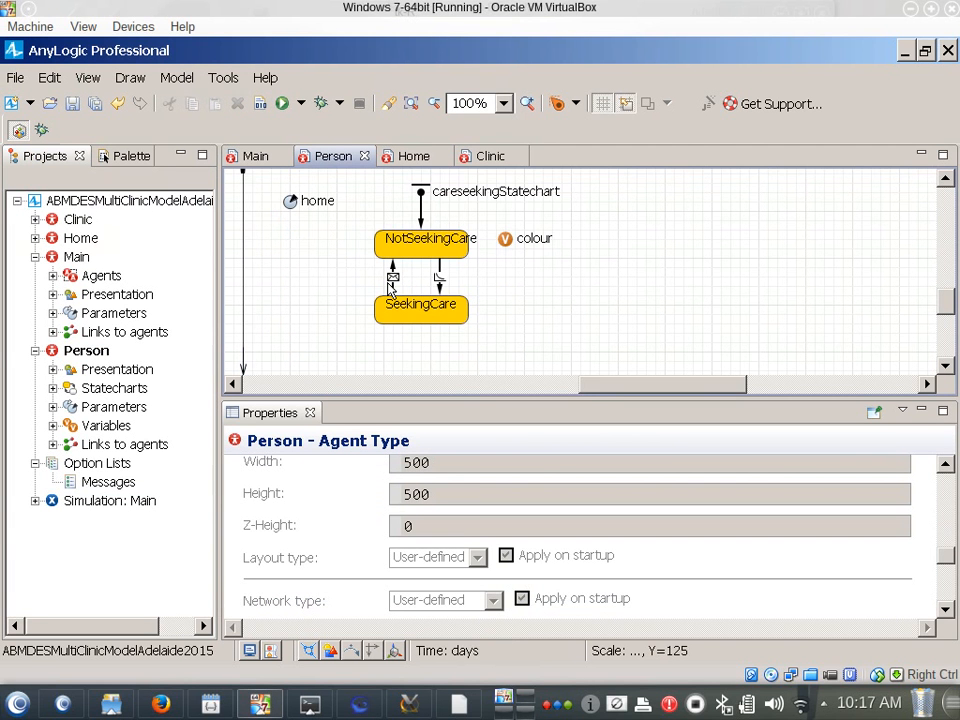
# Move the SeekingCare state lower in the Person statechart and rename it UnderCare
pyautogui.click(418, 314)
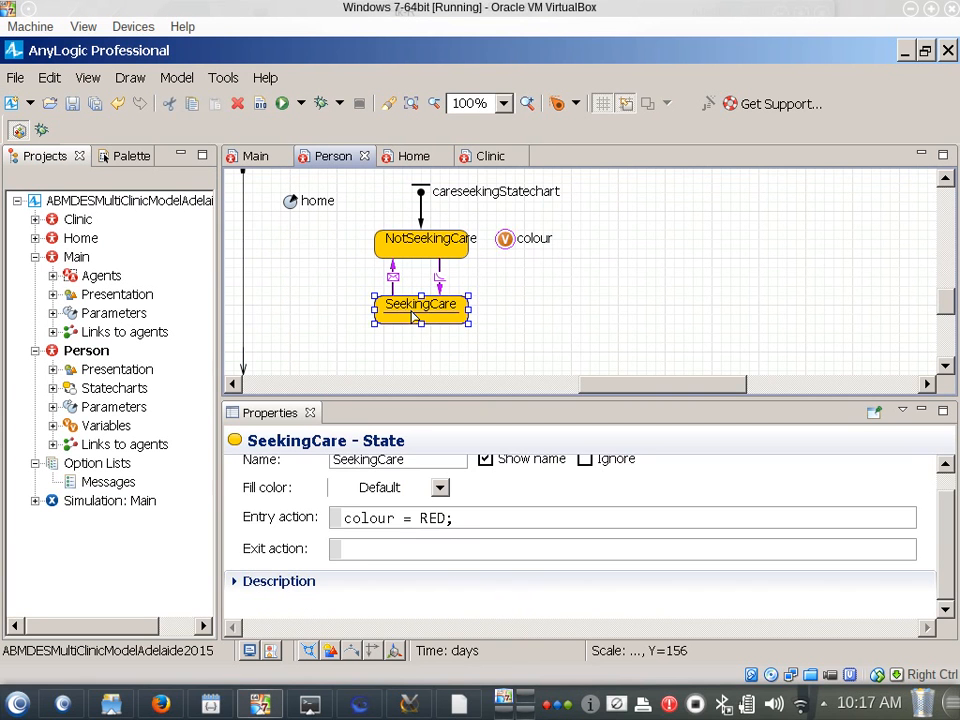
pyautogui.moveTo(413, 317); pyautogui.dragTo(456, 376)
pyautogui.click(379, 459)
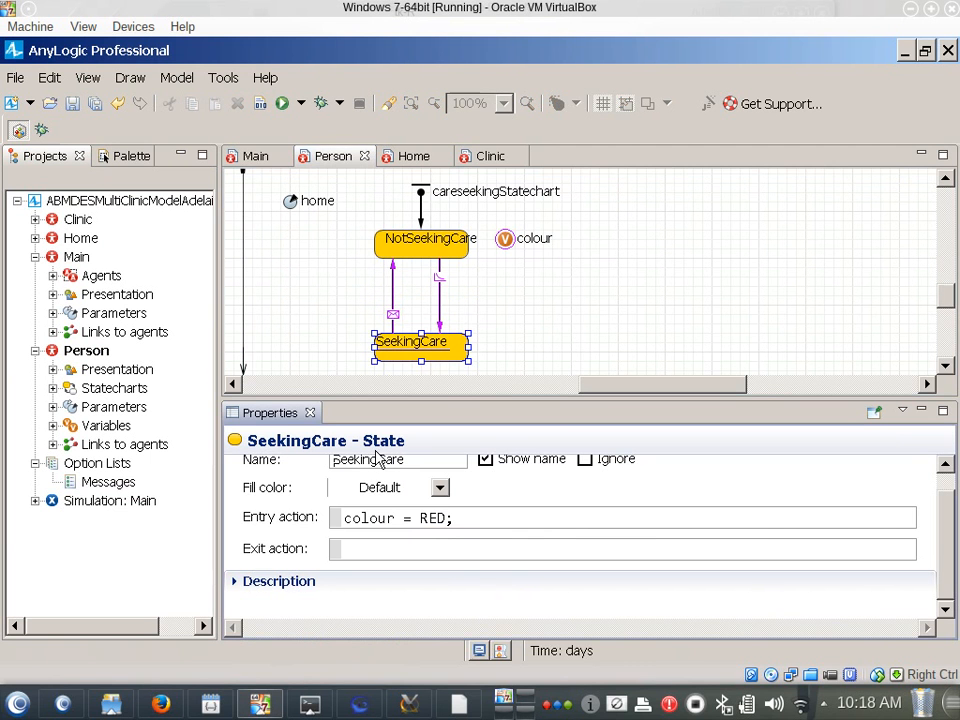
pyautogui.moveTo(383, 459); pyautogui.dragTo(278, 452)
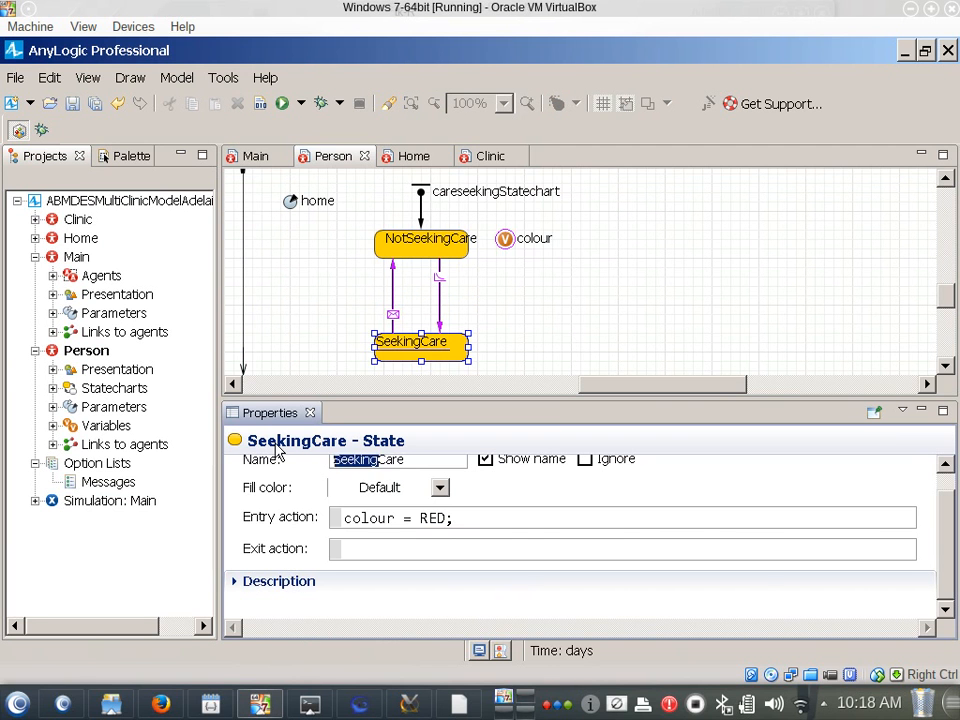
pyautogui.write('Under')
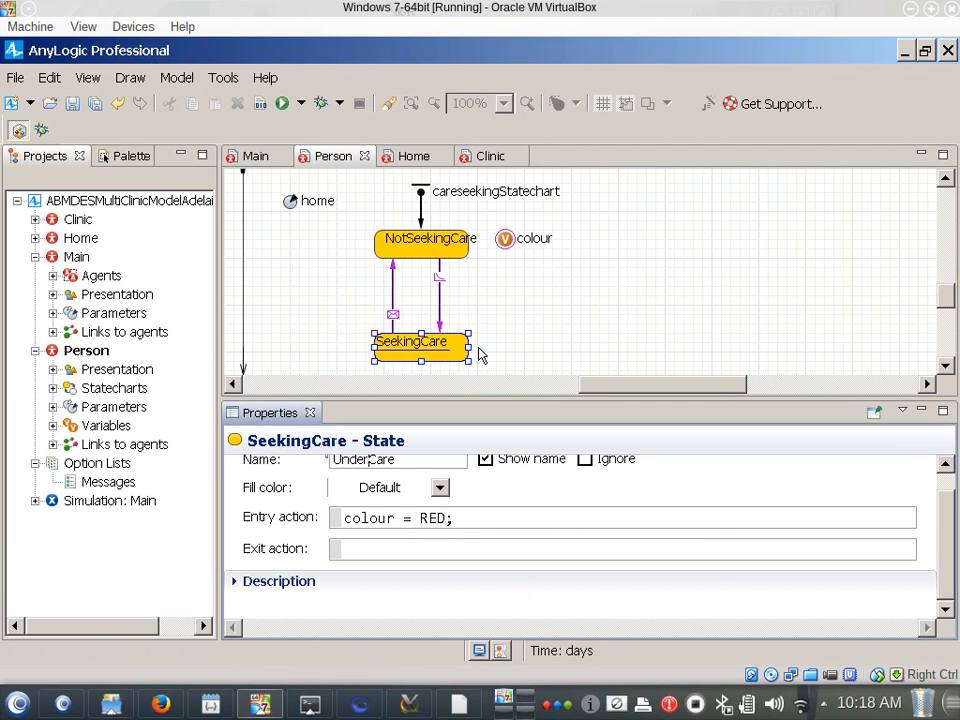
pyautogui.hotkey('ctrl', 's')
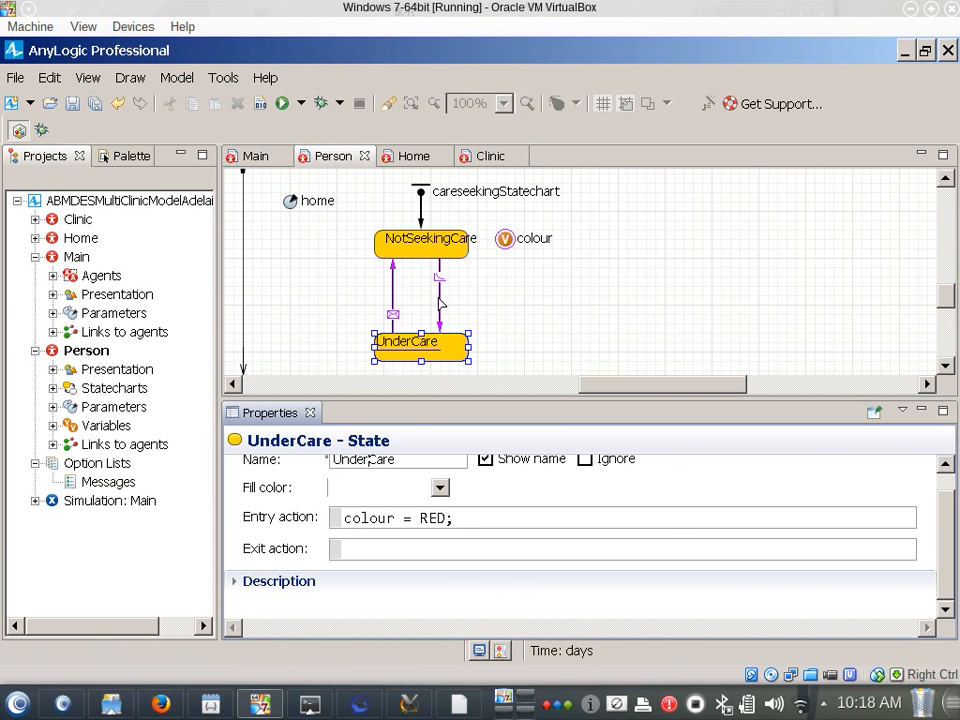
# Detach the end of NotSeekingCare's outgoing transition from UnderCare and move UnderCare further down to make room between the states
pyautogui.click(438, 330)
pyautogui.moveTo(440, 331); pyautogui.dragTo(440, 295)
pyautogui.moveTo(446, 358); pyautogui.dragTo(447, 391)
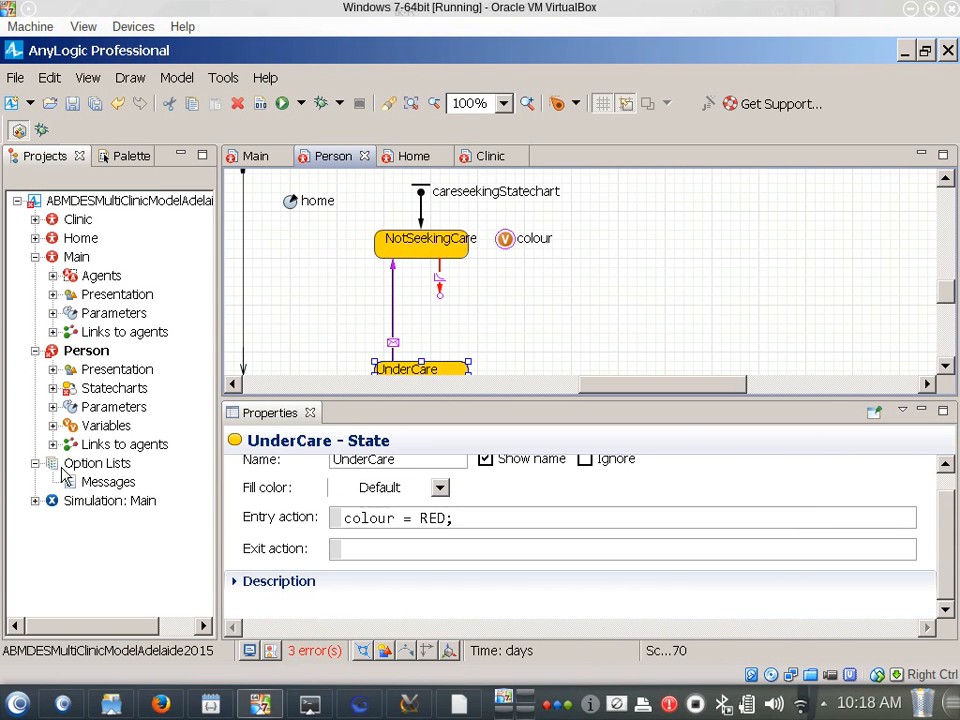
# Add a state named InTransitToCare at the loose end of the NotSeekingCare transition and connect it to UnderCare with a new transition
pyautogui.click(124, 157)
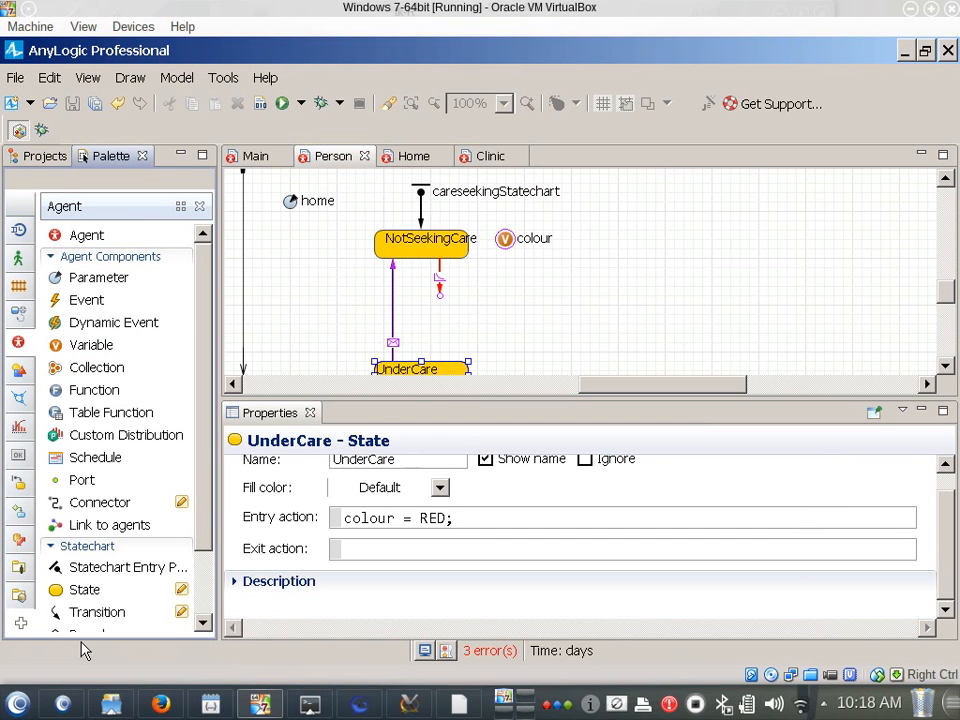
pyautogui.moveTo(84, 590); pyautogui.dragTo(422, 306)
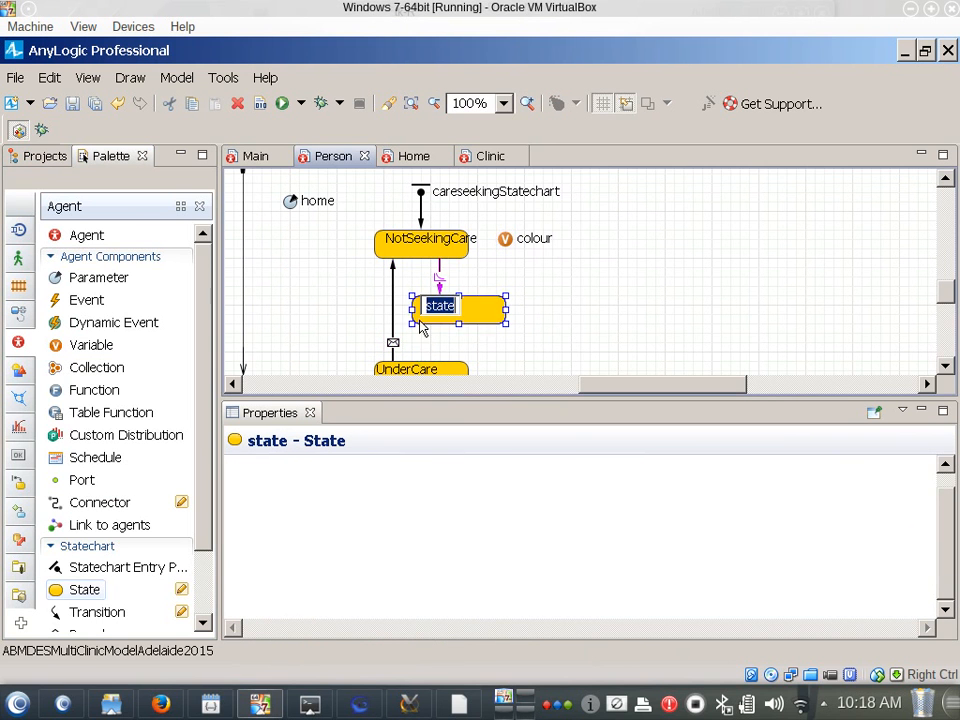
pyautogui.write('InT')
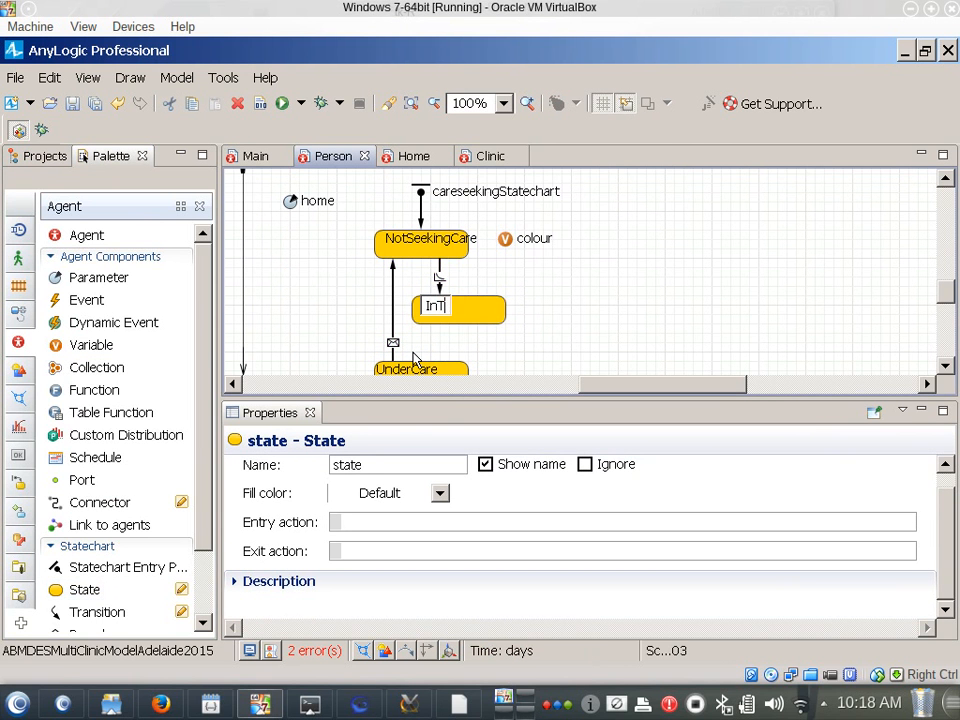
pyautogui.write('ransitToCare')
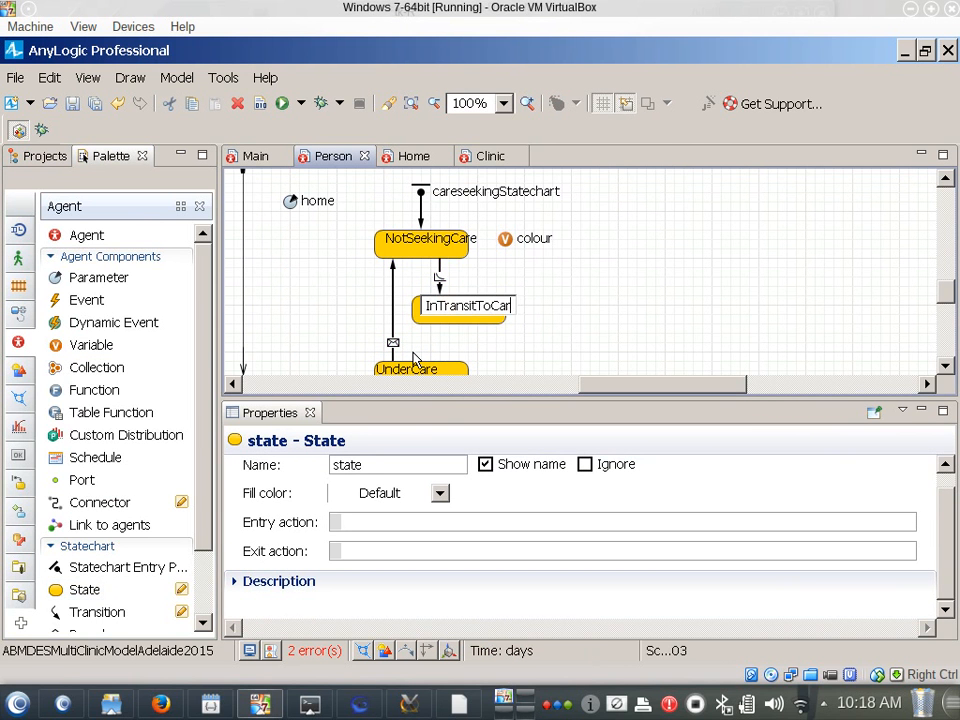
pyautogui.press('Return')
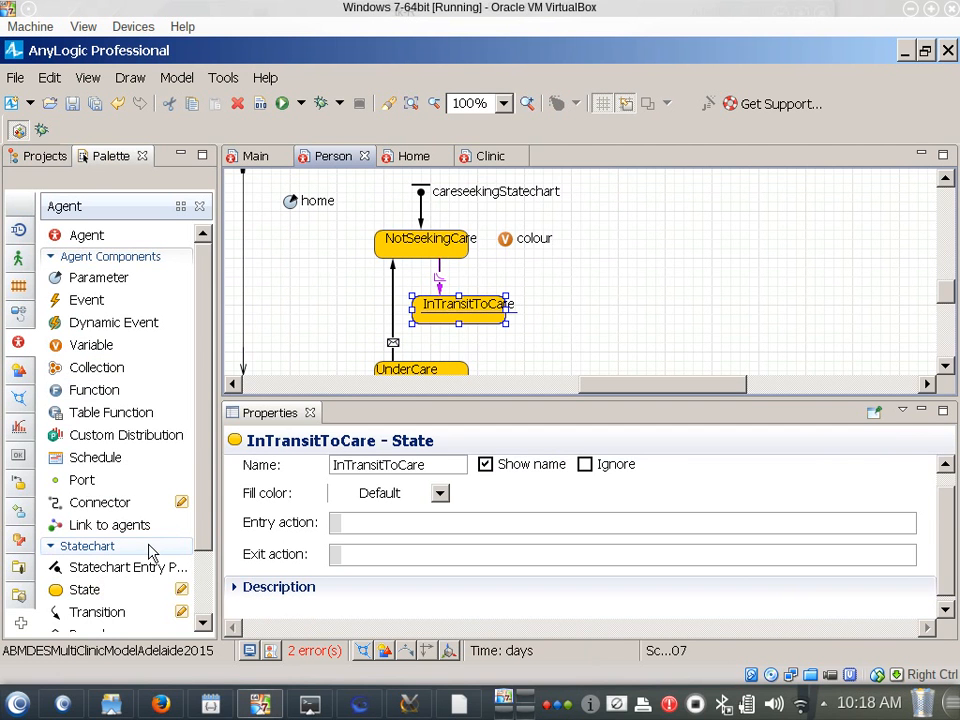
pyautogui.moveTo(90, 612); pyautogui.dragTo(443, 328)
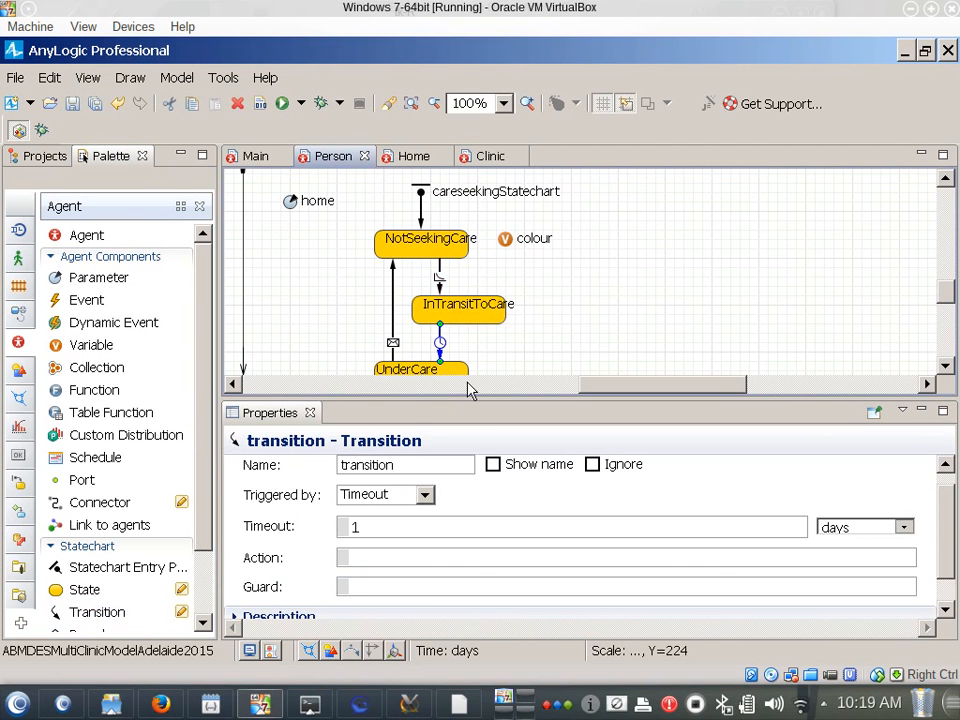
# Insert an empty line above the colour assignment in the entry action of the NotSeekingCare state
pyautogui.scroll(-2, 470, 320)
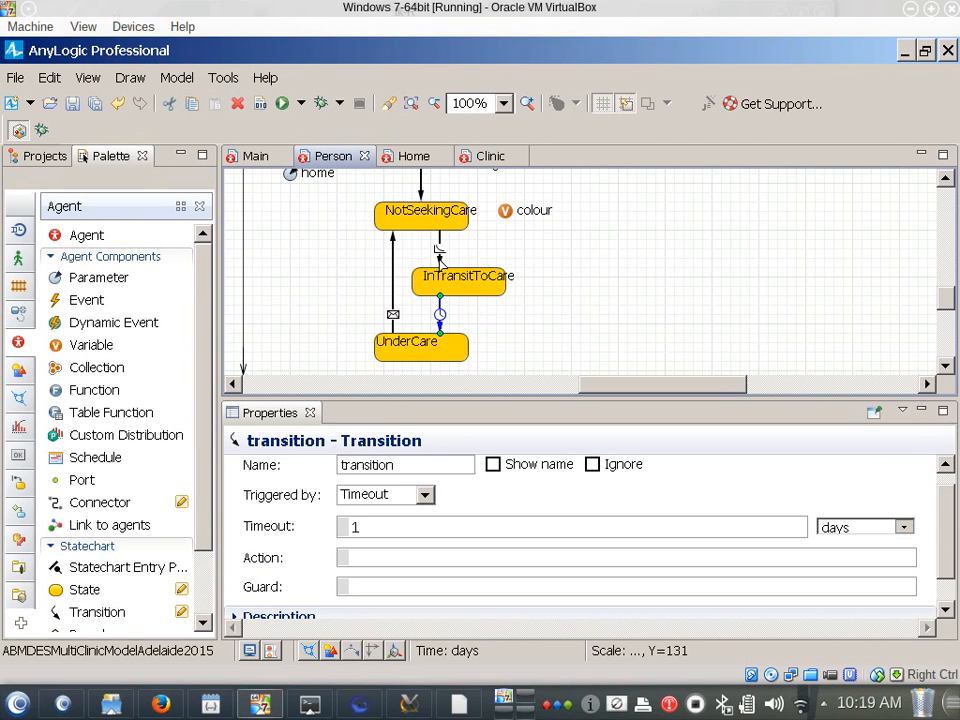
pyautogui.click(418, 222)
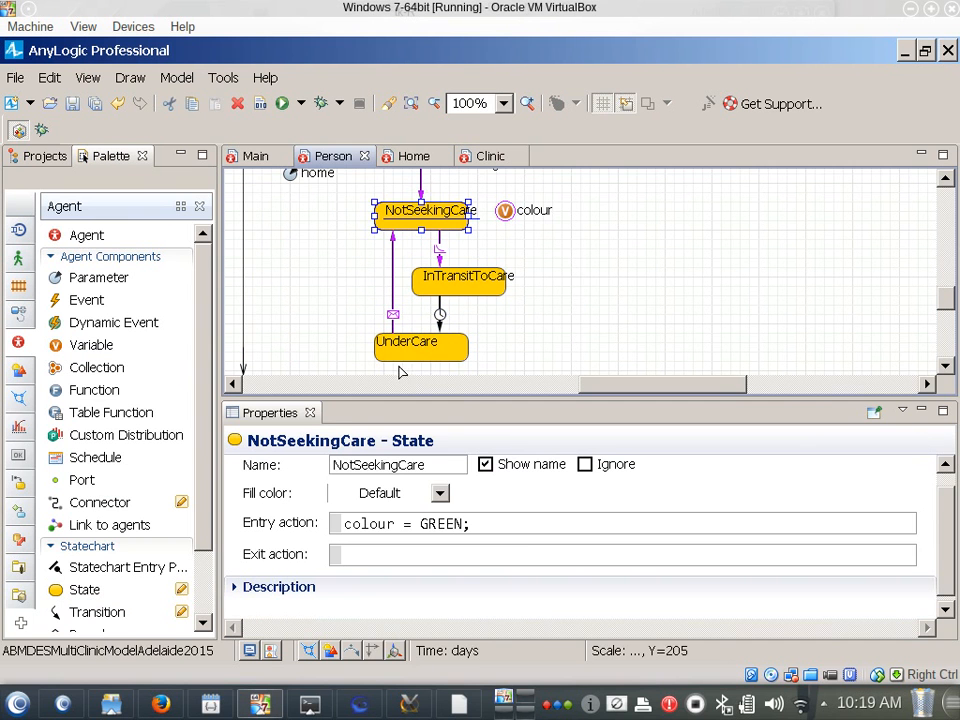
pyautogui.click(400, 530)
pyautogui.click(476, 521)
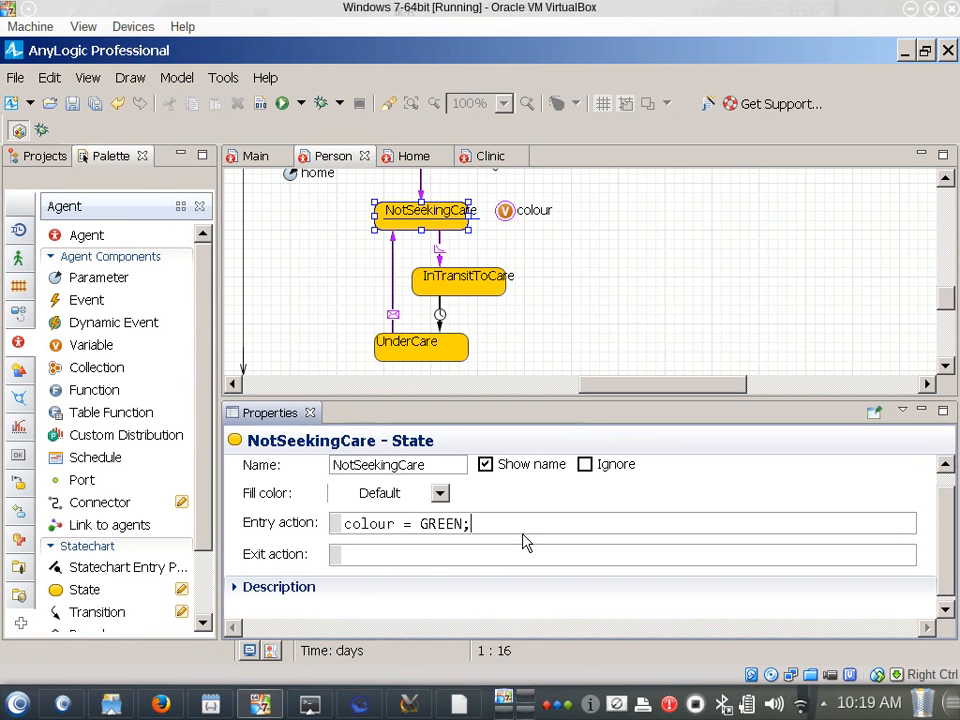
pyautogui.press('Left')
pyautogui.press('Left')
pyautogui.press('Left')
pyautogui.press('Left')
pyautogui.press('Left')
pyautogui.press('Left')
pyautogui.press('Left')
pyautogui.press('Left')
pyautogui.press('Left')
pyautogui.press('Left')
pyautogui.press('Left')
pyautogui.press('Left')
pyautogui.press('Left')
pyautogui.press('Left')
pyautogui.press('Left')
pyautogui.press('Return')
pyautogui.press('Up')
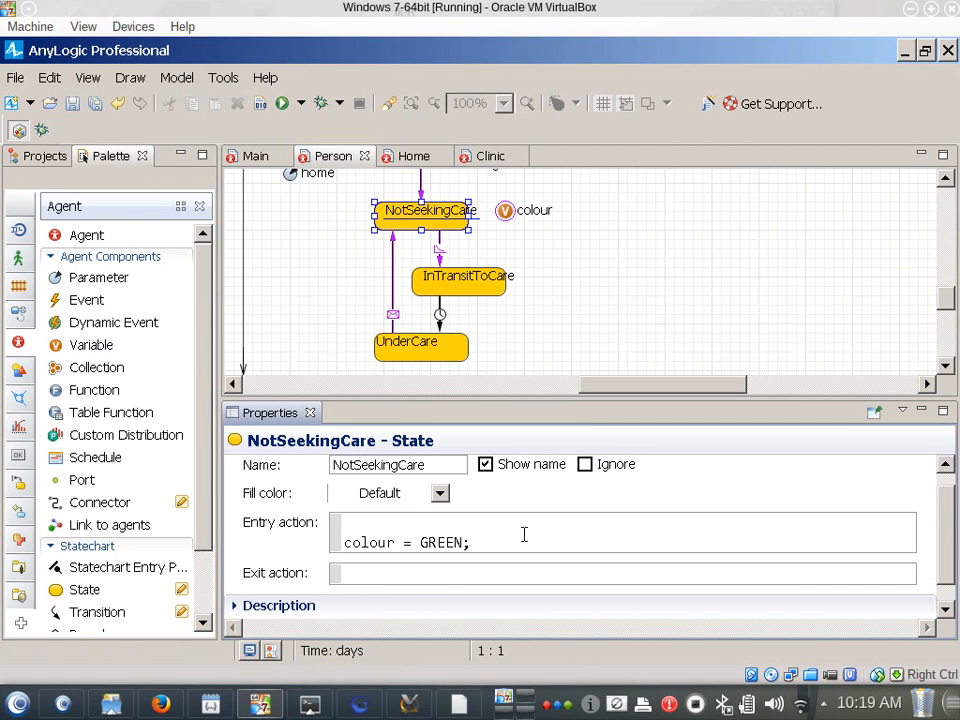
pyautogui.scroll(-1, 525, 540)
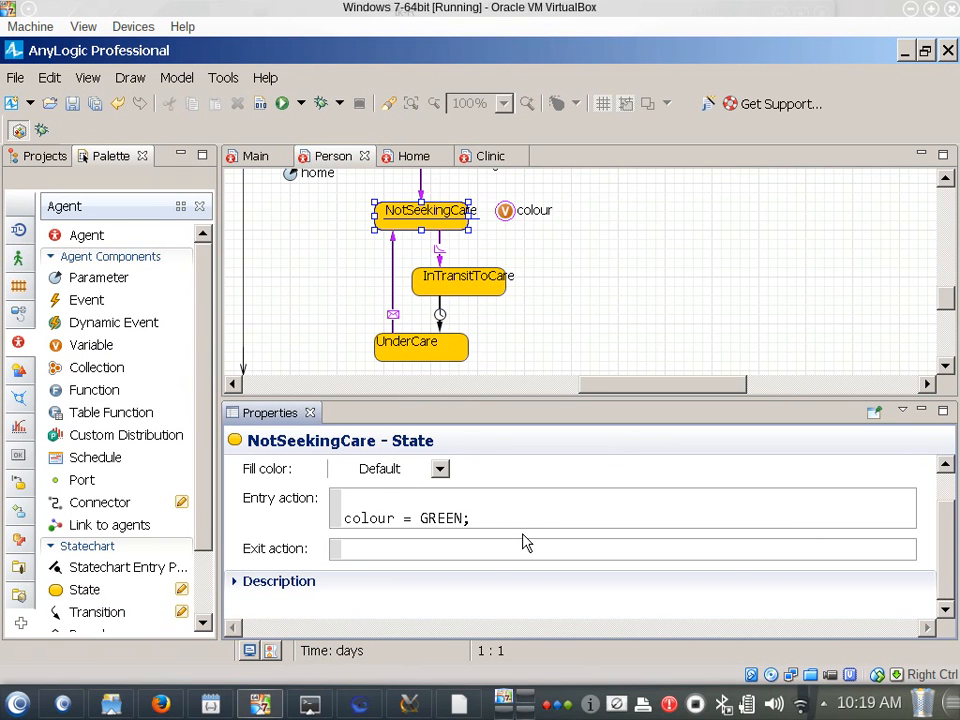
# Enter jumpTo(home.getX(), home.getY()); as the first line of NotSeekingCare's entry action
pyautogui.write('jumpTo(home.')
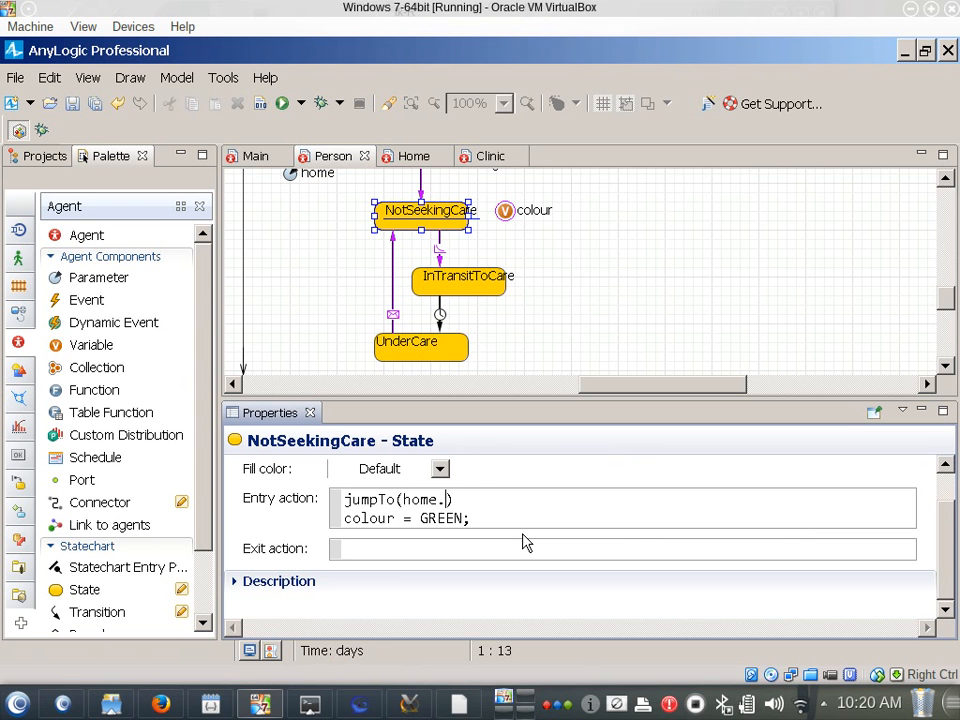
pyautogui.write('getX(), om')
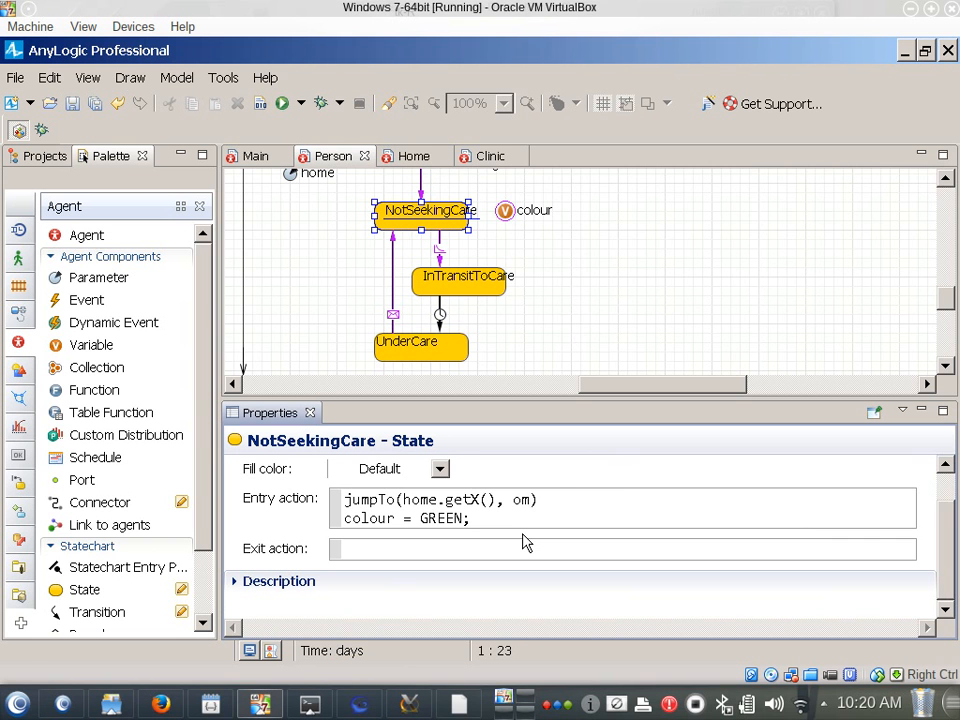
pyautogui.press('BackSpace')
pyautogui.press('BackSpace')
pyautogui.write('home.getY())')
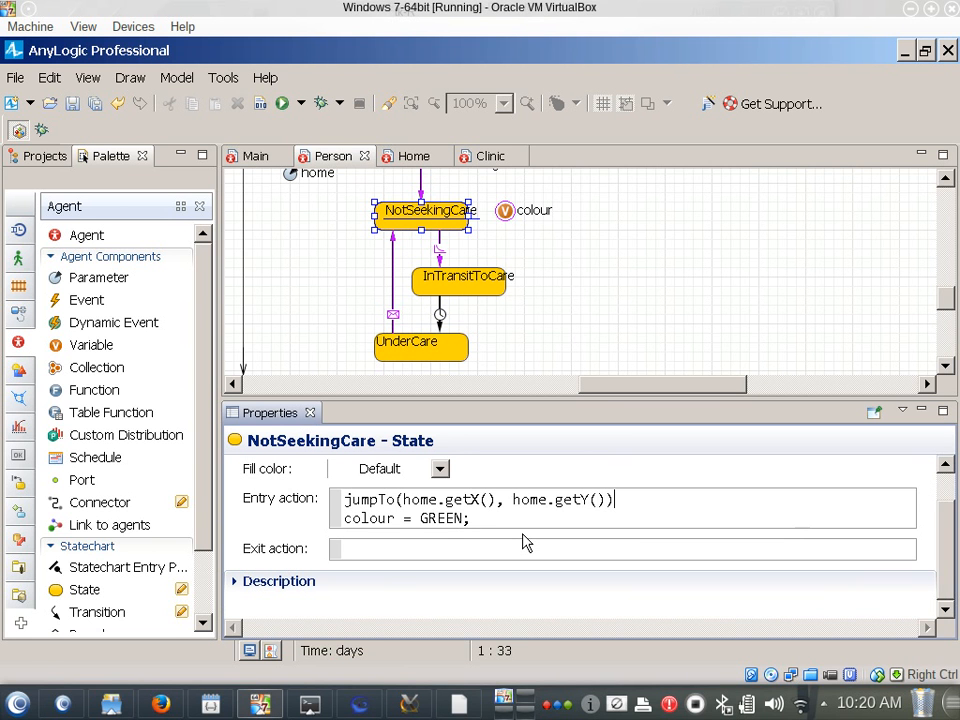
pyautogui.write(';')
pyautogui.press('Return')
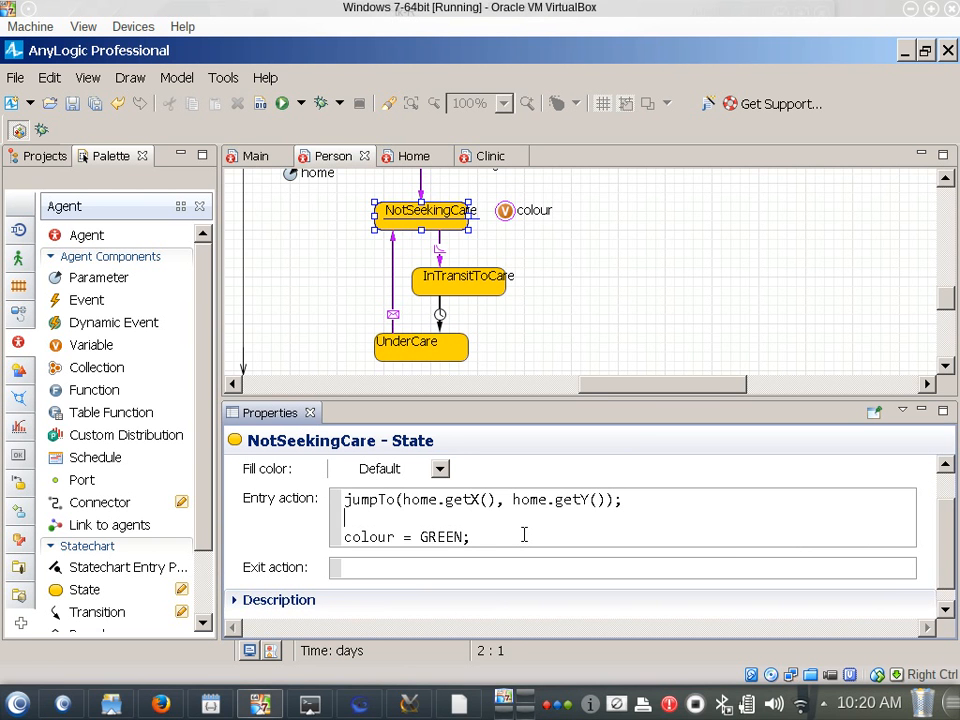
pyautogui.press('BackSpace')
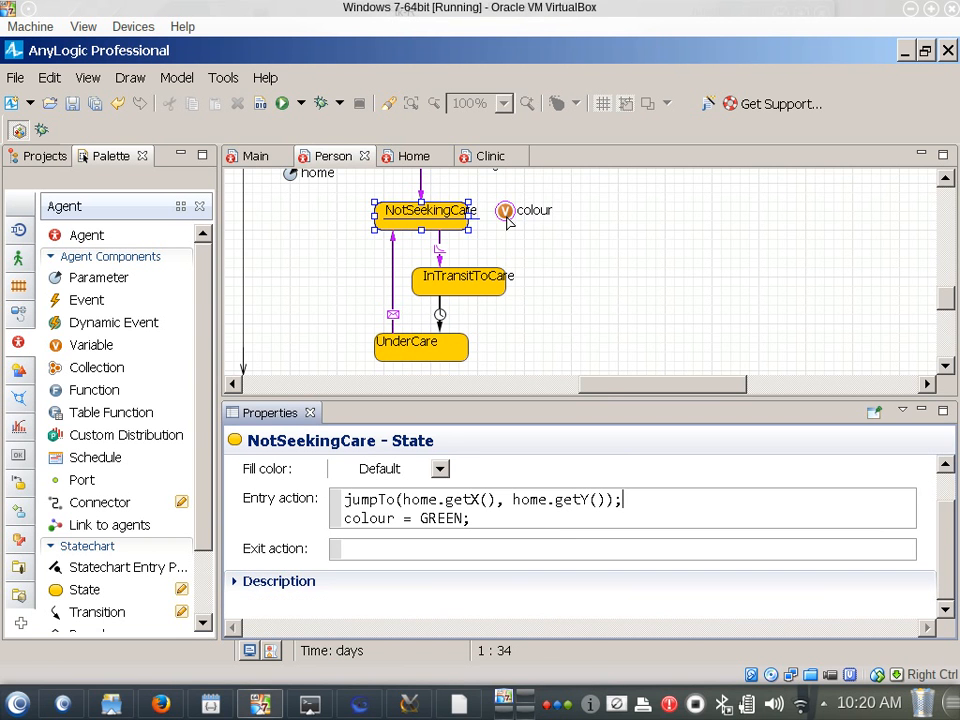
pyautogui.moveTo(507, 212); pyautogui.dragTo(518, 218)
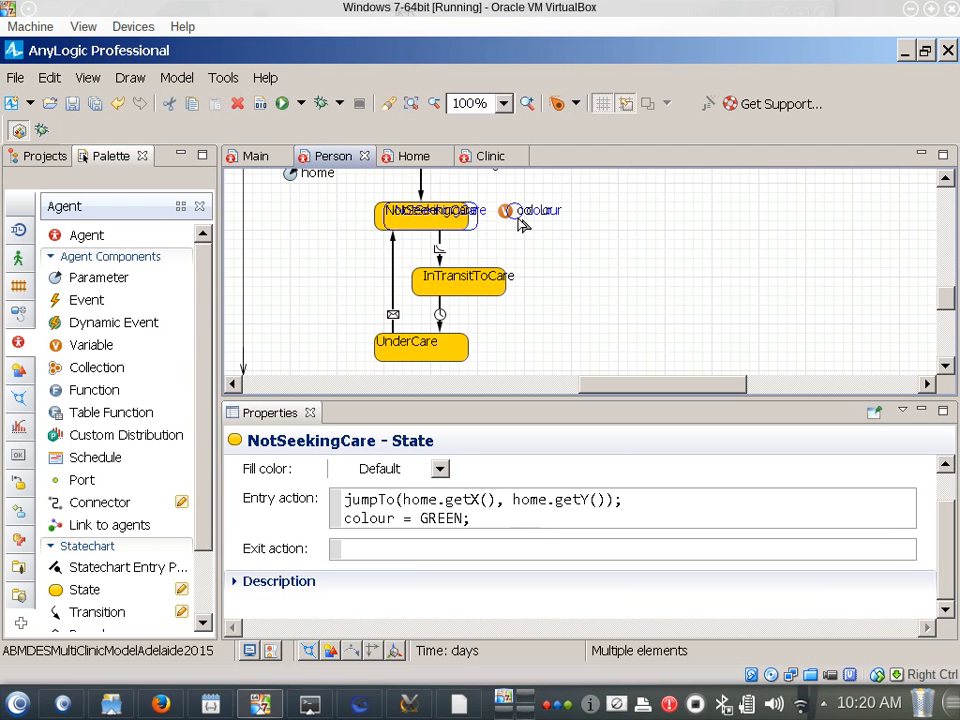
pyautogui.moveTo(518, 224)
pyautogui.mouseDown()
pyautogui.moveTo(455, 215)
pyautogui.moveTo(514, 220)
pyautogui.mouseUp()
pyautogui.click(538, 235)
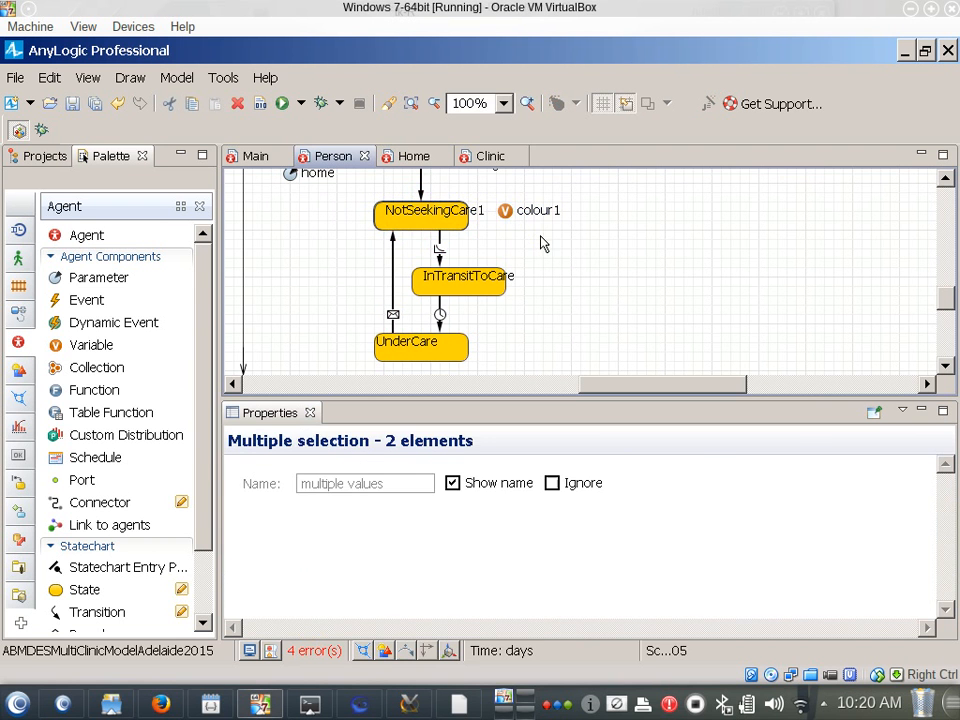
pyautogui.scroll(1, 318, 228)
pyautogui.scroll(1, 321, 224)
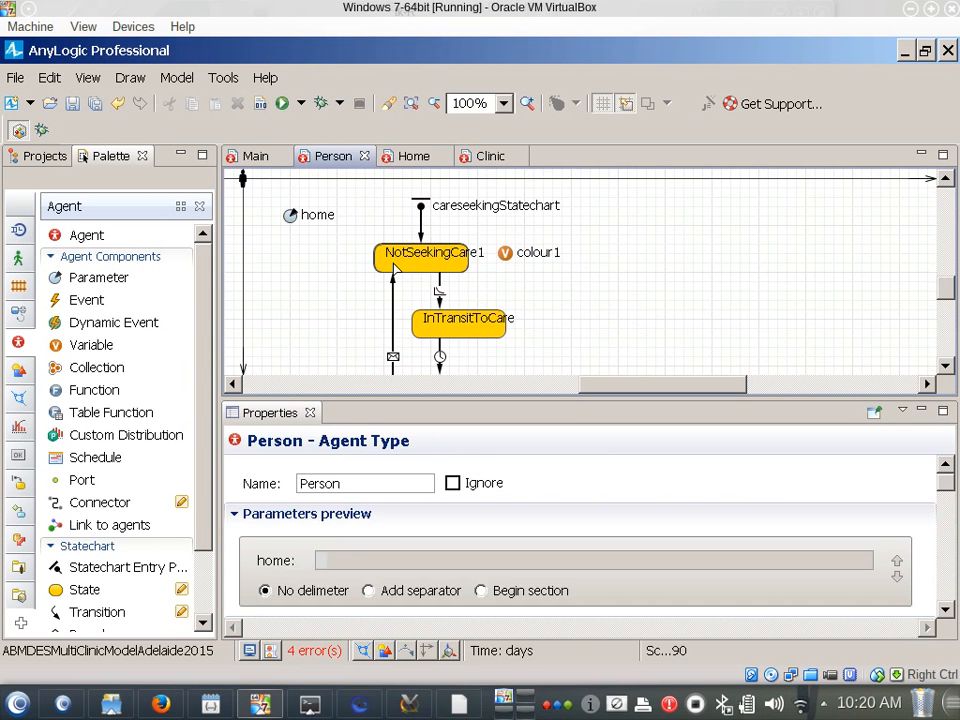
pyautogui.click(393, 263)
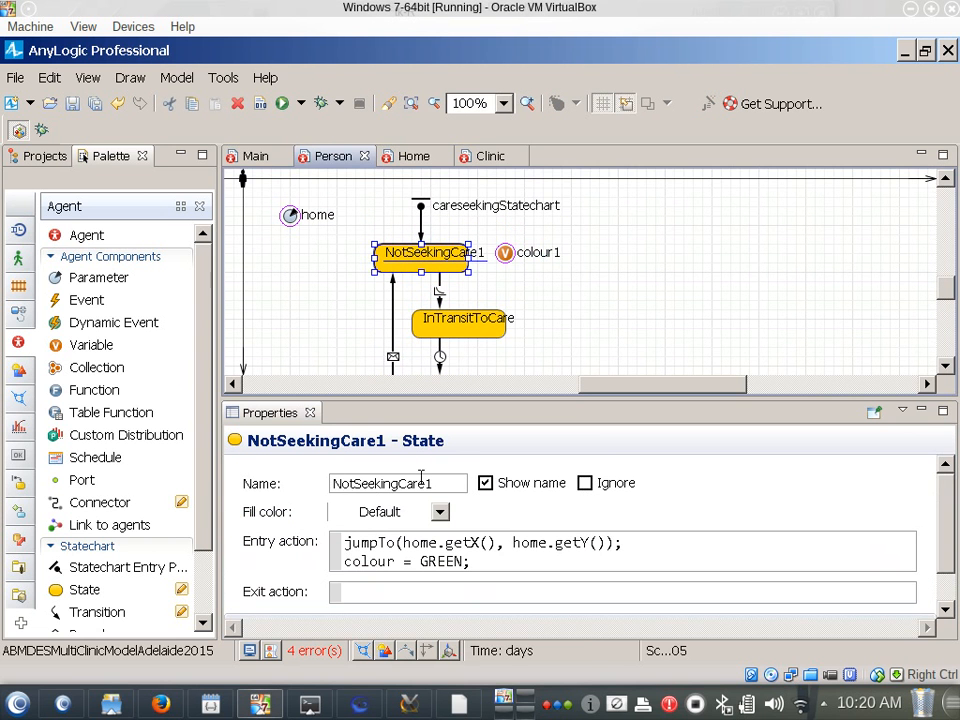
pyautogui.moveTo(426, 484); pyautogui.dragTo(439, 492)
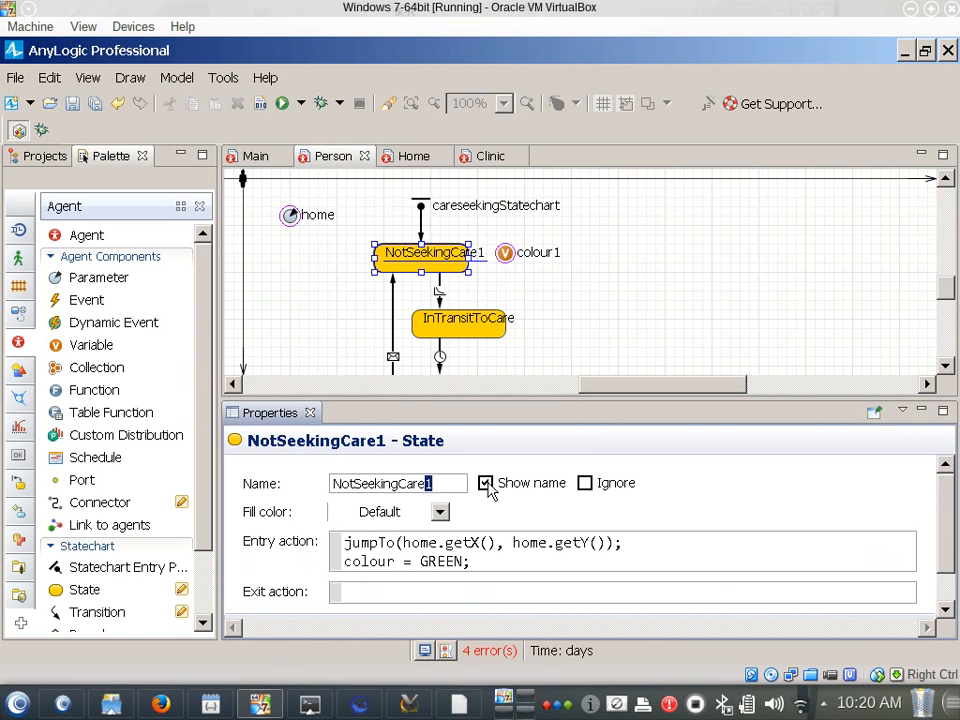
pyautogui.click(696, 358)
pyautogui.moveTo(359, 270); pyautogui.dragTo(396, 268)
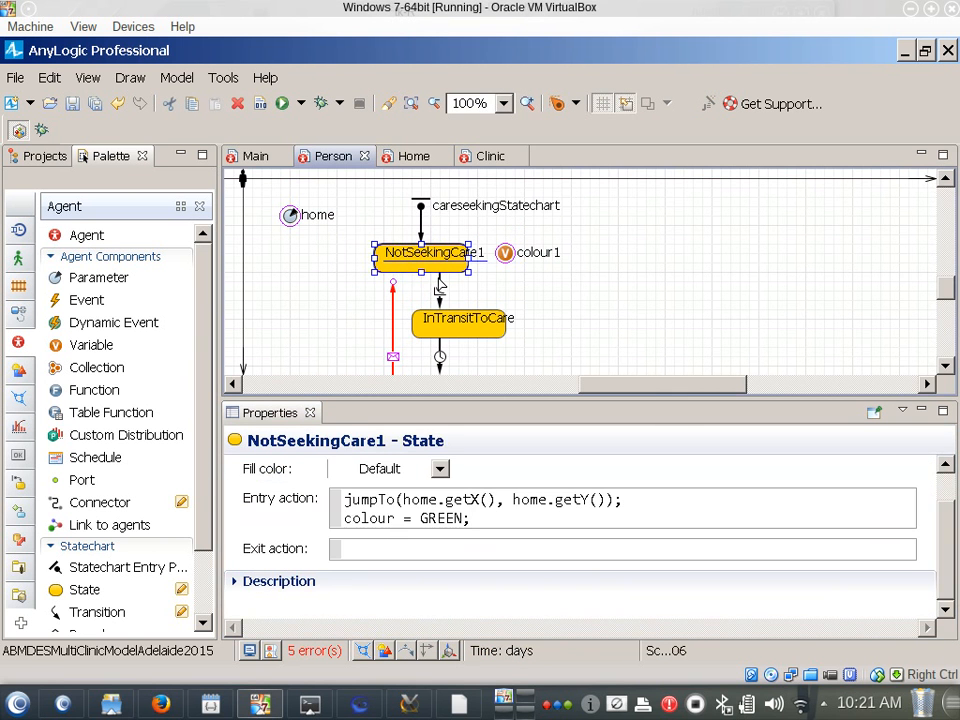
pyautogui.click(368, 340)
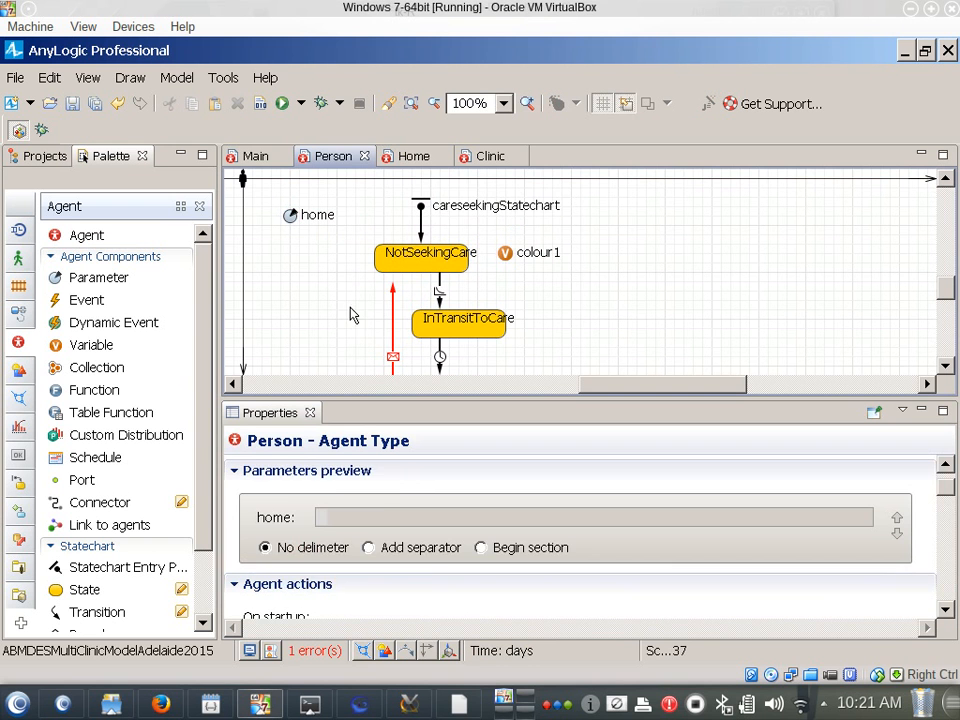
pyautogui.click(394, 289)
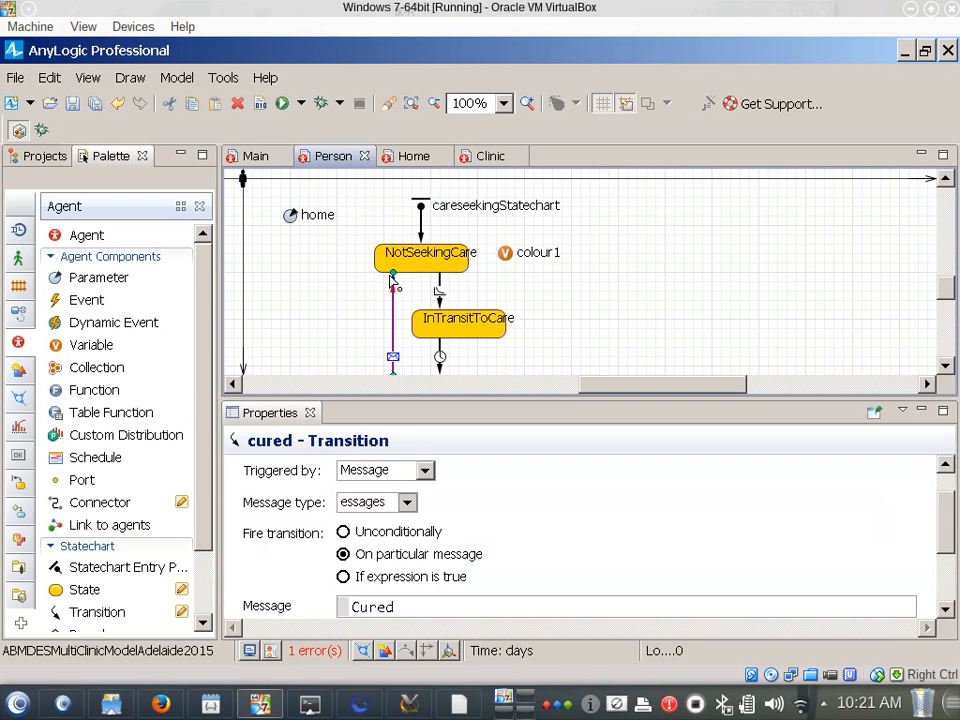
pyautogui.moveTo(396, 288); pyautogui.dragTo(393, 272)
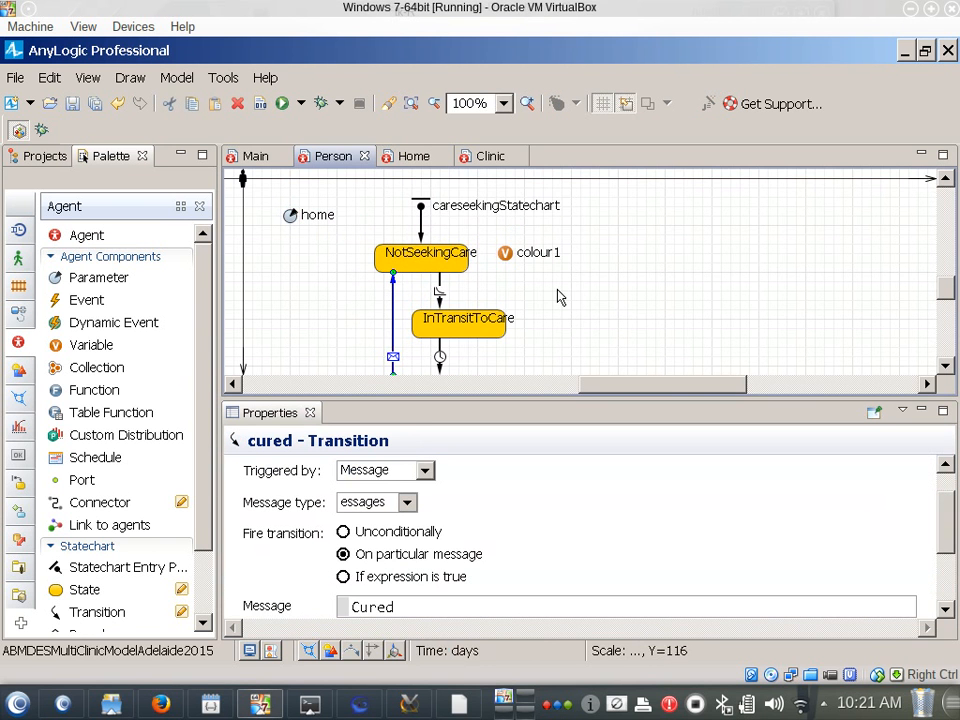
pyautogui.click(589, 311)
pyautogui.hotkey('ctrl', 'z')
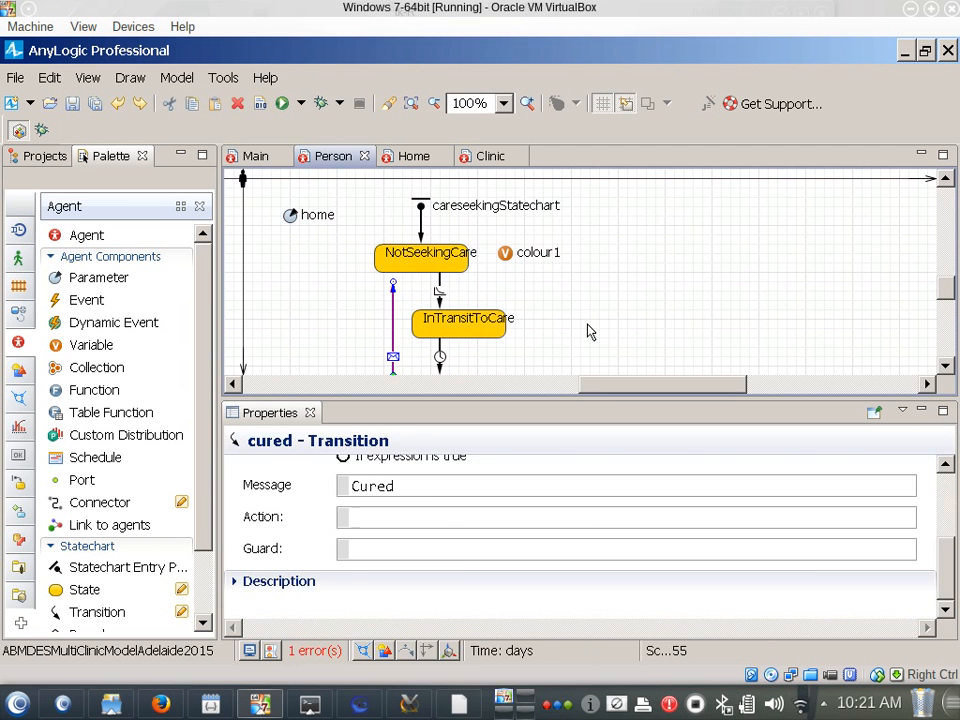
pyautogui.hotkey('ctrl', 'z')
pyautogui.hotkey('ctrl', 'z')
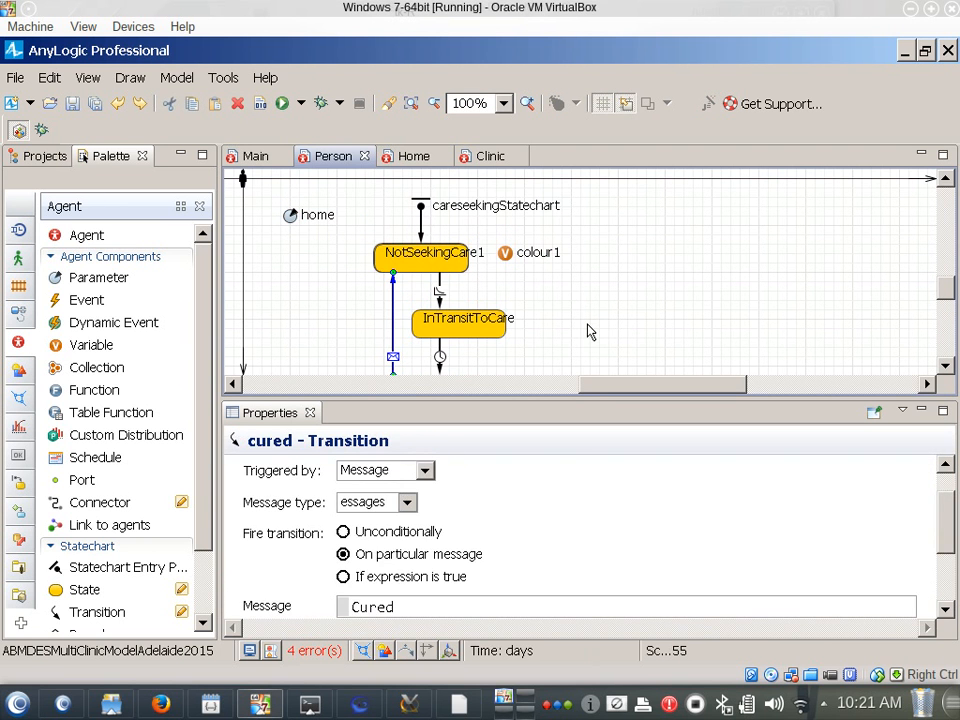
pyautogui.hotkey('ctrl', 'z')
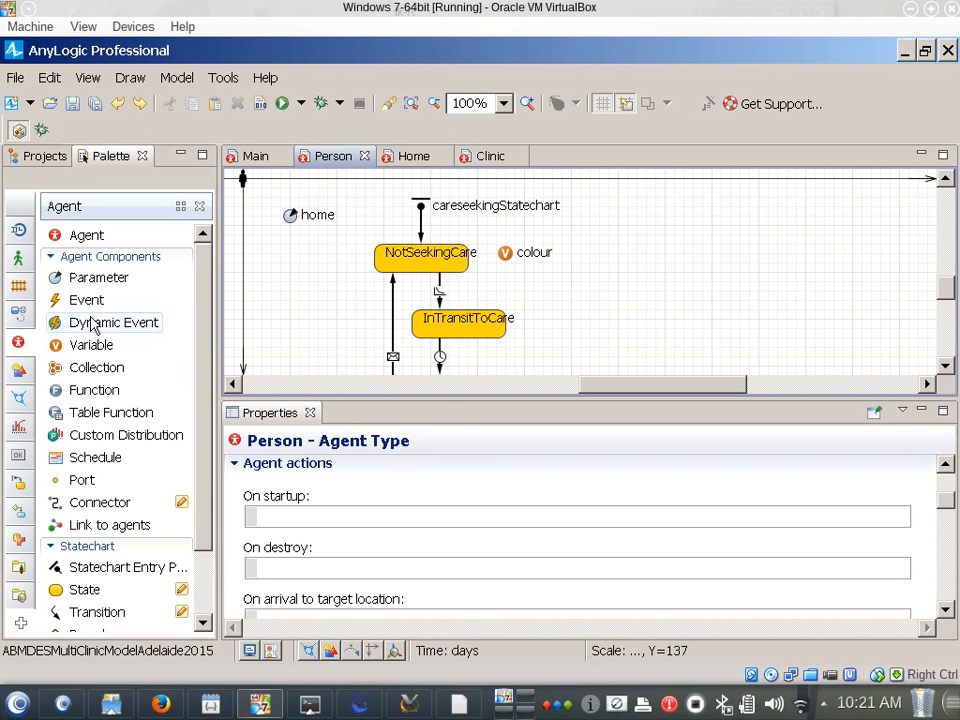
# Add a variable named nearestClinic of type Clinic below the home parameter of the Person agent
pyautogui.moveTo(86, 347); pyautogui.dragTo(293, 246)
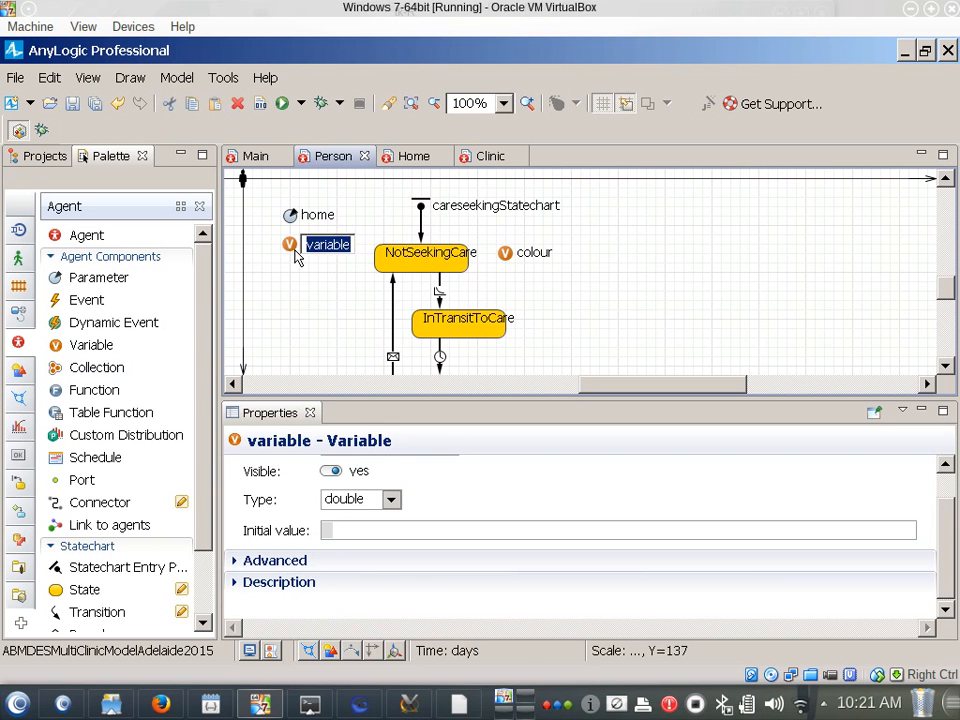
pyautogui.write('nearestClin')
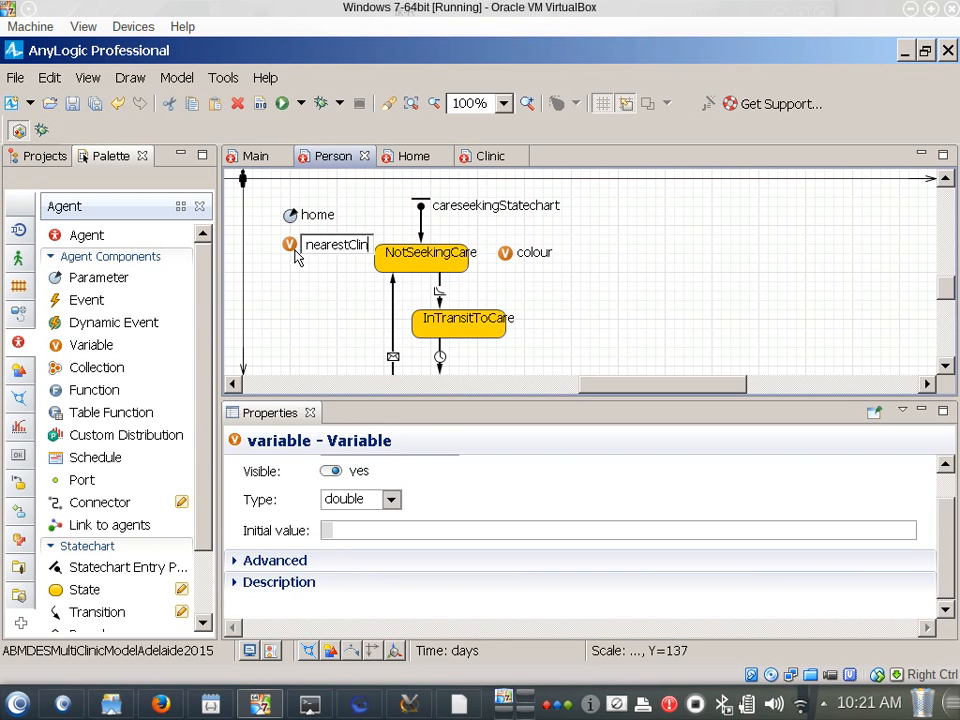
pyautogui.write('ic')
pyautogui.press('Return')
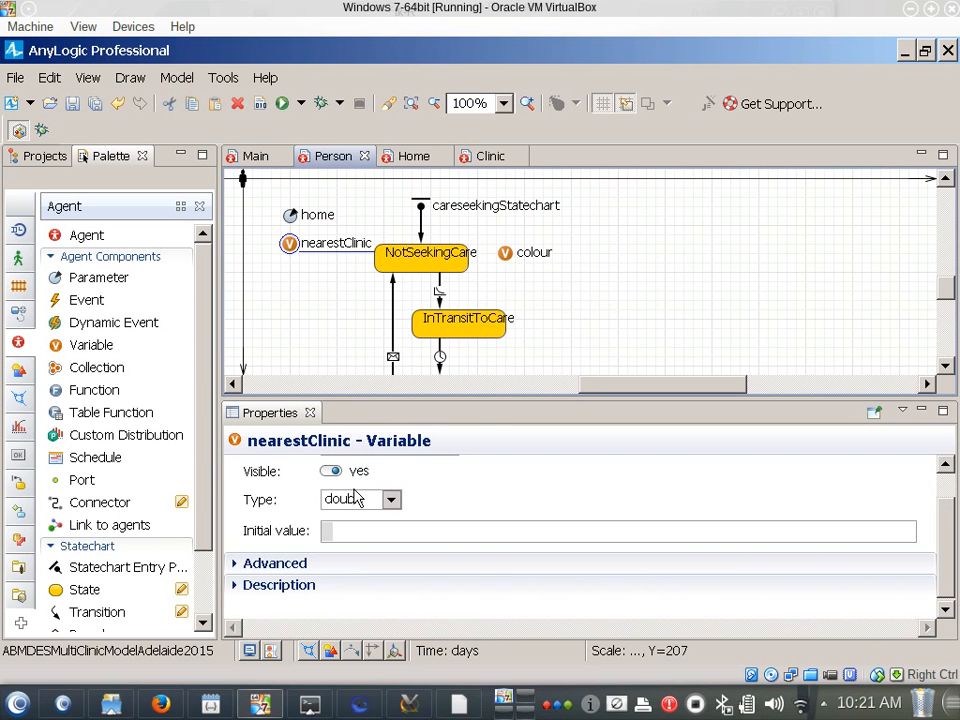
pyautogui.click(391, 502)
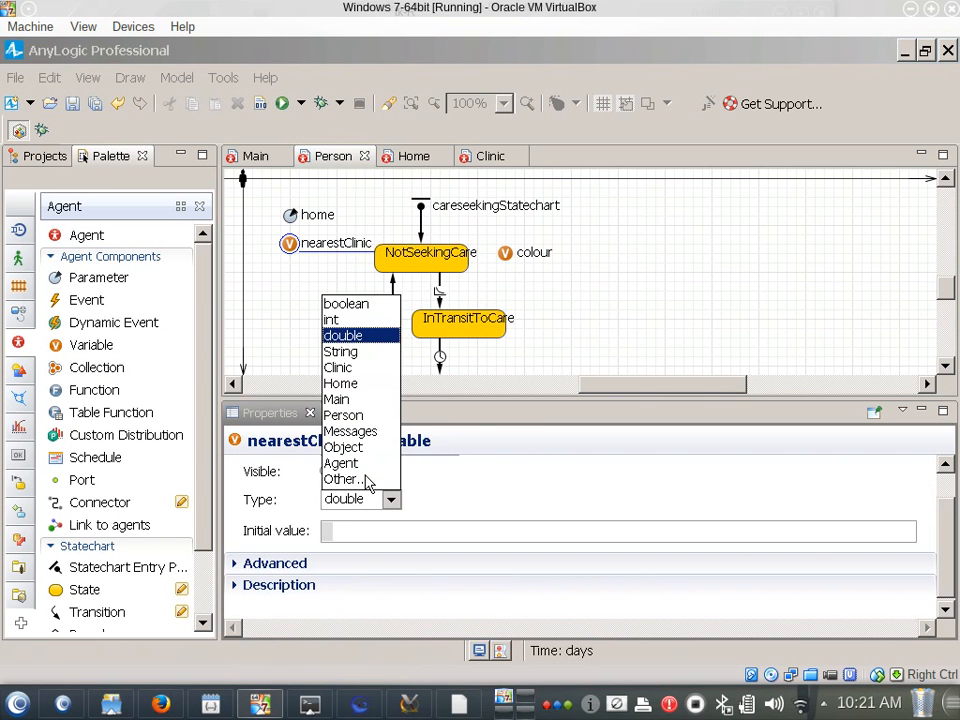
pyautogui.click(355, 368)
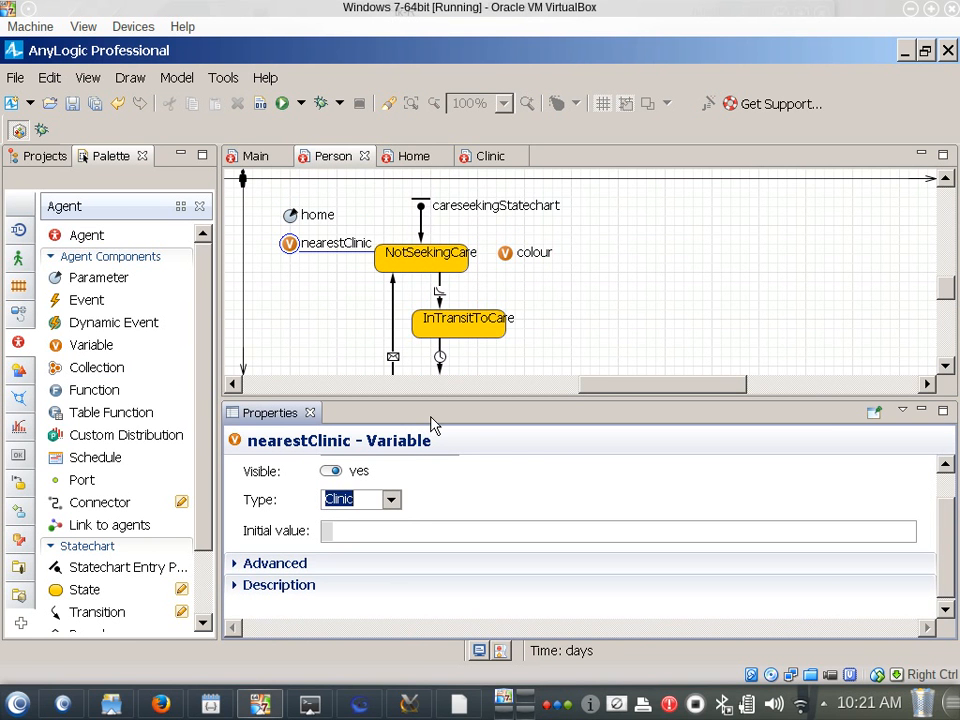
# Enter nearestClinic = getNearestAgent(main.clinics); after the jumpTo line in NotSeekingCare's entry action, followed by an empty line
pyautogui.click(430, 274)
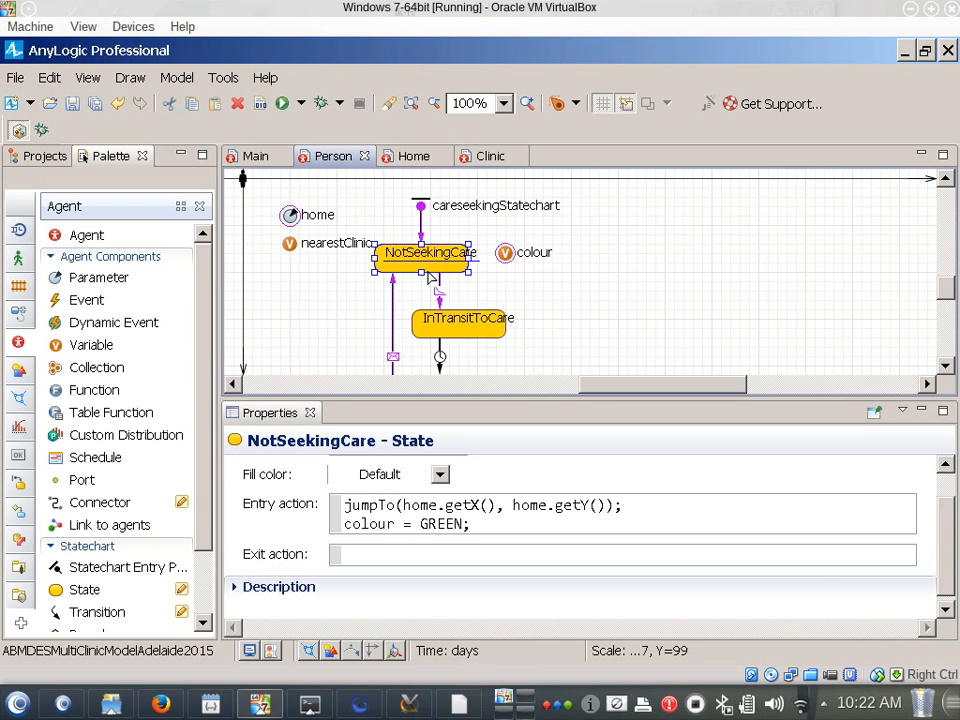
pyautogui.click(663, 501)
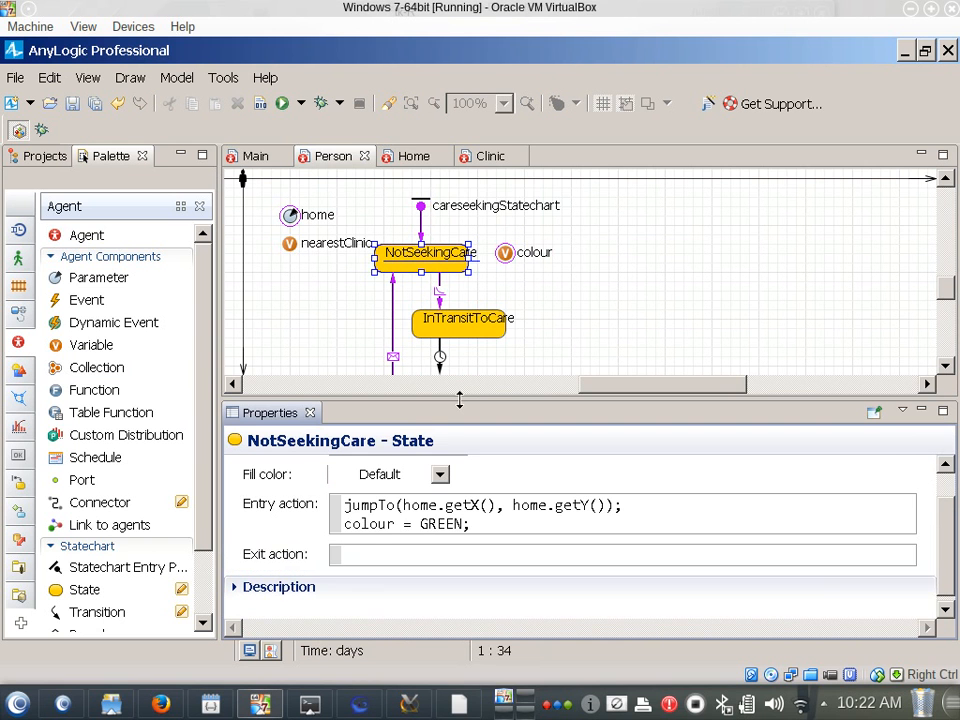
pyautogui.press('Return')
pyautogui.write('ne')
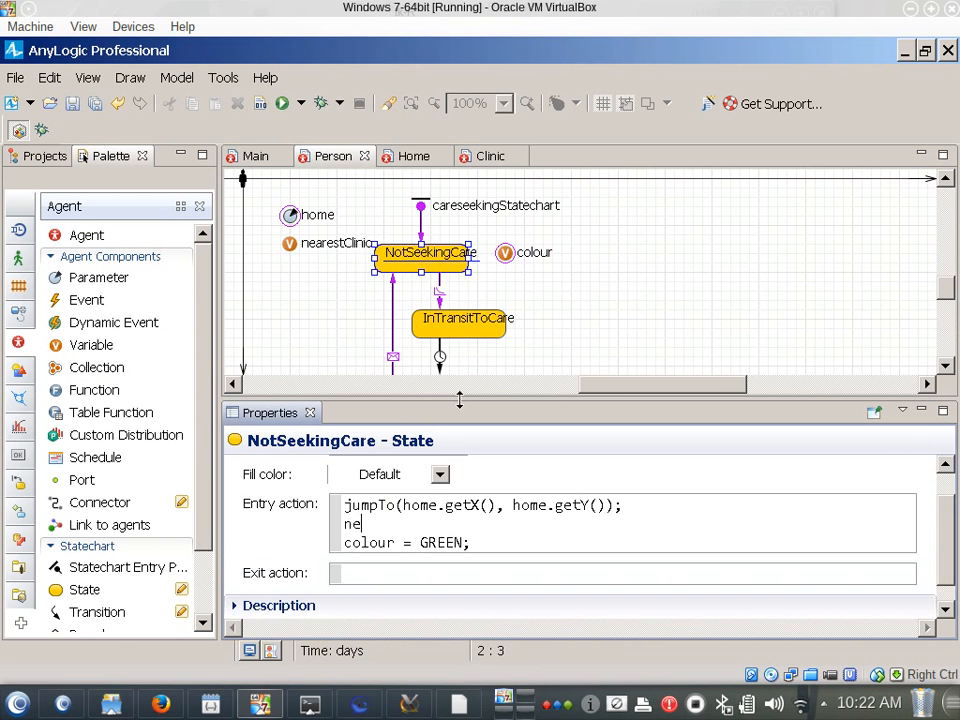
pyautogui.write('arestClinic = ')
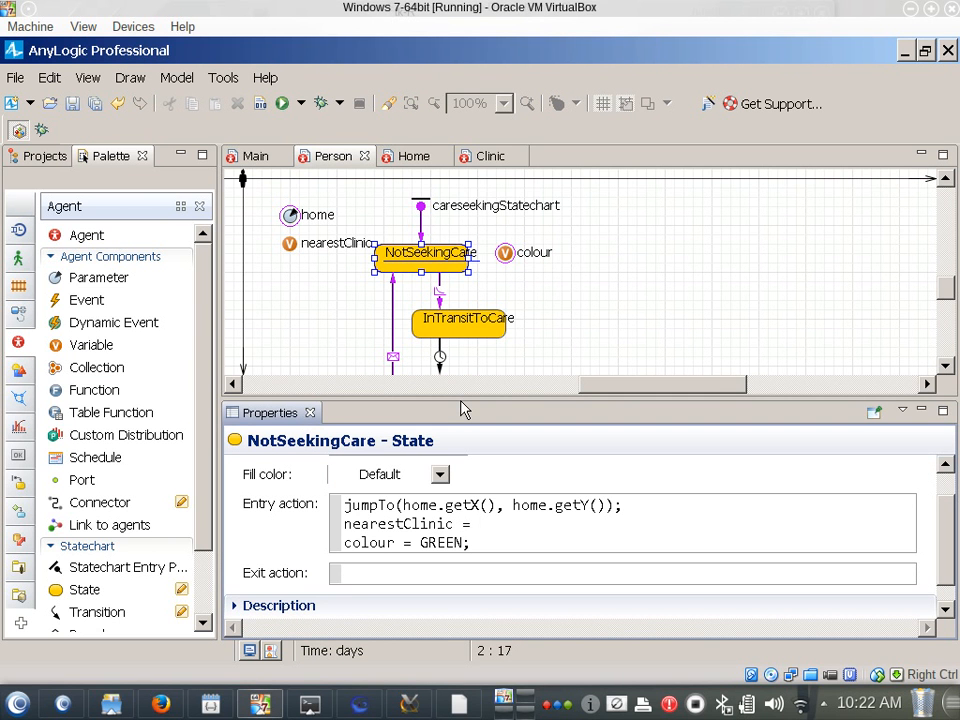
pyautogui.write('getNearestAge')
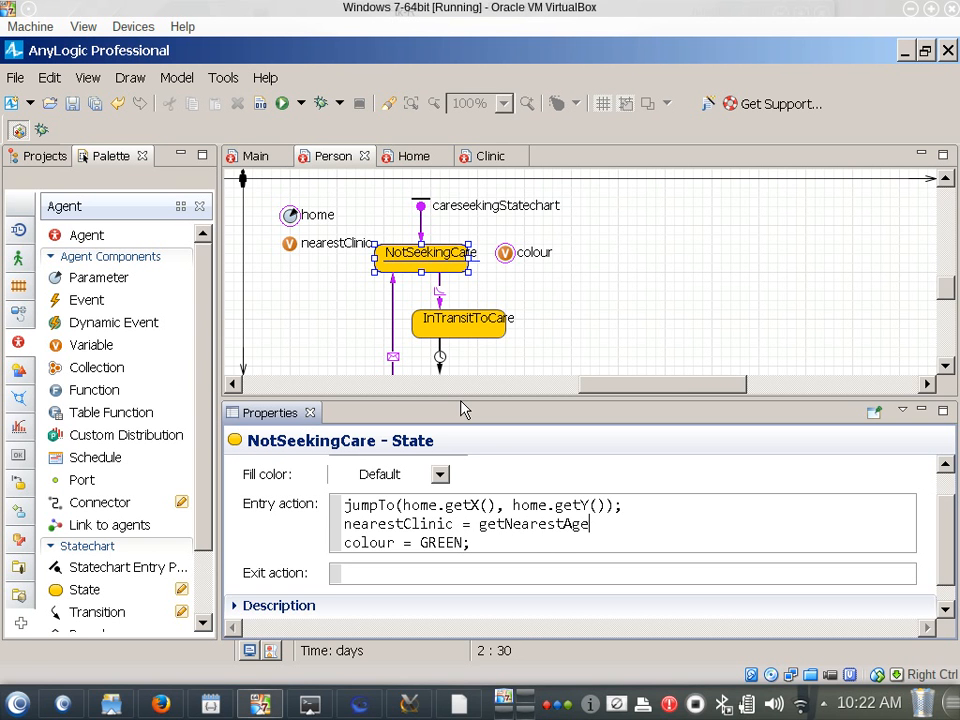
pyautogui.write('nt(main.clinics')
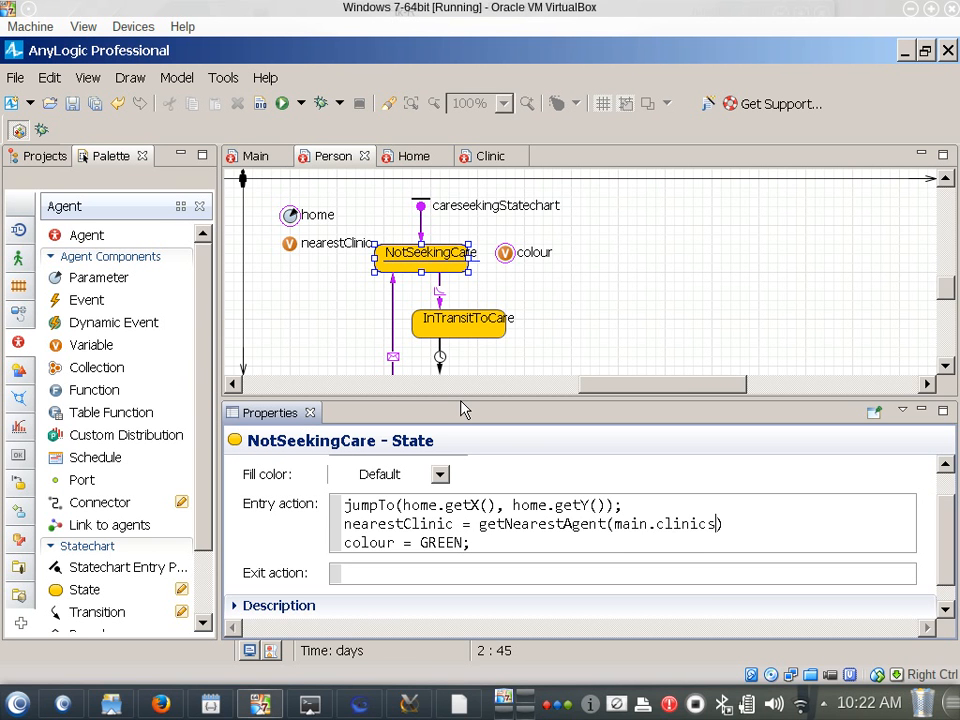
pyautogui.write(');')
pyautogui.press('Return')
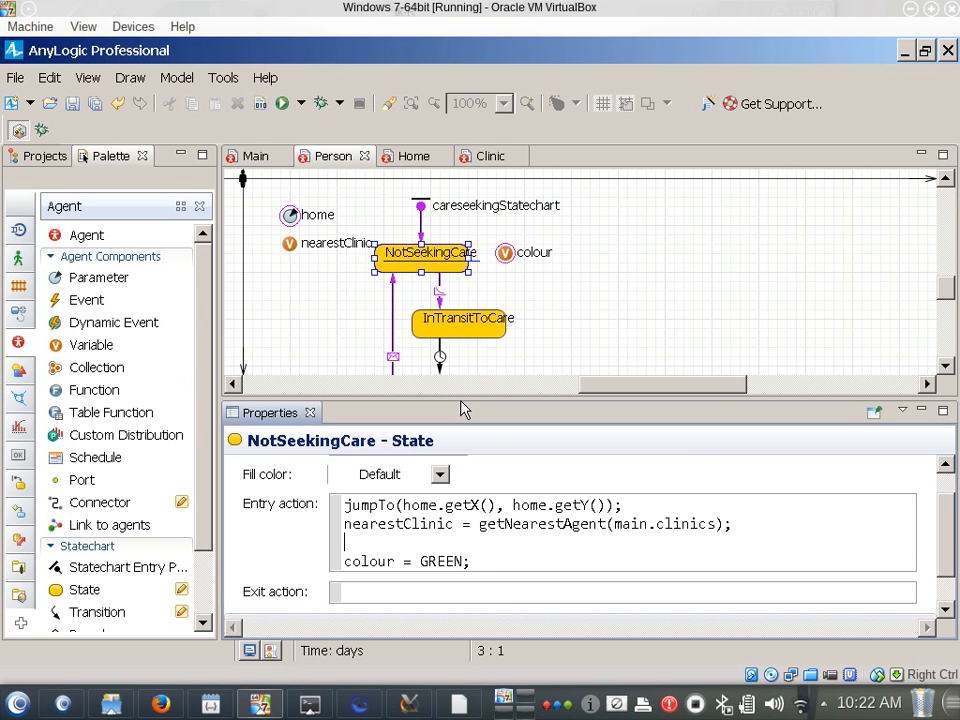
# Copy the jumpTo and nearestClinic lines from the entry action and paste them into a new Notepad document
pyautogui.hotkey('shift', 'Up')
pyautogui.hotkey('shift', 'Up')
pyautogui.hotkey('ctrl', 'c')
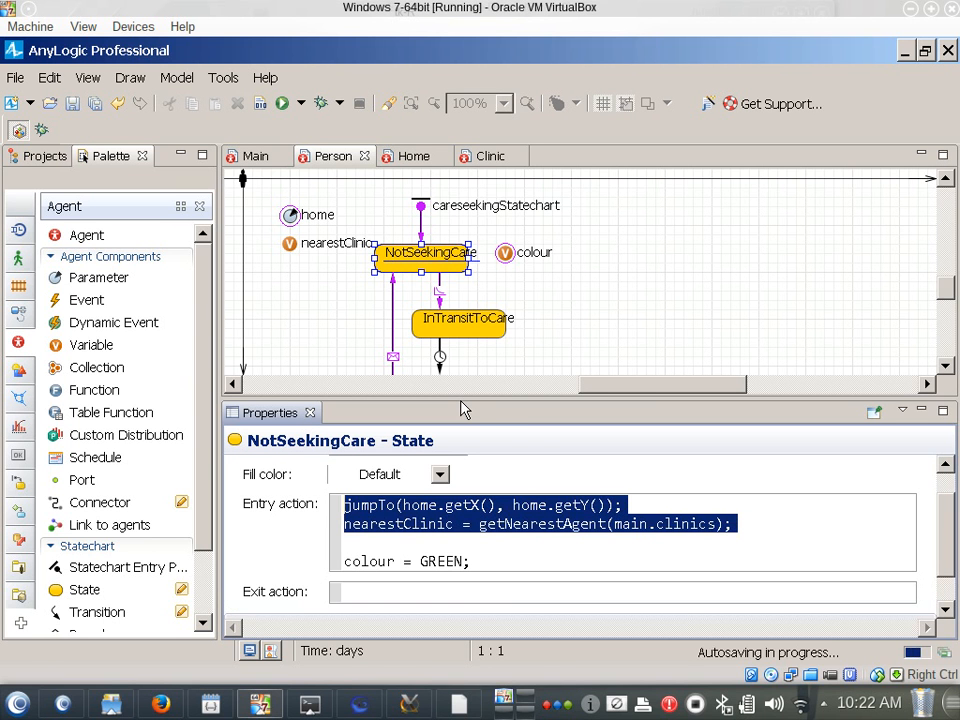
pyautogui.hotkey('alt', 'Tab')
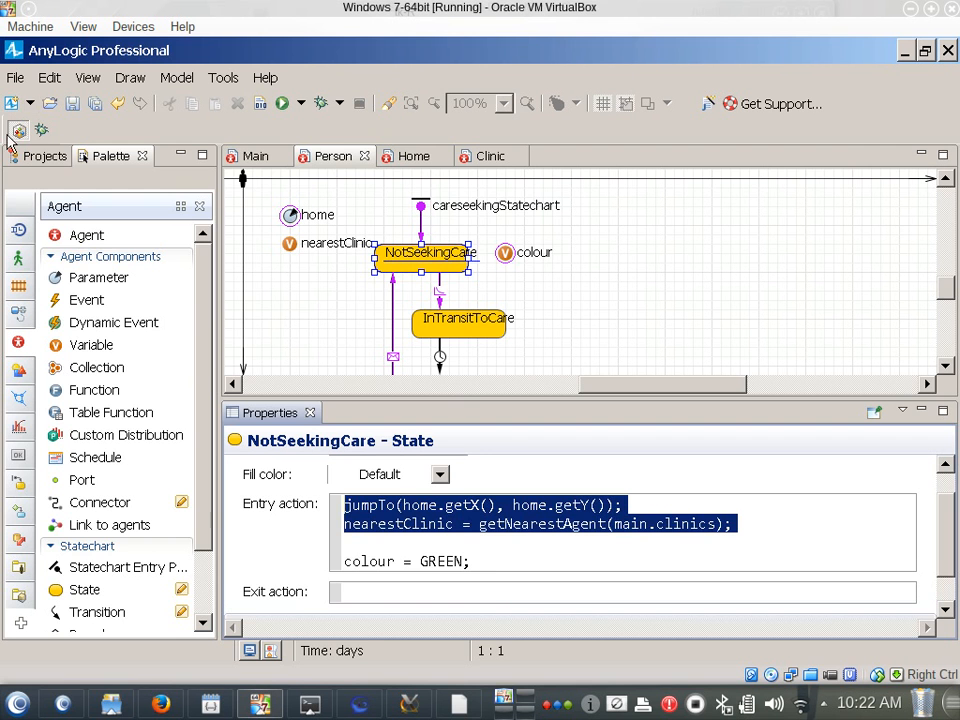
pyautogui.press('super')
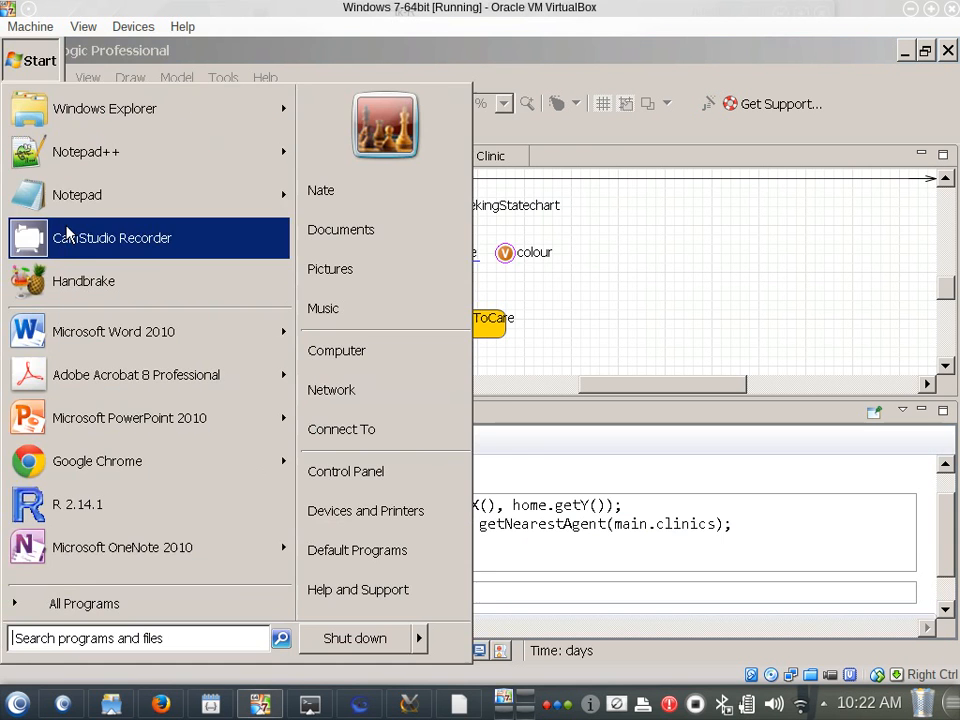
pyautogui.click(75, 195)
pyautogui.hotkey('ctrl', 'v')
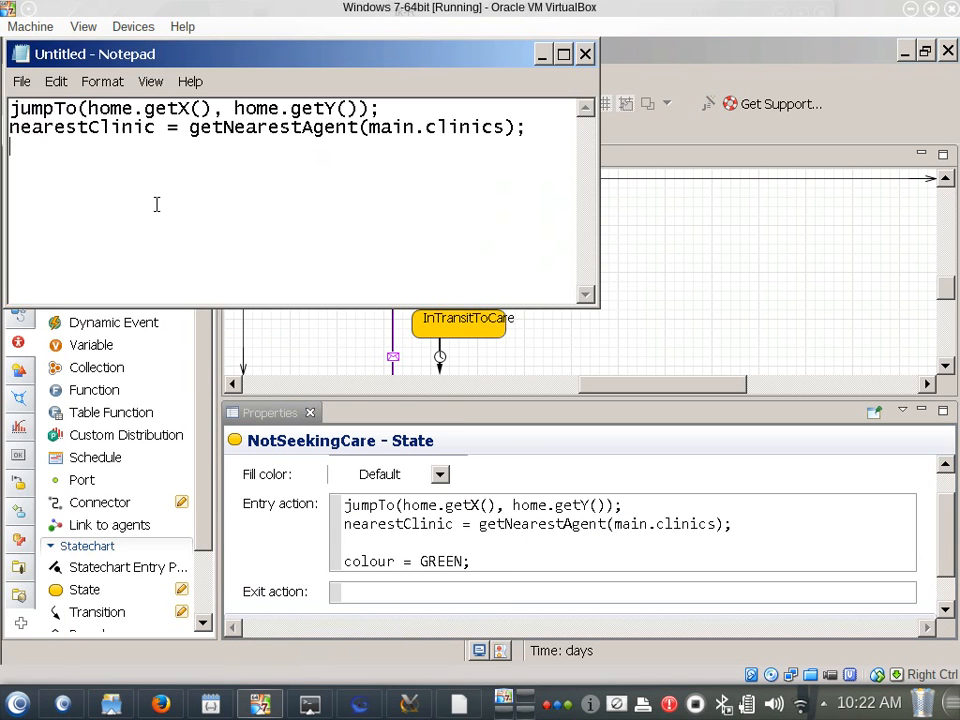
# Set the Notepad font size to 16 and maximize its window so the code is easier to read
pyautogui.moveTo(193, 58); pyautogui.dragTo(276, 290)
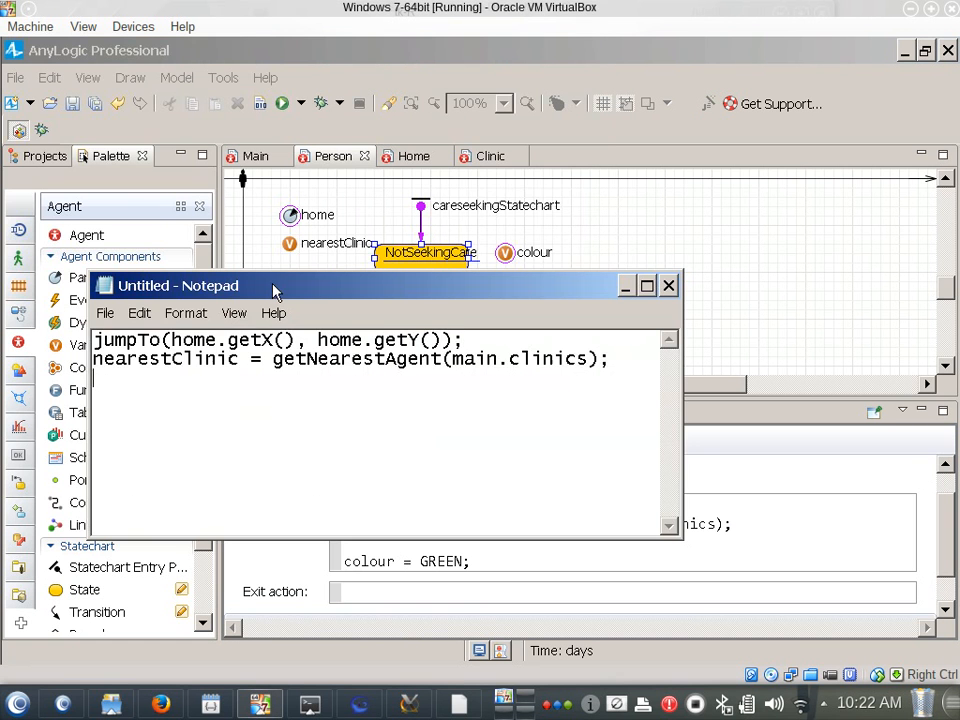
pyautogui.hotkey('ctrl', 'a')
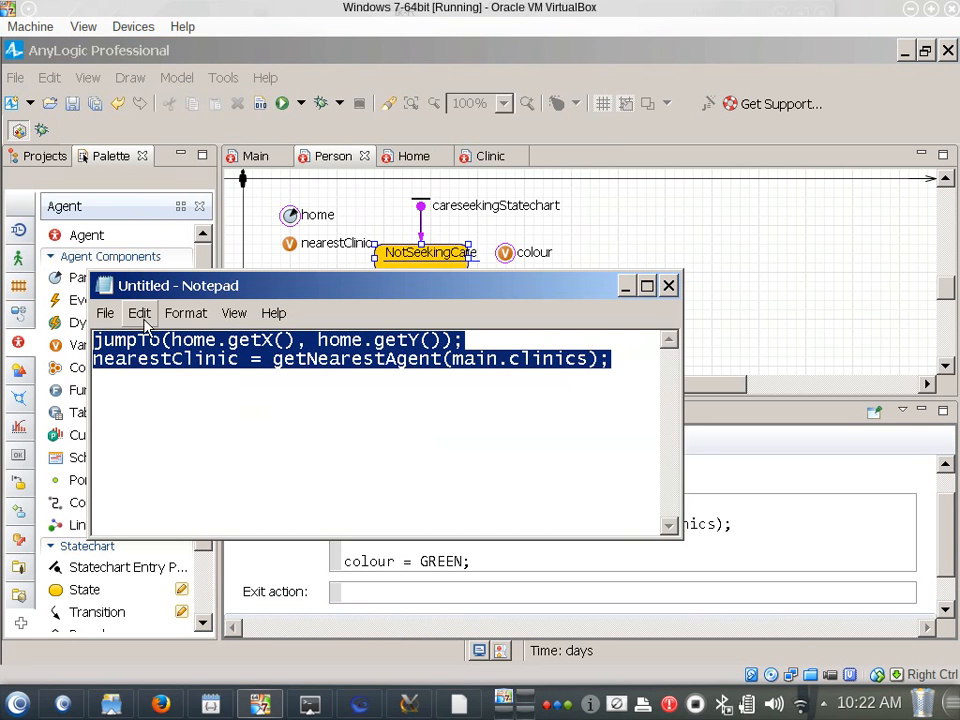
pyautogui.click(176, 315)
pyautogui.click(168, 338)
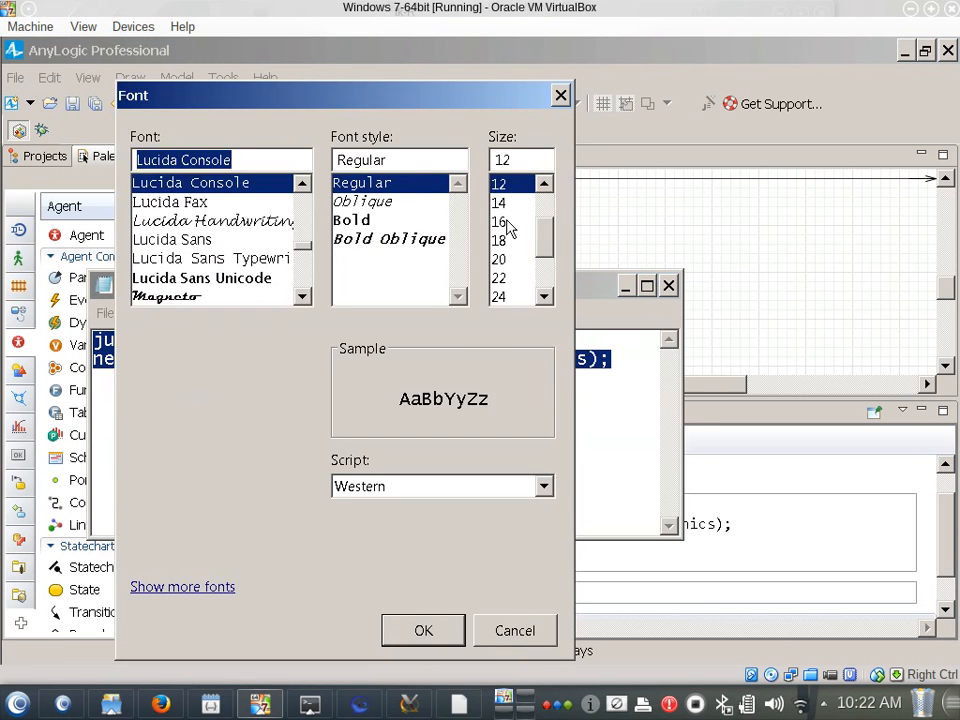
pyautogui.click(504, 222)
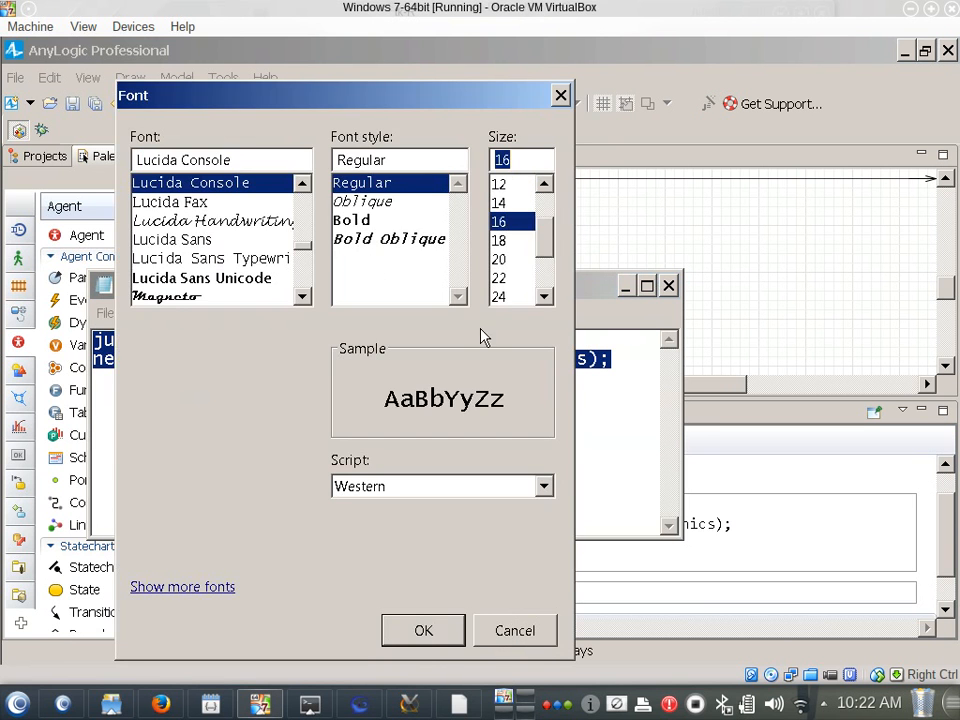
pyautogui.click(424, 632)
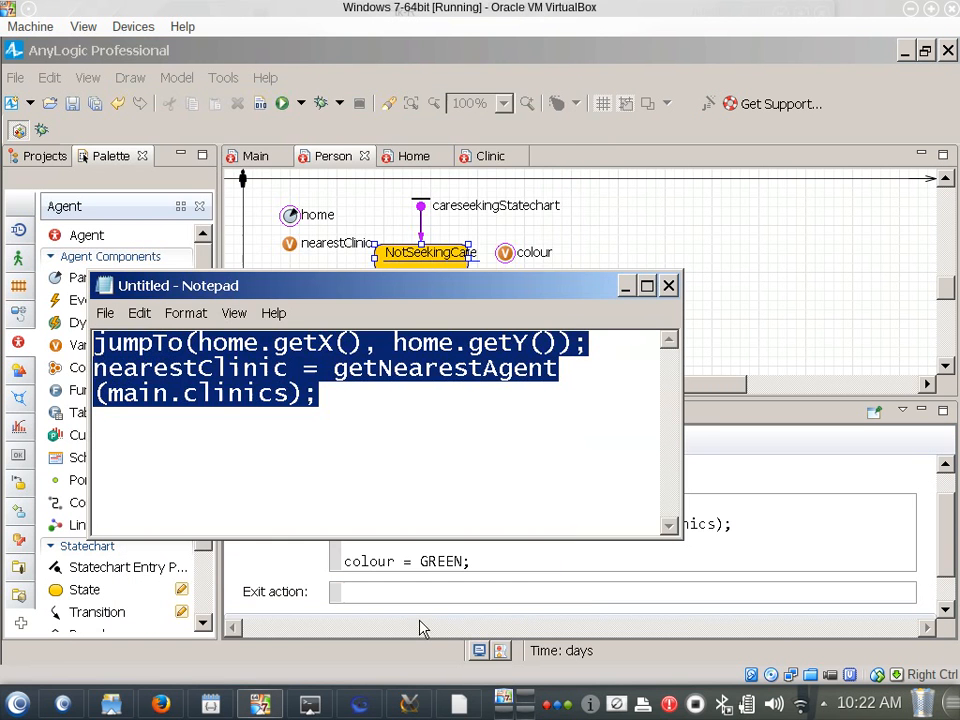
pyautogui.doubleClick(562, 294)
pyautogui.click(401, 209)
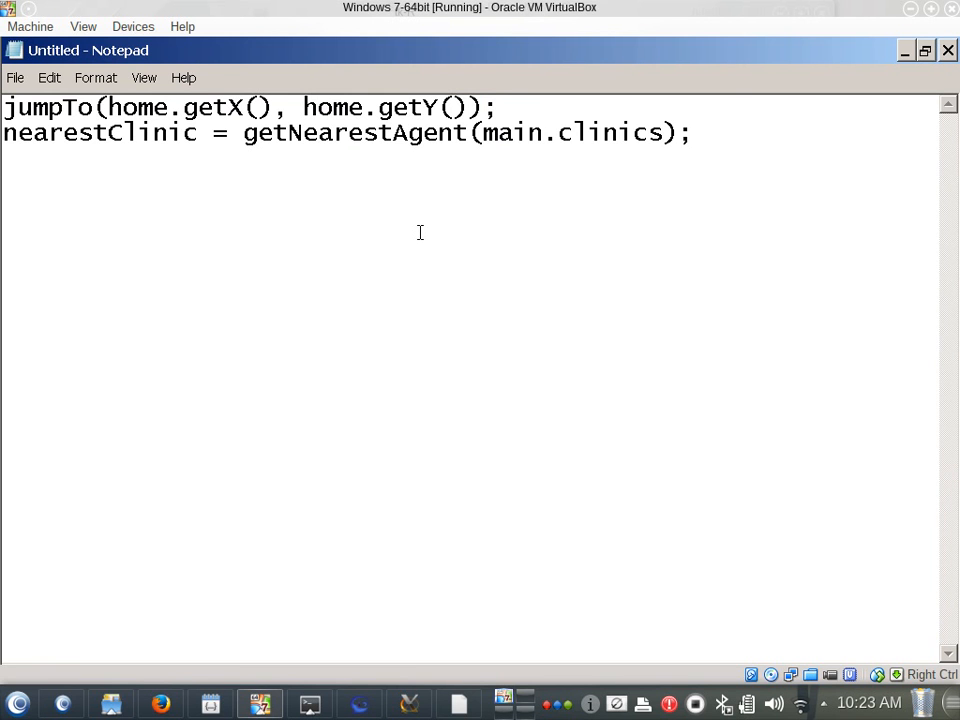
# Copy both code lines from Notepad, switch back to AnyLogic and delete them from NotSeekingCare's entry action
pyautogui.hotkey('ctrl', 'a')
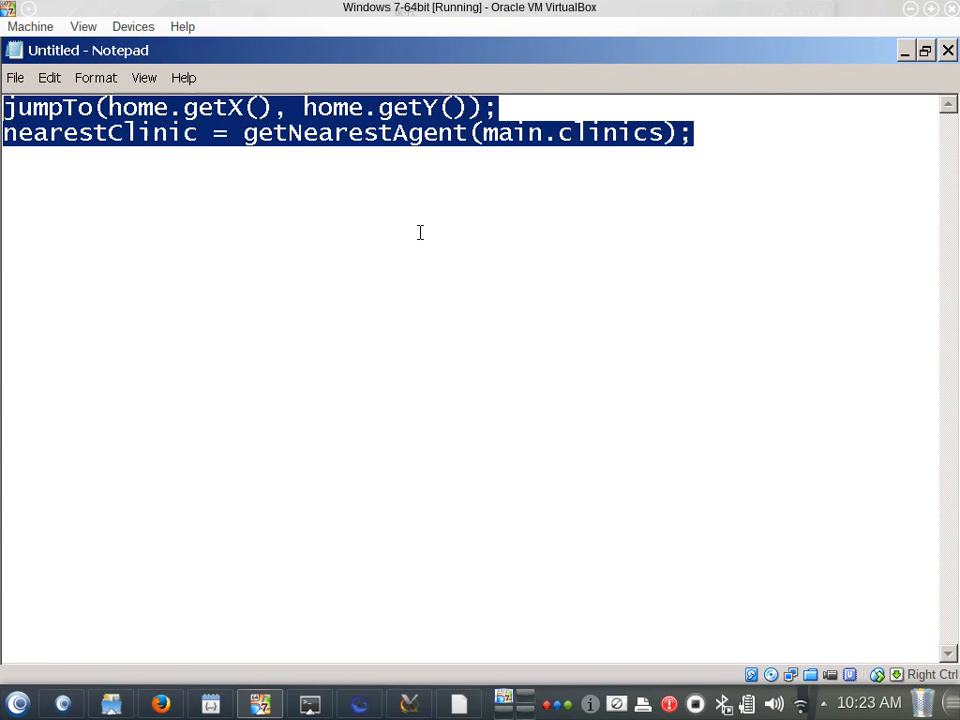
pyautogui.hotkey('alt', 'Tab')
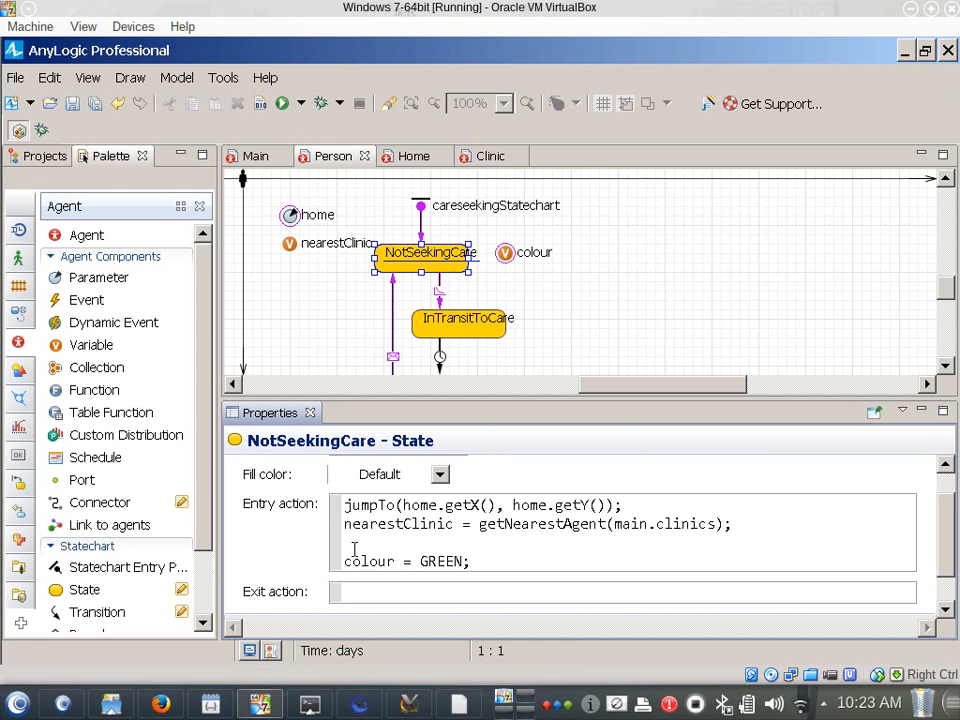
pyautogui.moveTo(354, 549); pyautogui.dragTo(326, 482)
pyautogui.hotkey('ctrl', 'c')
pyautogui.press('Delete')
# Paste the jumpTo and nearestClinic lines into the action of the careseekingStatechart entry point, without trailing characters
pyautogui.click(421, 207)
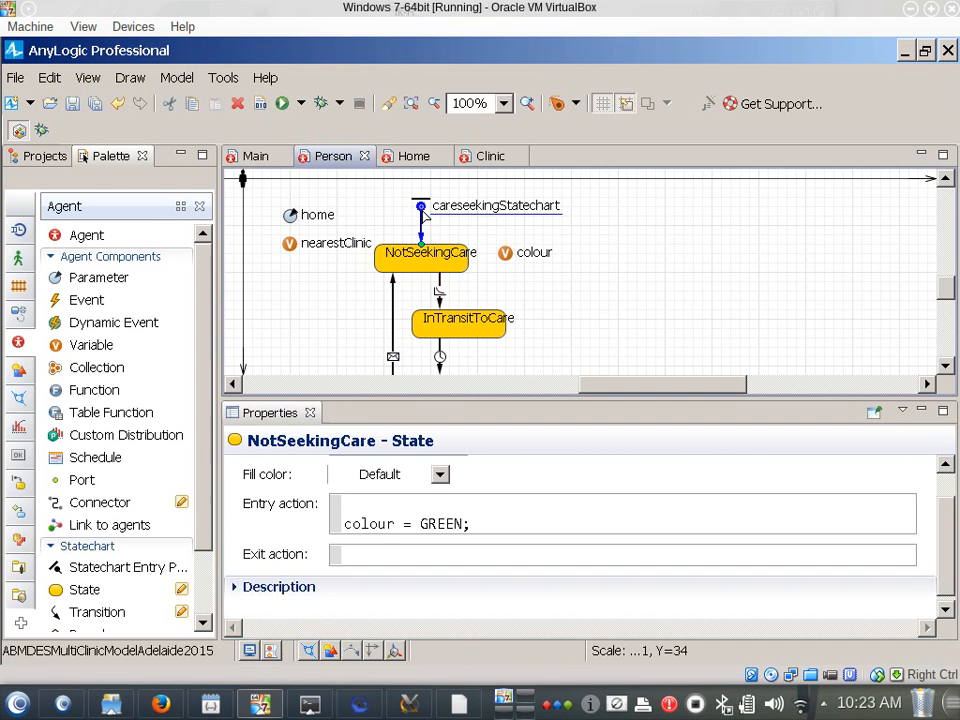
pyautogui.click(376, 535)
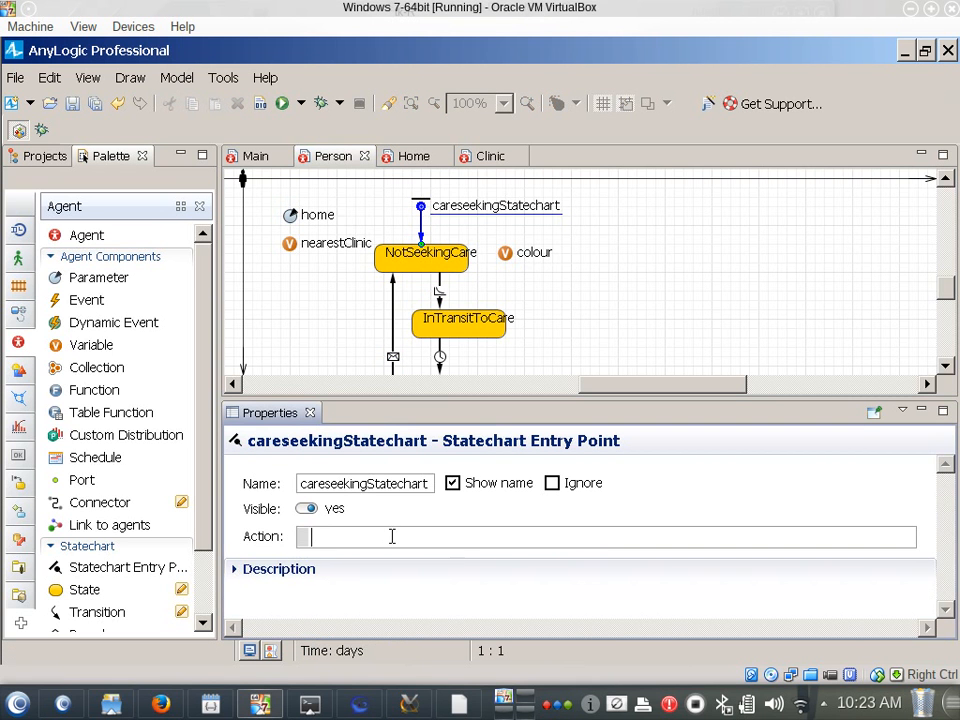
pyautogui.hotkey('ctrl', 'v')
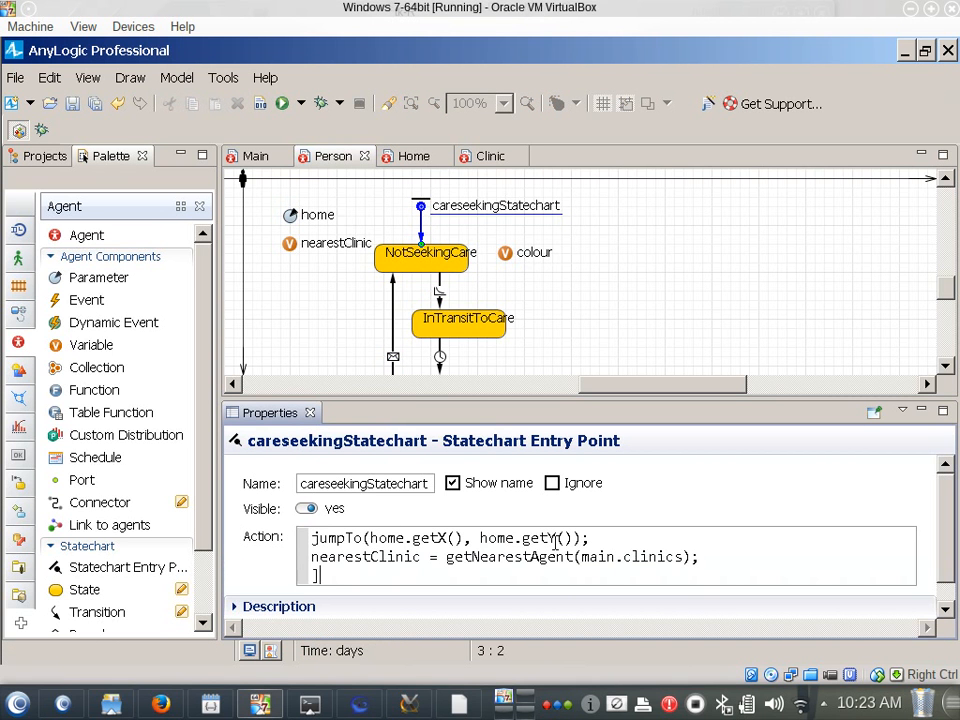
pyautogui.press('BackSpace')
pyautogui.press('BackSpace')
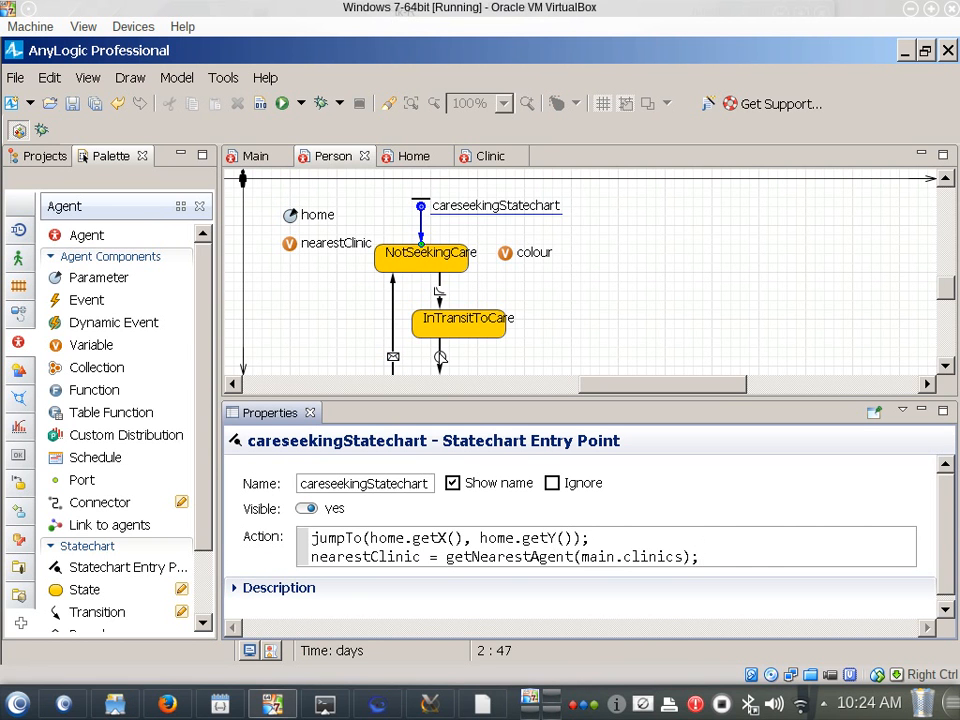
# Rename the transition from InTransitToCare to UnderCare as arrival and set it to be triggered by Agent arrival
pyautogui.click(440, 362)
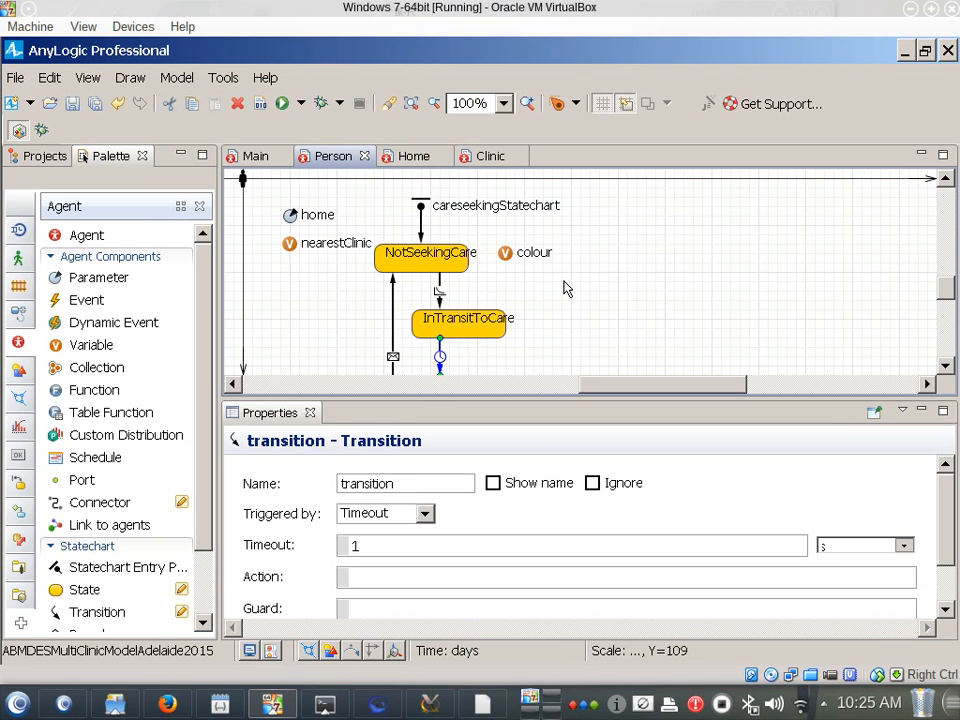
pyautogui.scroll(-1, 470, 370)
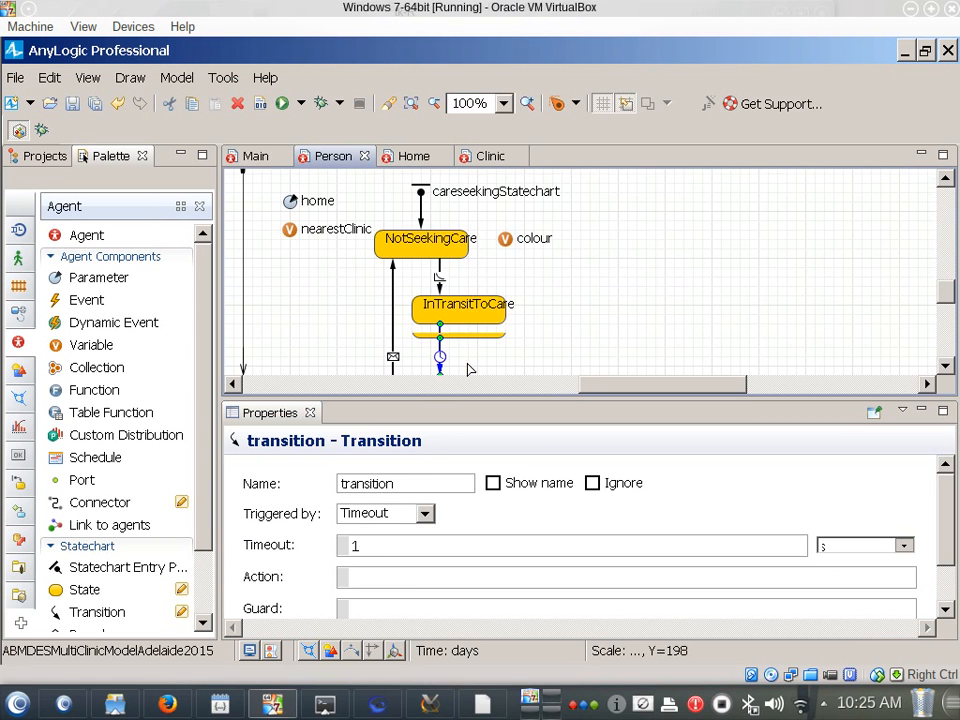
pyautogui.scroll(-1, 470, 370)
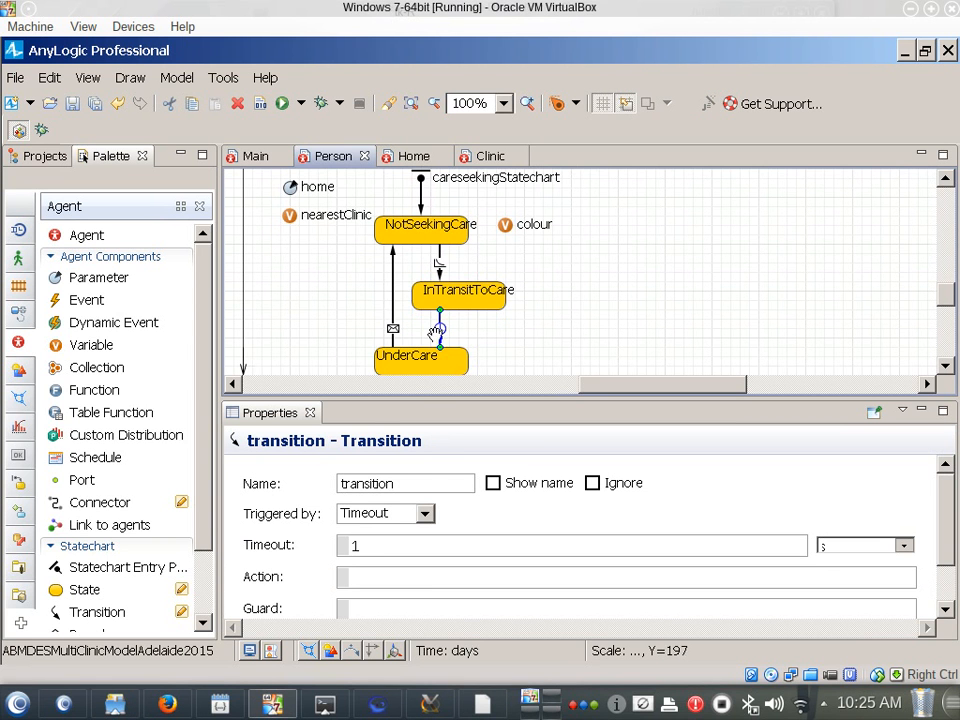
pyautogui.click(407, 484)
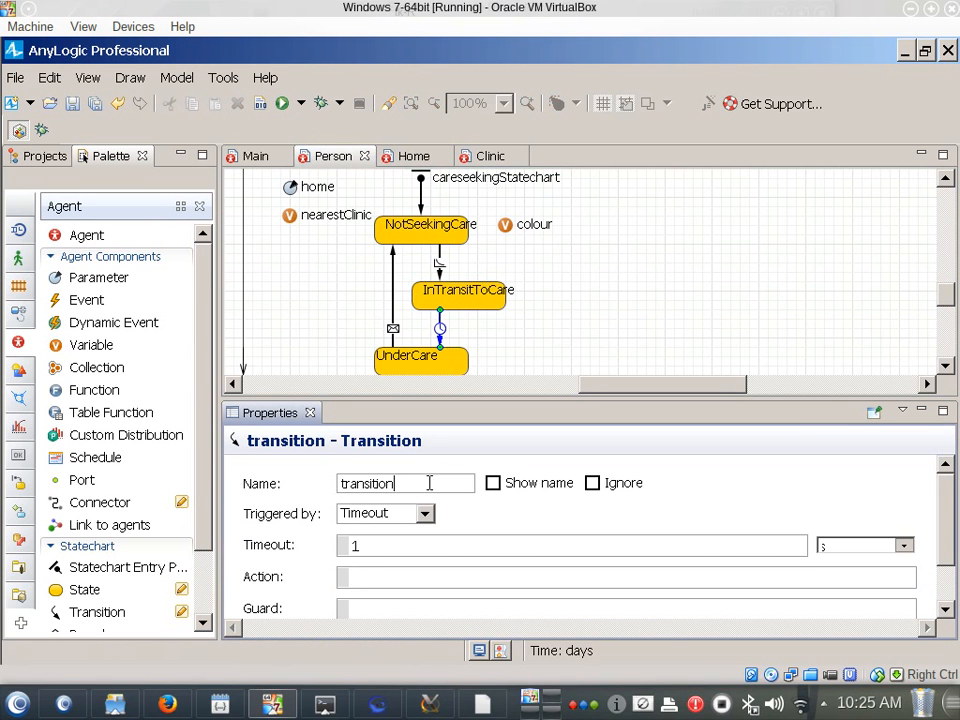
pyautogui.moveTo(430, 483); pyautogui.dragTo(259, 495)
pyautogui.write('arriva')
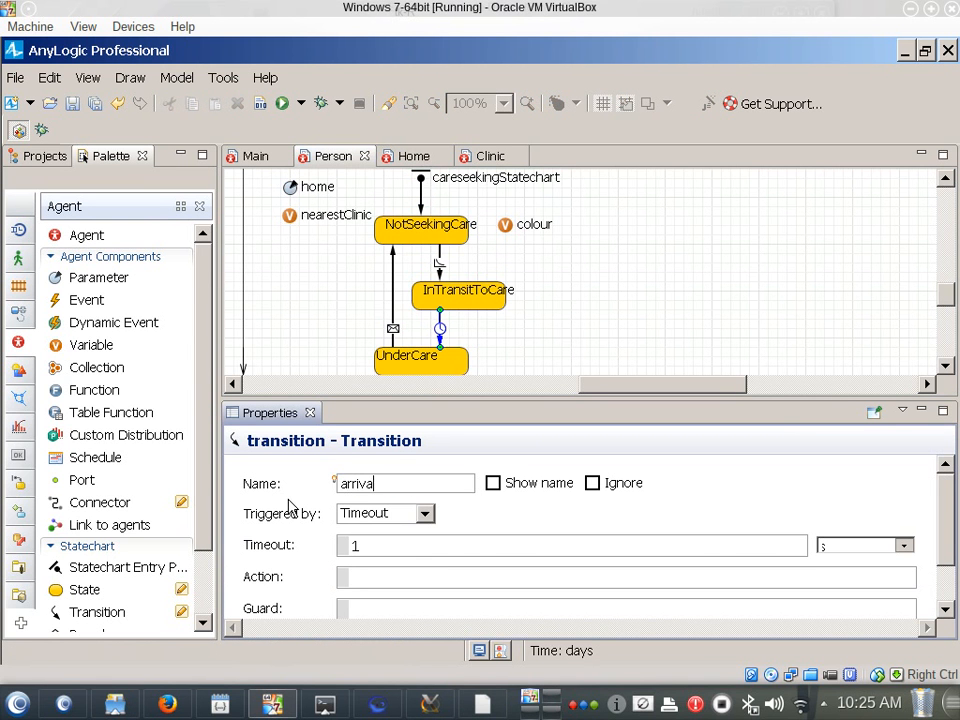
pyautogui.write('l')
pyautogui.click(425, 516)
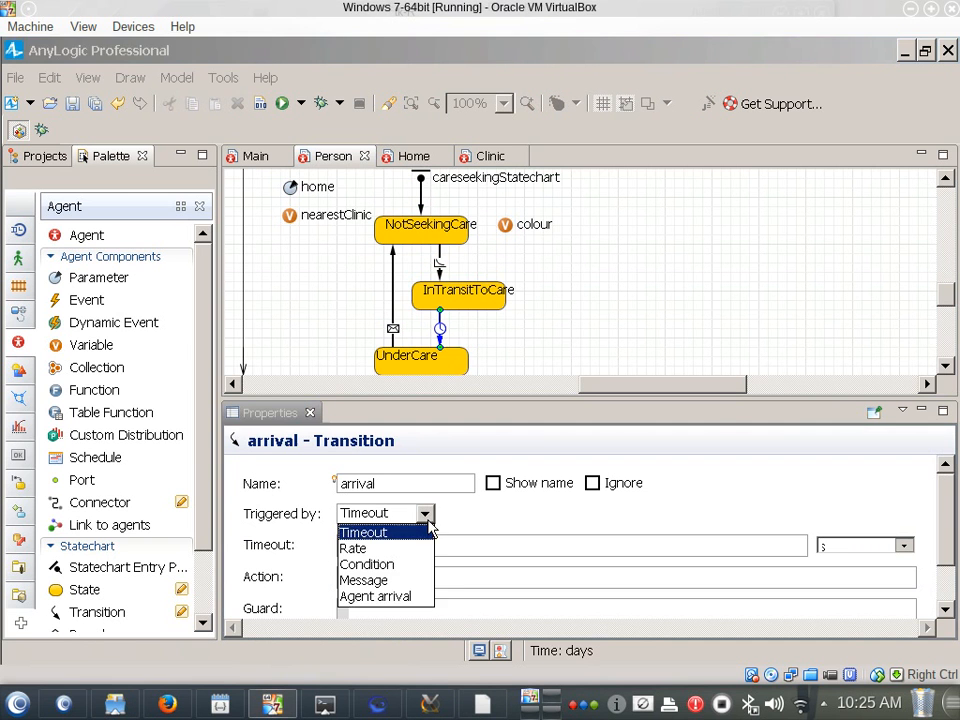
pyautogui.click(384, 596)
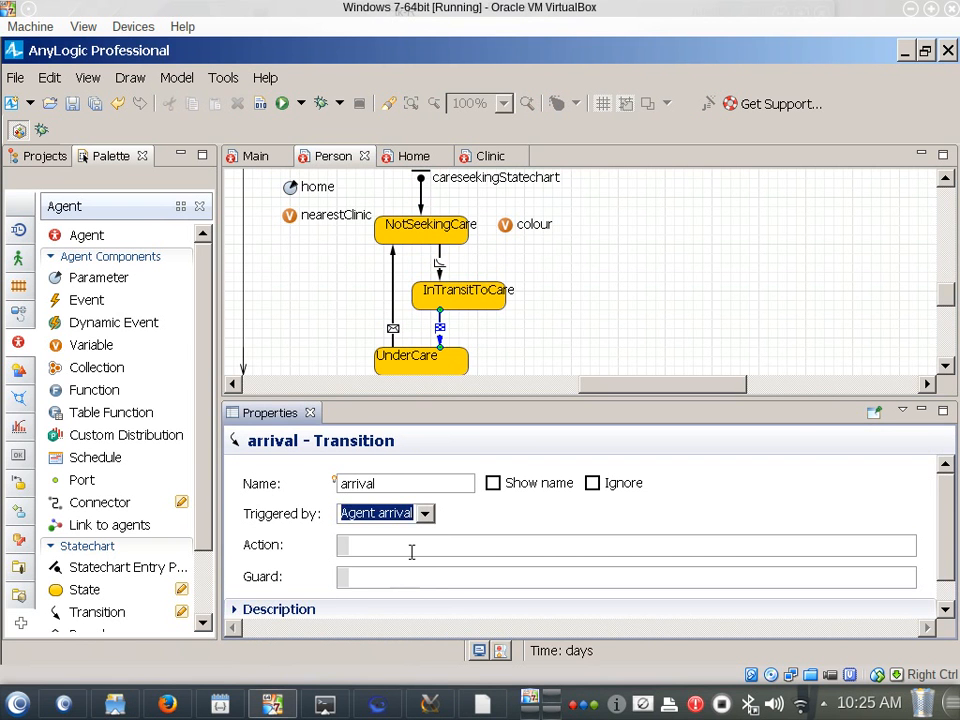
pyautogui.click(366, 543)
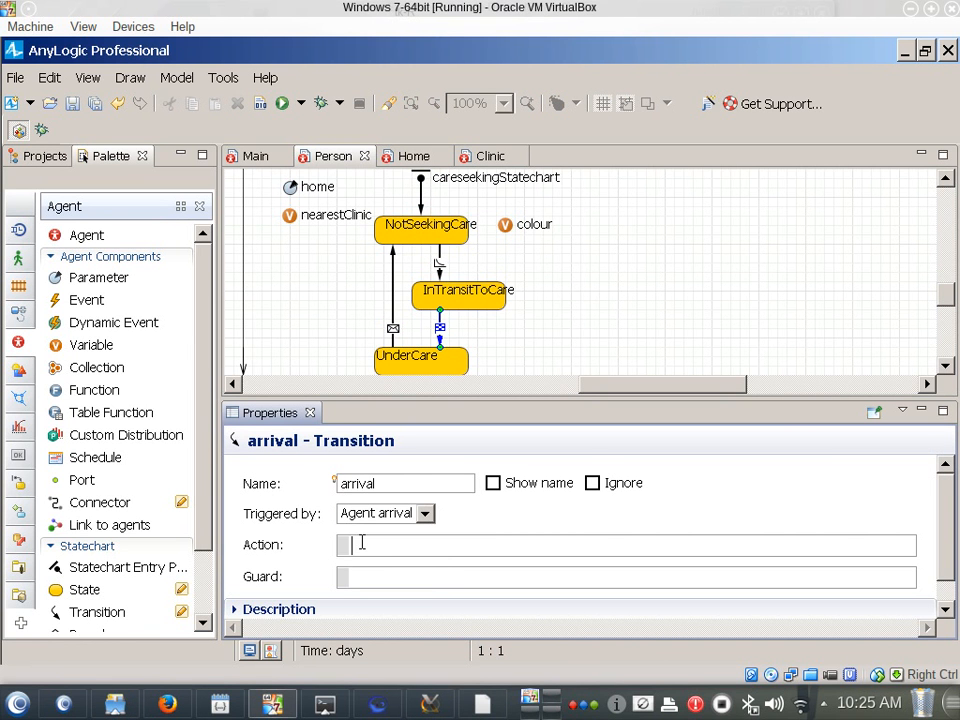
# Set the action of the seekCare transition to this.moveTo(nearestClinic.getX(), nearestClinic.getY());
pyautogui.click(439, 263)
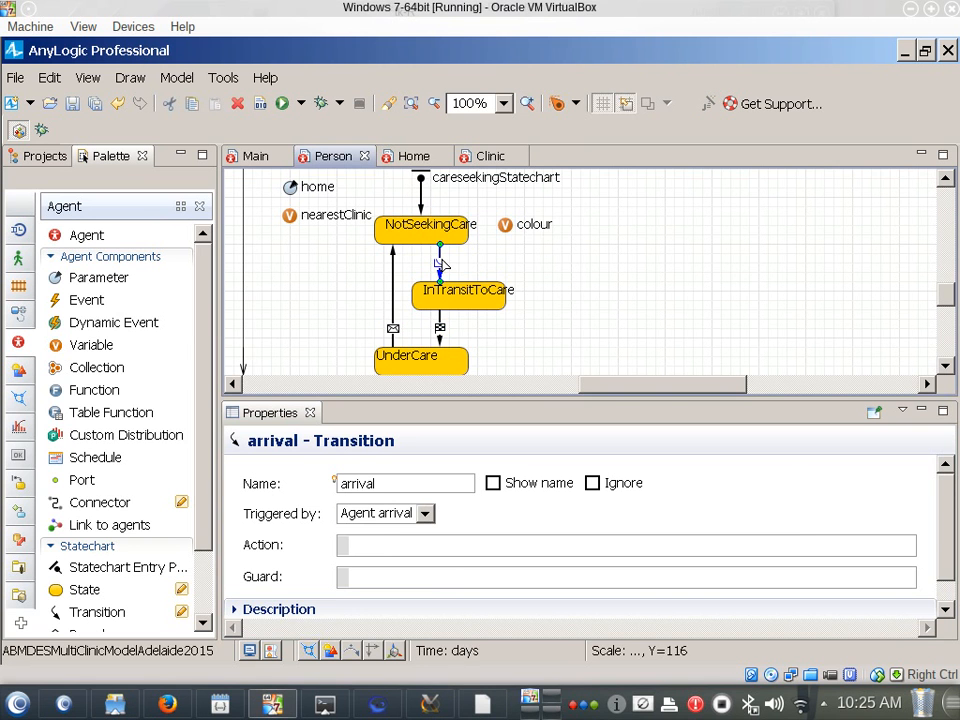
pyautogui.click(440, 262)
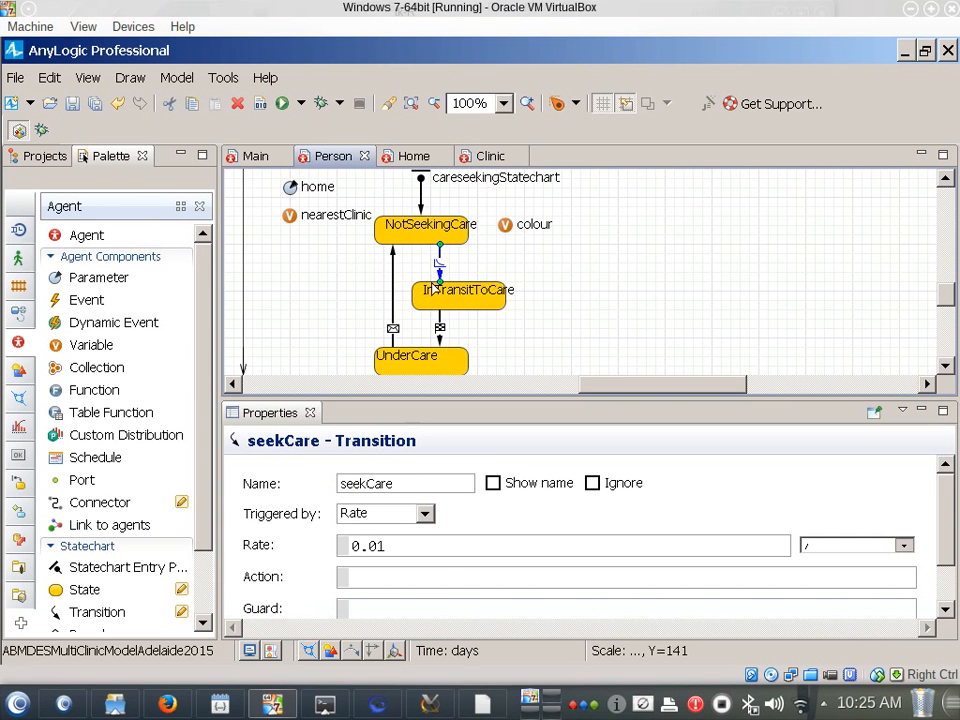
pyautogui.click(441, 323)
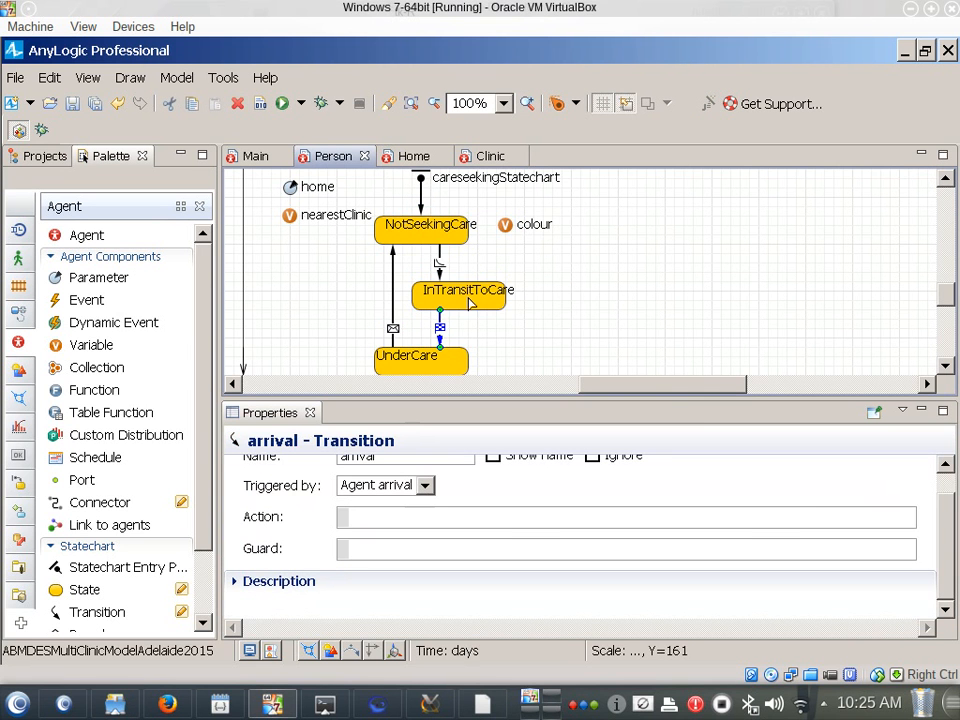
pyautogui.click(439, 258)
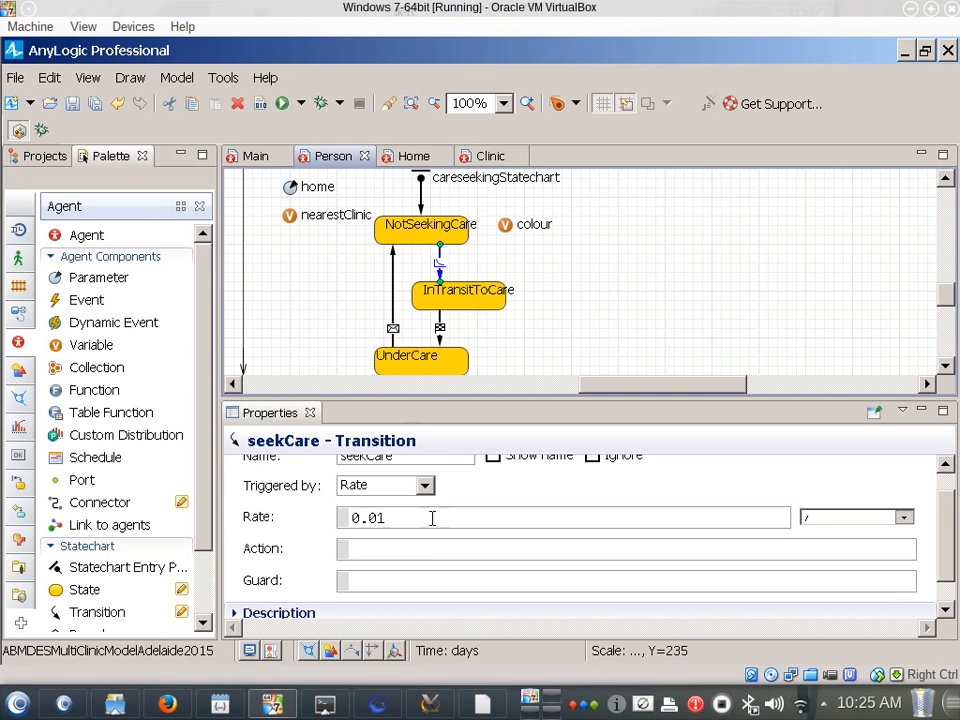
pyautogui.click(426, 551)
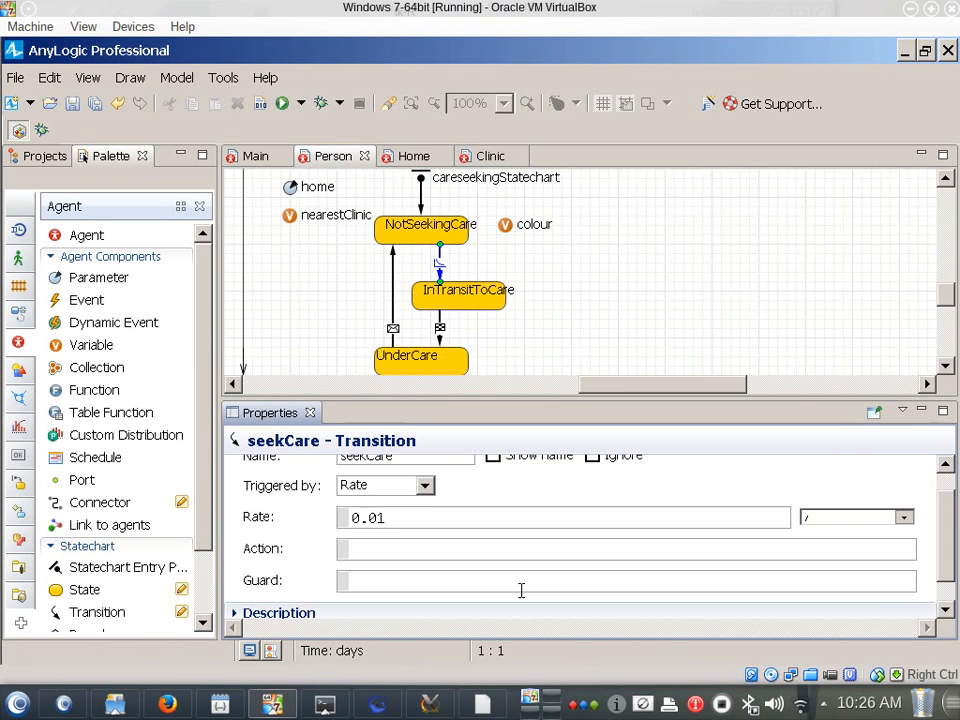
pyautogui.write('this.moveTo')
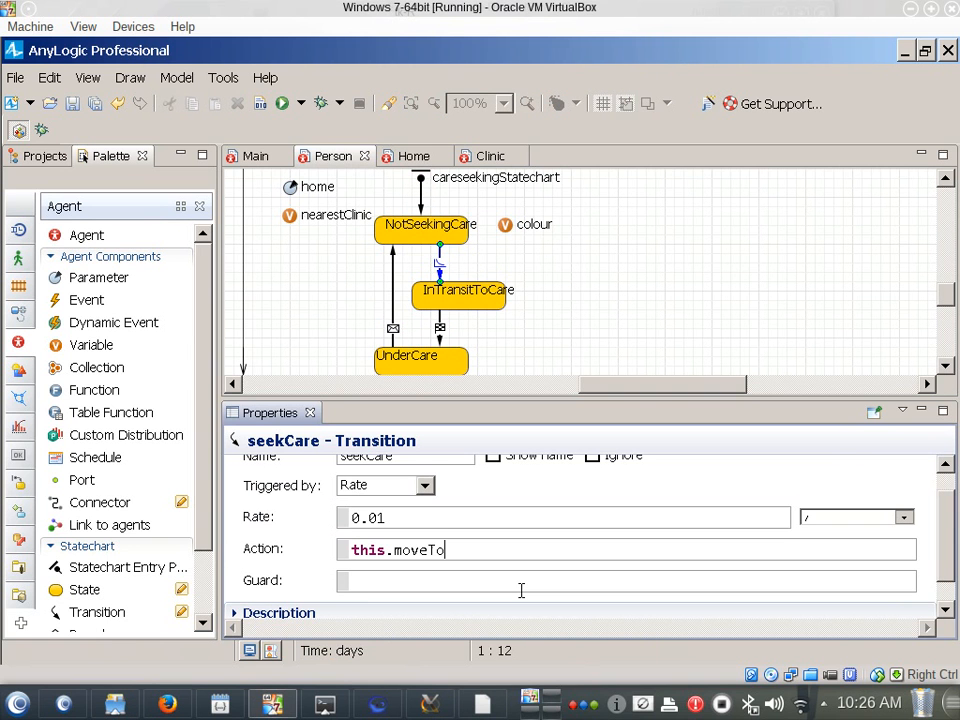
pyautogui.write('(nearestClinic.')
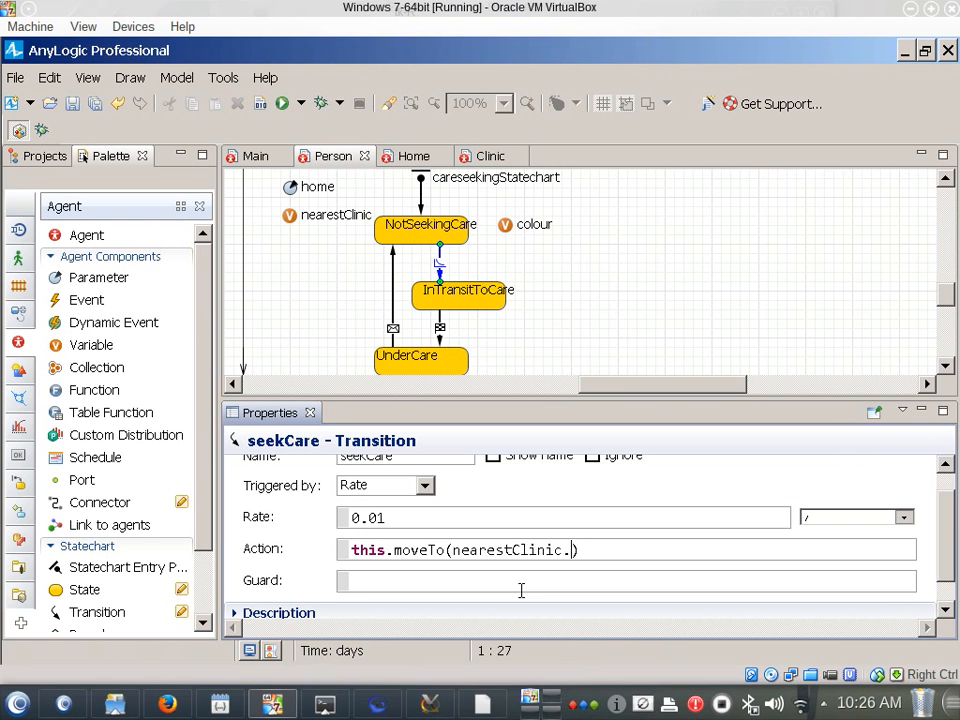
pyautogui.write('getX(), near')
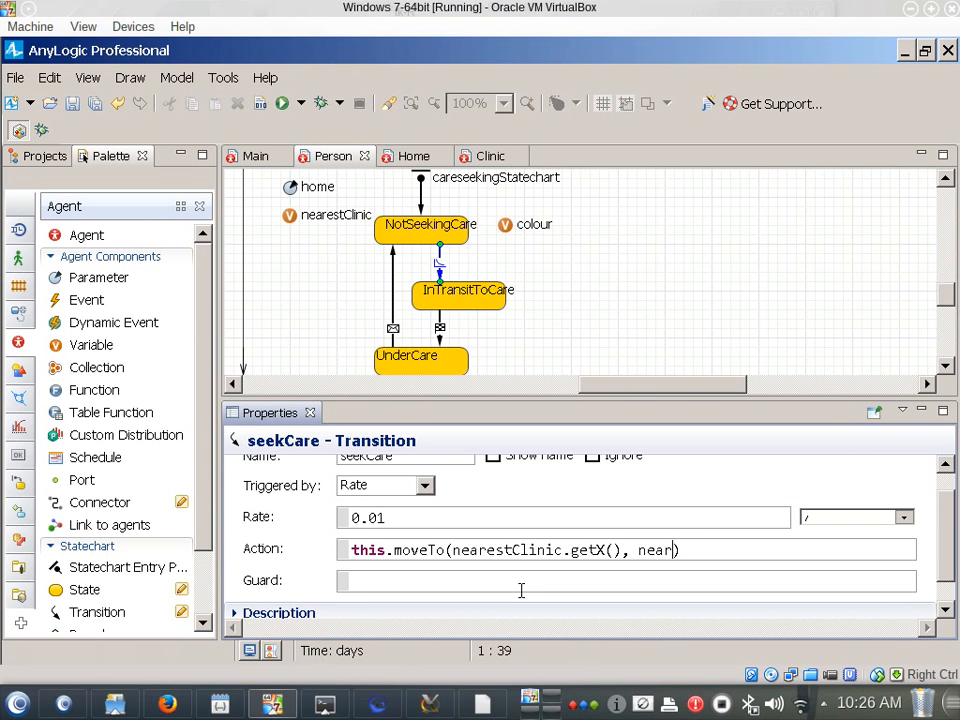
pyautogui.write('estClinic.')
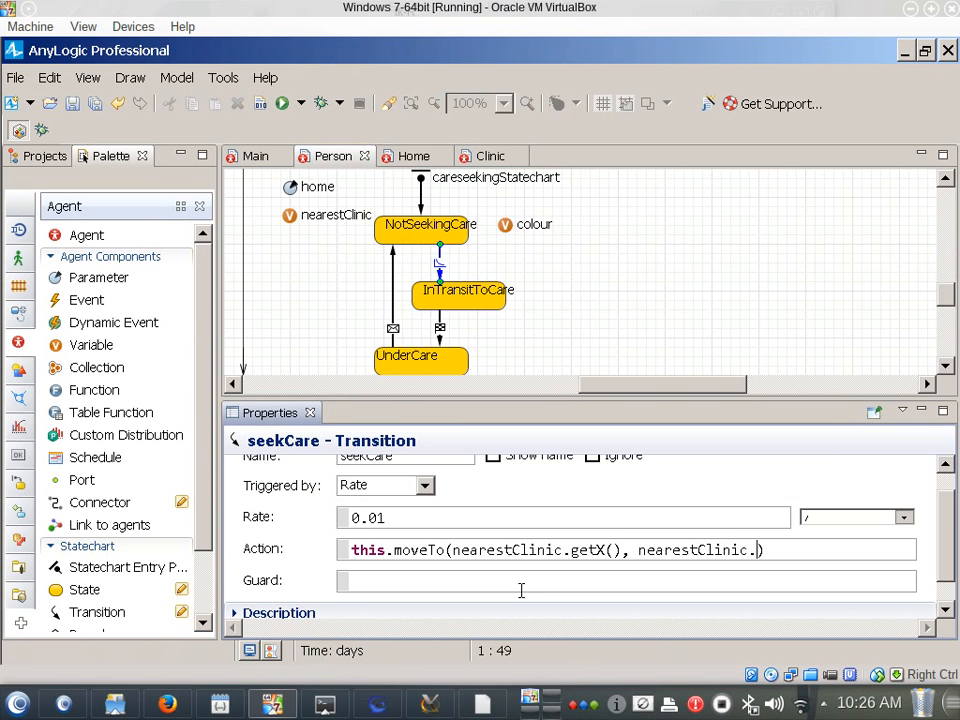
pyautogui.write('getY());')
pyautogui.hotkey('ctrl', 'a')
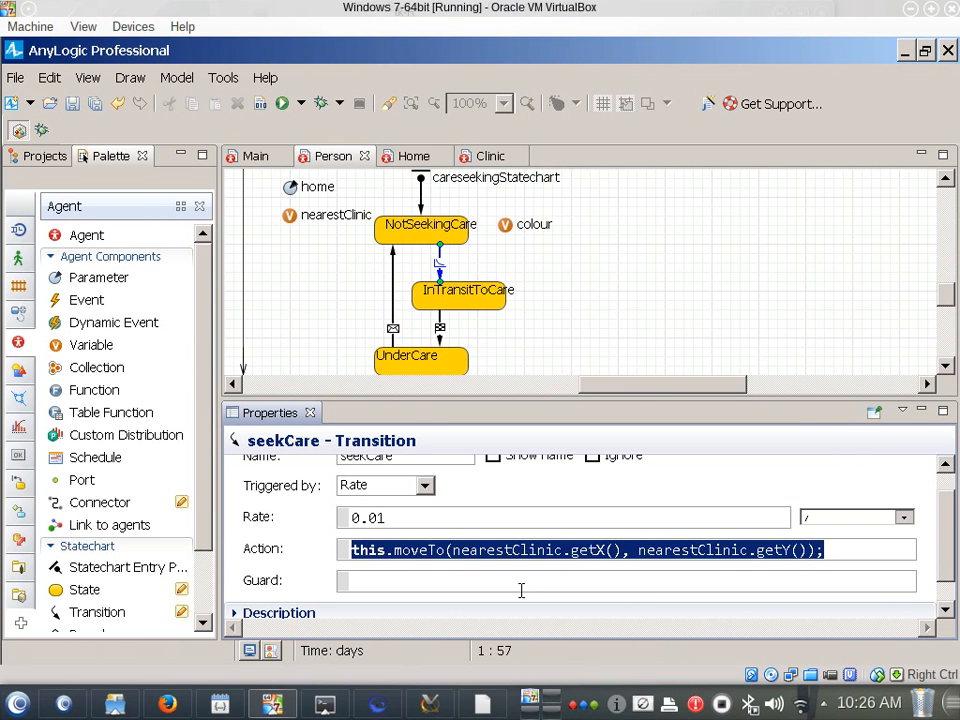
# Set the rate of the seekCare transition to 0.05
pyautogui.click(443, 258)
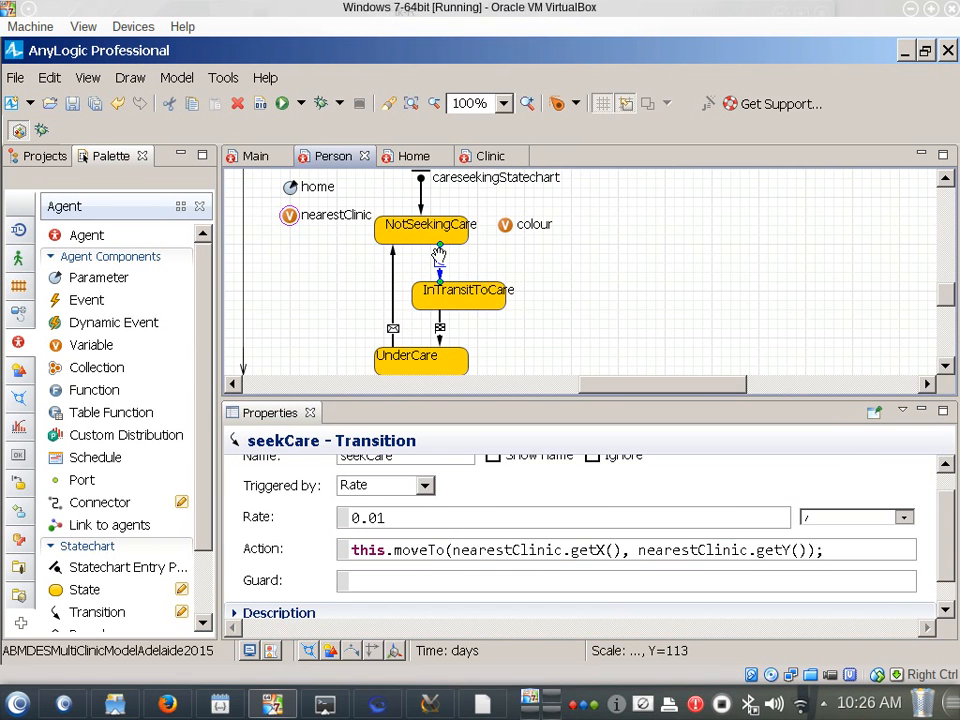
pyautogui.click(393, 517)
pyautogui.press('BackSpace')
pyautogui.write('5')
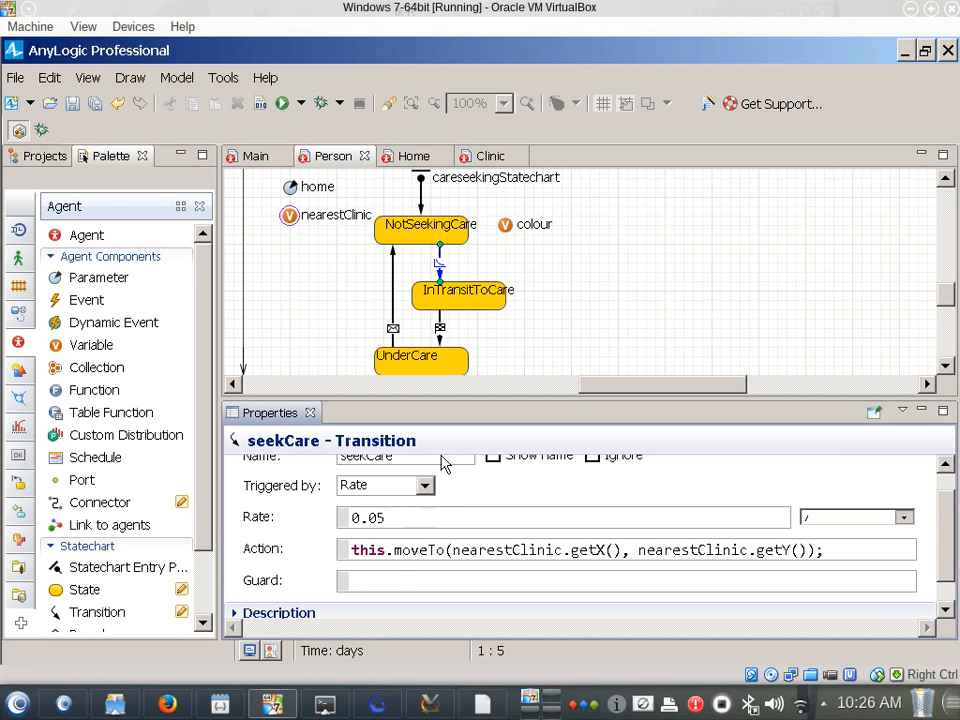
# Remove the "this." prefix from the moveTo call in seekCare's action
pyautogui.click(411, 568)
pyautogui.hotkey('ctrl', 'a')
pyautogui.hotkey('alt', 'Tab')
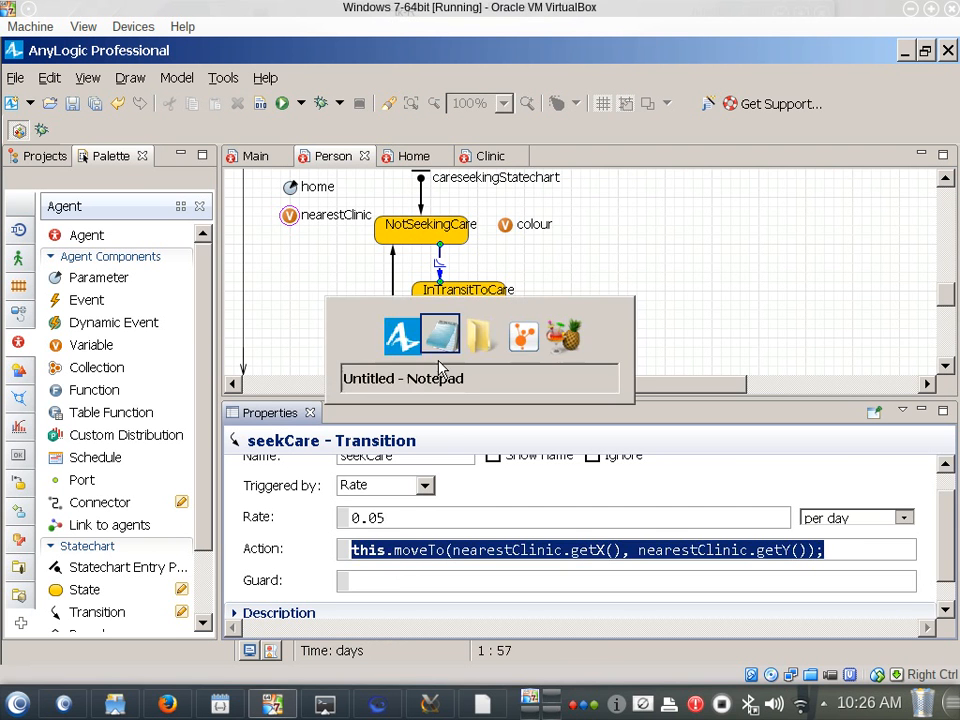
pyautogui.hotkey('alt', 'shift', 'Tab')
pyautogui.press('Home')
pyautogui.hotkey('ctrl', 'Right')
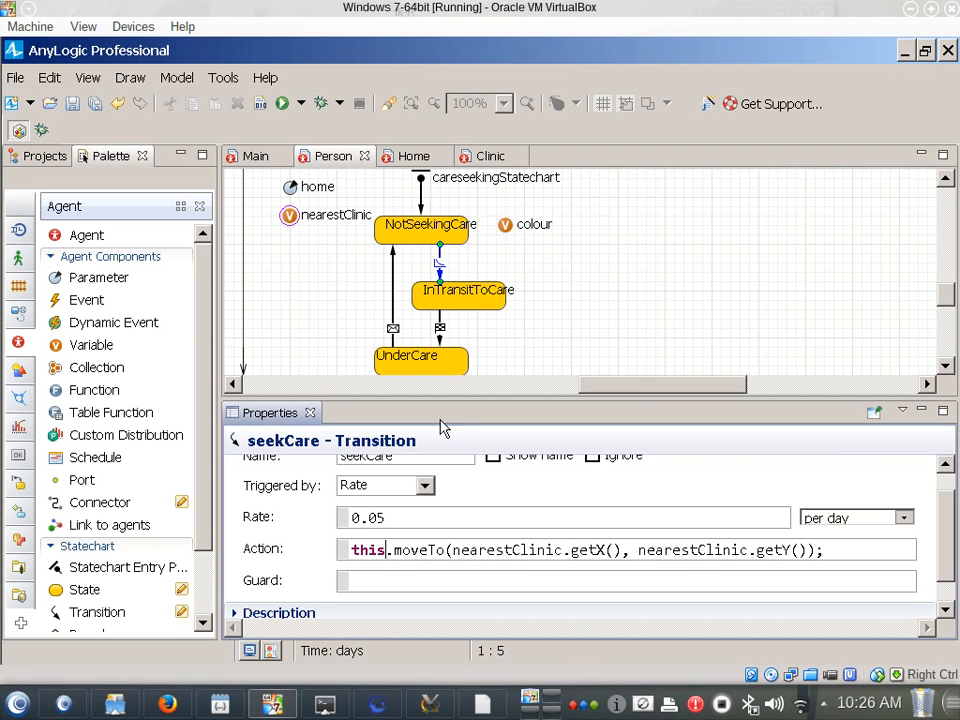
pyautogui.hotkey('shift', 'Right')
pyautogui.hotkey('shift', 'Home')
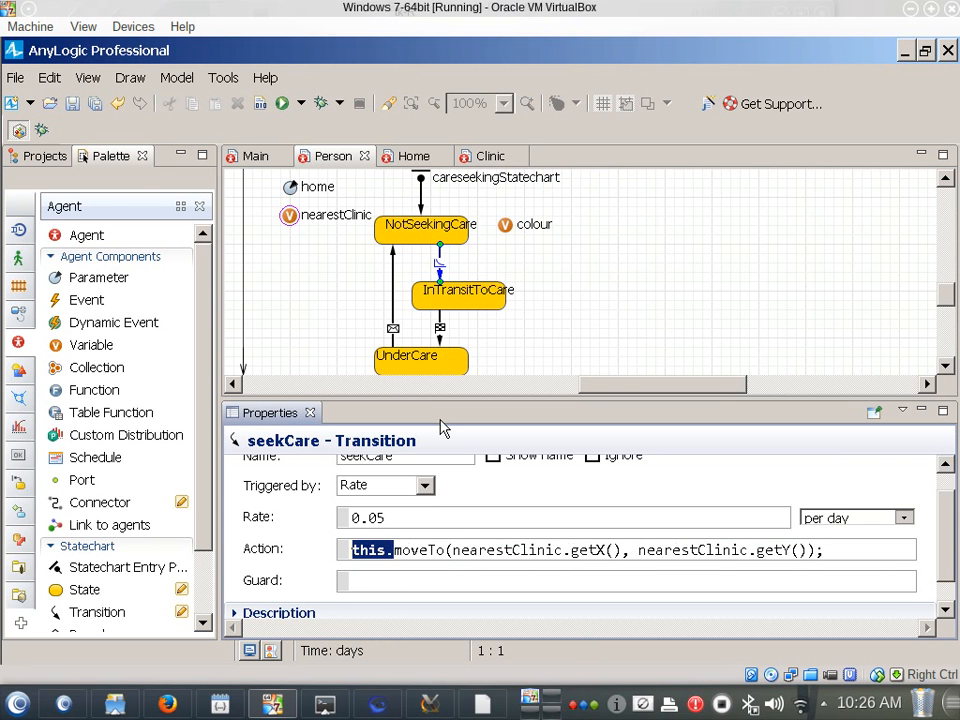
pyautogui.press('Delete')
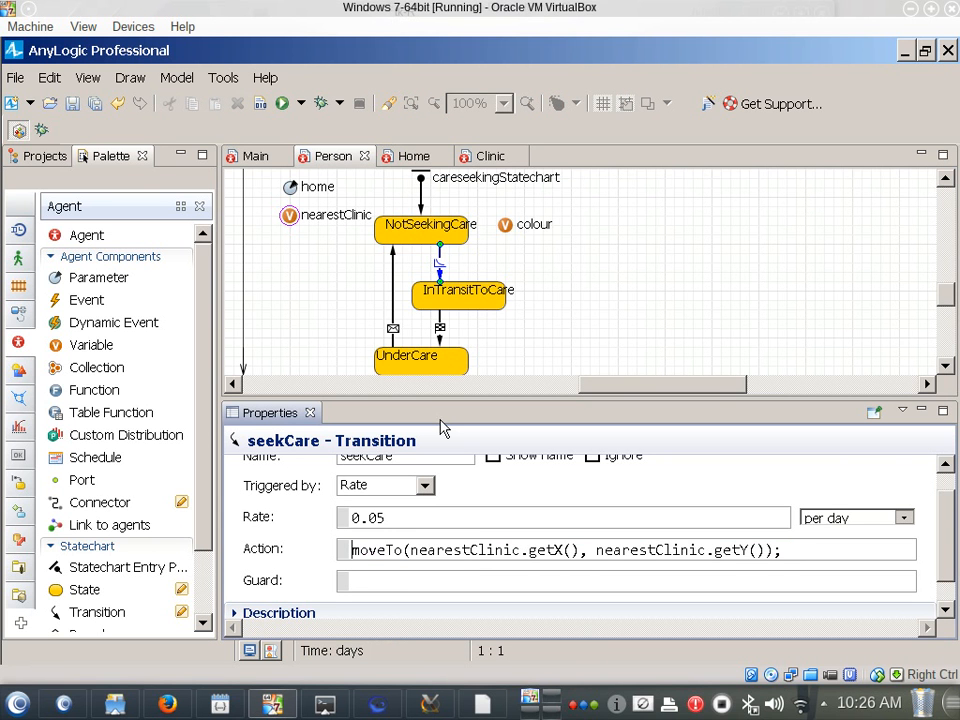
# Copy the moveTo line from seekCare's action, switch to Notepad and add the heading "entry transition:" above the jumpTo line
pyautogui.hotkey('shift', 'End')
pyautogui.hotkey('ctrl', 'c')
pyautogui.hotkey('alt', 'Tab')
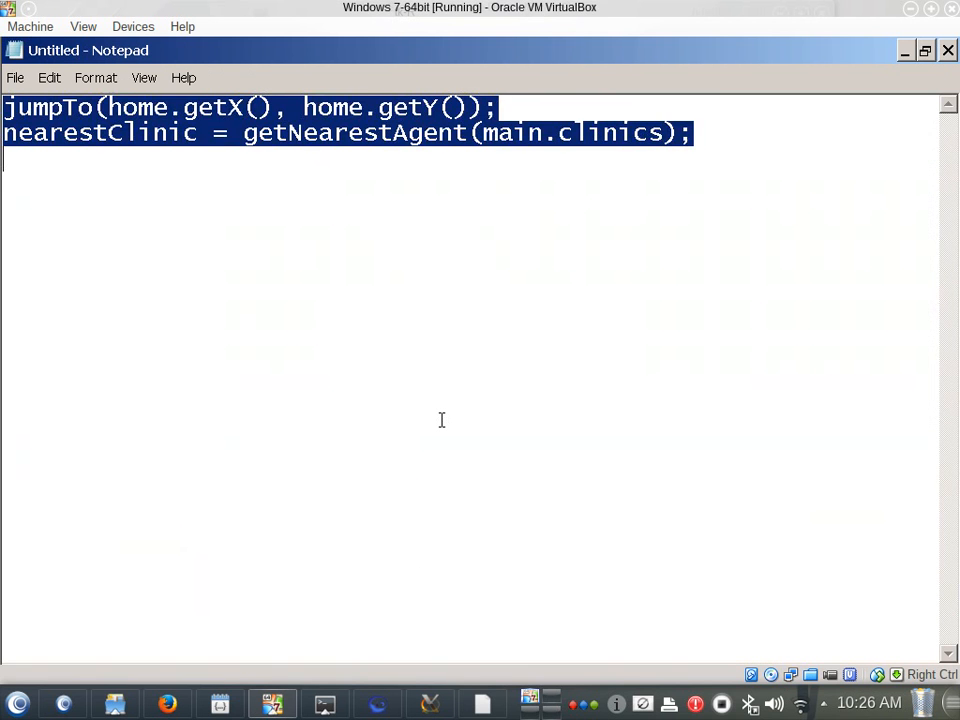
pyautogui.hotkey('ctrl', 'v')
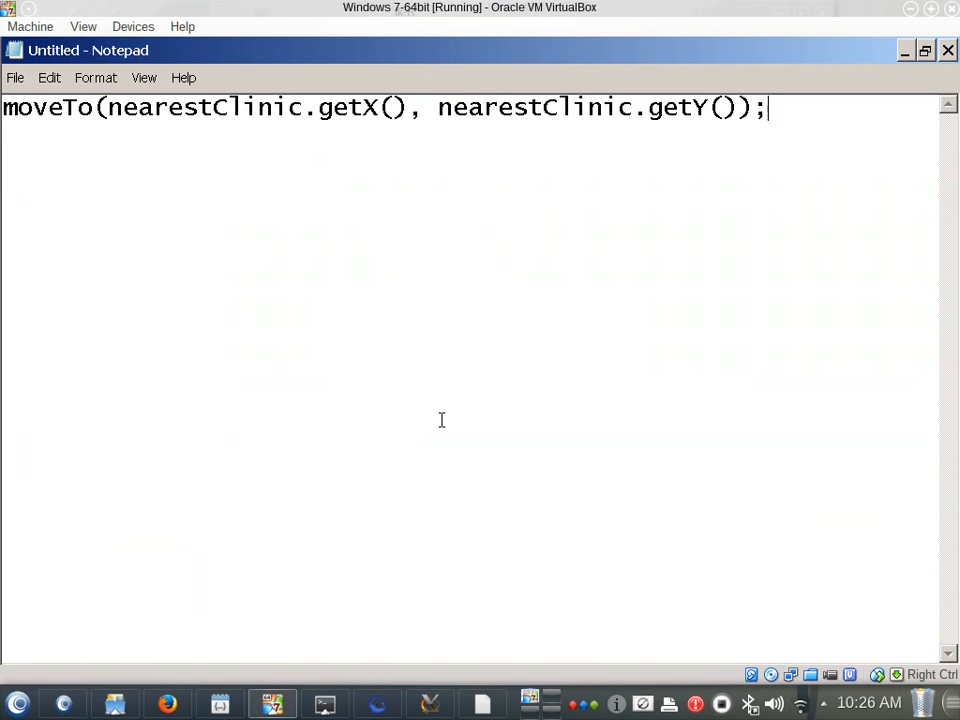
pyautogui.hotkey('ctrl', 'z')
pyautogui.press('Left')
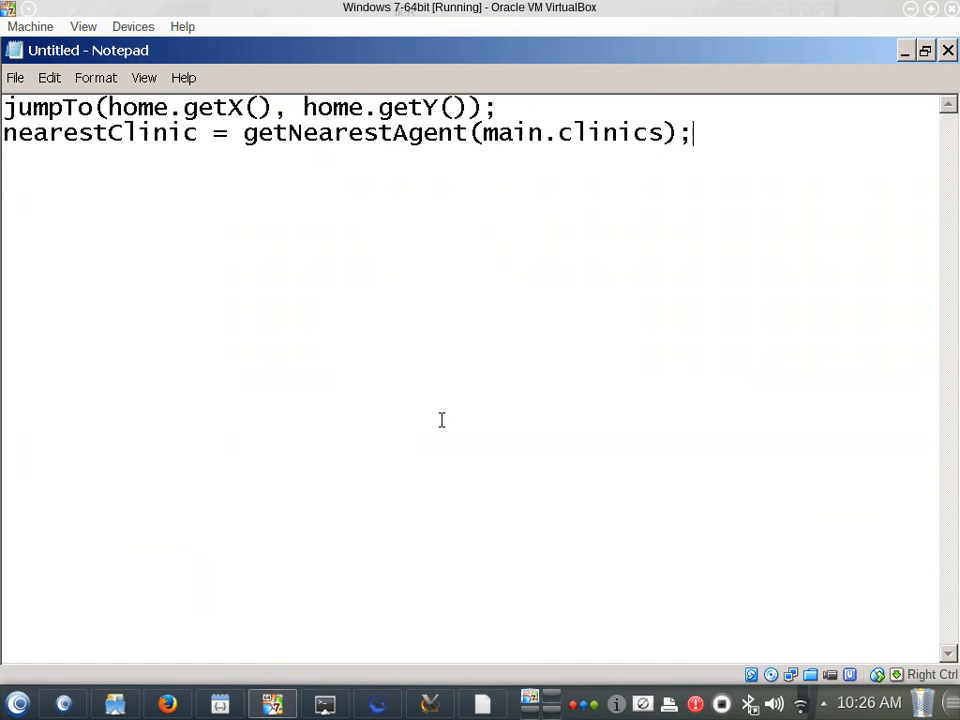
pyautogui.press('Up')
pyautogui.press('Home')
pyautogui.press('Return')
pyautogui.press('Up')
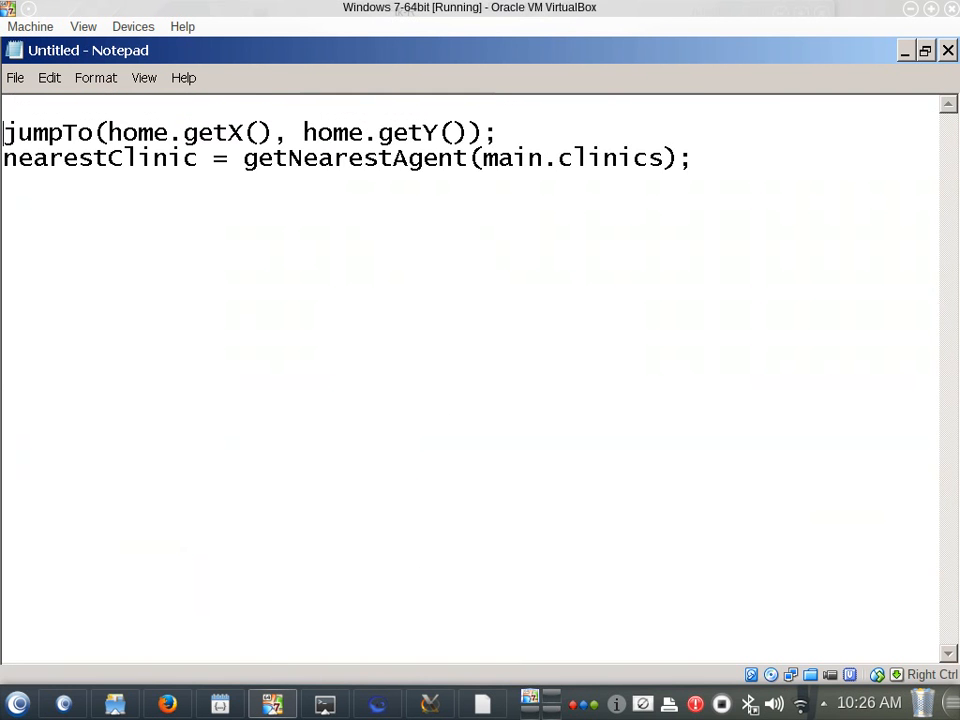
pyautogui.write('entry transition:')
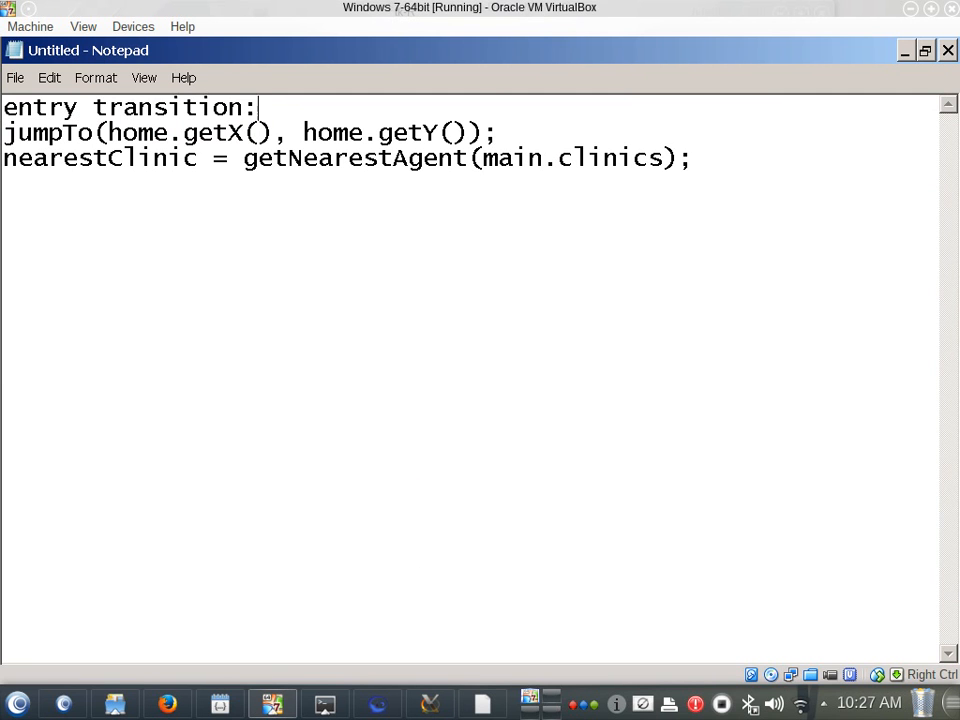
# Paste the moveTo line below the existing code after a blank line and head it "transition to enter transit to care:"
pyautogui.click(441, 420)
pyautogui.press('Return')
pyautogui.hotkey('ctrl', 'v')
pyautogui.press('Home')
pyautogui.press('Return')
pyautogui.press('Up')
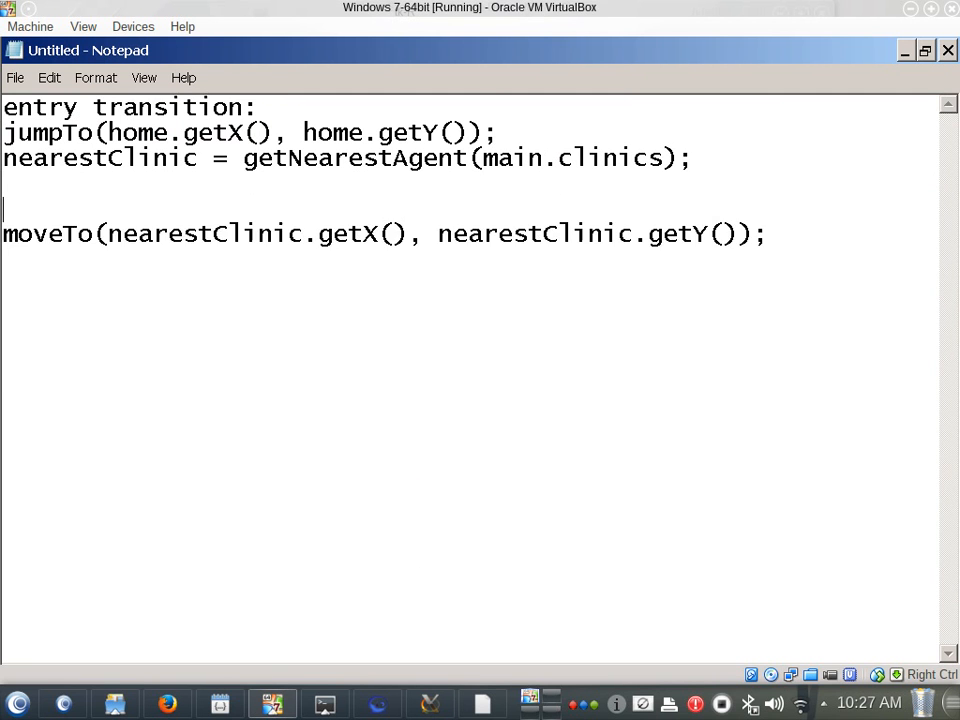
pyautogui.write('transition ')
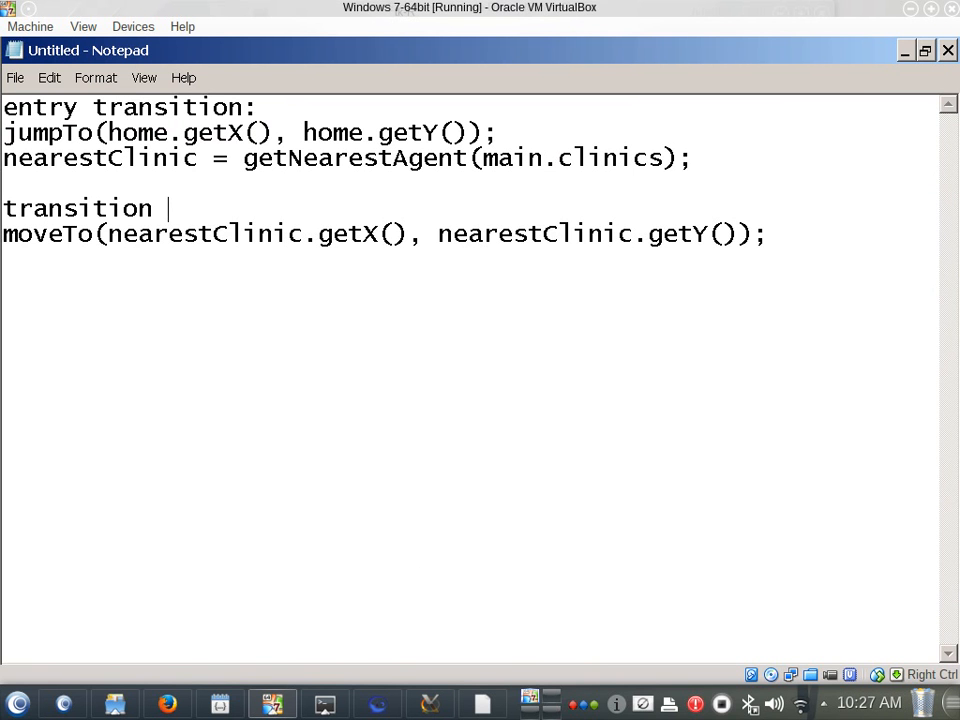
pyautogui.write('to ent')
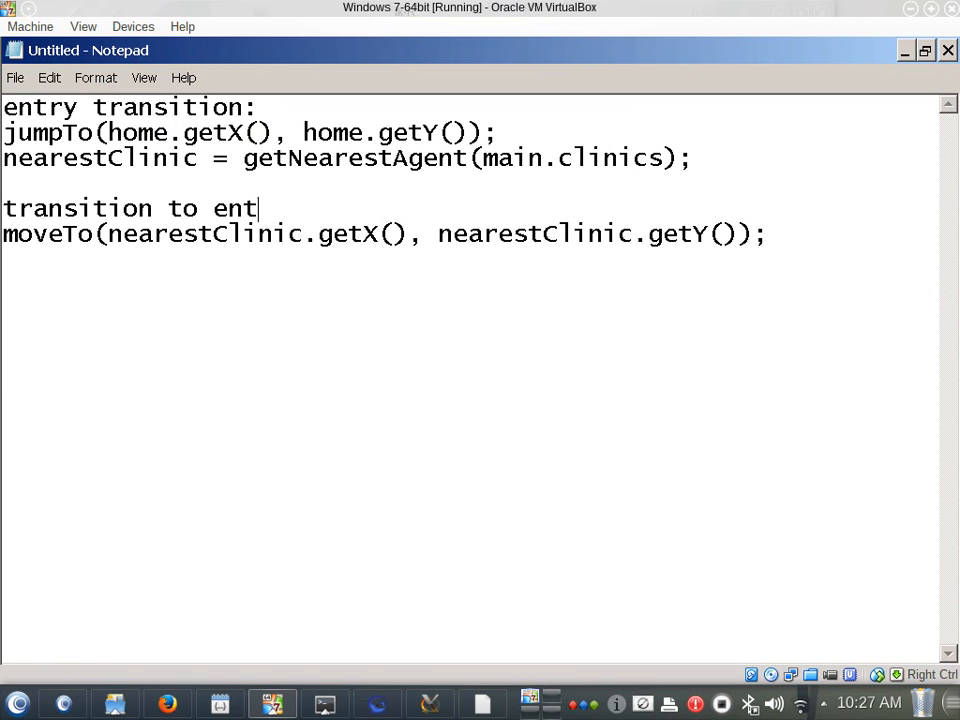
pyautogui.write('er trans')
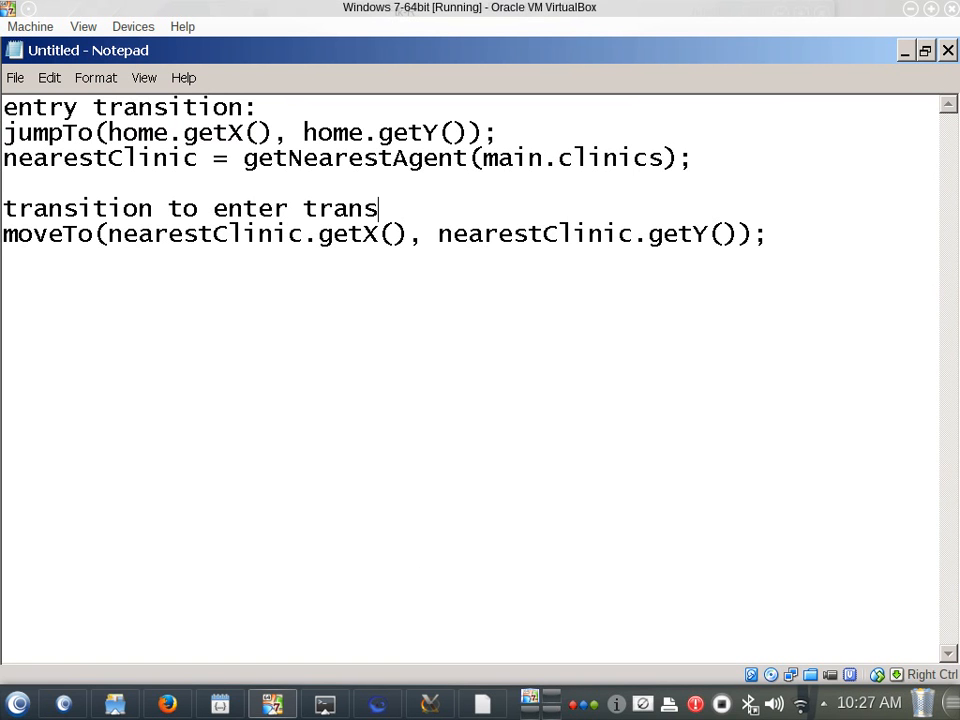
pyautogui.write('it to care:')
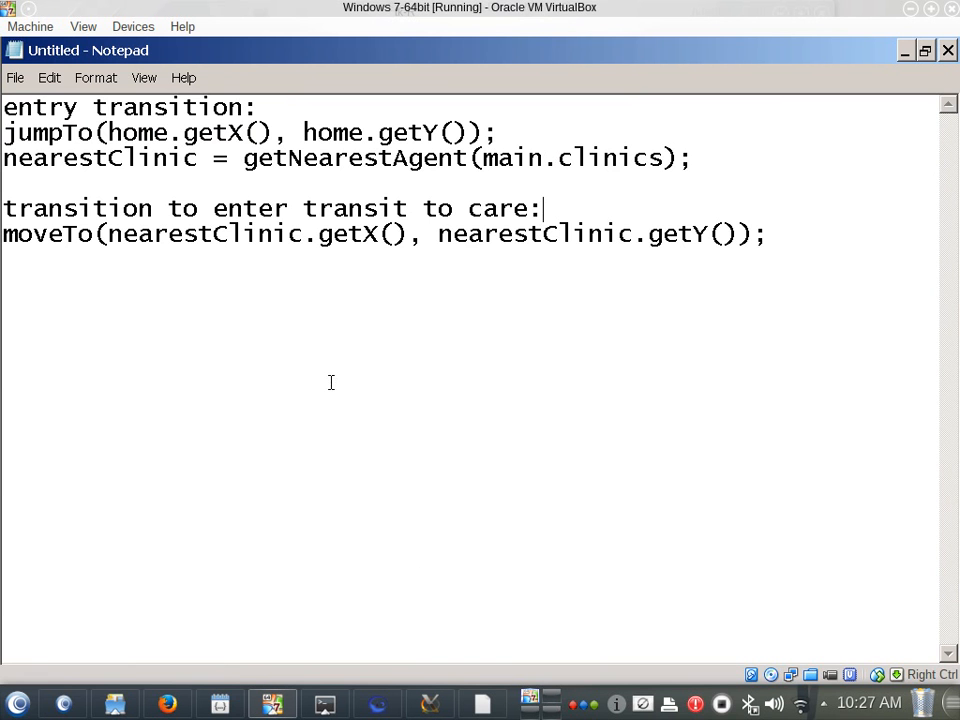
# Switch back to AnyLogic and examine the available moveTo variants in code completion for seekCare's action
pyautogui.hotkey('alt', 'Tab')
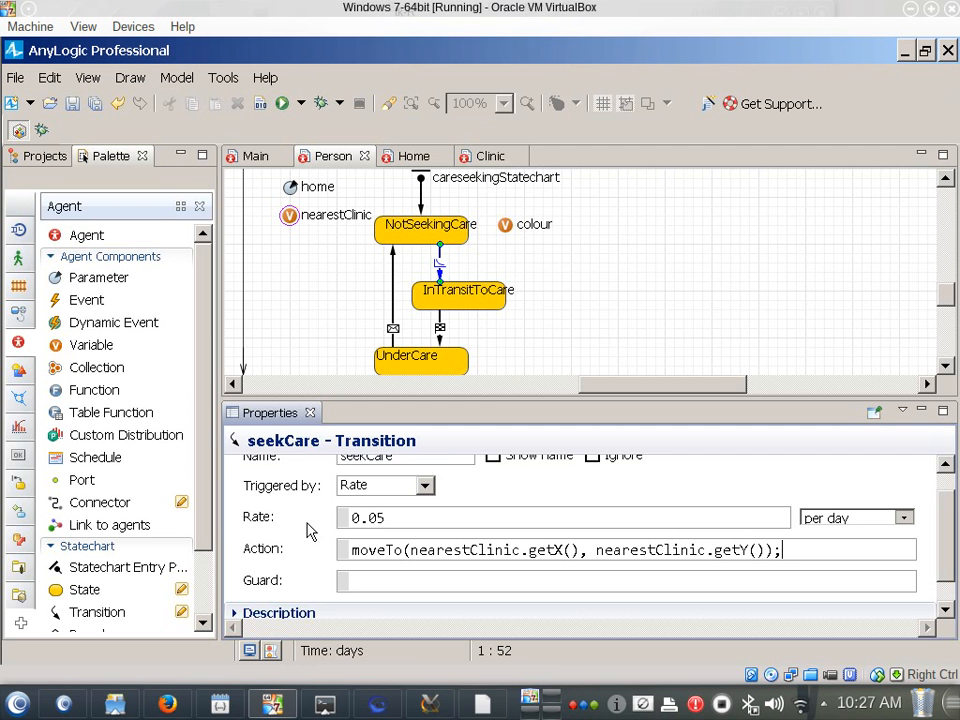
pyautogui.click(403, 553)
pyautogui.hotkey('ctrl', 'space')
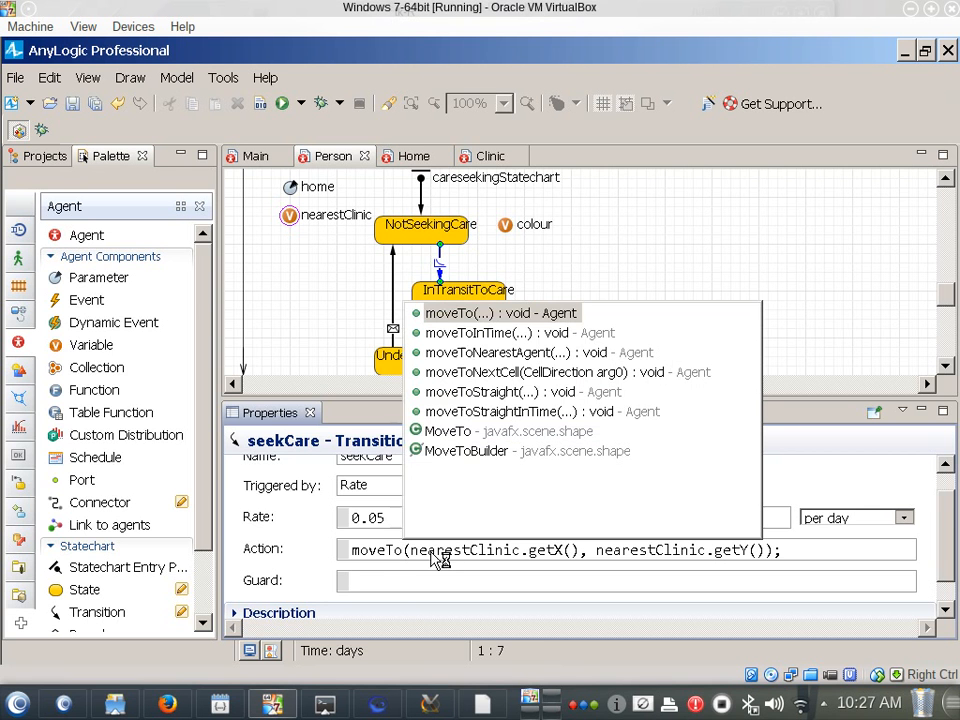
pyautogui.press('Down')
pyautogui.press('Down')
pyautogui.press('Down')
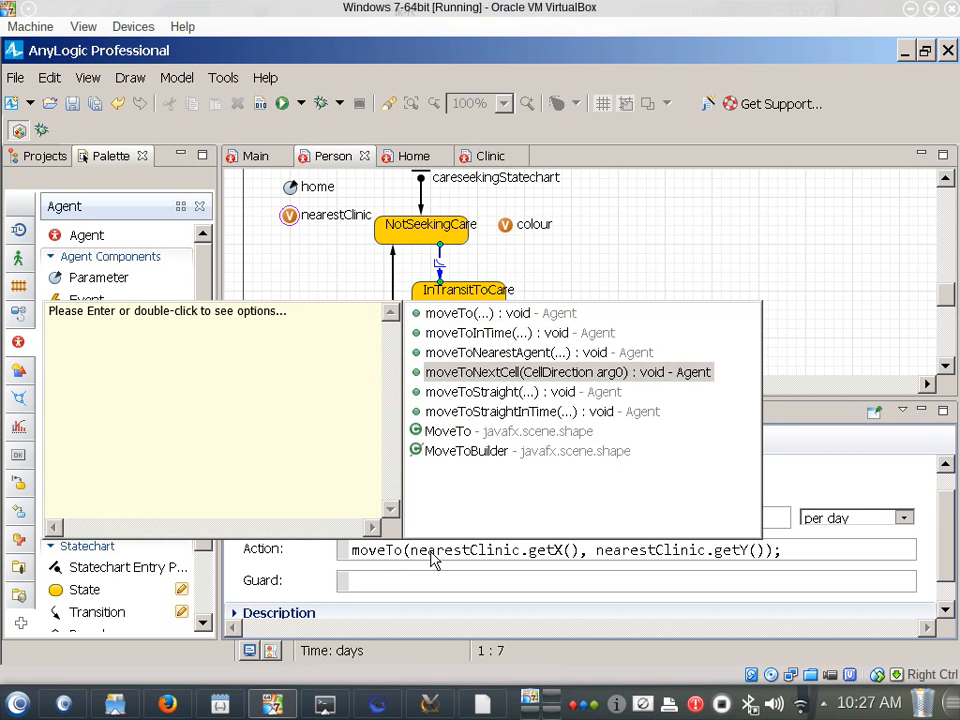
pyautogui.press('Up')
pyautogui.press('Up')
pyautogui.press('Up')
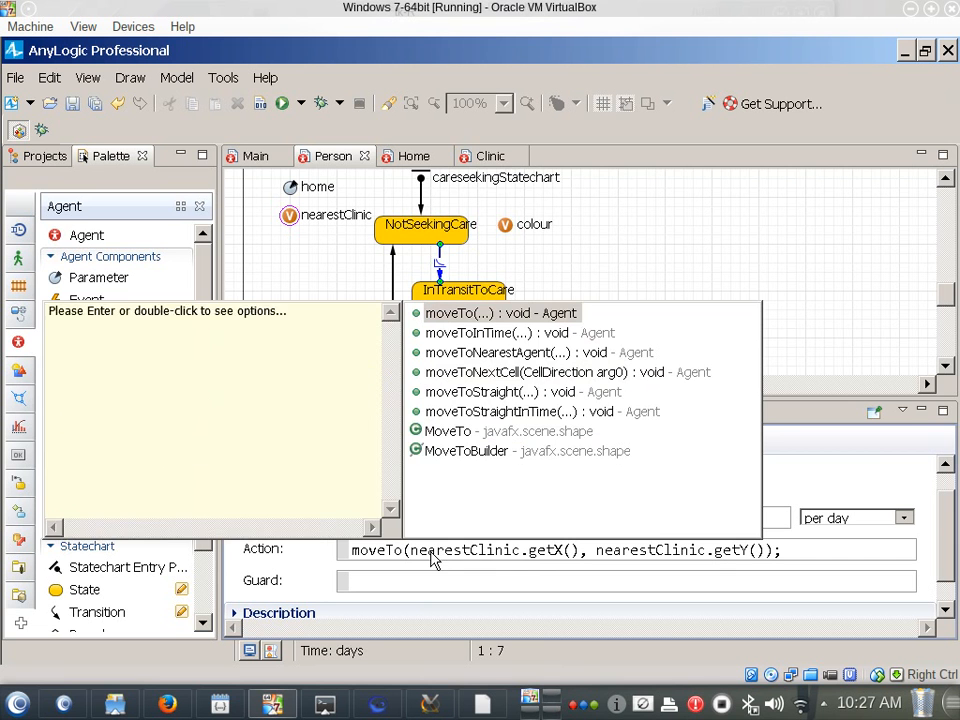
pyautogui.press('Return')
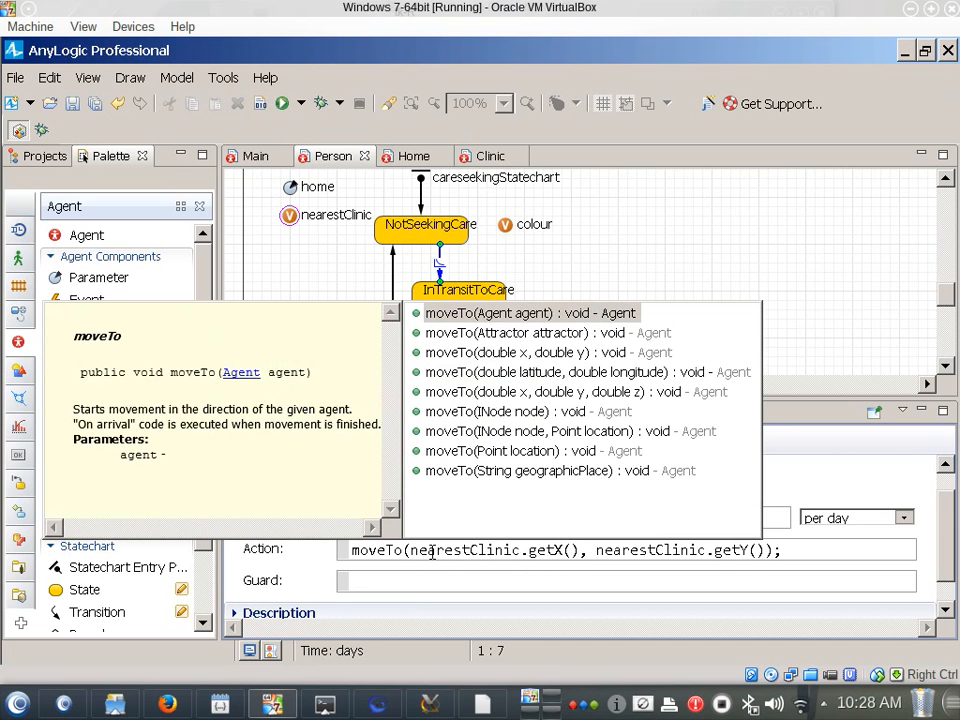
pyautogui.press('Escape')
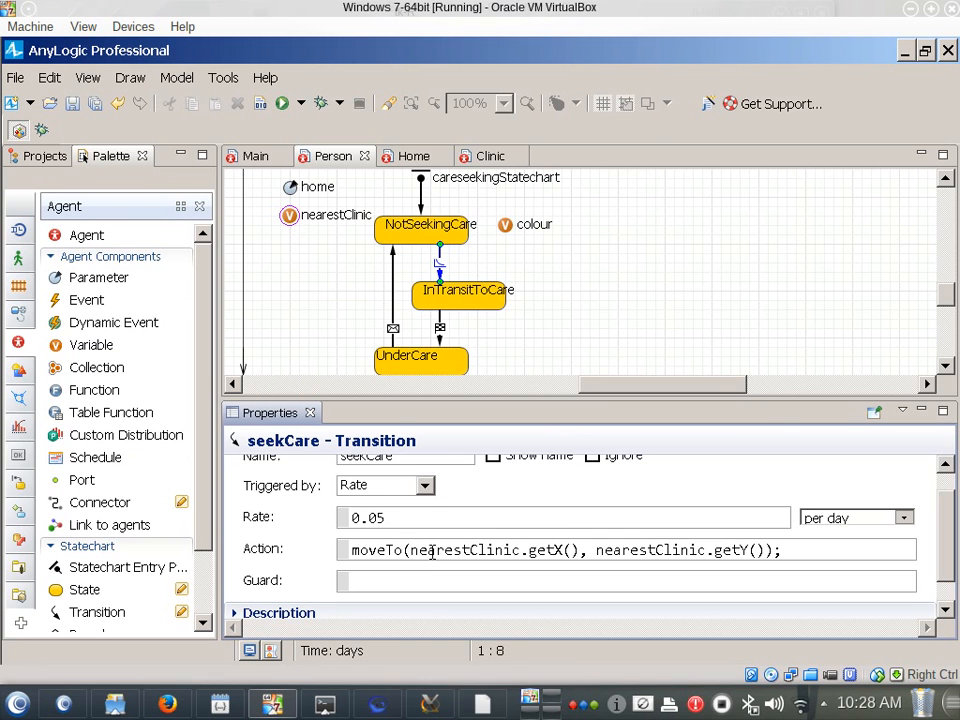
# Shorten seekCare's action to moveTo(nearestClinic); by removing the getX and getY coordinate arguments
pyautogui.press('Right')
pyautogui.press('Right')
pyautogui.press('Right')
pyautogui.press('Right')
pyautogui.press('Right')
pyautogui.press('Right')
pyautogui.press('Right')
pyautogui.press('Right')
pyautogui.press('Right')
pyautogui.press('Right')
pyautogui.press('Right')
pyautogui.press('Right')
pyautogui.press('Right')
pyautogui.press('Right')
pyautogui.press('Right')
pyautogui.press('Right')
pyautogui.press('Right')
pyautogui.press('Right')
pyautogui.press('Left')
pyautogui.press('Left')
pyautogui.press('Left')
pyautogui.press('Left')
pyautogui.press('Left')
pyautogui.hotkey('shift', 'Right')
pyautogui.hotkey('shift', 'Right')
pyautogui.hotkey('shift', 'Right')
pyautogui.hotkey('shift', 'Right')
pyautogui.hotkey('shift', 'Right')
pyautogui.hotkey('shift', 'Right')
pyautogui.hotkey('shift', 'Right')
pyautogui.hotkey('shift', 'Right')
pyautogui.hotkey('shift', 'Right')
pyautogui.hotkey('shift', 'Right')
pyautogui.hotkey('shift', 'Right')
pyautogui.hotkey('shift', 'Right')
pyautogui.hotkey('shift', 'Right')
pyautogui.hotkey('shift', 'Right')
pyautogui.hotkey('shift', 'Right')
pyautogui.hotkey('shift', 'Right')
pyautogui.hotkey('shift', 'Right')
pyautogui.hotkey('shift', 'Right')
pyautogui.hotkey('shift', 'Right')
pyautogui.hotkey('shift', 'Right')
pyautogui.hotkey('shift', 'Right')
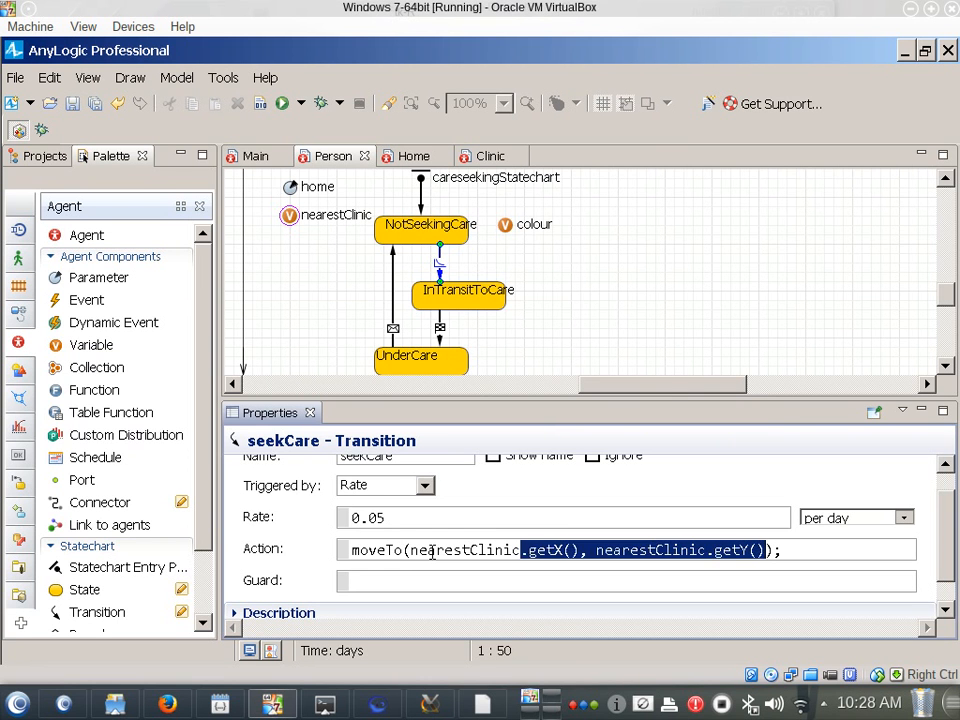
pyautogui.press('Print')
pyautogui.press('Escape')
pyautogui.press('Delete')
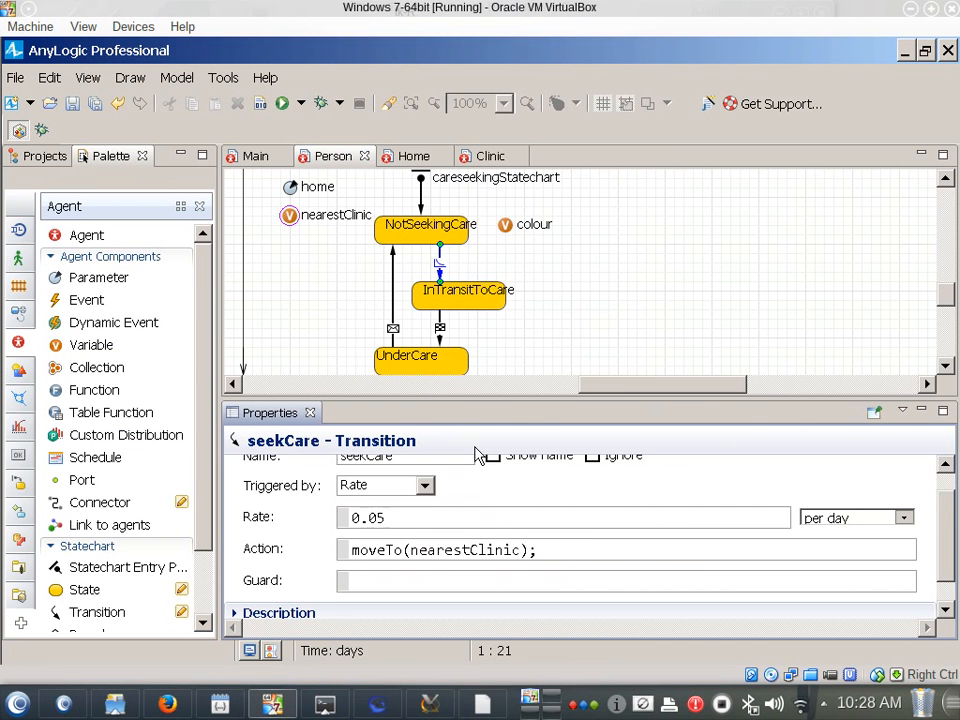
# Copy seekCare's shortened action and replace the moveTo line in the Notepad notes with moveTo(nearestClinic);
pyautogui.hotkey('ctrl', 'a')
pyautogui.hotkey('ctrl', 'c')
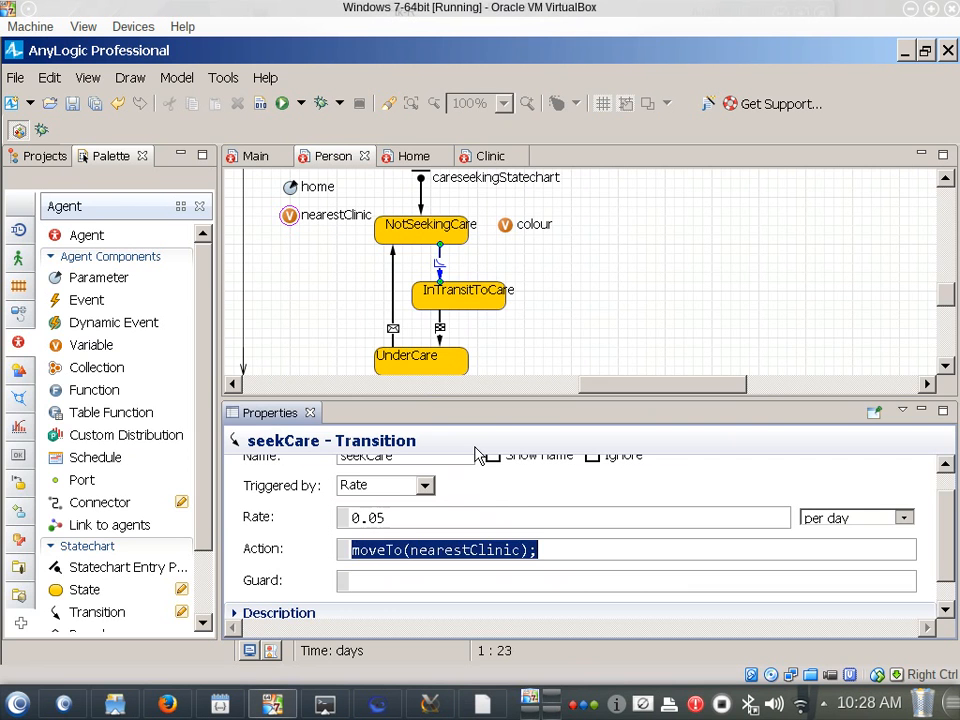
pyautogui.hotkey('alt', 'Tab')
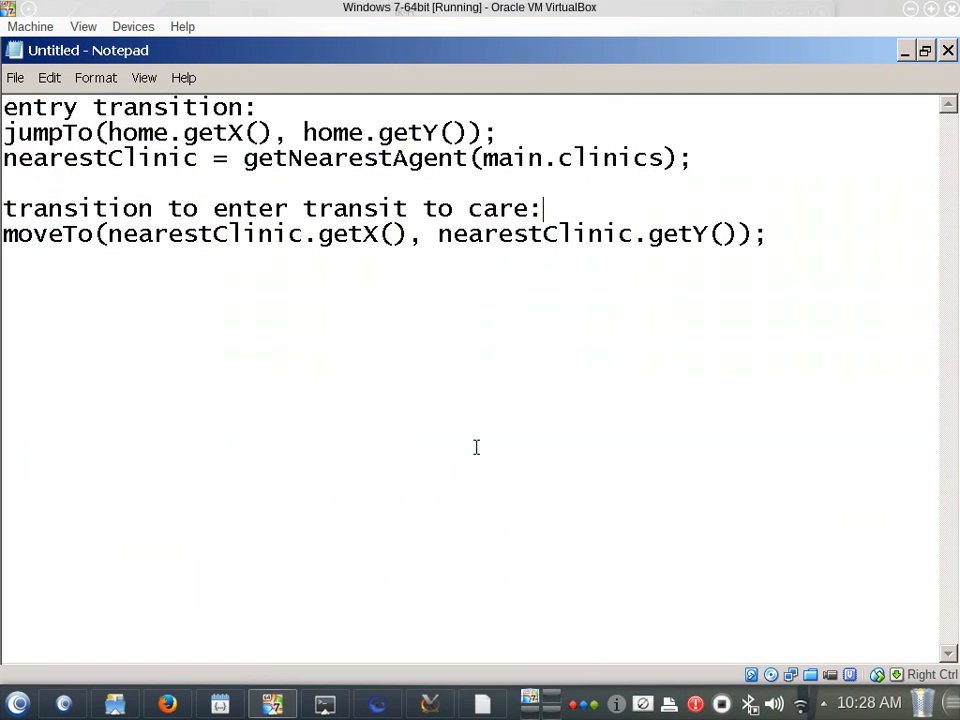
pyautogui.press('Up')
pyautogui.press('Down')
pyautogui.hotkey('shift', 'Down')
pyautogui.press('Down')
pyautogui.hotkey('ctrl', 'shift', 'Right')
pyautogui.hotkey('shift', 'End')
pyautogui.hotkey('ctrl', 'v')
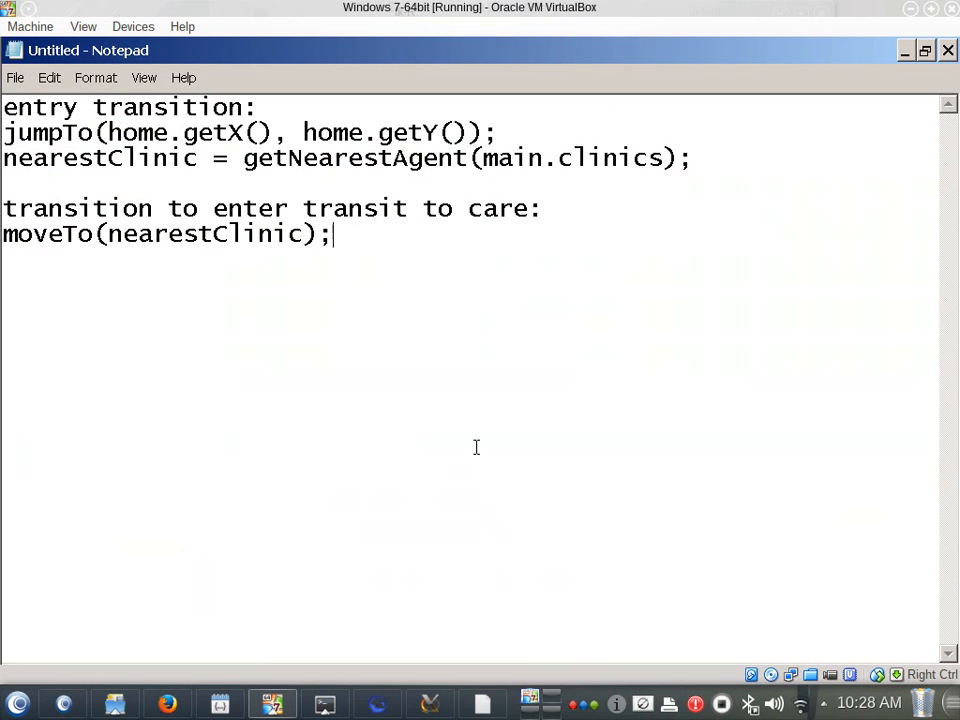
# Try to shorten the jumpTo line in the notes to jumpTo(home); by removing the getX and getY arguments
pyautogui.press('Up')
pyautogui.press('Up')
pyautogui.press('Up')
pyautogui.press('Up')
pyautogui.press('Up')
pyautogui.press('Down')
pyautogui.press('Right')
pyautogui.press('Right')
pyautogui.press('Right')
pyautogui.press('Right')
pyautogui.press('Right')
pyautogui.press('Right')
pyautogui.press('Right')
pyautogui.press('Right')
pyautogui.press('Right')
pyautogui.press('Right')
pyautogui.press('Right')
pyautogui.press('Right')
pyautogui.press('Left')
pyautogui.hotkey('ctrl', 'shift', 'Right')
pyautogui.hotkey('shift', 'End')
pyautogui.hotkey('shift', 'Left')
pyautogui.hotkey('shift', 'Left')
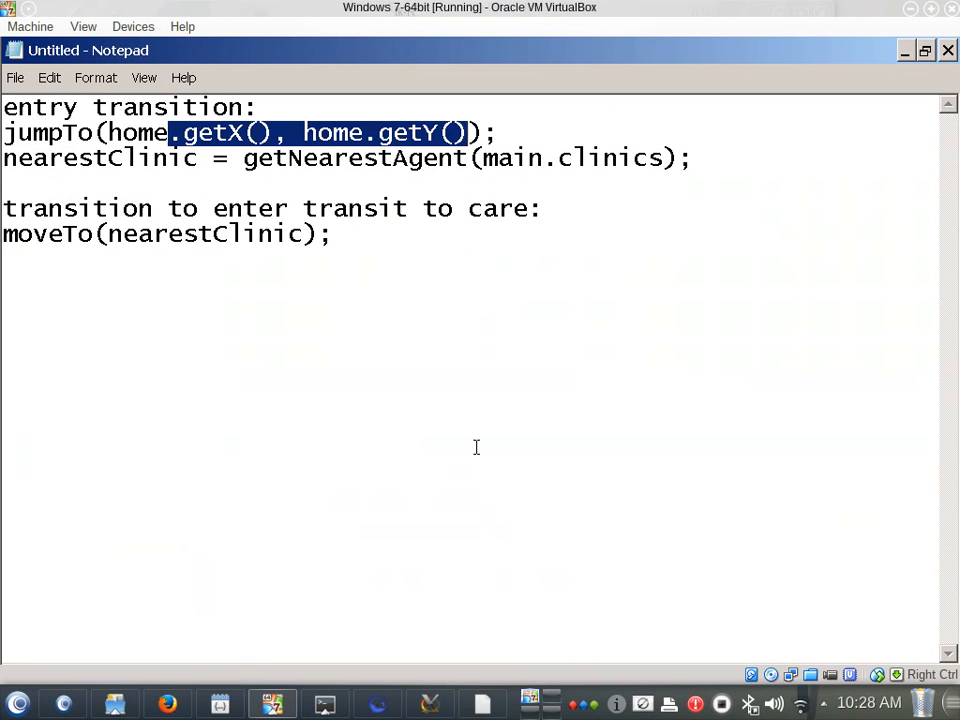
pyautogui.press('Delete')
pyautogui.press('Right')
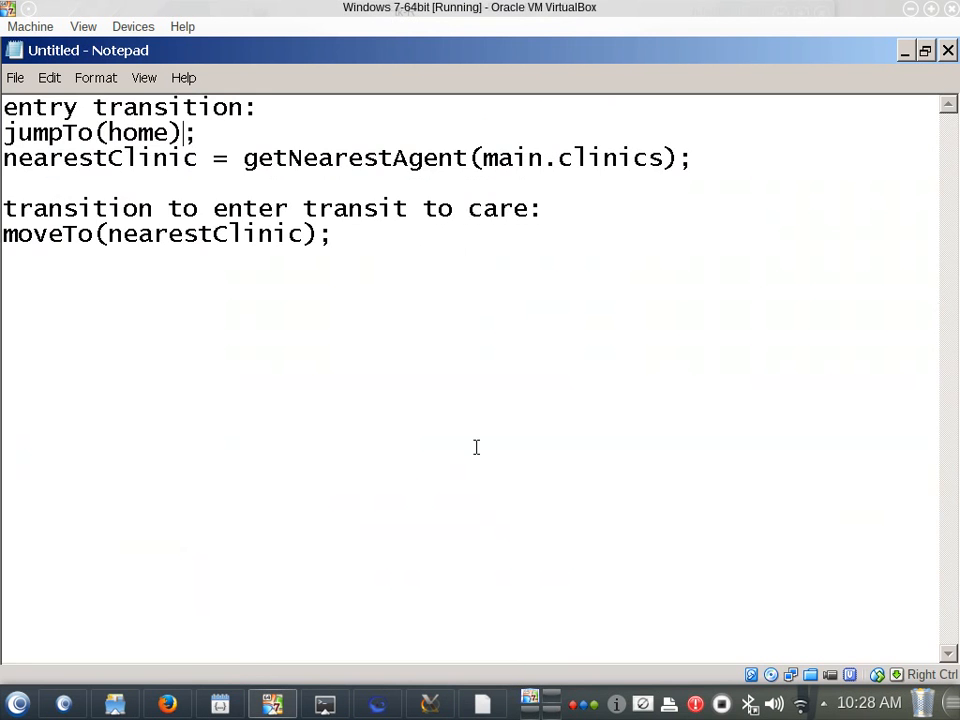
# Switch to AnyLogic and try to shorten the jumpTo call in careseekingStatechart's entry action to jumpTo(home);
pyautogui.hotkey('alt', 'Tab')
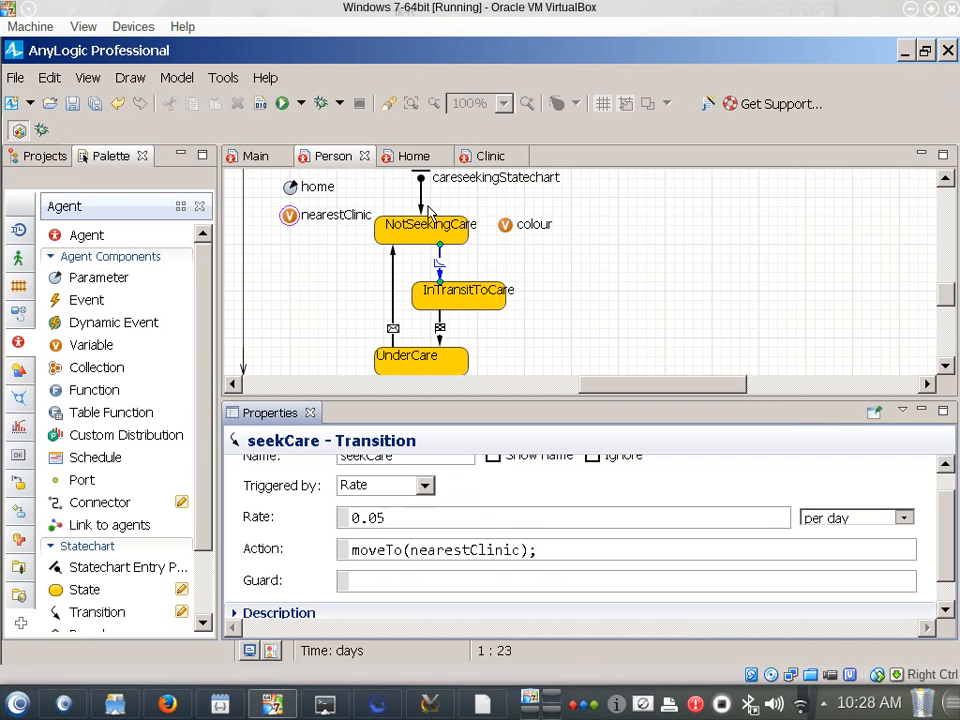
pyautogui.click(465, 182)
pyautogui.click(422, 532)
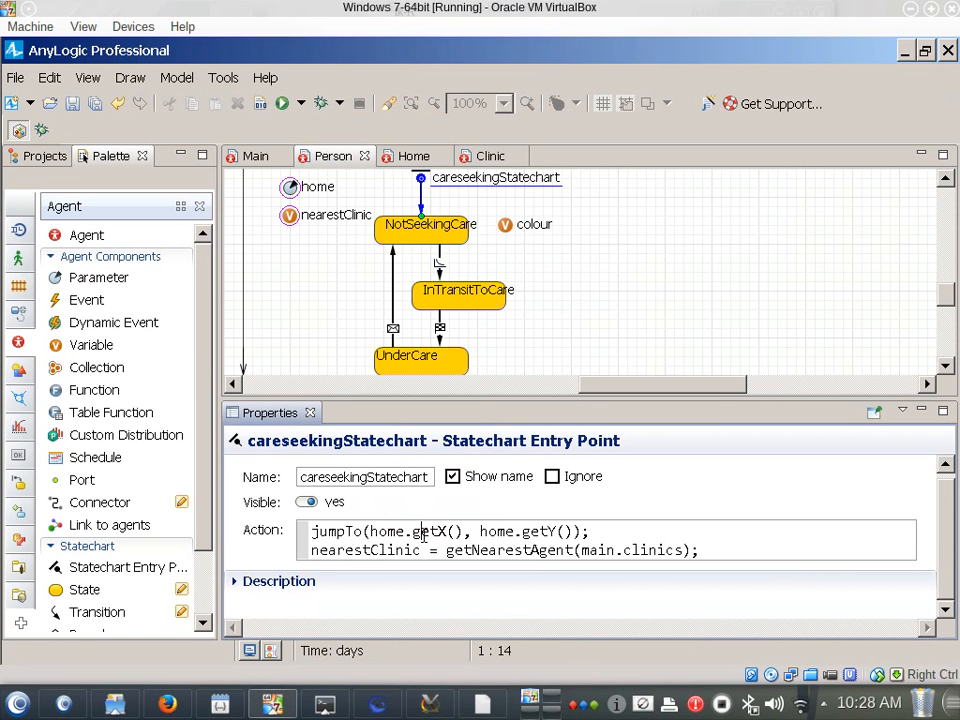
pyautogui.press('Left')
pyautogui.press('Left')
pyautogui.hotkey('shift', 'Right')
pyautogui.hotkey('shift', 'Right')
pyautogui.hotkey('shift', 'Right')
pyautogui.hotkey('shift', 'Right')
pyautogui.hotkey('shift', 'Right')
pyautogui.hotkey('shift', 'Right')
pyautogui.hotkey('shift', 'Right')
pyautogui.hotkey('shift', 'Right')
pyautogui.hotkey('shift', 'Right')
pyautogui.hotkey('shift', 'Right')
pyautogui.hotkey('shift', 'Right')
pyautogui.hotkey('shift', 'Right')
pyautogui.hotkey('shift', 'Right')
pyautogui.hotkey('shift', 'Right')
pyautogui.hotkey('shift', 'Right')
pyautogui.hotkey('shift', 'Right')
pyautogui.hotkey('shift', 'Right')
pyautogui.hotkey('shift', 'Right')
pyautogui.hotkey('shift', 'Right')
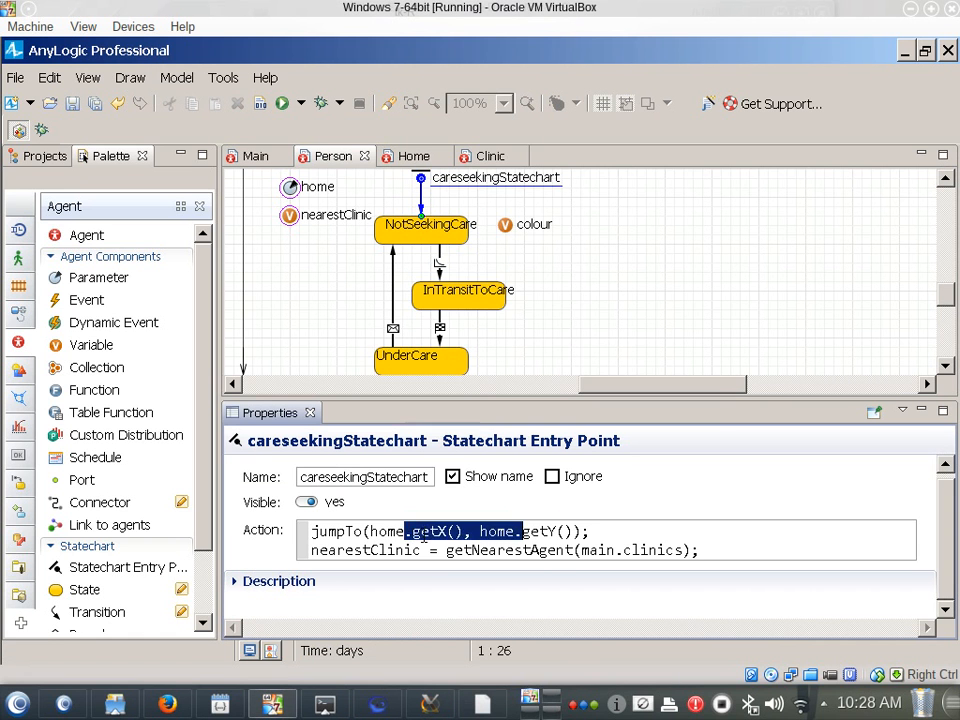
pyautogui.press('BackSpace')
# Examine the available jumpTo variants in code completion for the entry point's action
pyautogui.press('Left')
pyautogui.press('Left')
pyautogui.press('Left')
pyautogui.press('Left')
pyautogui.press('Left')
pyautogui.hotkey('ctrl', 'space')
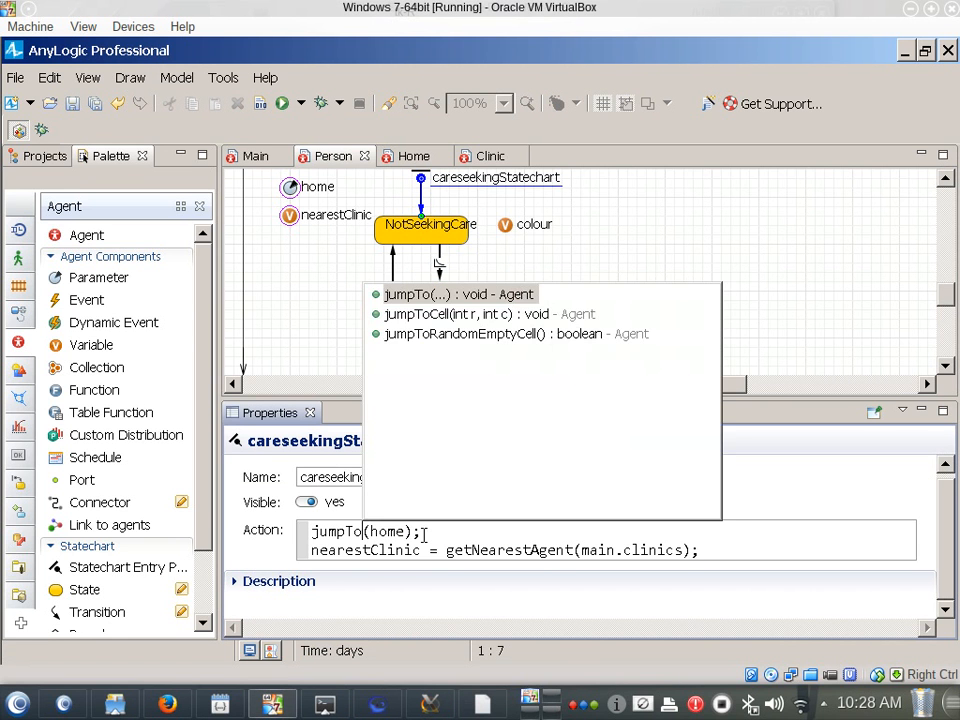
pyautogui.press('Return')
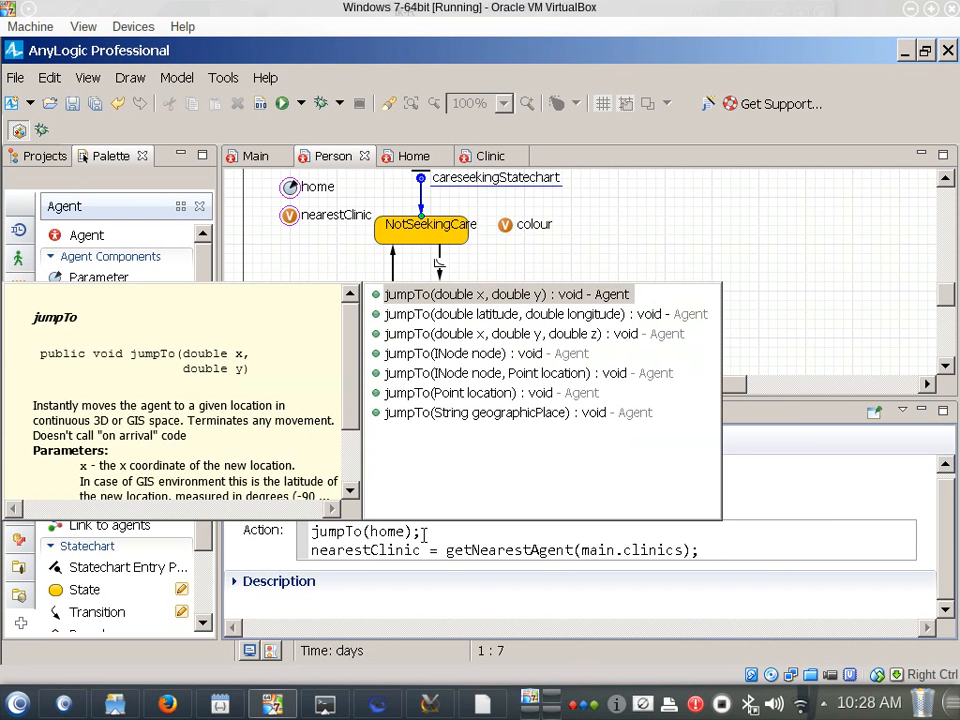
pyautogui.press('Escape')
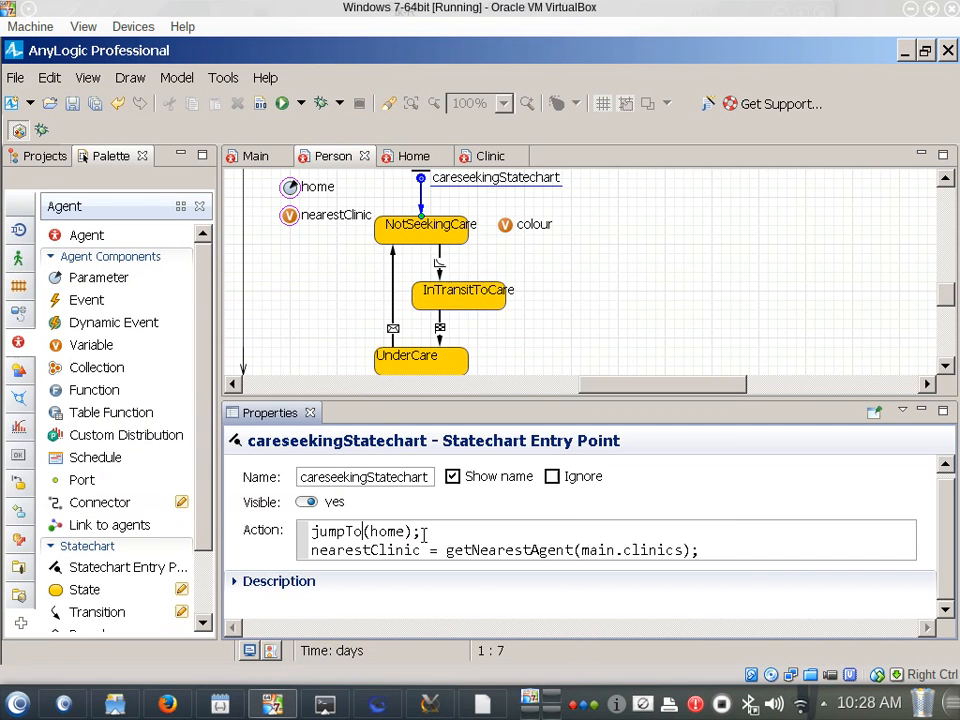
# Undo the shortening of the jumpTo call in the entry action, and in the Notepad notes as well
pyautogui.press('Down')
pyautogui.press('Up')
pyautogui.hotkey('ctrl', 'z')
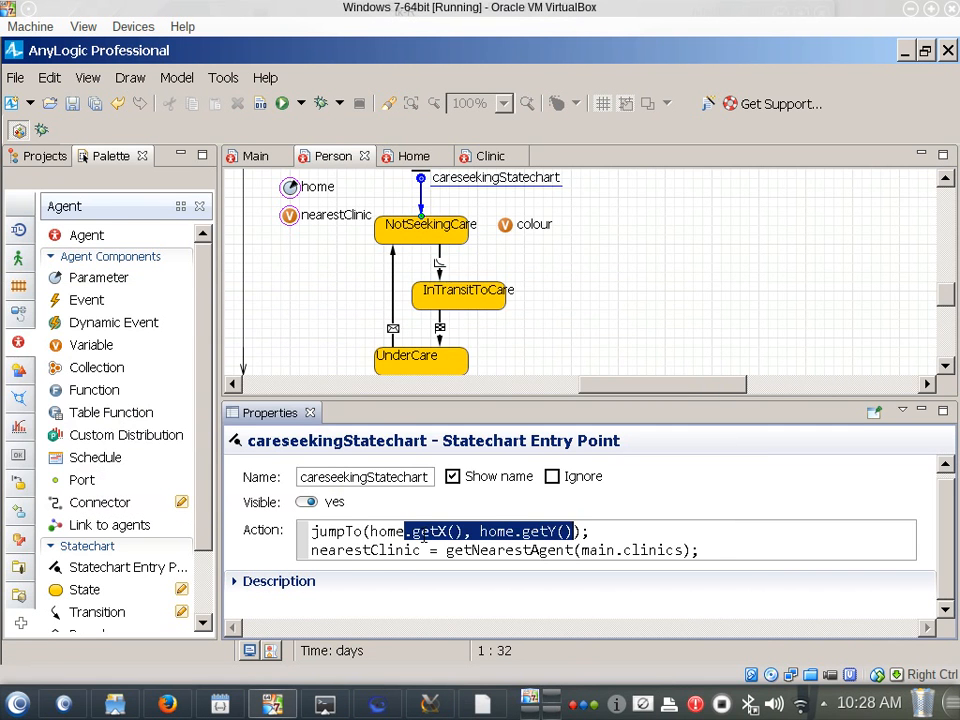
pyautogui.hotkey('alt', 'Tab')
pyautogui.press('Up')
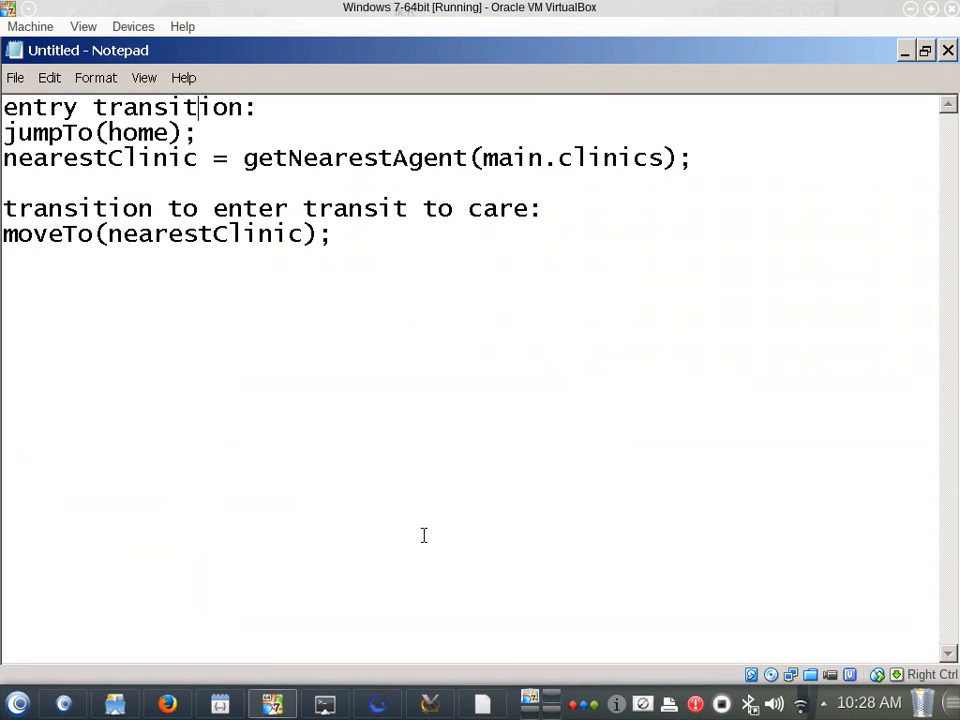
pyautogui.hotkey('ctrl', 'z')
pyautogui.press('Down')
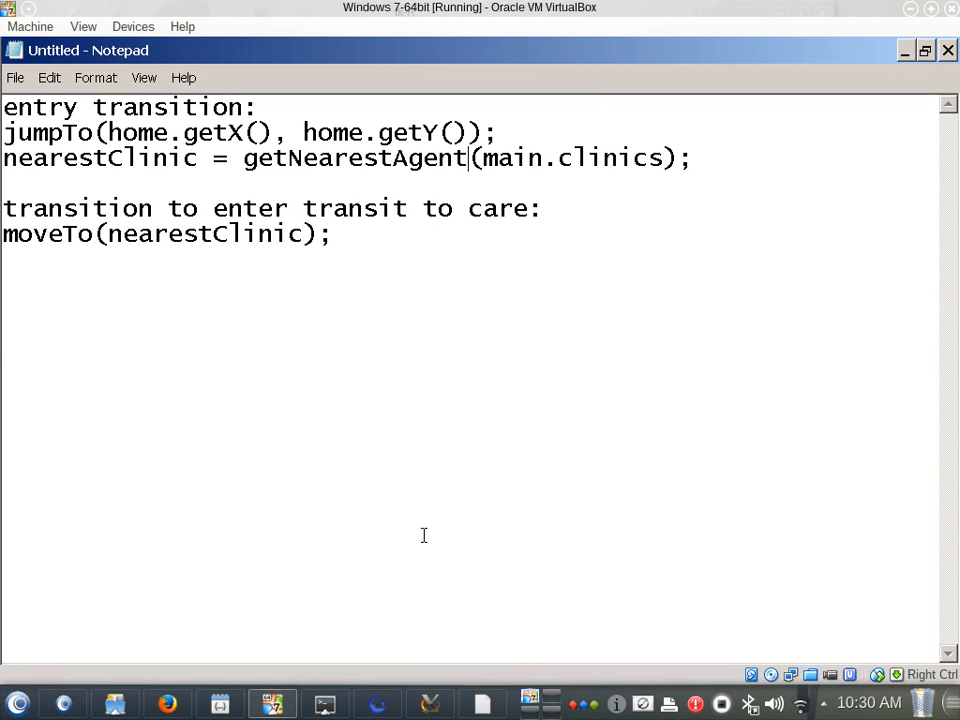
# Copy the expression getNearestAgent(main.clinics) from the nearestClinic assignment in the notes
pyautogui.press('Left')
pyautogui.press('Up')
pyautogui.press('Up')
pyautogui.press('Right')
pyautogui.press('Down')
pyautogui.press('Left')
pyautogui.press('Left')
pyautogui.press('Left')
pyautogui.press('Left')
pyautogui.press('Left')
pyautogui.press('Left')
pyautogui.press('Left')
pyautogui.press('Left')
pyautogui.press('Left')
pyautogui.press('Left')
pyautogui.press('Left')
pyautogui.press('Left')
pyautogui.press('Left')
pyautogui.press('Left')
pyautogui.press('Left')
pyautogui.press('Left')
pyautogui.press('Left')
pyautogui.press('Left')
pyautogui.press('Left')
pyautogui.press('Left')
pyautogui.press('Left')
pyautogui.press('Down')
pyautogui.hotkey('ctrl', 'shift', 'Right')
pyautogui.hotkey('ctrl', 'shift', 'Right')
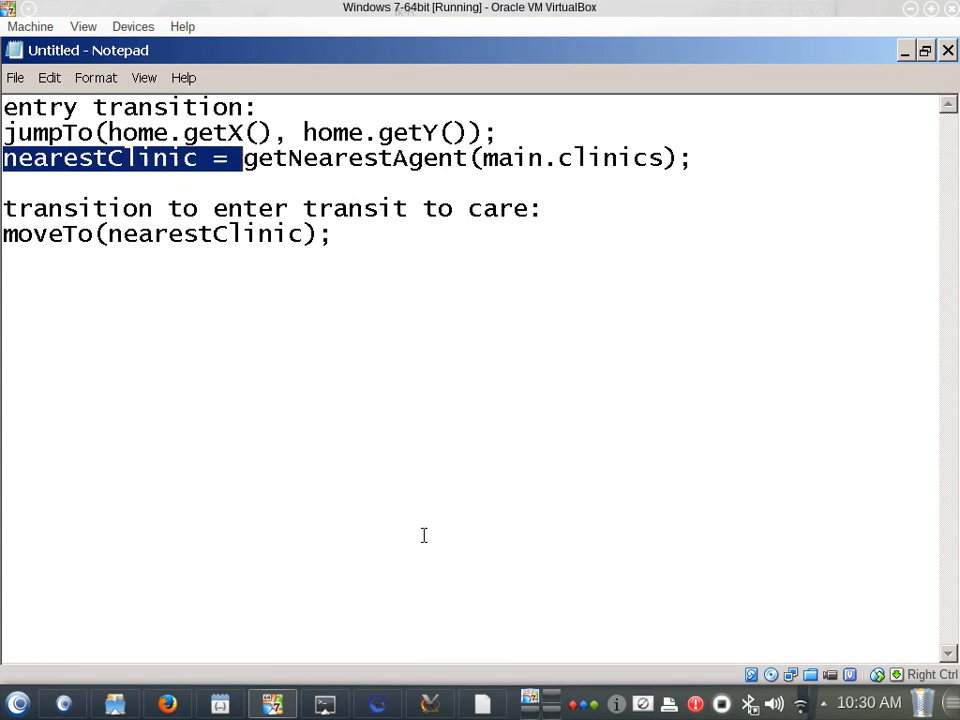
pyautogui.press('Right')
pyautogui.hotkey('ctrl', 'shift', 'Right')
pyautogui.hotkey('ctrl', 'Left')
pyautogui.hotkey('ctrl', 'Left')
pyautogui.hotkey('ctrl', 'Right')
pyautogui.hotkey('ctrl', 'Right')
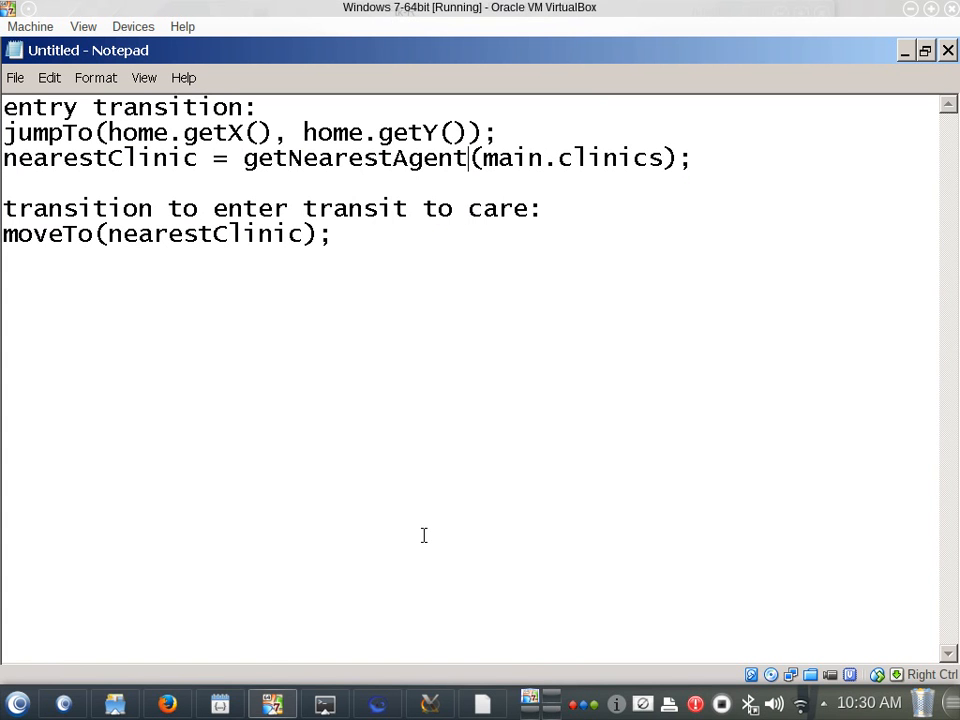
pyautogui.hotkey('ctrl', 'Left')
pyautogui.hotkey('shift', 'End')
pyautogui.hotkey('shift', 'Left')
pyautogui.hotkey('ctrl', 'c')
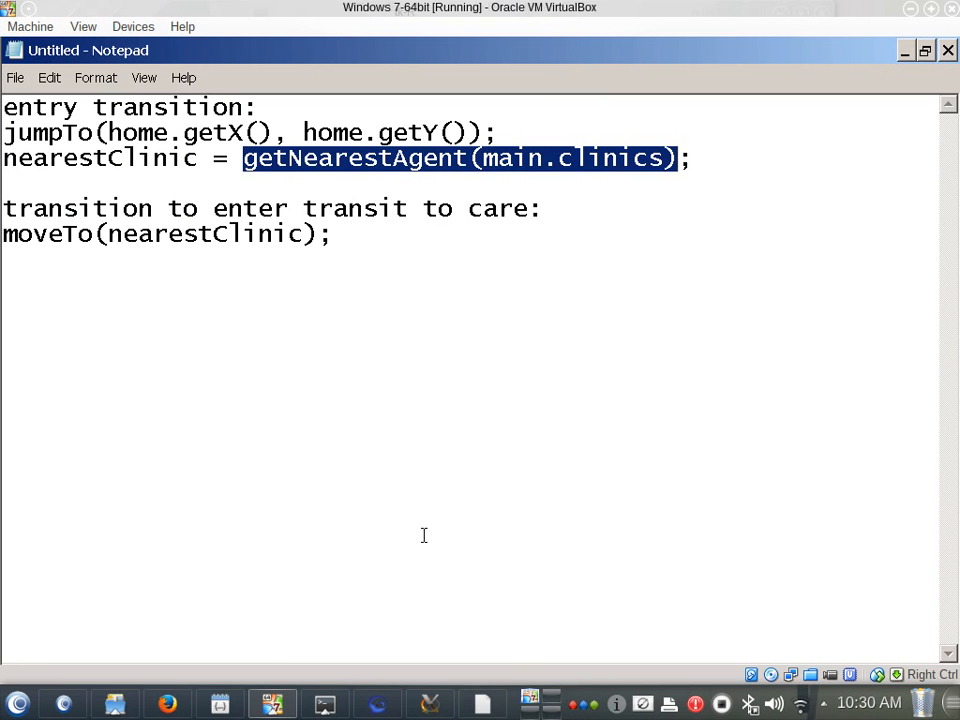
# Try replacing the moveTo argument in the notes with the expression getNearestAgent(main.clinics)
pyautogui.press('Down')
pyautogui.press('Down')
pyautogui.press('Down')
pyautogui.press('End')
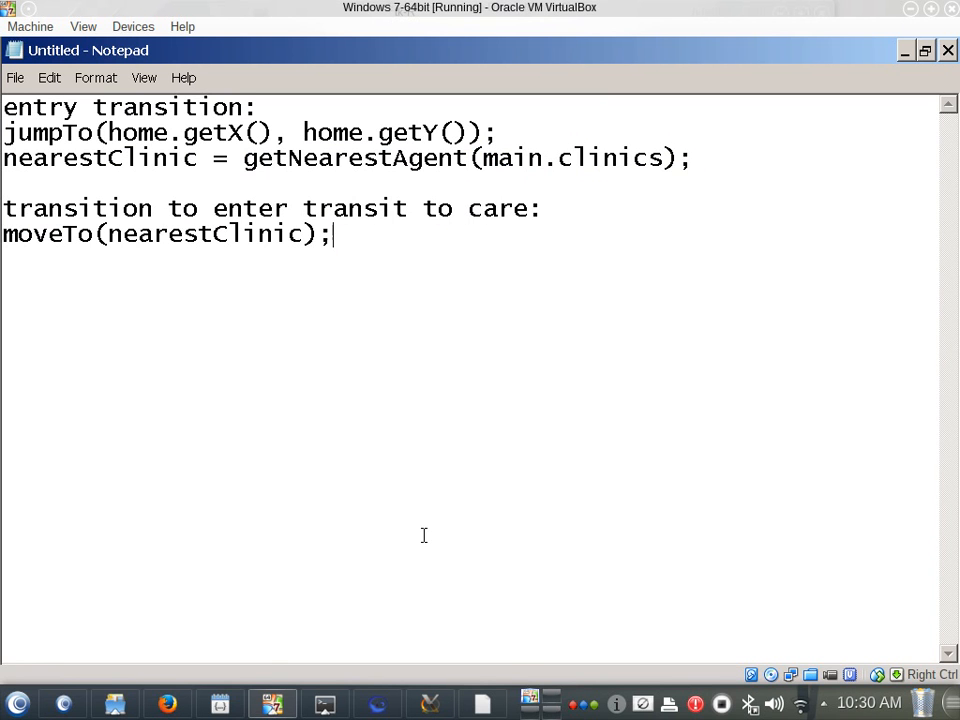
pyautogui.hotkey('ctrl', 'shift', 'Left')
pyautogui.hotkey('ctrl', 'shift', 'Left')
pyautogui.hotkey('ctrl', 'shift', 'Left')
pyautogui.press('Left')
pyautogui.press('Right')
pyautogui.press('Right')
pyautogui.hotkey('shift', 'End')
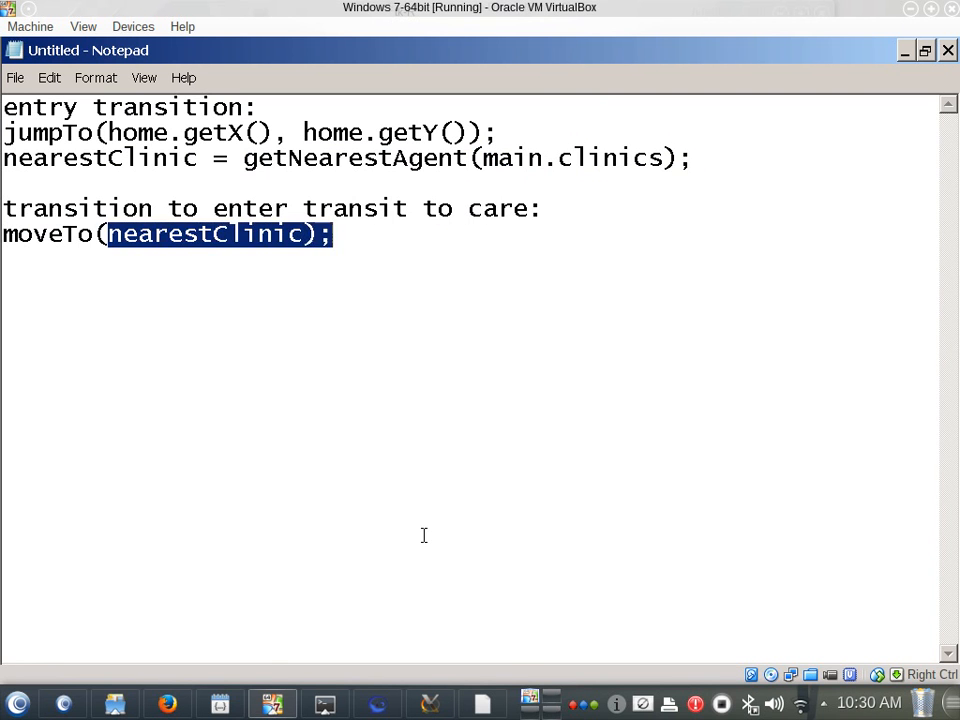
pyautogui.hotkey('shift', 'Left')
pyautogui.hotkey('shift', 'Left')
pyautogui.hotkey('ctrl', 'v')
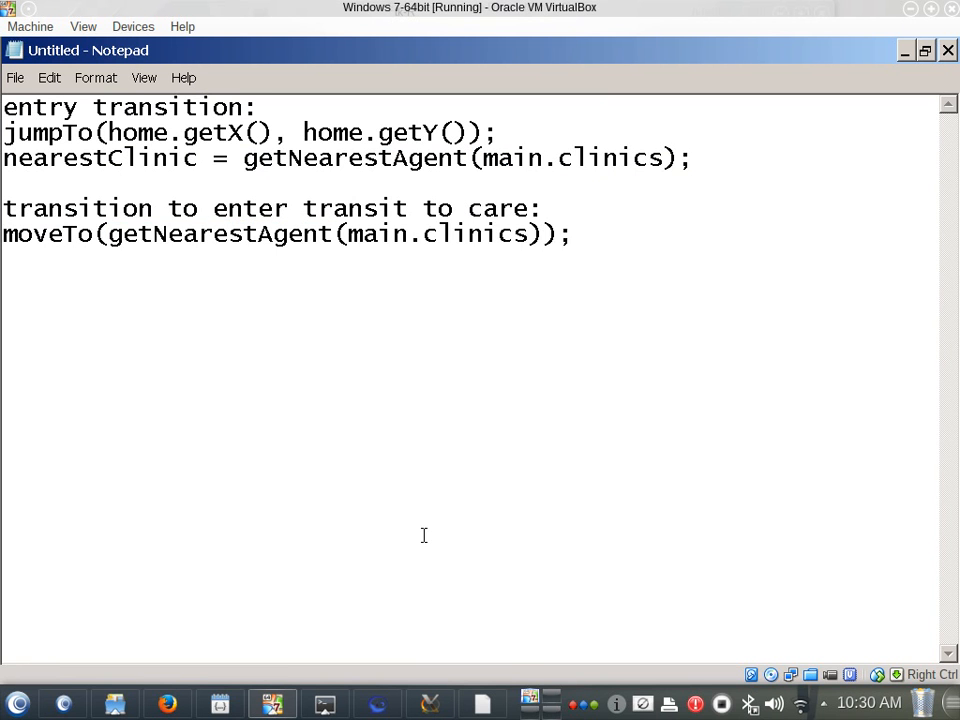
# Undo the replacement of the moveTo argument in the notes
pyautogui.hotkey('ctrl', 'z')
pyautogui.press('Up')
pyautogui.press('Up')
pyautogui.press('Up')
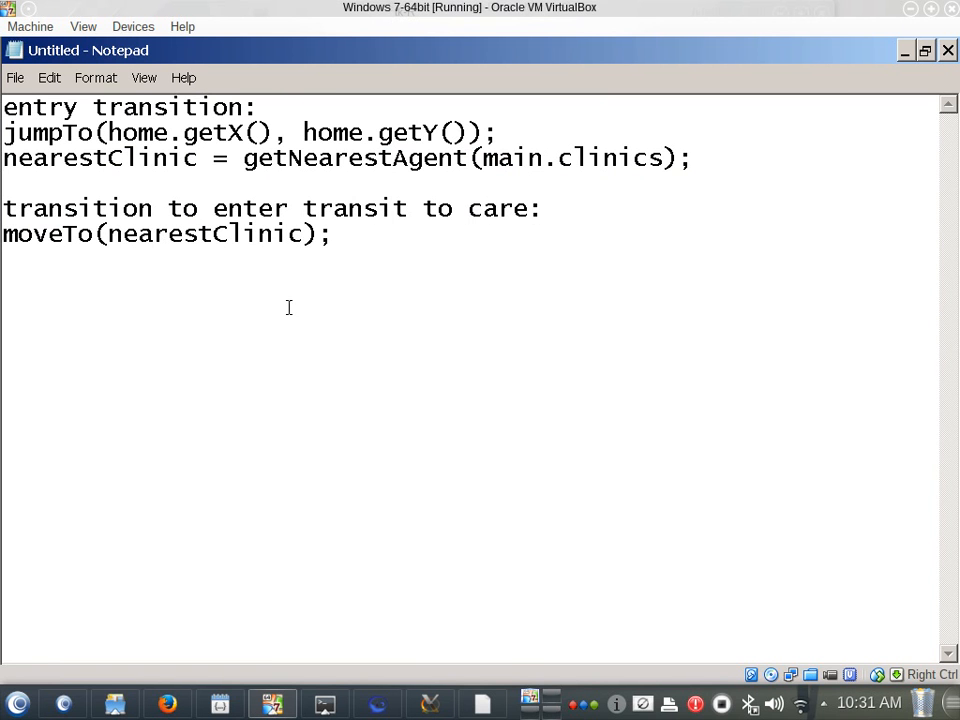
# Switch back to AnyLogic and build the model
pyautogui.hotkey('alt', 'Tab')
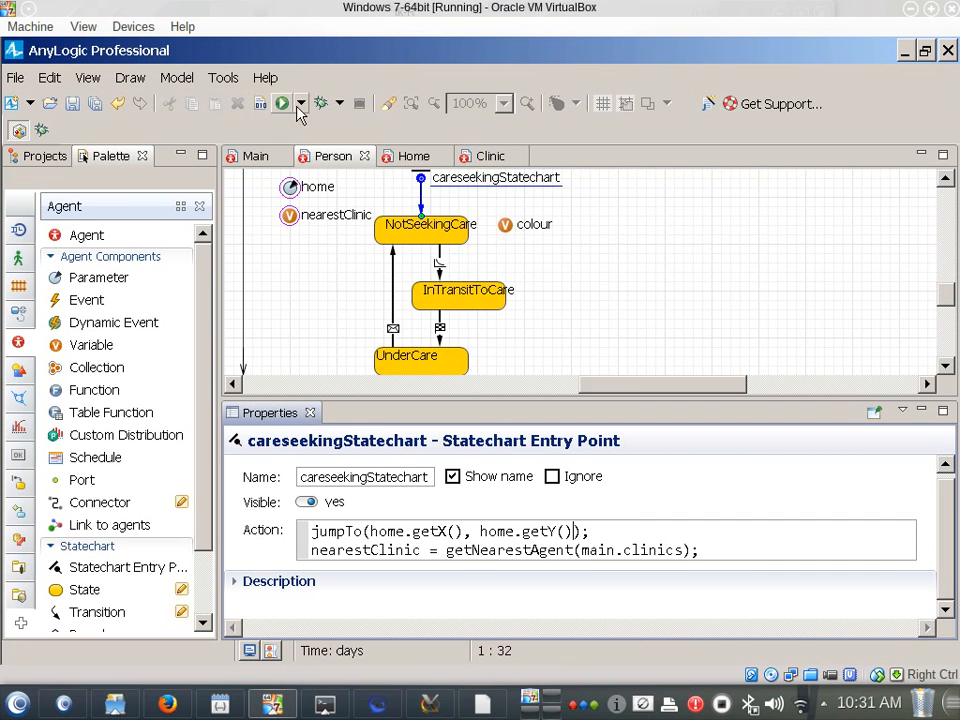
pyautogui.click(300, 104)
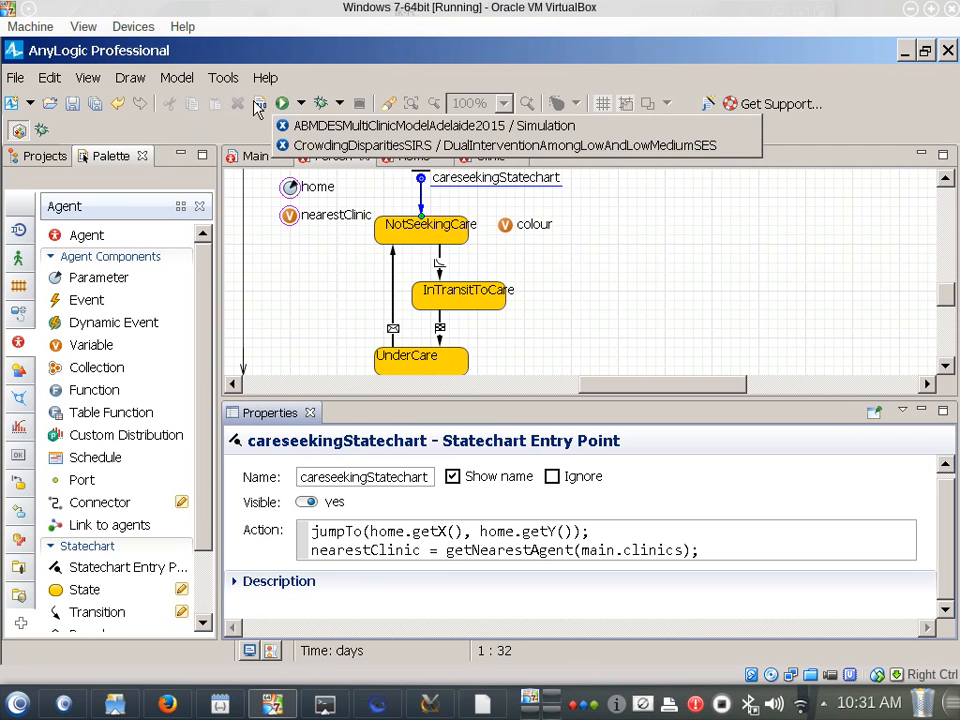
pyautogui.click(258, 104)
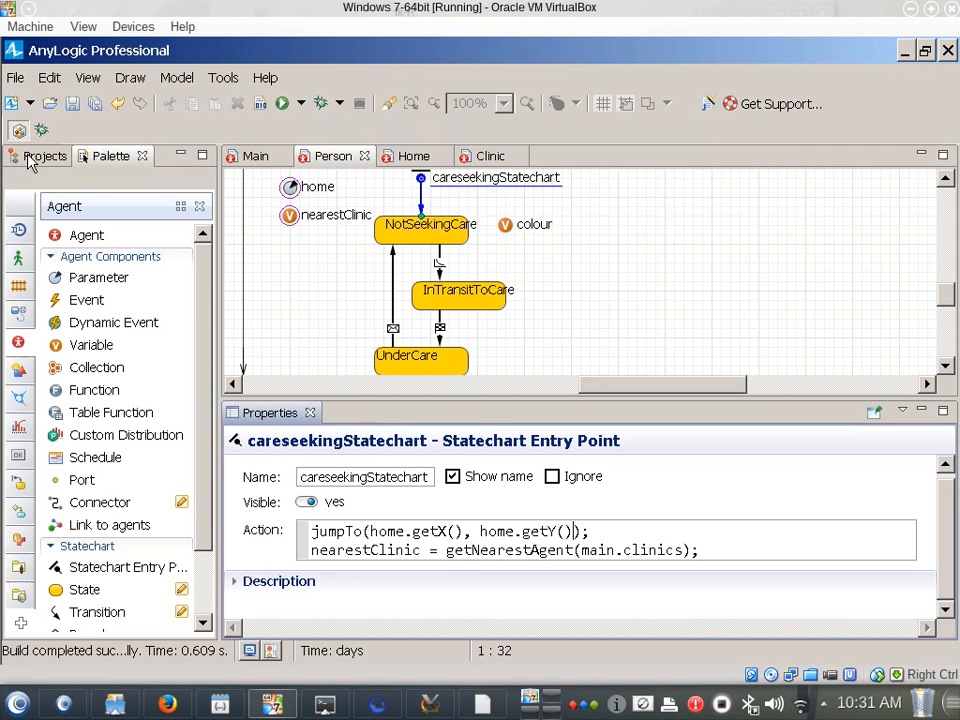
# Run the Simulation: Main experiment from the project tree and start the model in its window
pyautogui.click(40, 156)
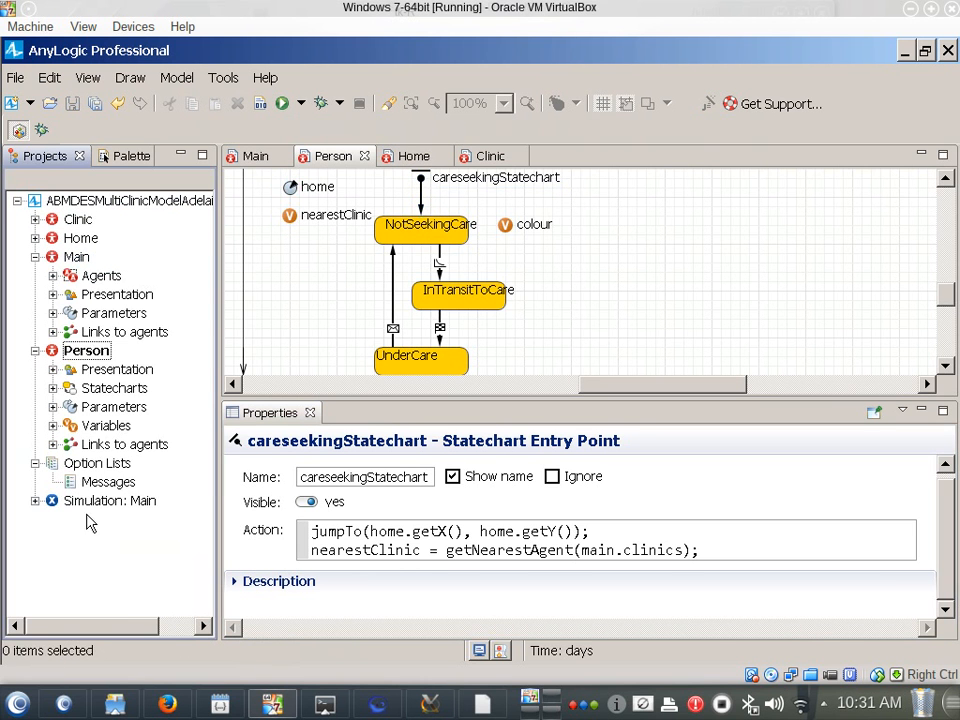
pyautogui.rightClick(85, 502)
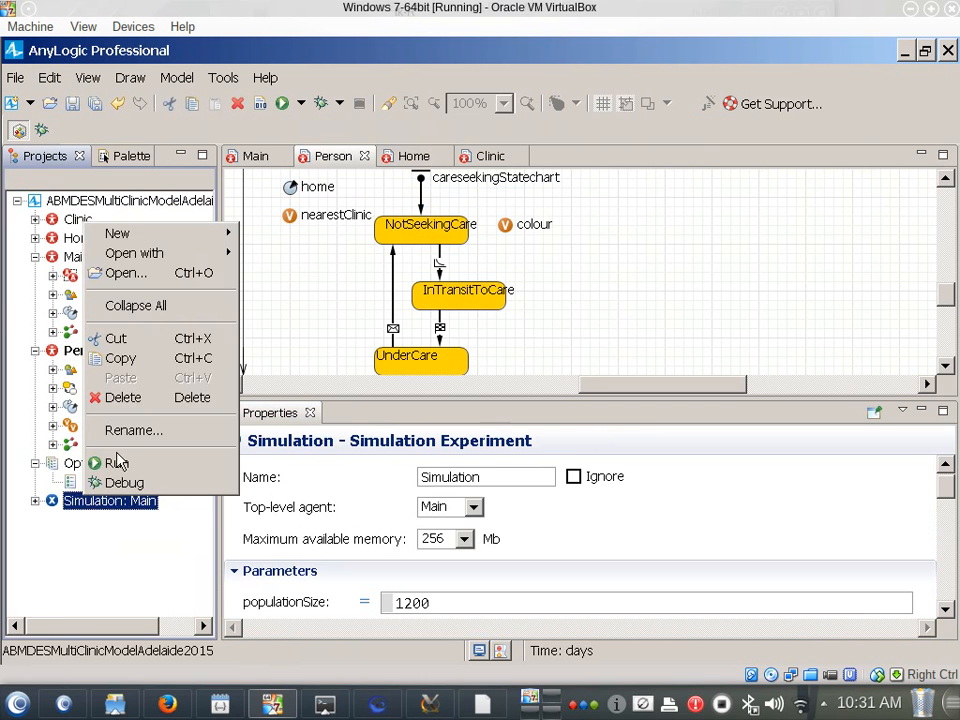
pyautogui.click(116, 461)
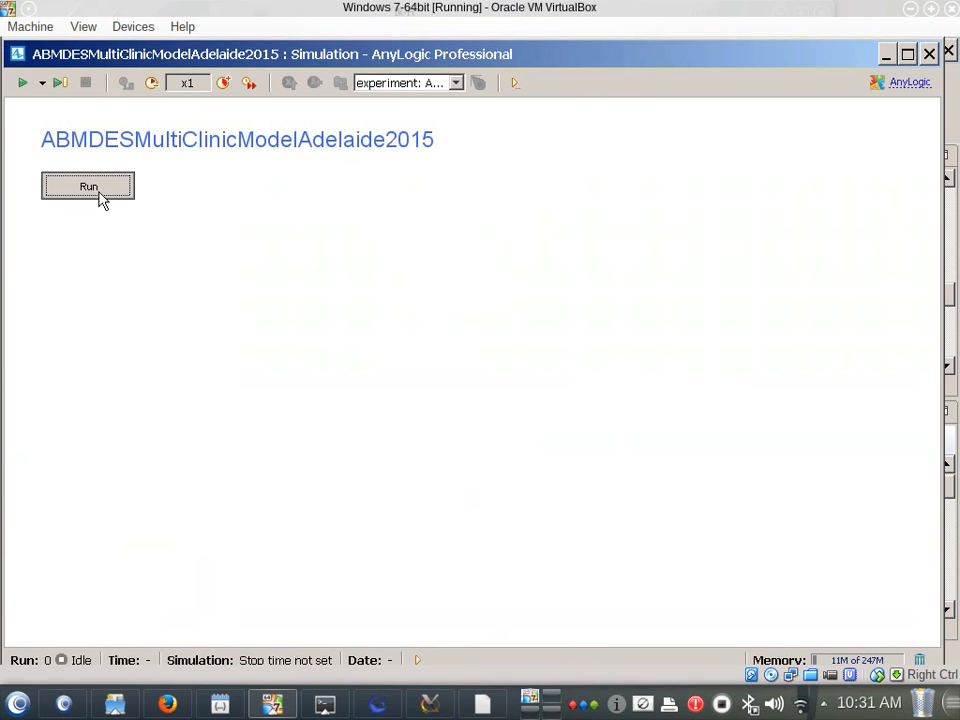
pyautogui.click(99, 187)
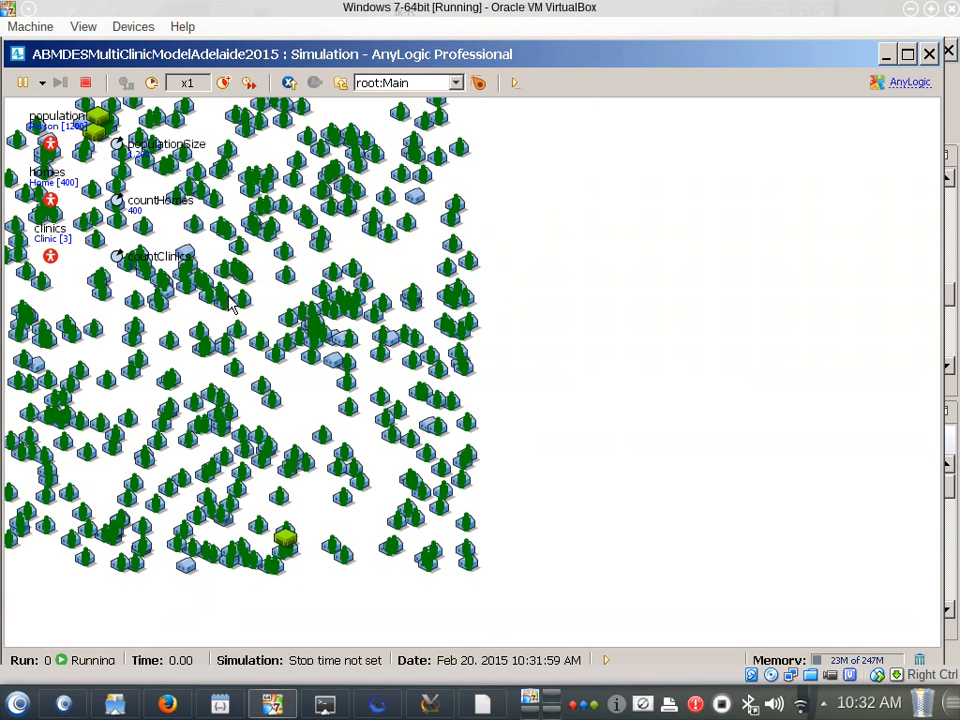
# Watch the running model at x5 speed, slow it down to x1/5 and close the simulation window
pyautogui.click(223, 84)
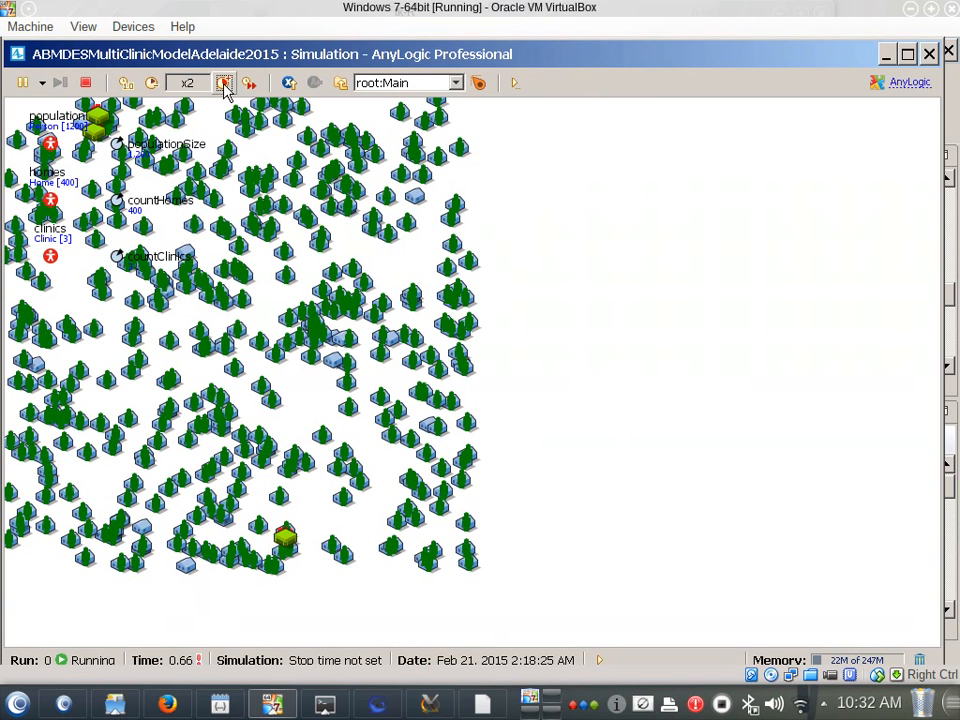
pyautogui.click(223, 84)
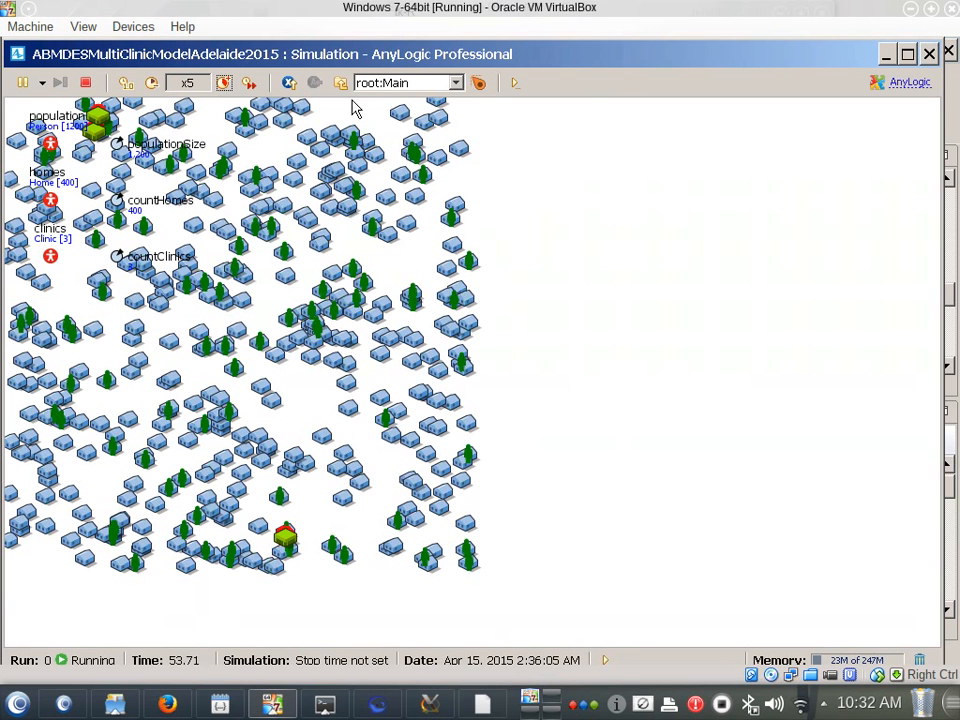
pyautogui.click(152, 84)
pyautogui.click(152, 84)
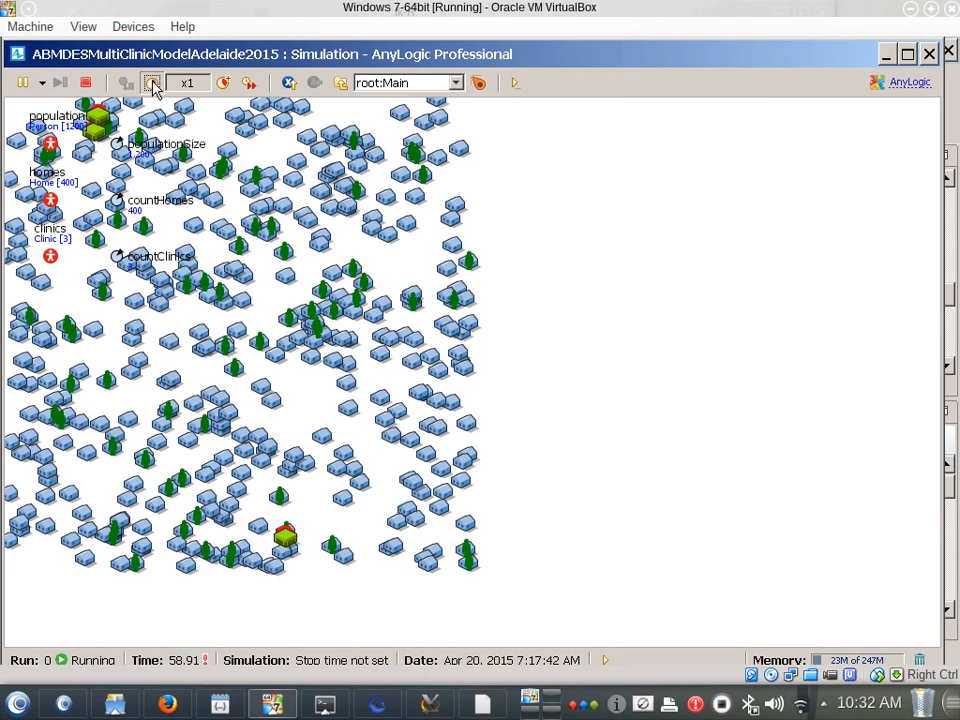
pyautogui.click(152, 84)
pyautogui.click(152, 84)
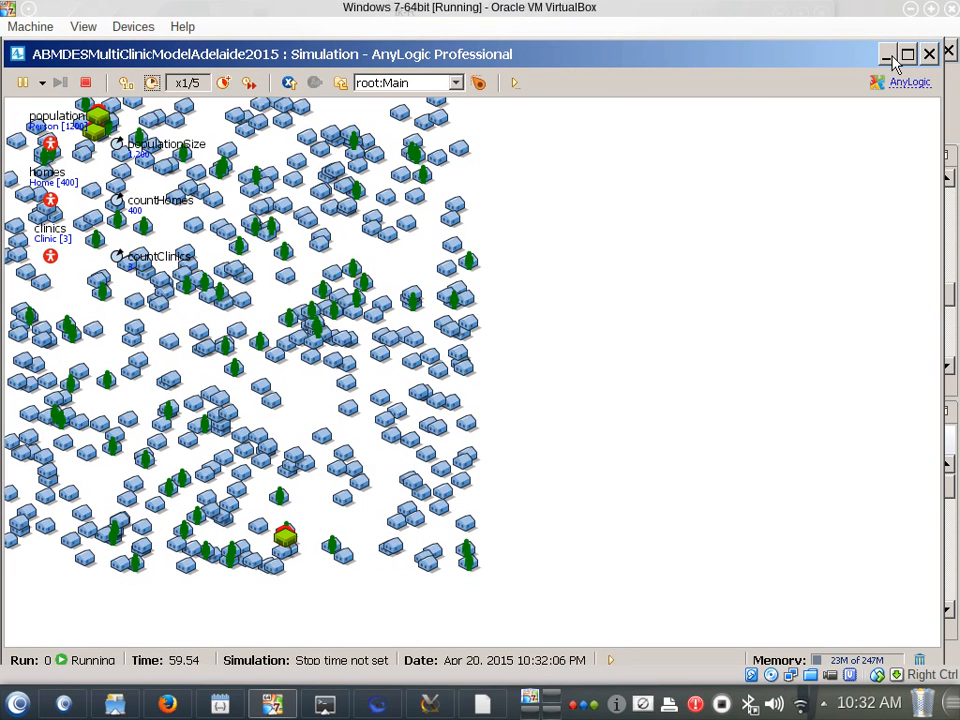
pyautogui.click(929, 54)
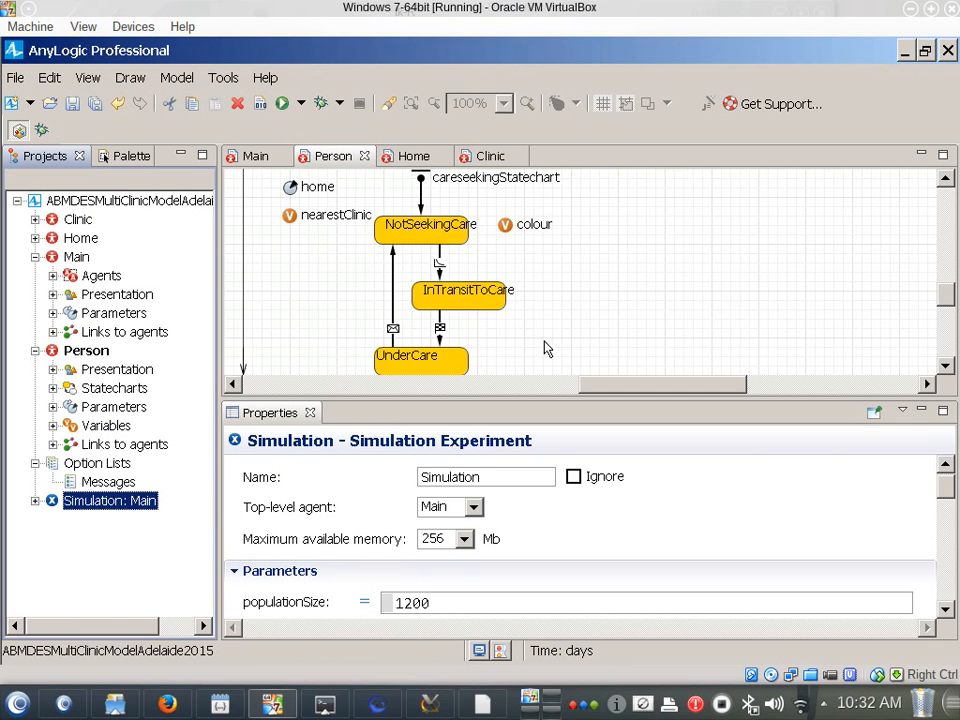
# Review the action of the seekCare transition between NotSeekingCare and InTransitToCare
pyautogui.click(440, 266)
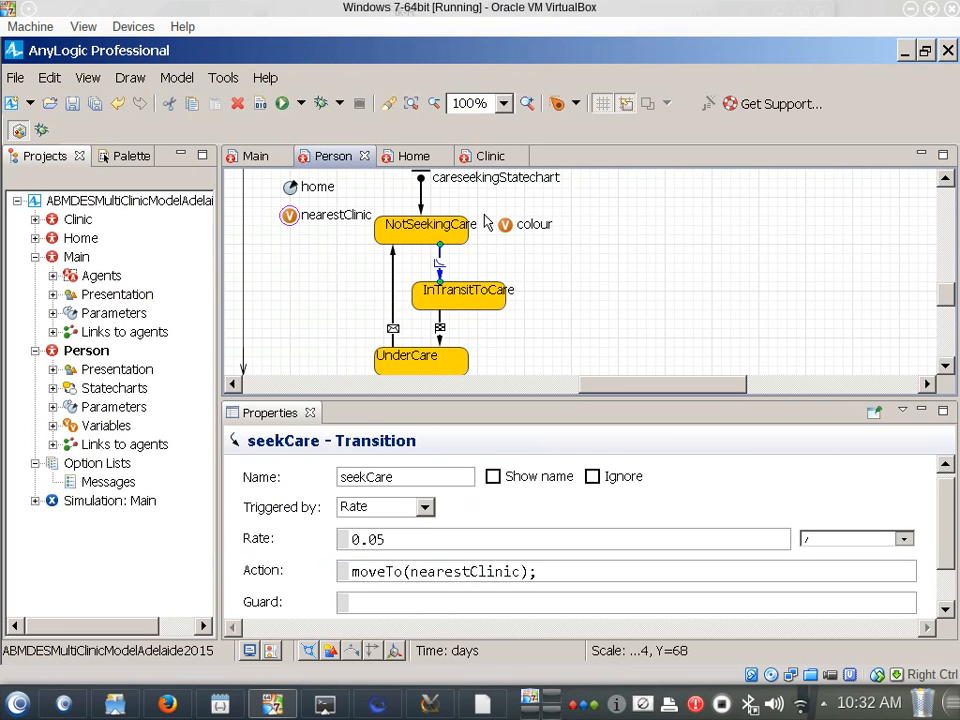
pyautogui.scroll(3, 585, 296)
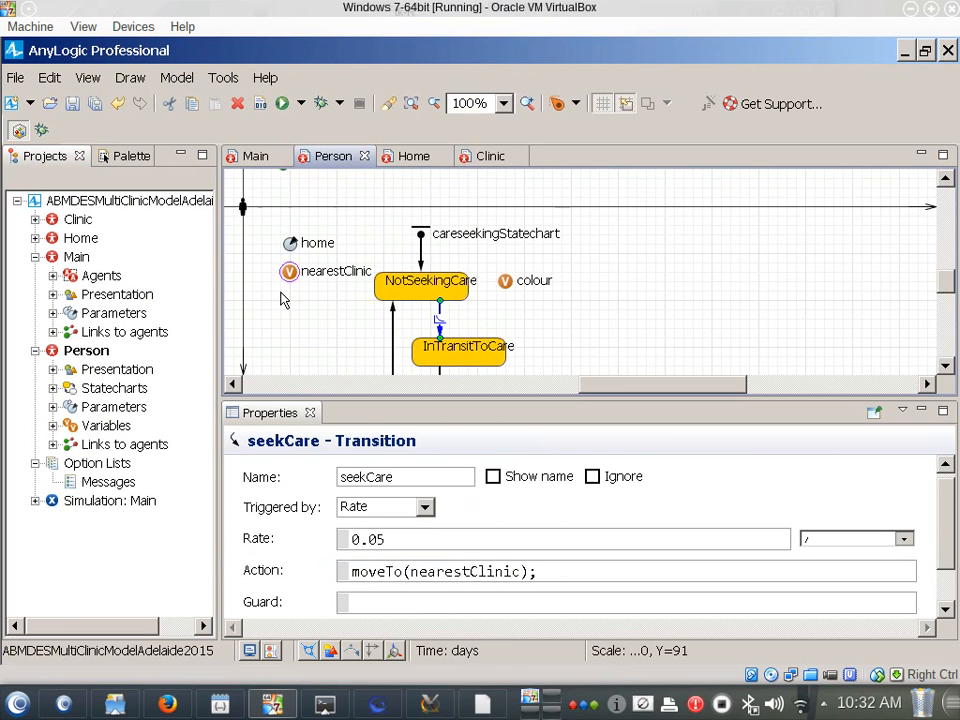
pyautogui.scroll(-1, 281, 298)
pyautogui.click(422, 208)
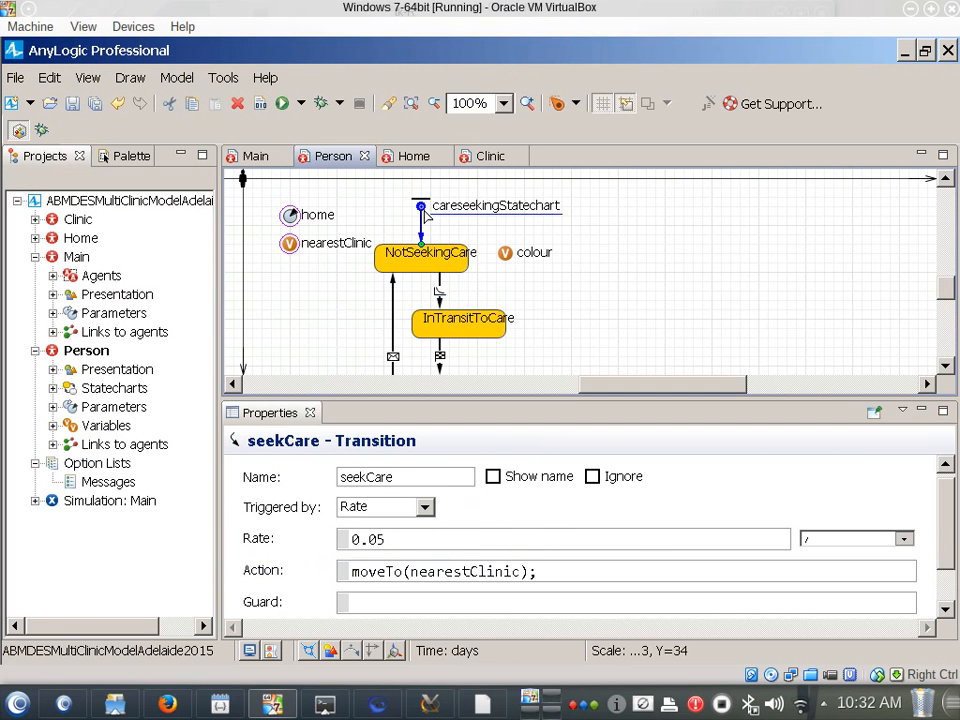
pyautogui.click(611, 529)
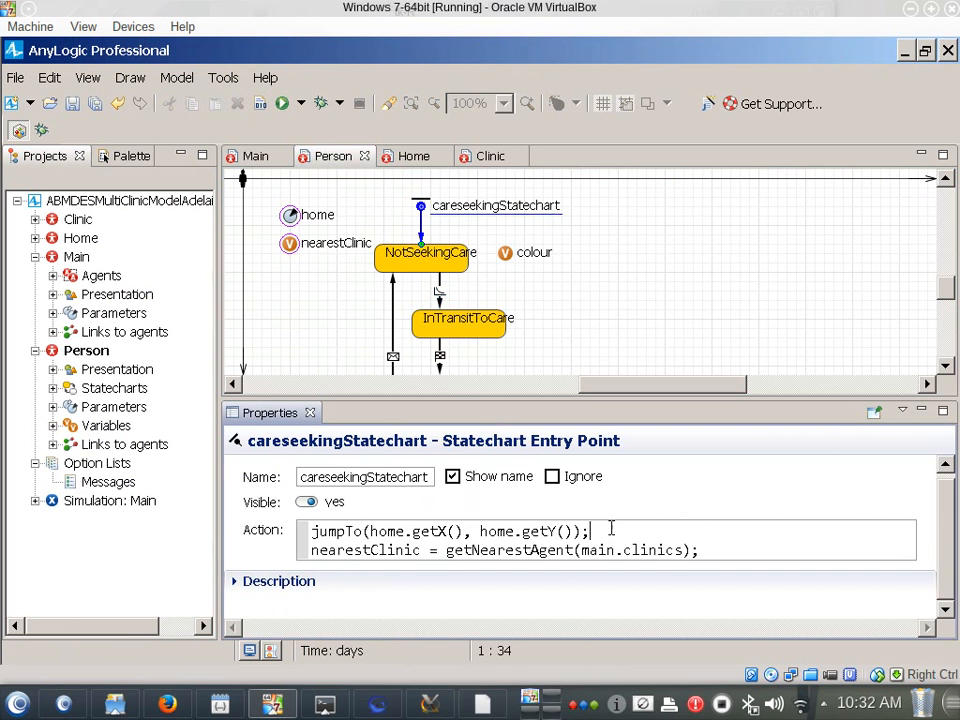
pyautogui.press('Home')
pyautogui.press('Return')
pyautogui.press('BackSpace')
pyautogui.press('Down')
pyautogui.press('Left')
pyautogui.press('Return')
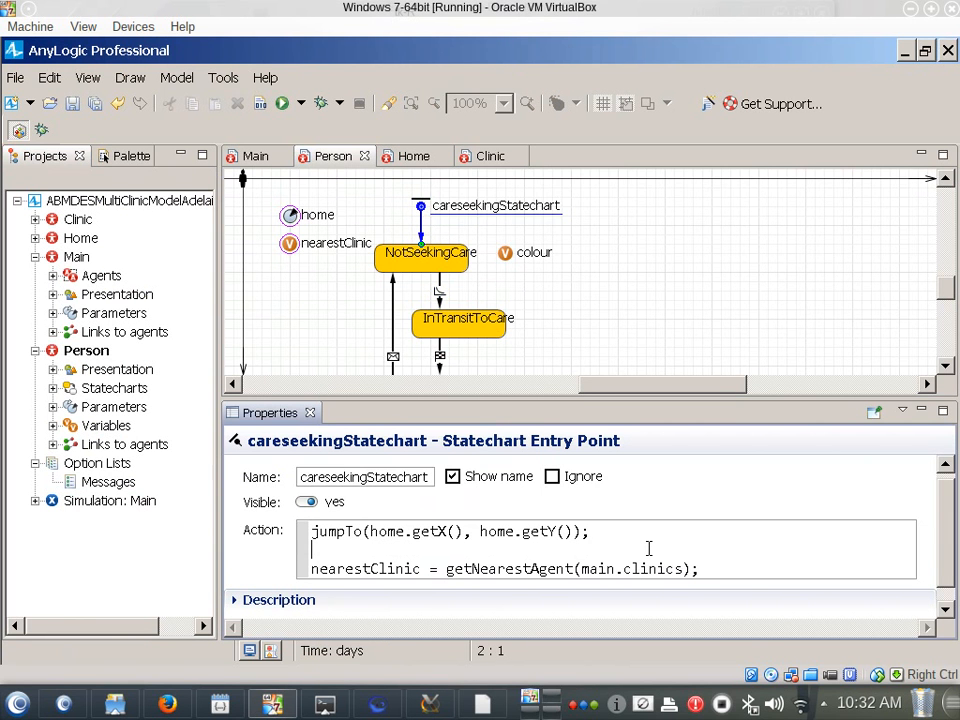
pyautogui.press('BackSpace')
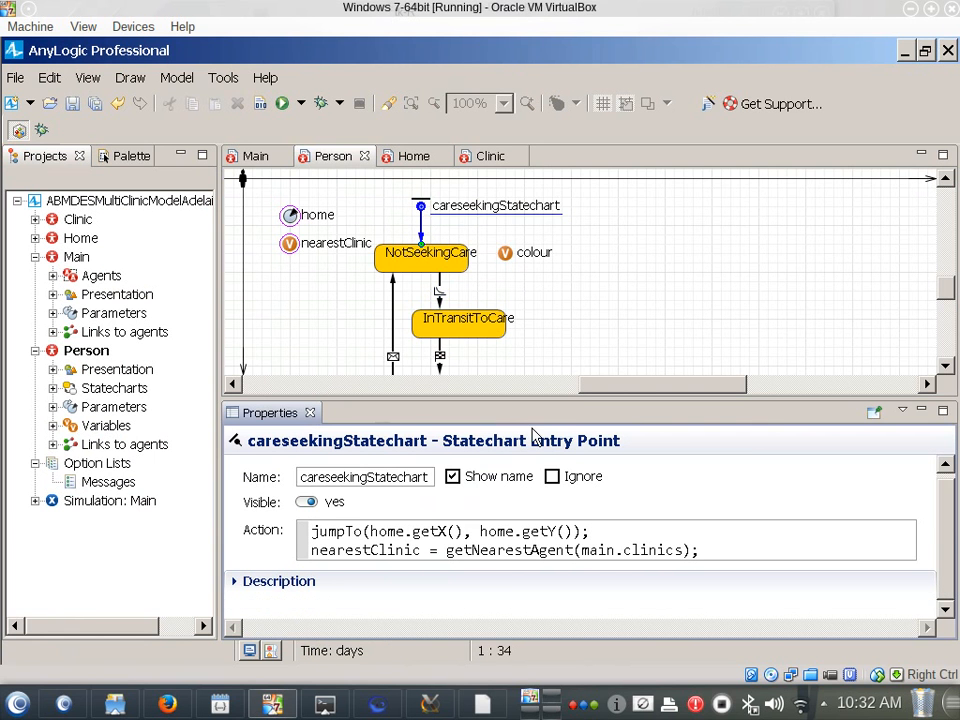
# Examine the Person agent type's properties and the settings of its scale ruler
pyautogui.click(370, 206)
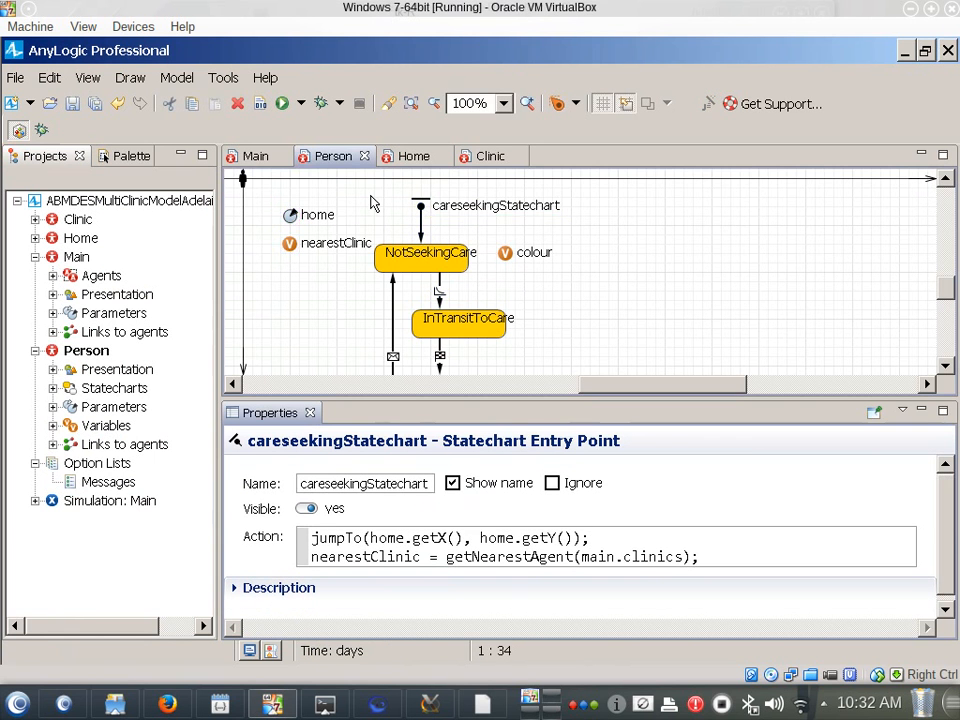
pyautogui.click(370, 212)
pyautogui.scroll(5, 369, 212)
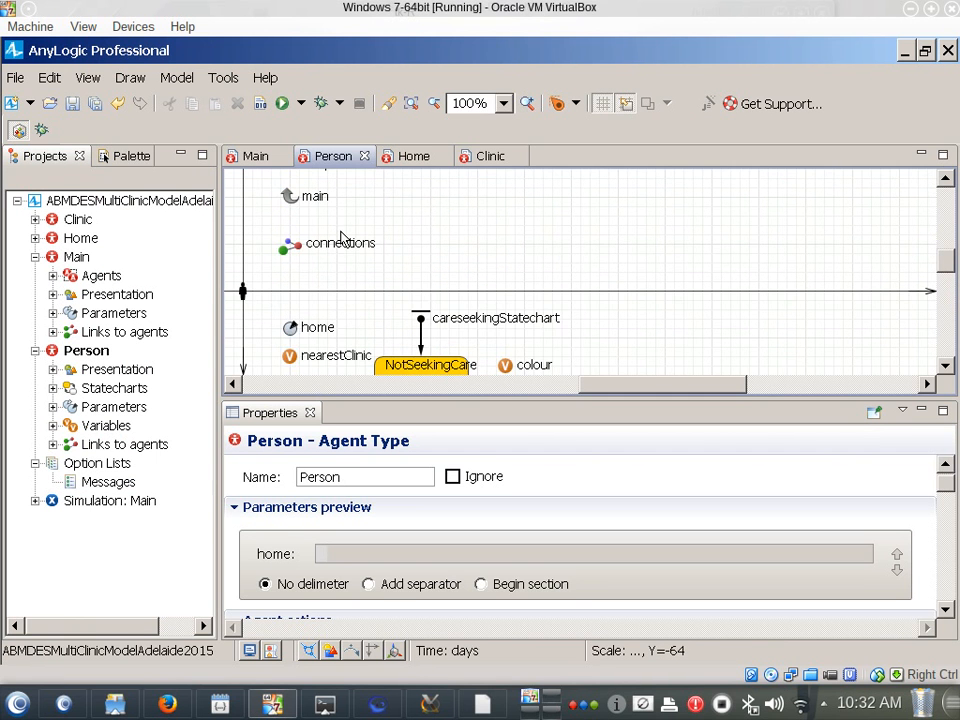
pyautogui.scroll(2, 340, 240)
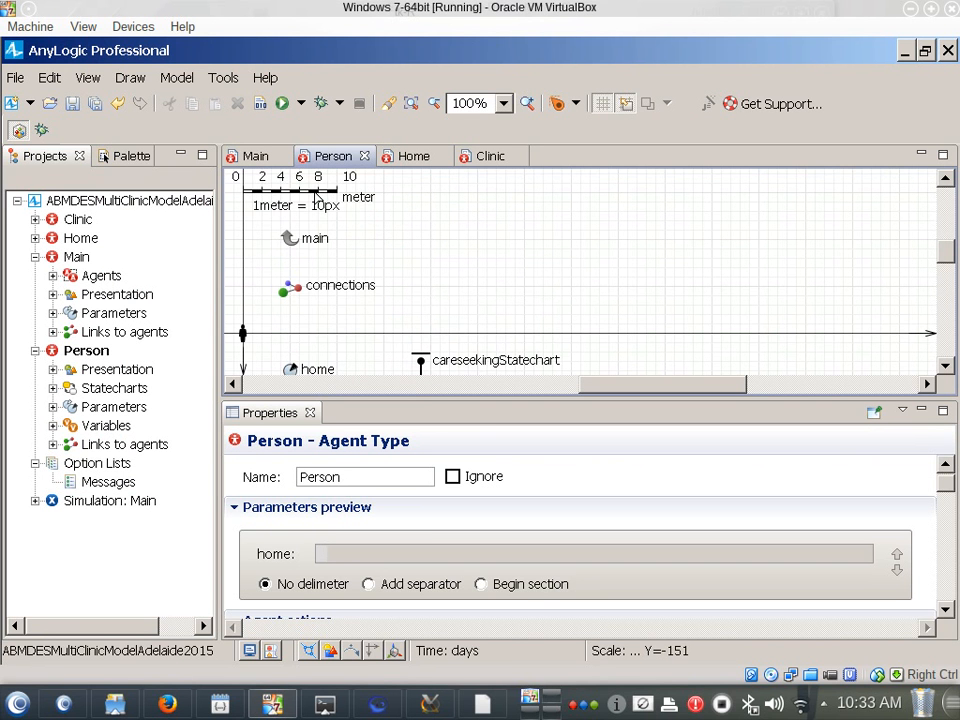
pyautogui.scroll(-3, 414, 400)
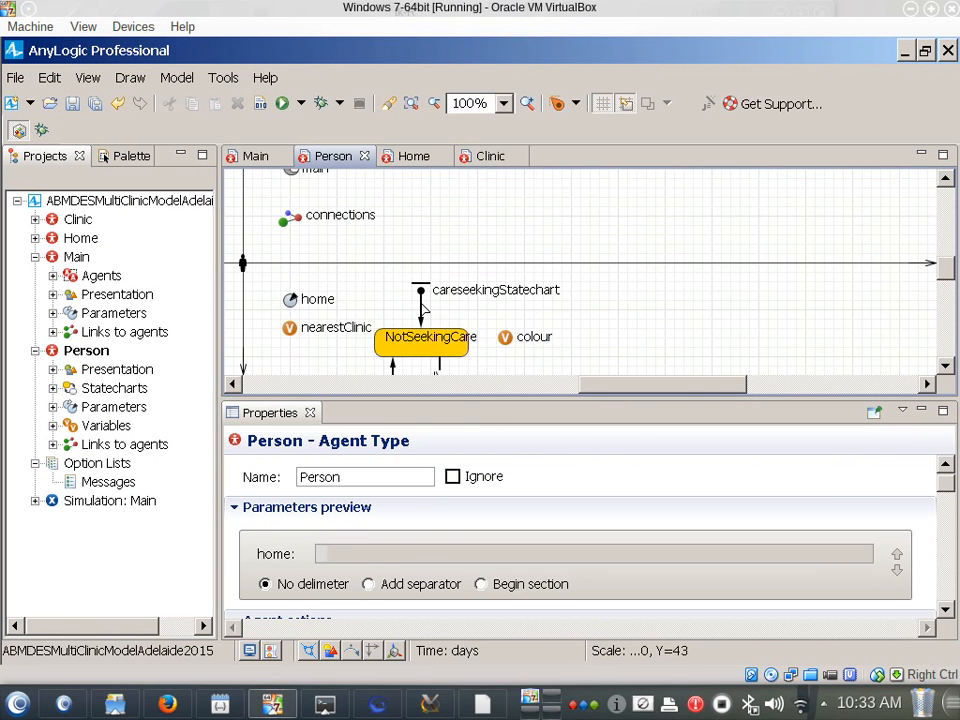
pyautogui.click(420, 292)
pyautogui.scroll(2, 397, 247)
pyautogui.click(290, 178)
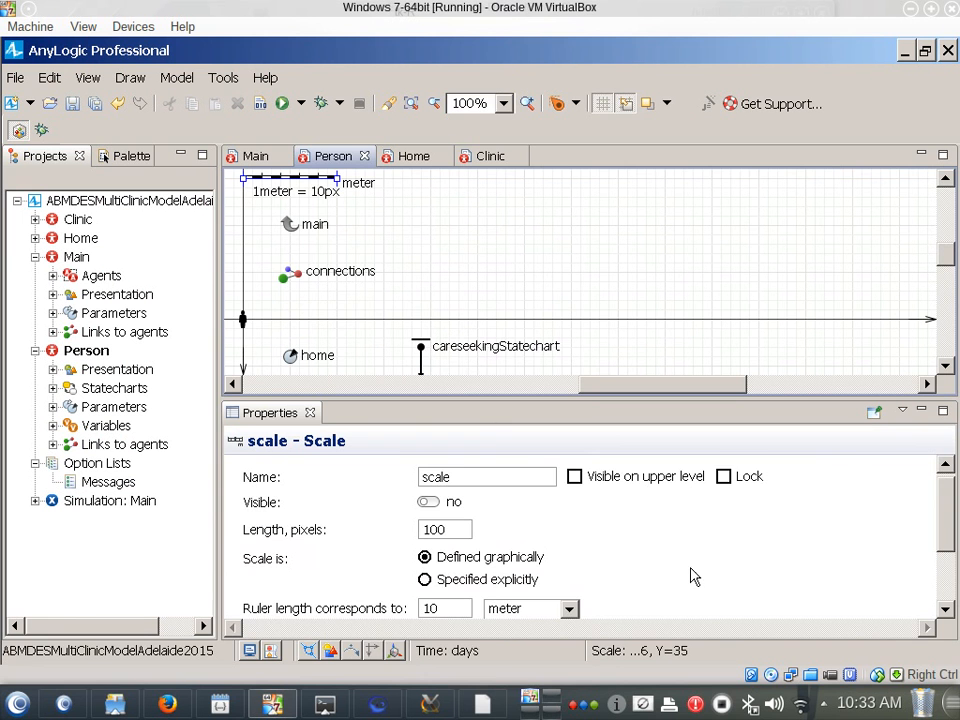
pyautogui.click(709, 516)
pyautogui.scroll(-2, 716, 538)
pyautogui.scroll(2, 716, 538)
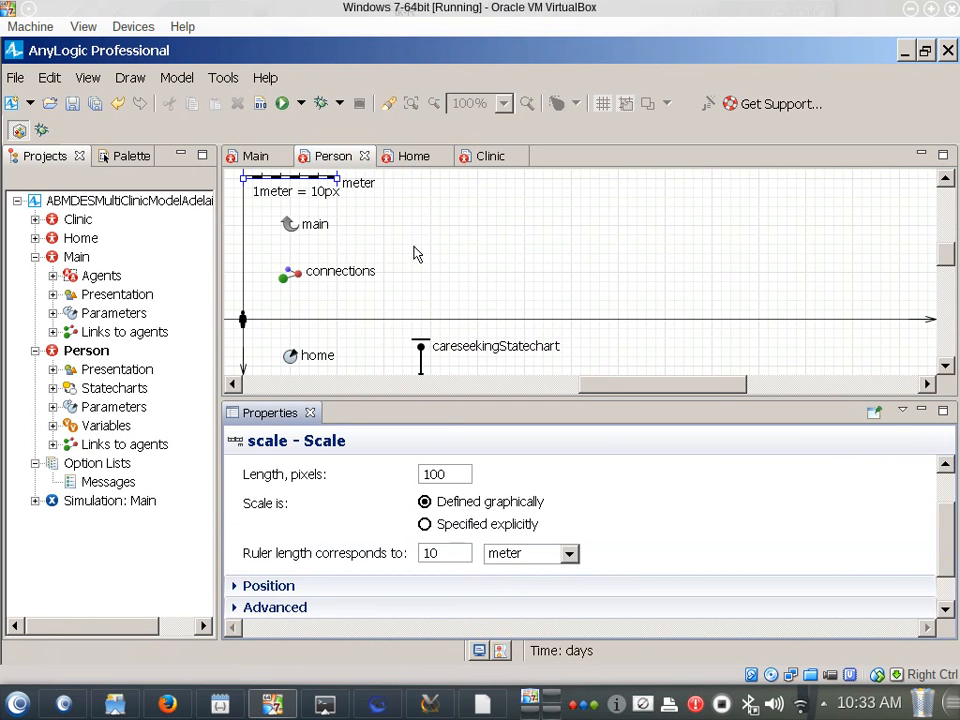
# Check the code notes in Notepad, return to AnyLogic and review the careseekingStatechart entry point's action
pyautogui.hotkey('alt', 'Tab')
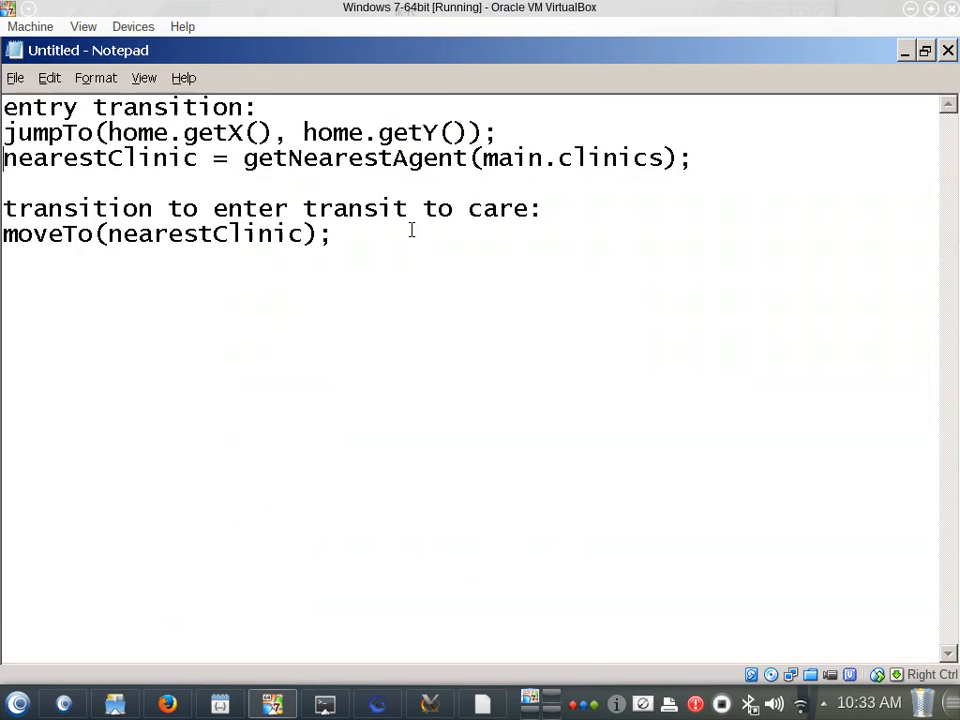
pyautogui.hotkey('alt', 'Tab')
pyautogui.scroll(-2, 394, 258)
pyautogui.scroll(3, 394, 258)
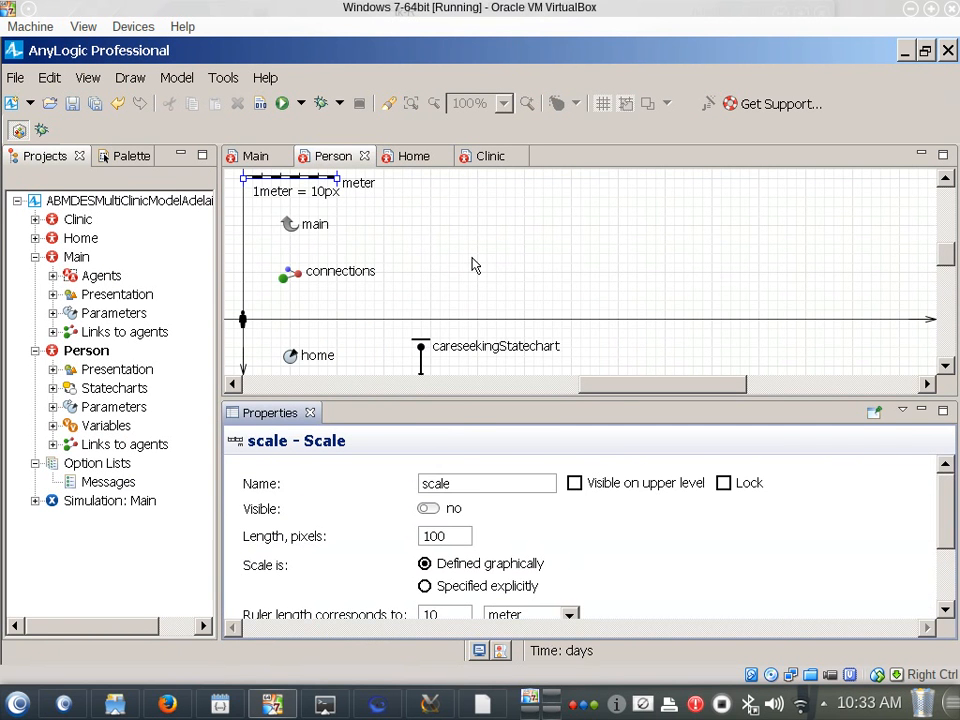
pyautogui.scroll(-2, 401, 386)
pyautogui.click(420, 352)
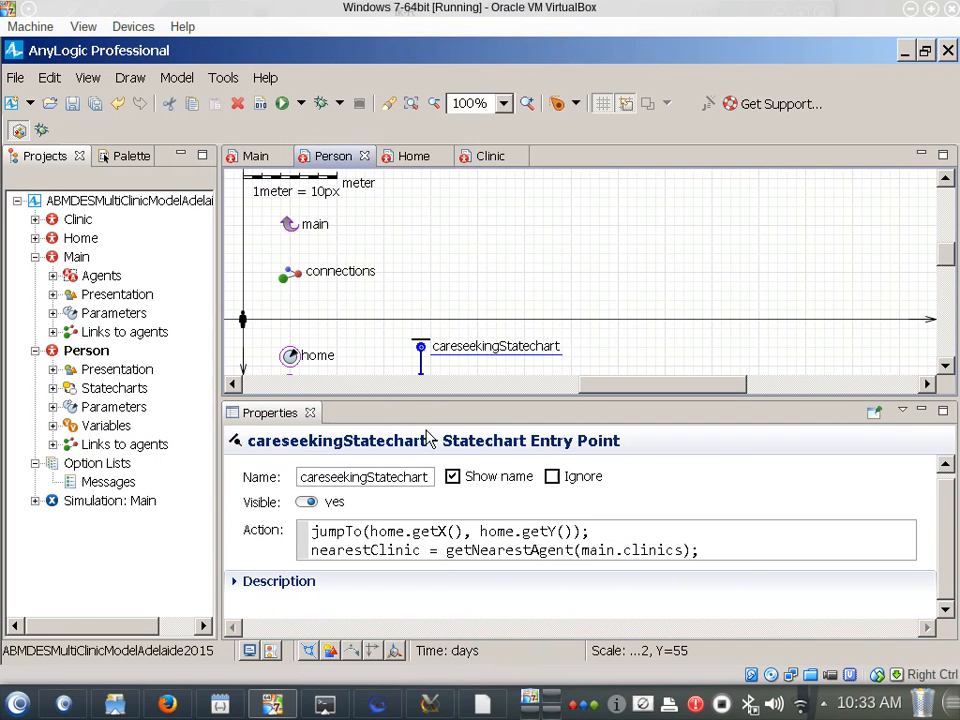
pyautogui.click(603, 527)
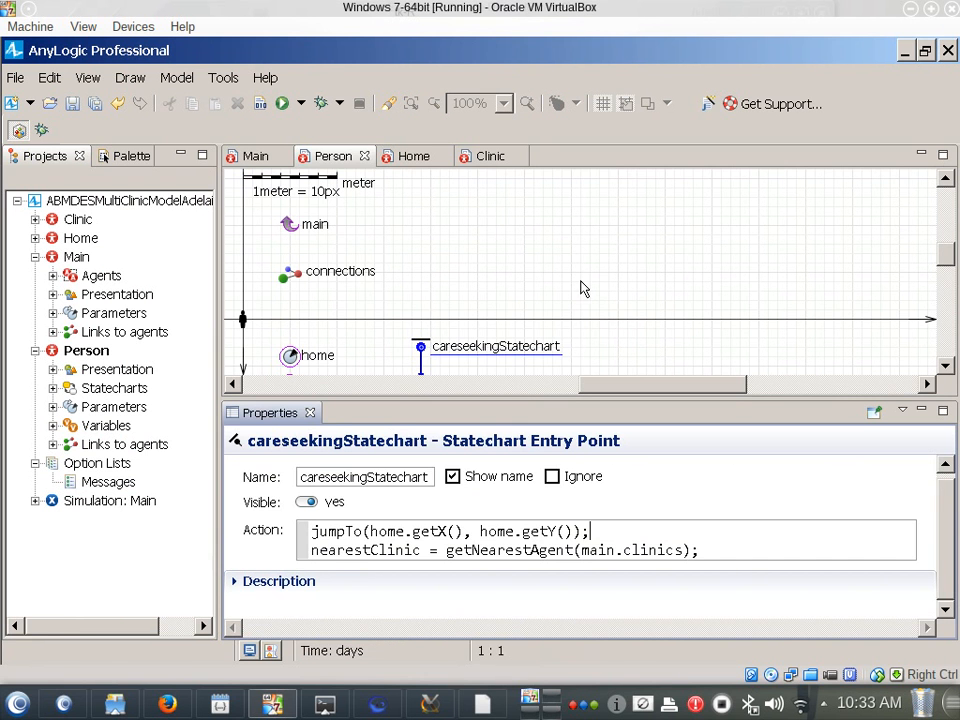
pyautogui.click(518, 376)
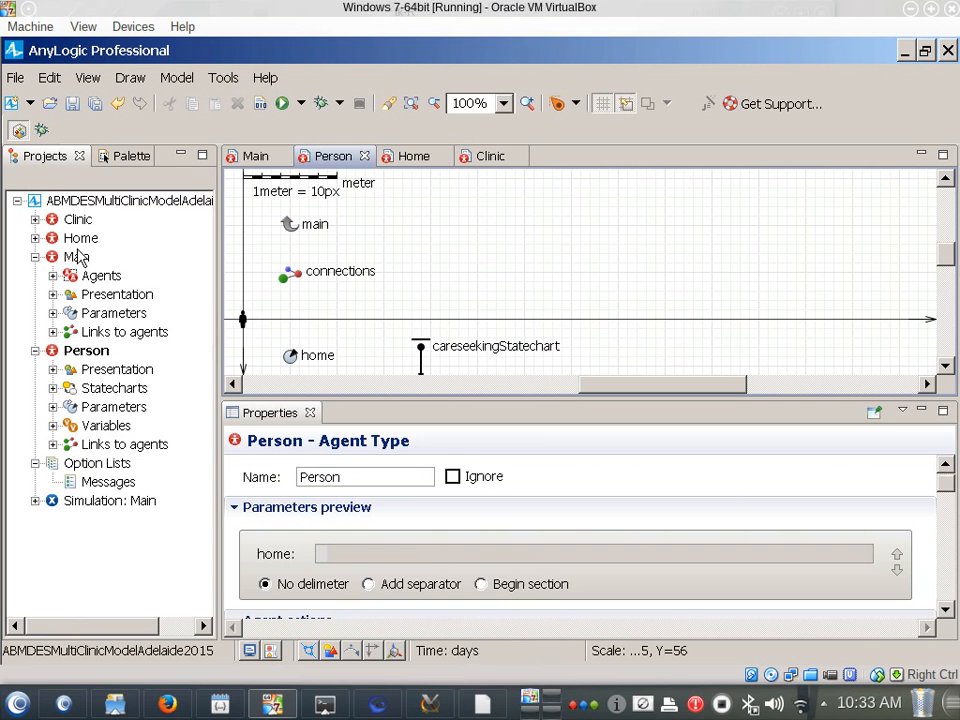
# Run the Simulation: Main experiment from the project tree and start the model in its window
pyautogui.rightClick(110, 503)
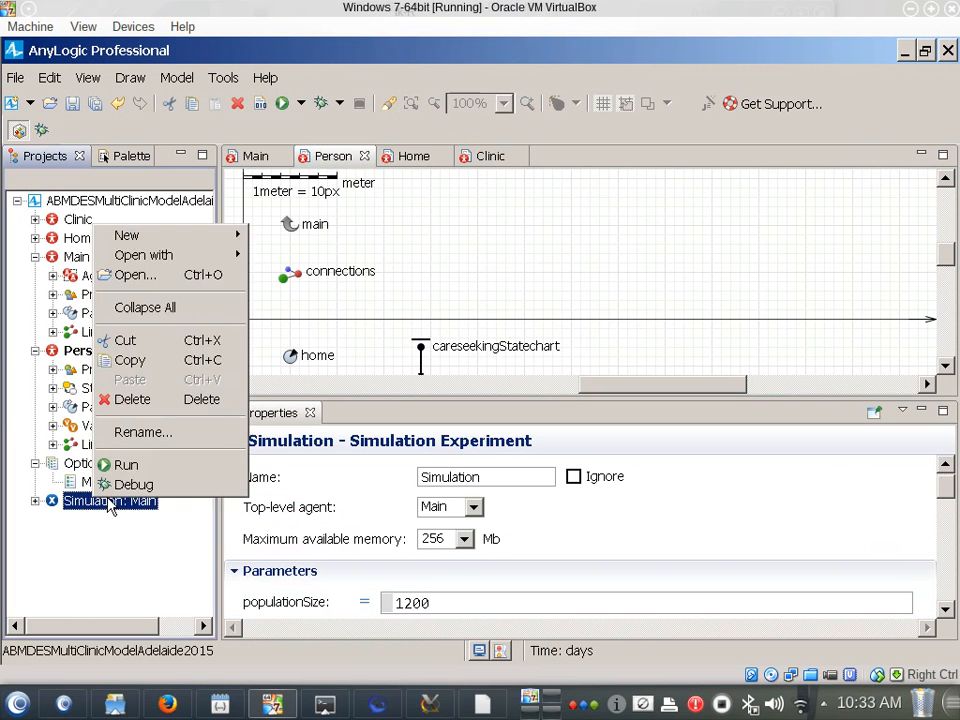
pyautogui.click(124, 464)
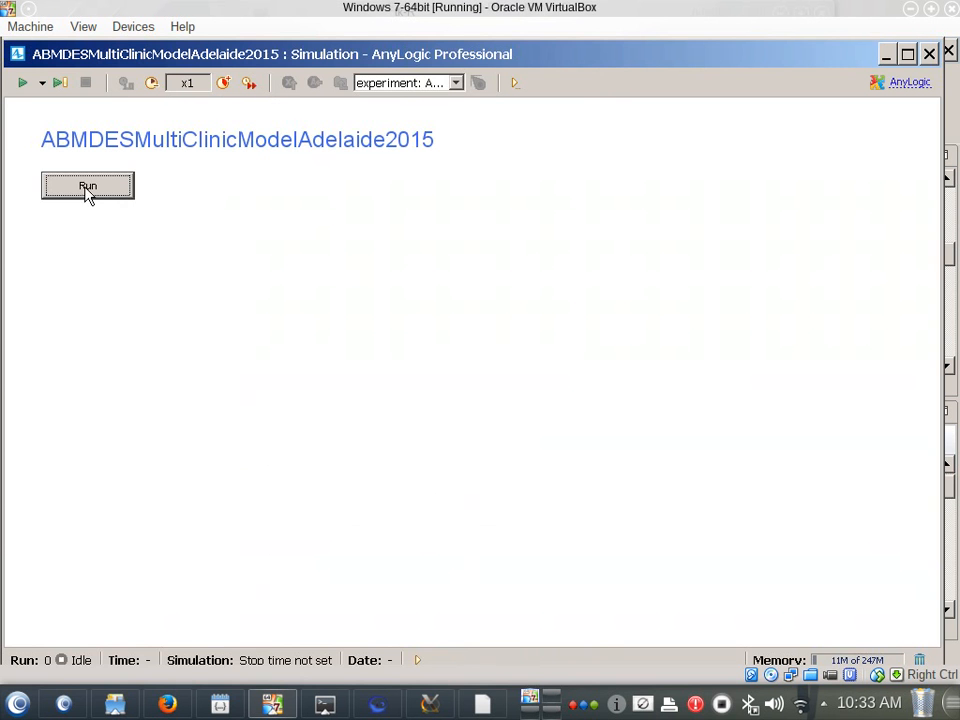
pyautogui.click(92, 188)
# Slow the running model down to x1/500, watch the people's movement and close the simulation window
pyautogui.click(151, 83)
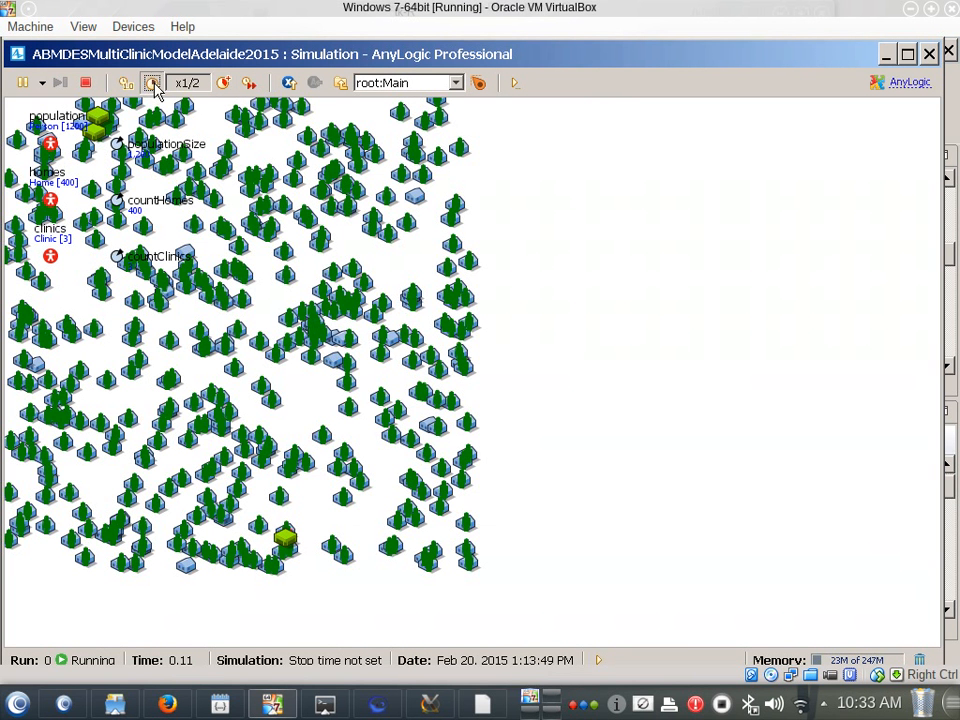
pyautogui.click(151, 83)
pyautogui.click(151, 83)
pyautogui.click(151, 83)
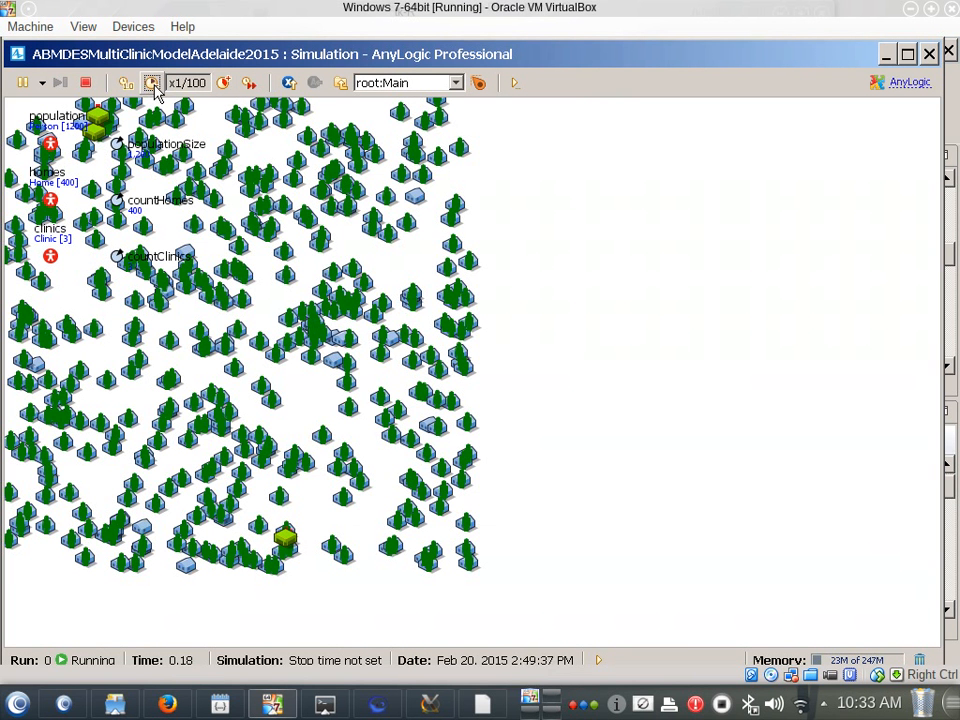
pyautogui.click(151, 83)
pyautogui.click(151, 83)
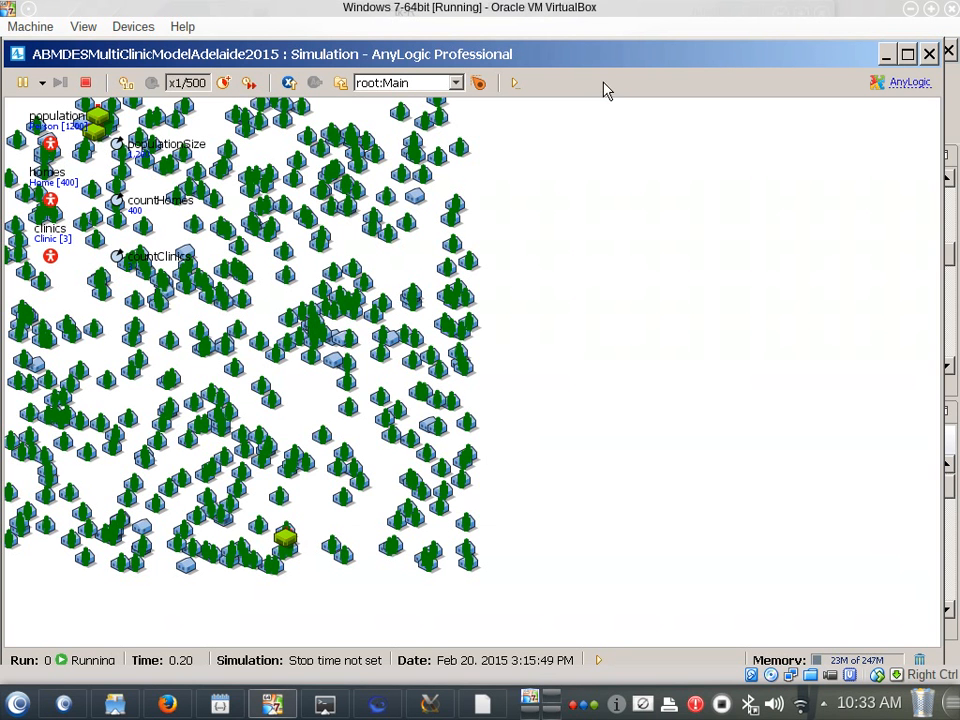
pyautogui.click(930, 54)
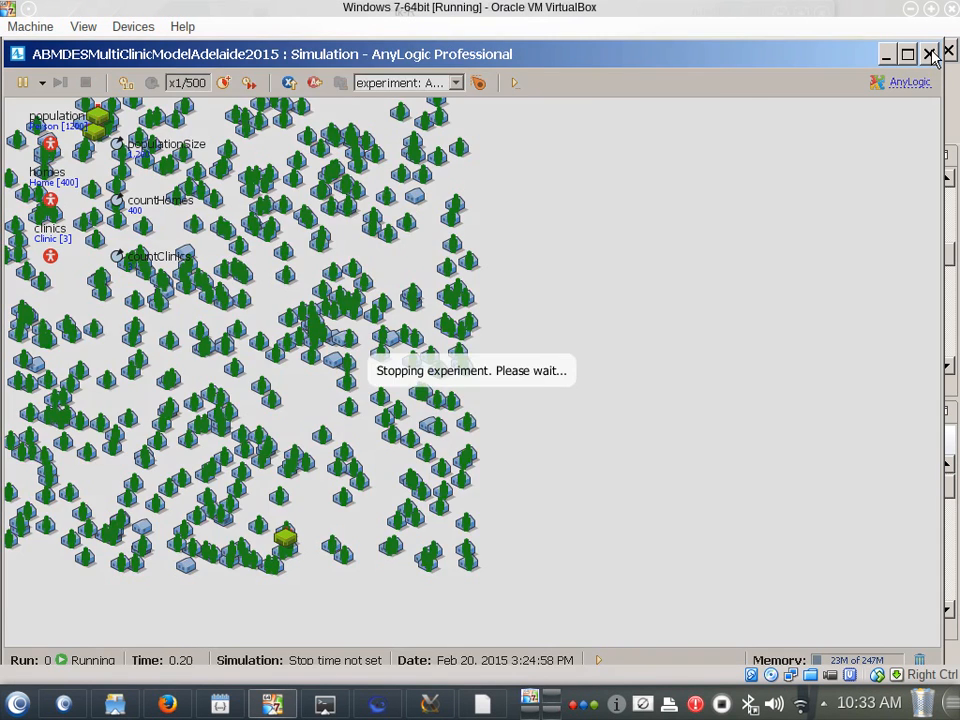
# Insert setVelocity(0.01); after the jumpTo line in the careseekingStatechart entry point's action and save the model
pyautogui.click(420, 350)
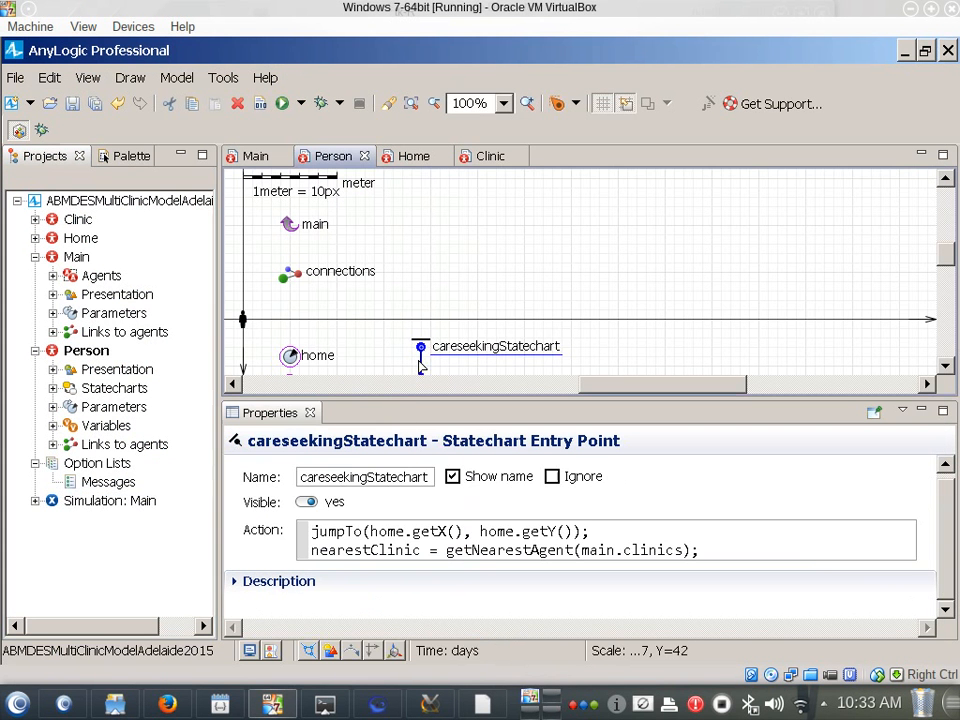
pyautogui.click(659, 536)
pyautogui.press('Home')
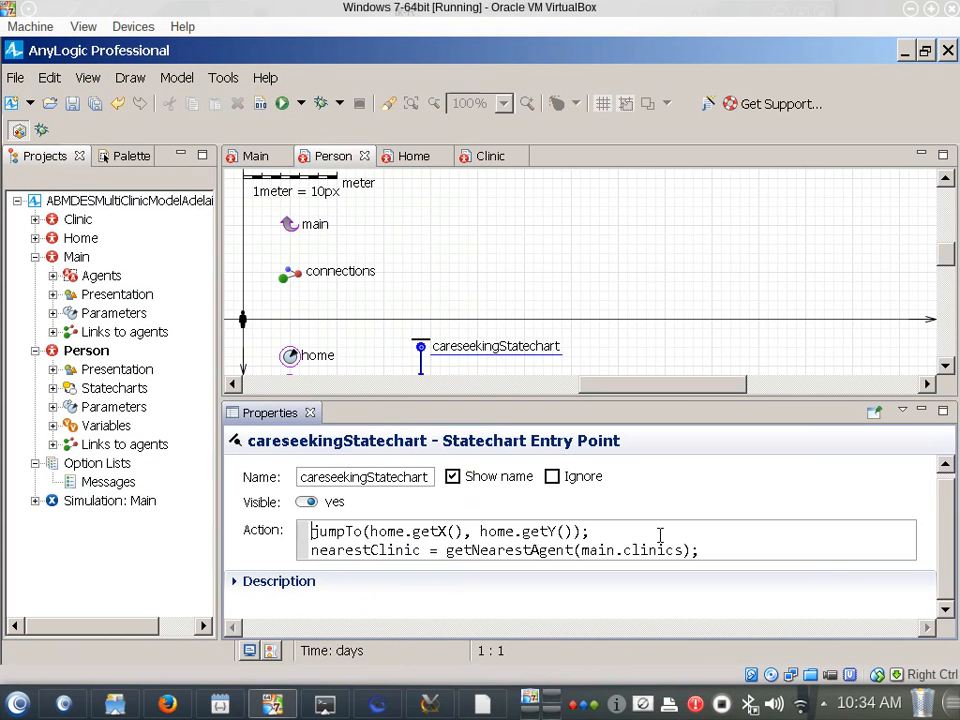
pyautogui.press('Return')
pyautogui.press('BackSpace')
pyautogui.press('End')
pyautogui.press('Return')
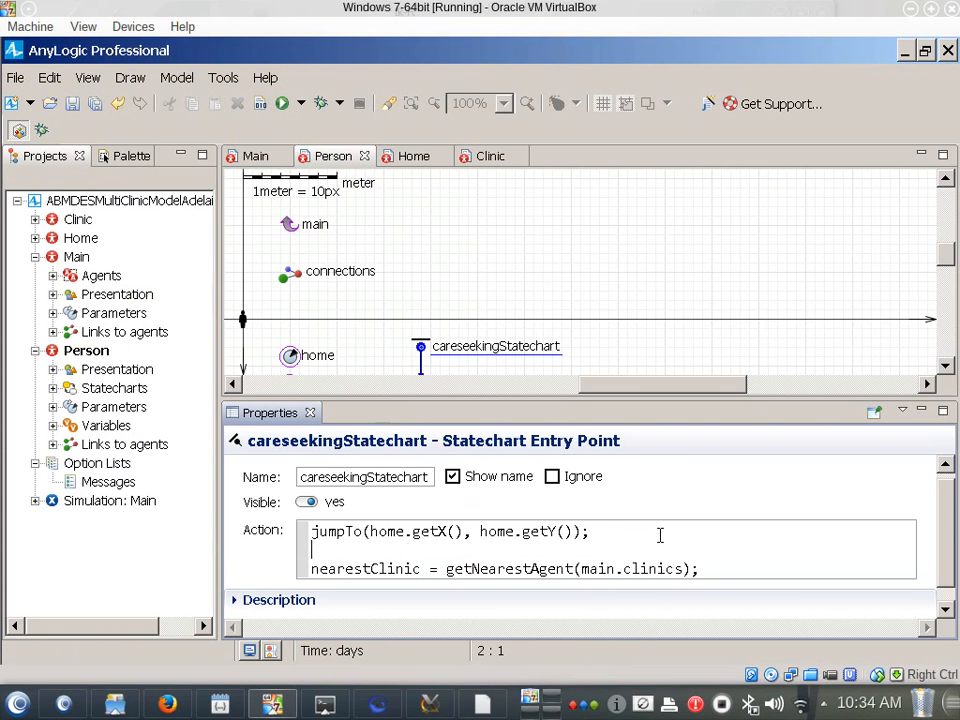
pyautogui.write('setVelocity')
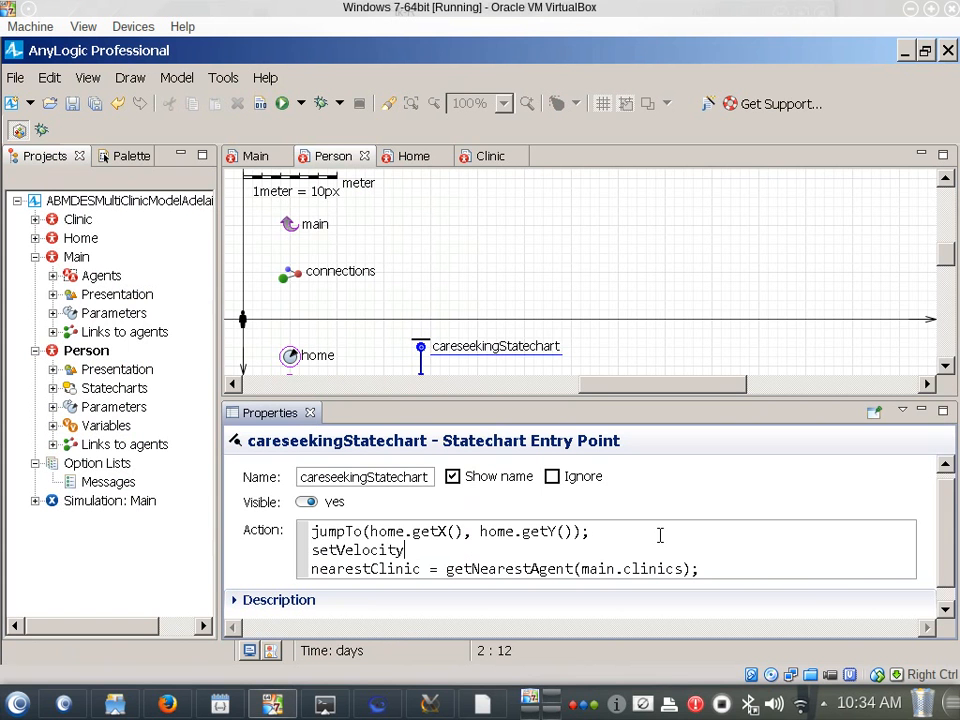
pyautogui.write('(0.01);')
pyautogui.hotkey('ctrl', 's')
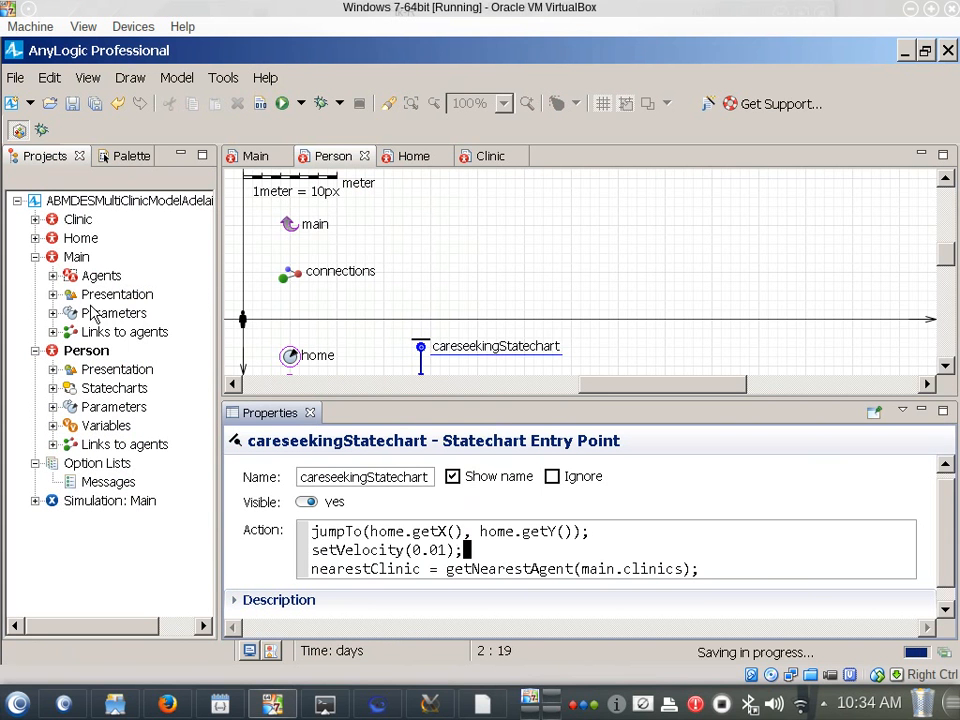
# Launch the Simulation: Main experiment again with the new velocity and start the model
pyautogui.rightClick(72, 497)
pyautogui.click(96, 471)
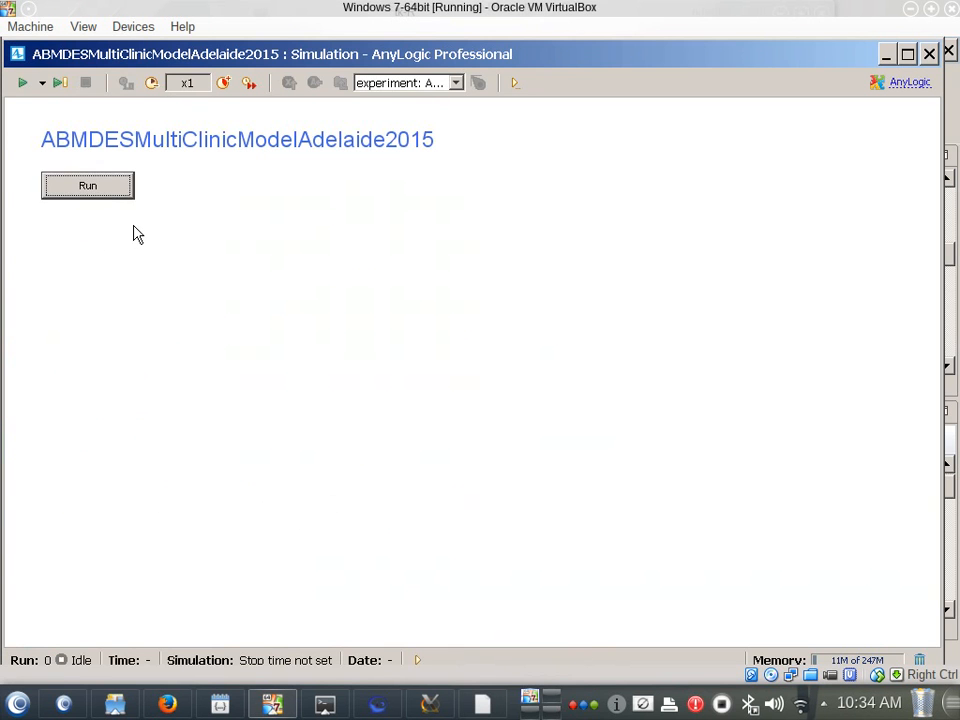
pyautogui.click(104, 190)
# Speed the running model up to x500, watch people travel towards the clinics and close the simulation window
pyautogui.click(224, 83)
pyautogui.click(224, 83)
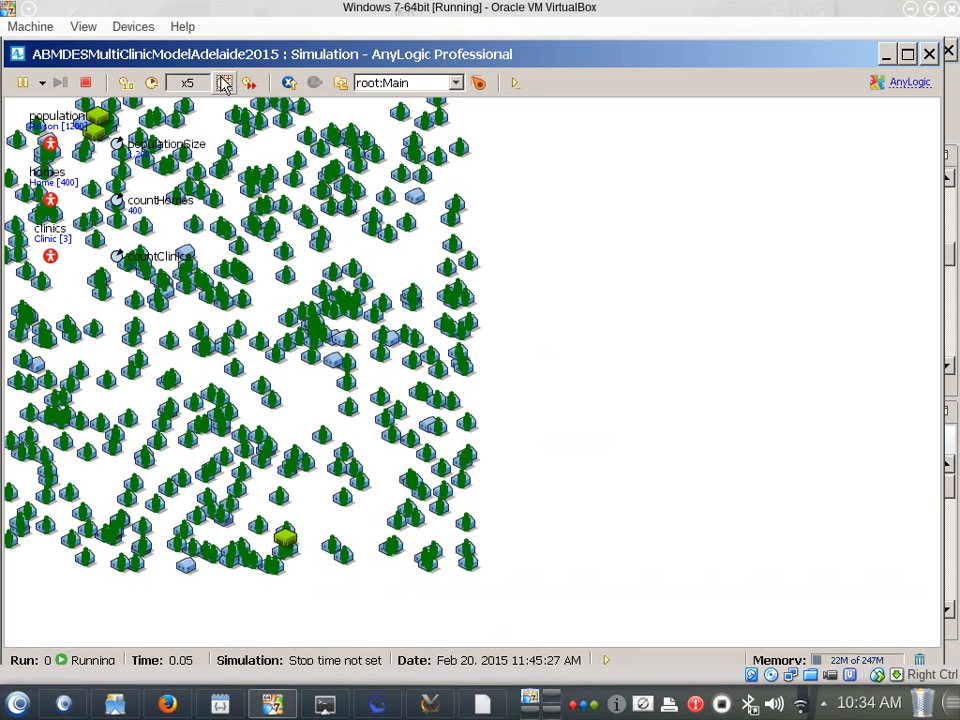
pyautogui.click(224, 83)
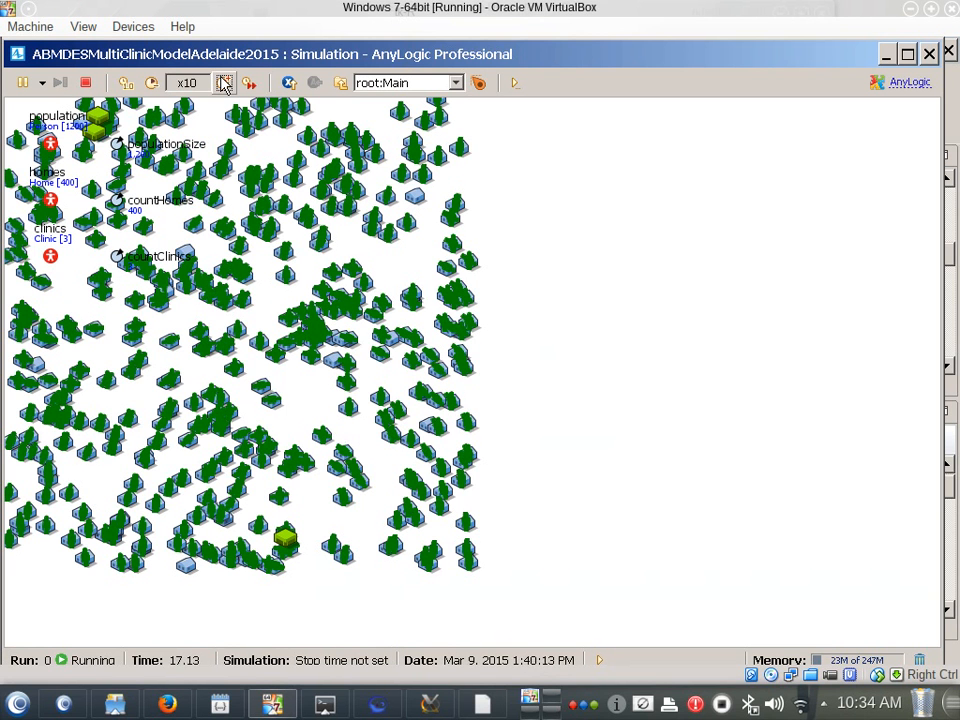
pyautogui.click(224, 83)
pyautogui.click(224, 83)
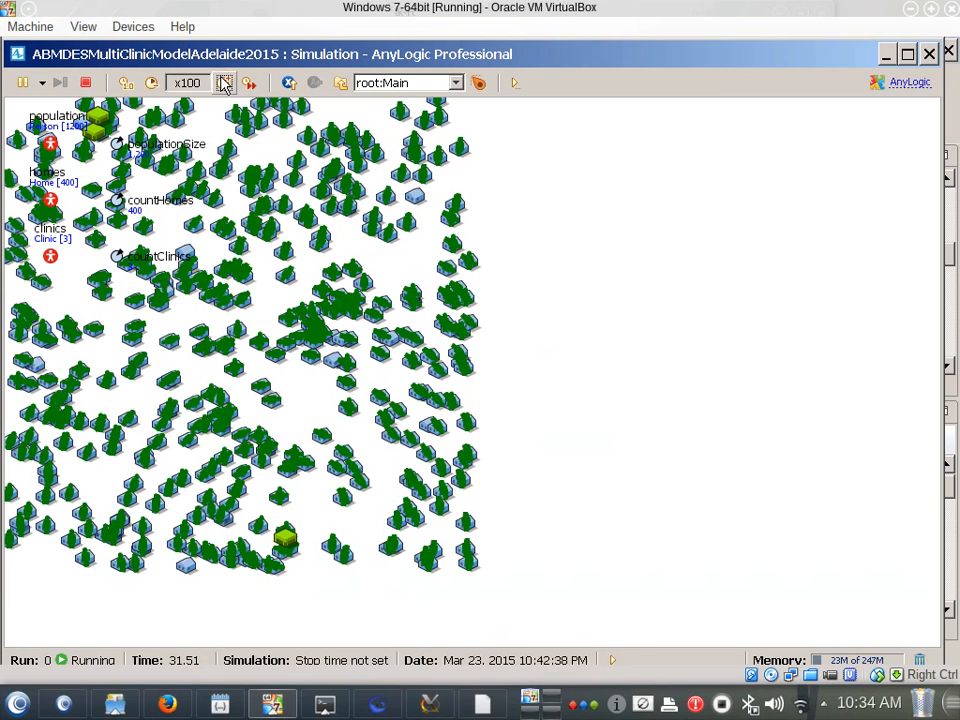
pyautogui.click(224, 83)
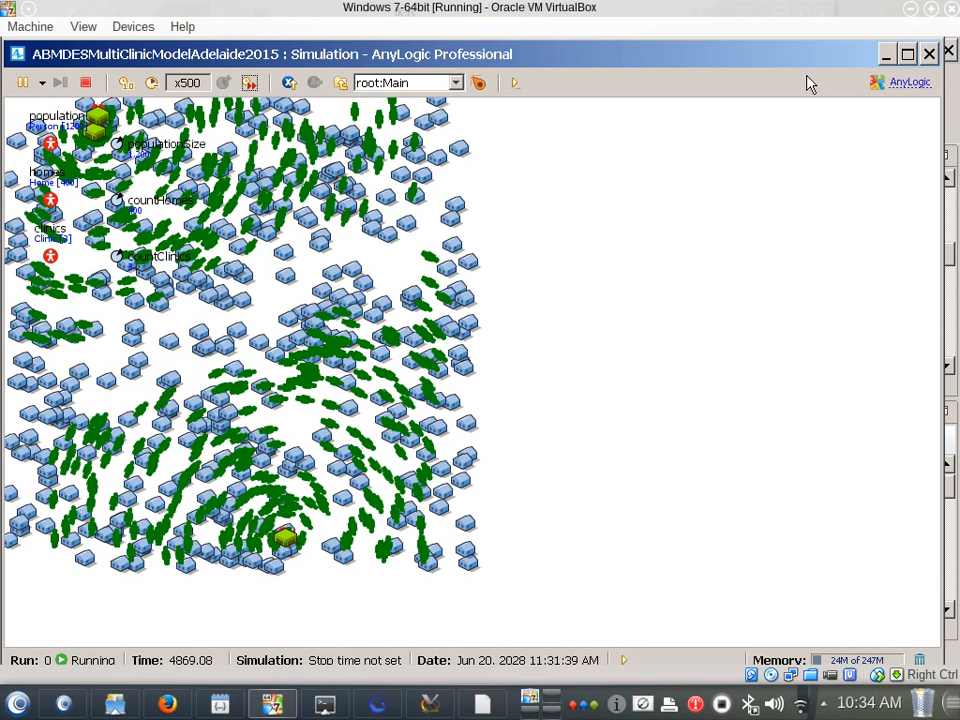
pyautogui.click(929, 53)
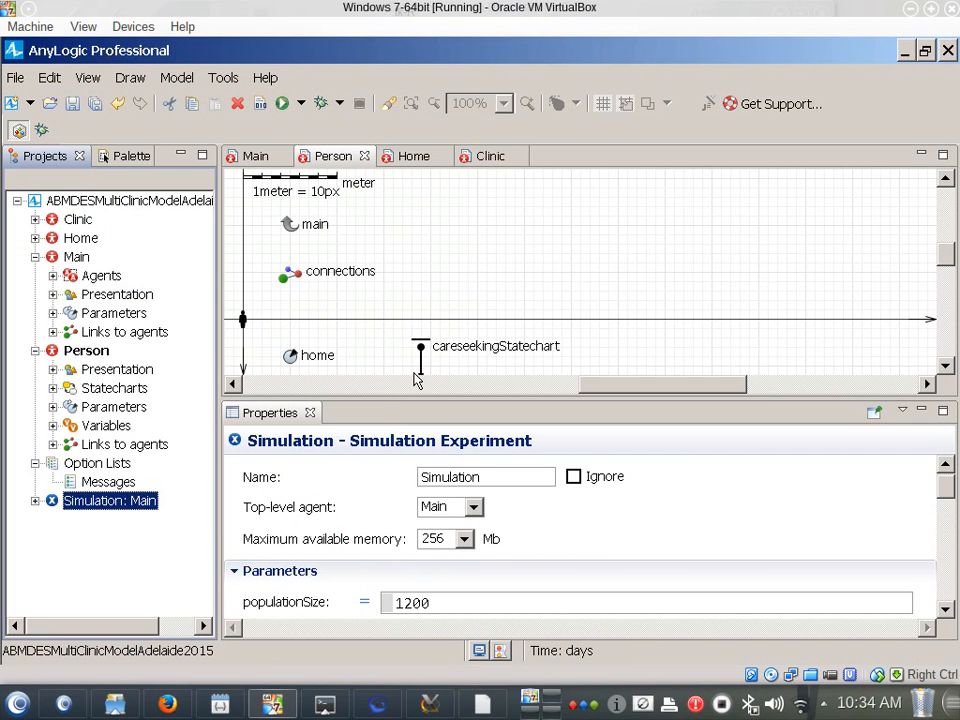
# Change the setVelocity argument in the careseekingStatechart entry point's action to 1
pyautogui.click(455, 247)
pyautogui.scroll(-4, 450, 250)
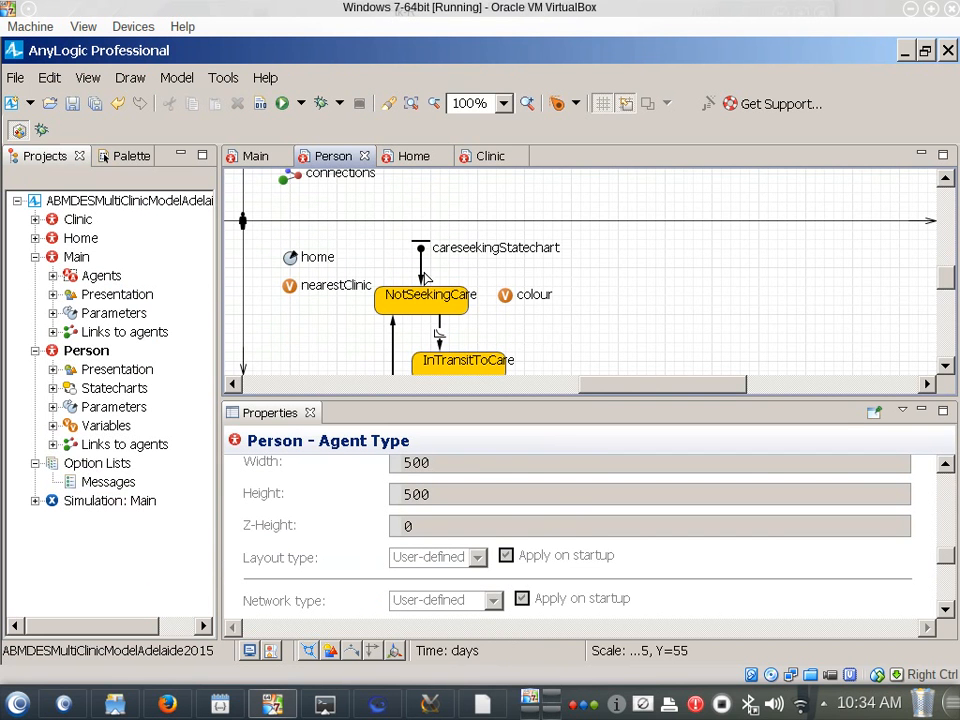
pyautogui.click(420, 248)
pyautogui.click(431, 530)
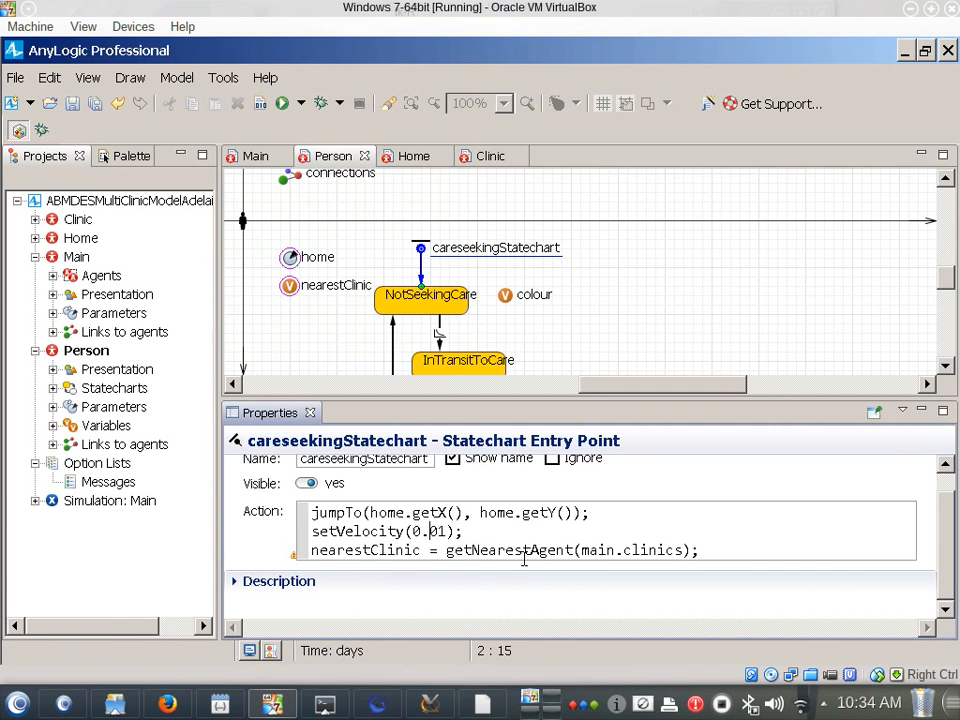
pyautogui.hotkey('shift', 'Right')
pyautogui.press('Delete')
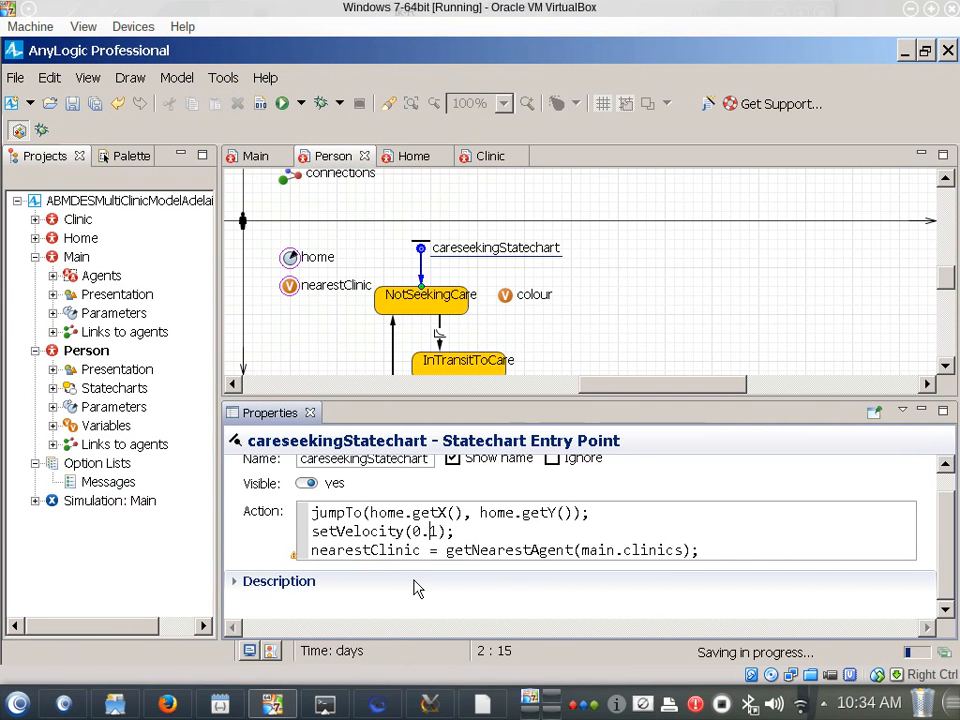
pyautogui.press('Right')
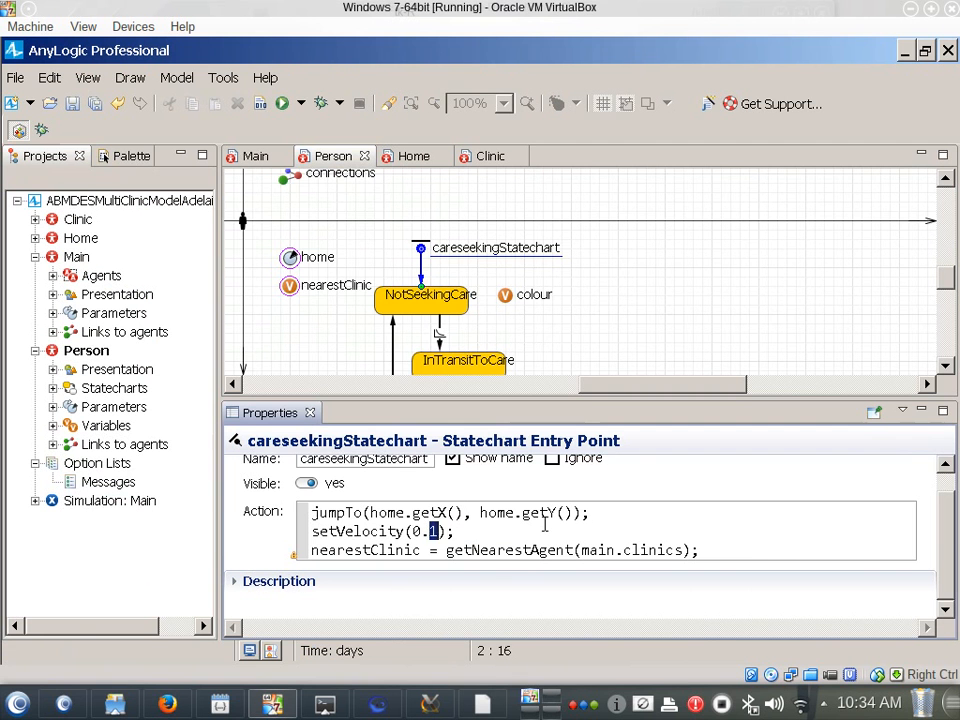
pyautogui.press('BackSpace')
pyautogui.press('BackSpace')
pyautogui.press('BackSpace')
pyautogui.write('1')
# Launch the Simulation: Main experiment with the velocity of 1 and start the model
pyautogui.rightClick(111, 511)
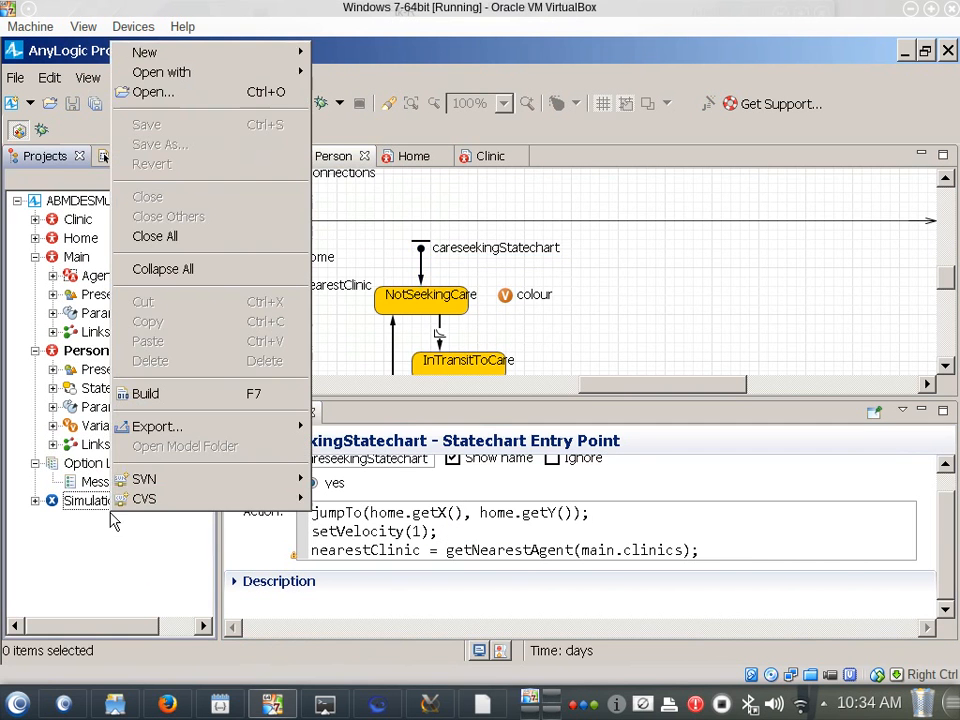
pyautogui.click(62, 508)
pyautogui.rightClick(64, 508)
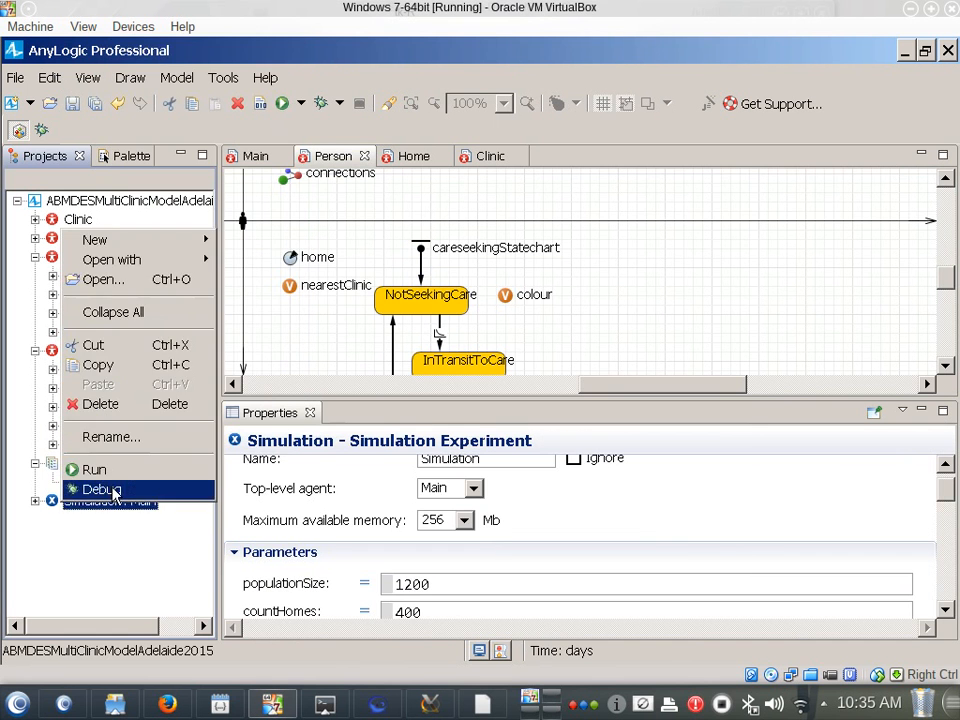
pyautogui.click(105, 489)
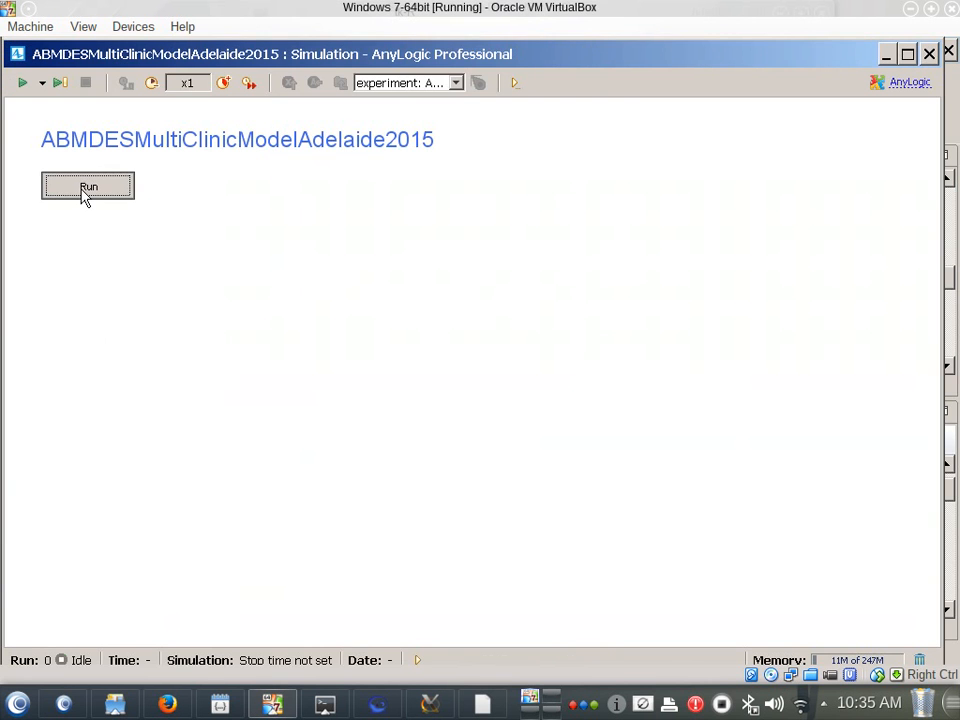
pyautogui.click(85, 195)
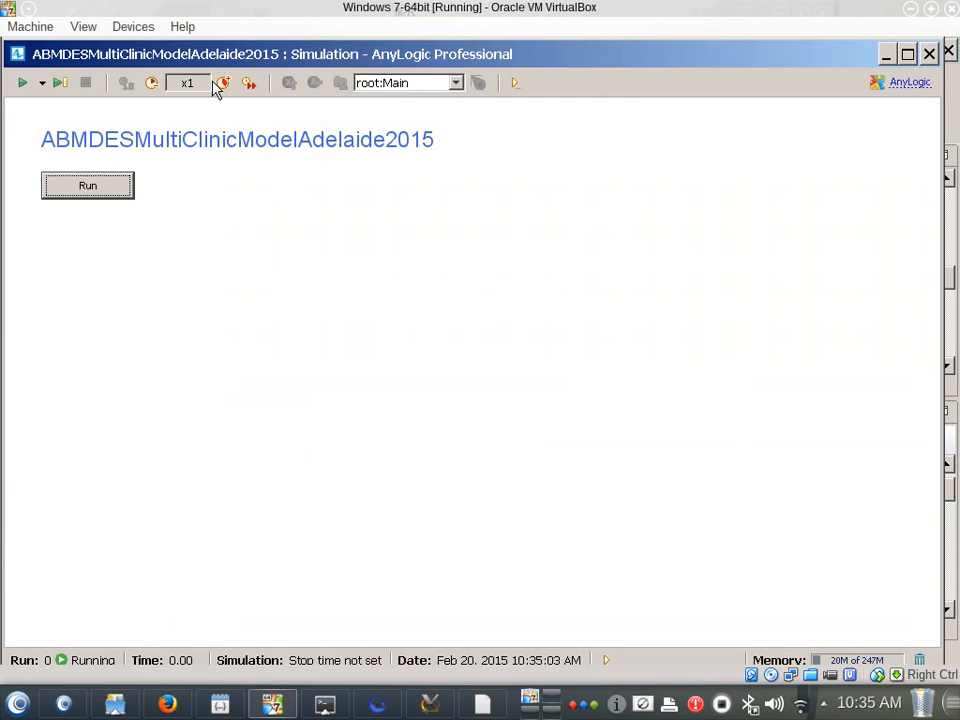
# Speed the running model up to x100, watch people move towards the clinics and close the simulation window
pyautogui.click(224, 83)
pyautogui.click(224, 83)
pyautogui.click(224, 83)
pyautogui.click(224, 83)
pyautogui.click(224, 83)
pyautogui.click(224, 83)
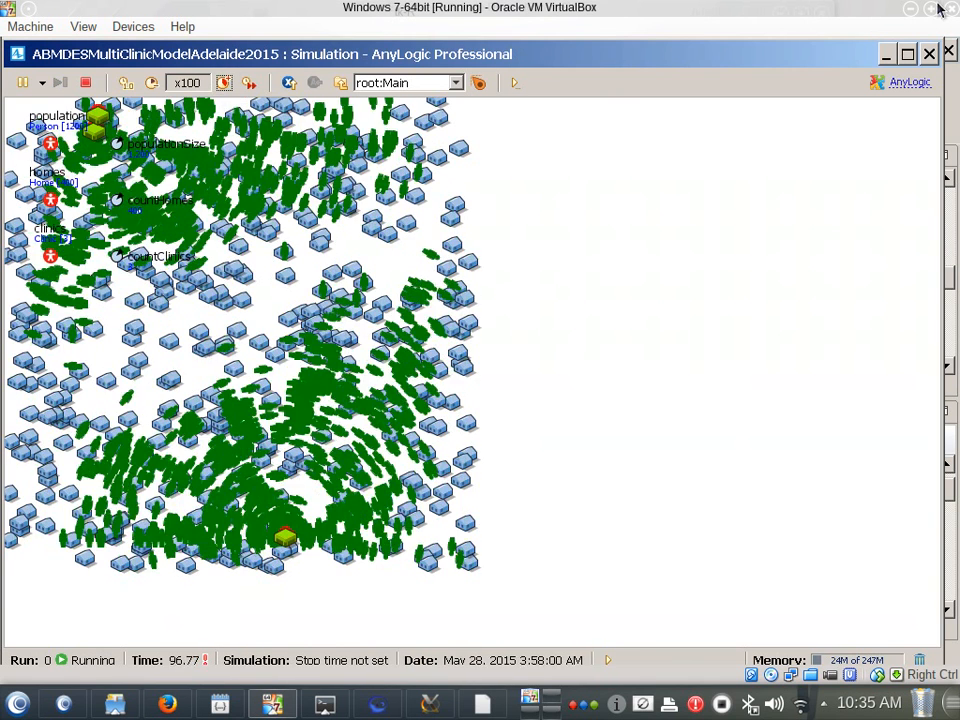
pyautogui.click(929, 55)
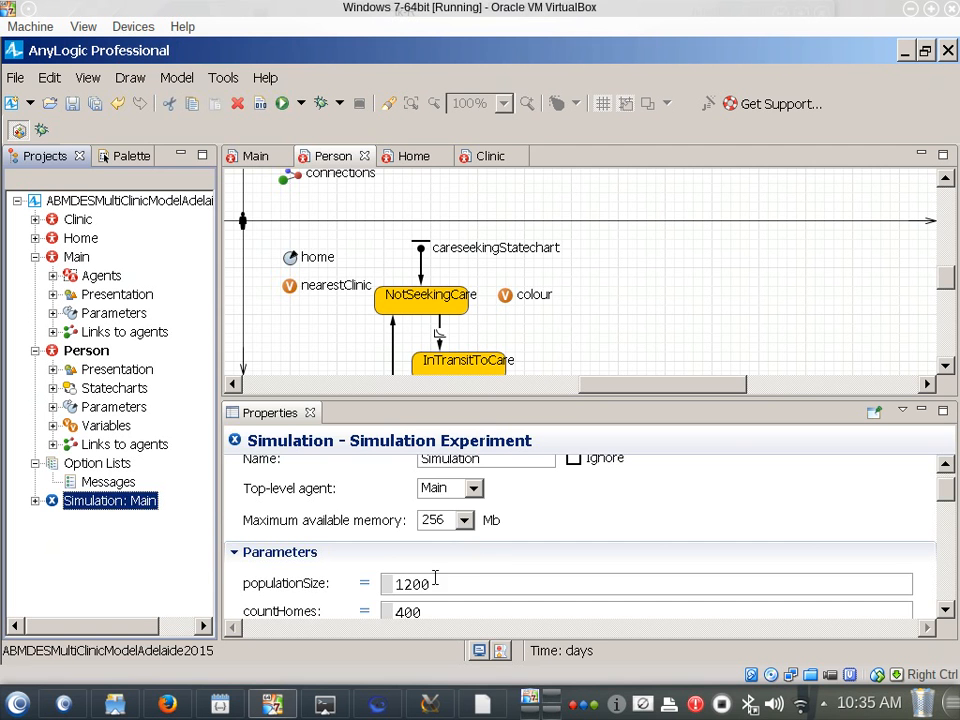
# Delete the setVelocity line from the careseekingStatechart entry point's action, keeping the jumpTo and nearestClinic lines, and save the model
pyautogui.click(425, 268)
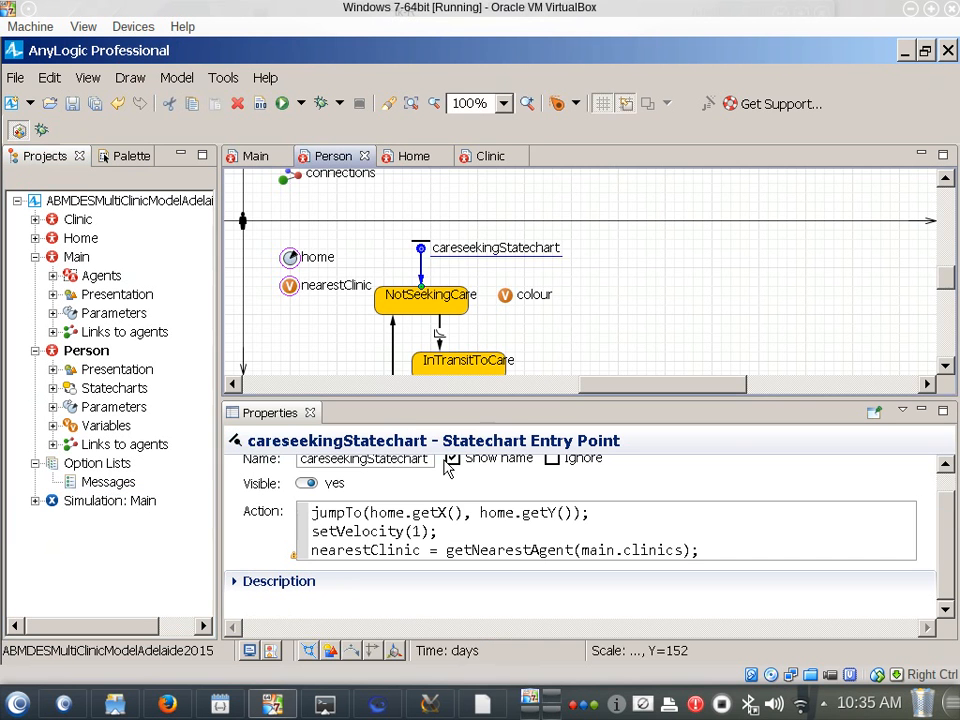
pyautogui.moveTo(448, 535); pyautogui.dragTo(305, 512)
pyautogui.hotkey('ctrl', 'x')
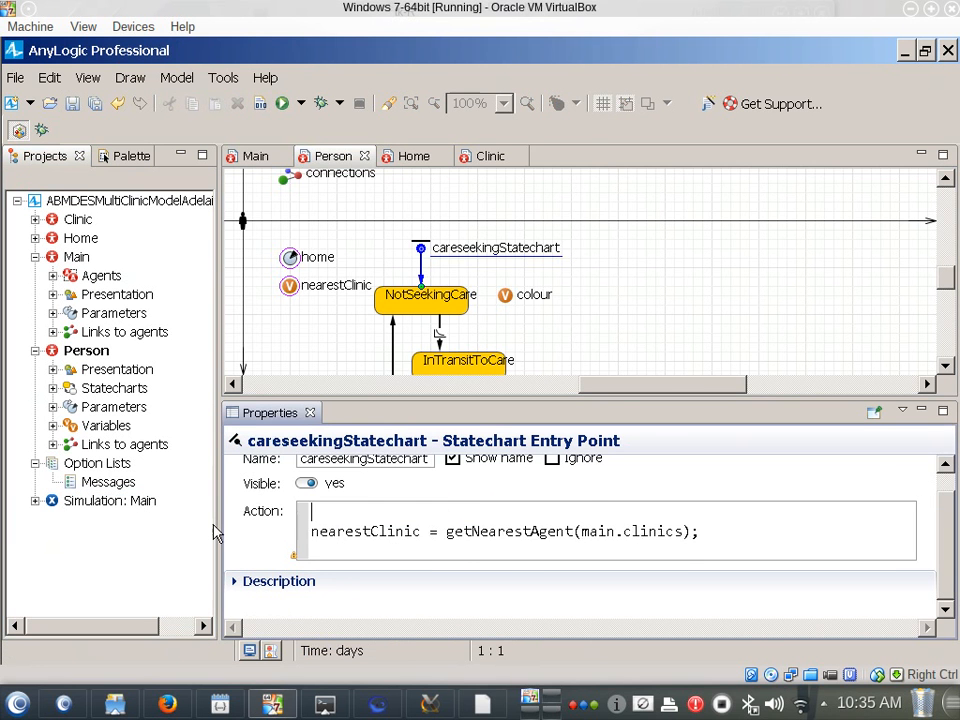
pyautogui.hotkey('ctrl', 'z')
pyautogui.press('Down')
pyautogui.press('Home')
pyautogui.hotkey('shift', 'Up')
pyautogui.press('Delete')
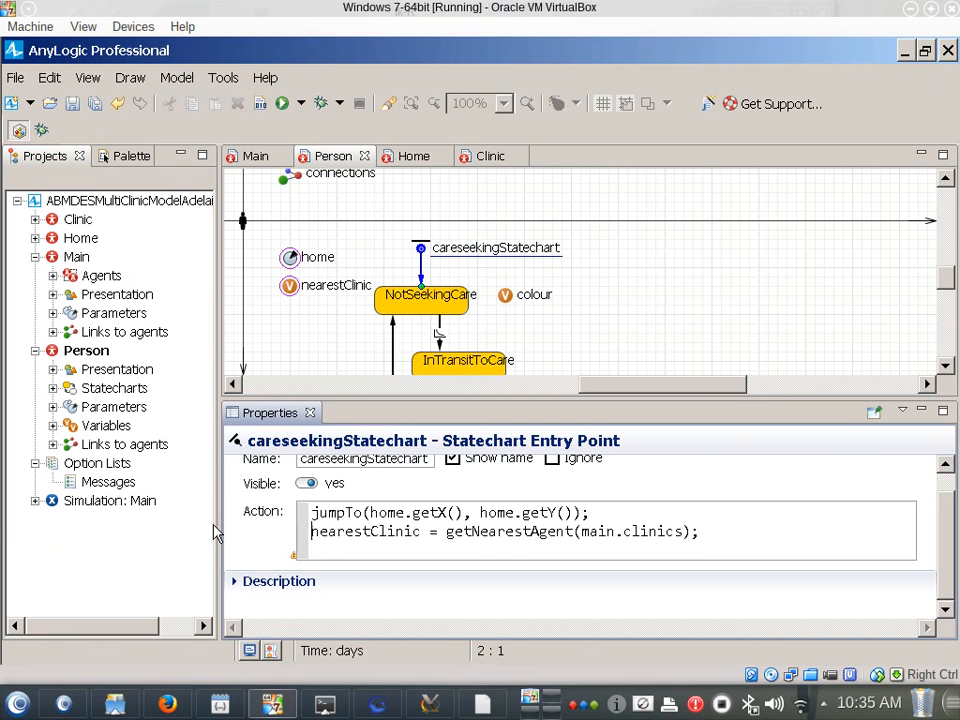
pyautogui.hotkey('ctrl', 's')
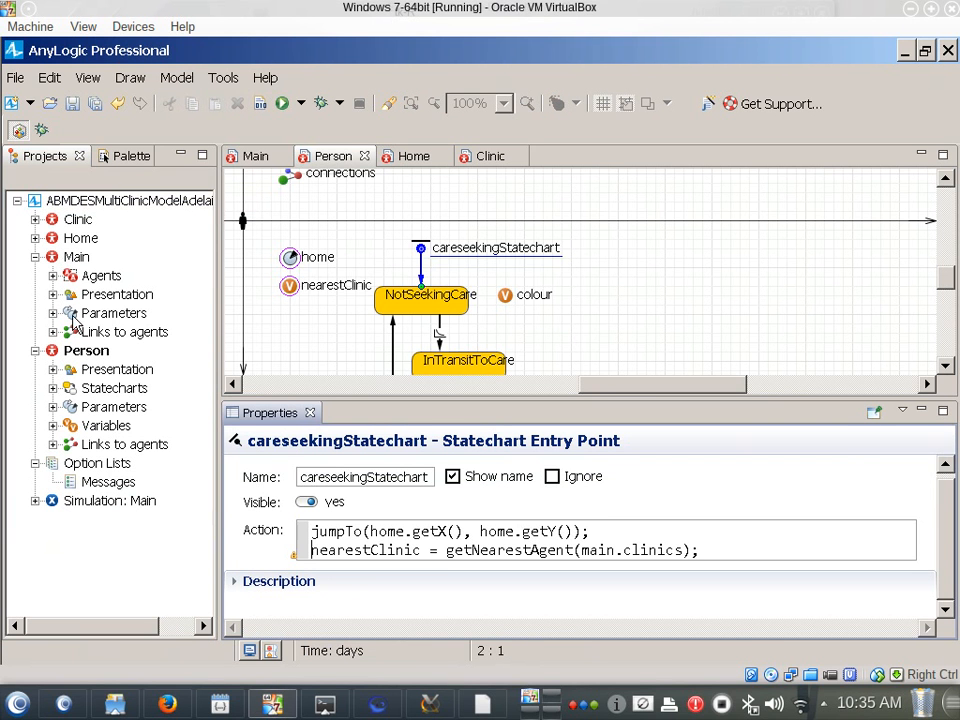
# Set the Person agent type's initial movement speed to 1 meters per second
pyautogui.click(76, 354)
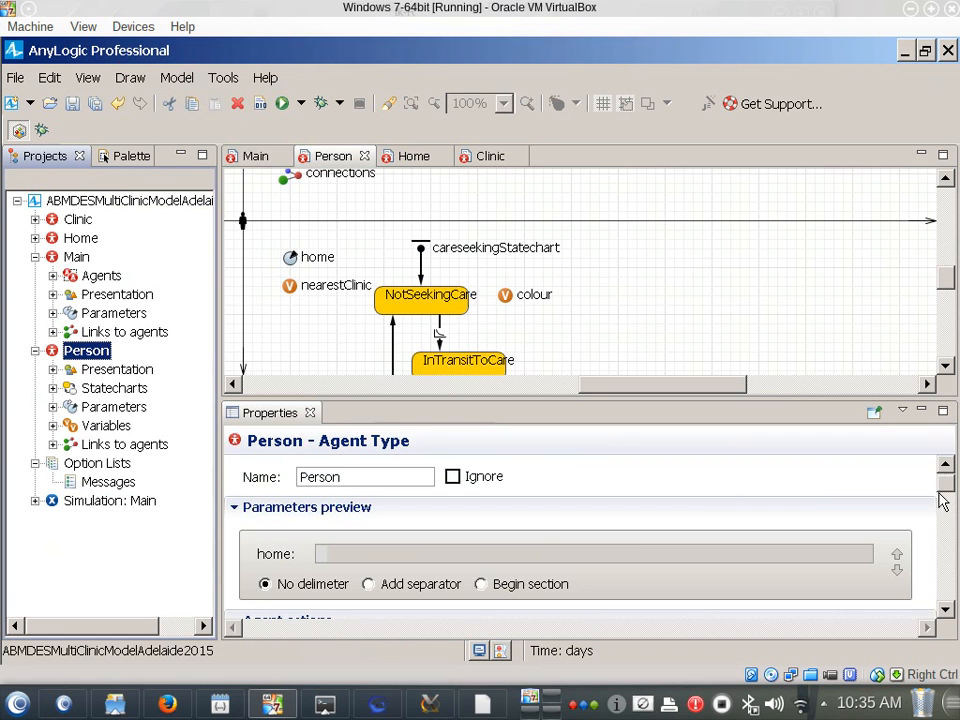
pyautogui.moveTo(945, 489); pyautogui.dragTo(949, 531)
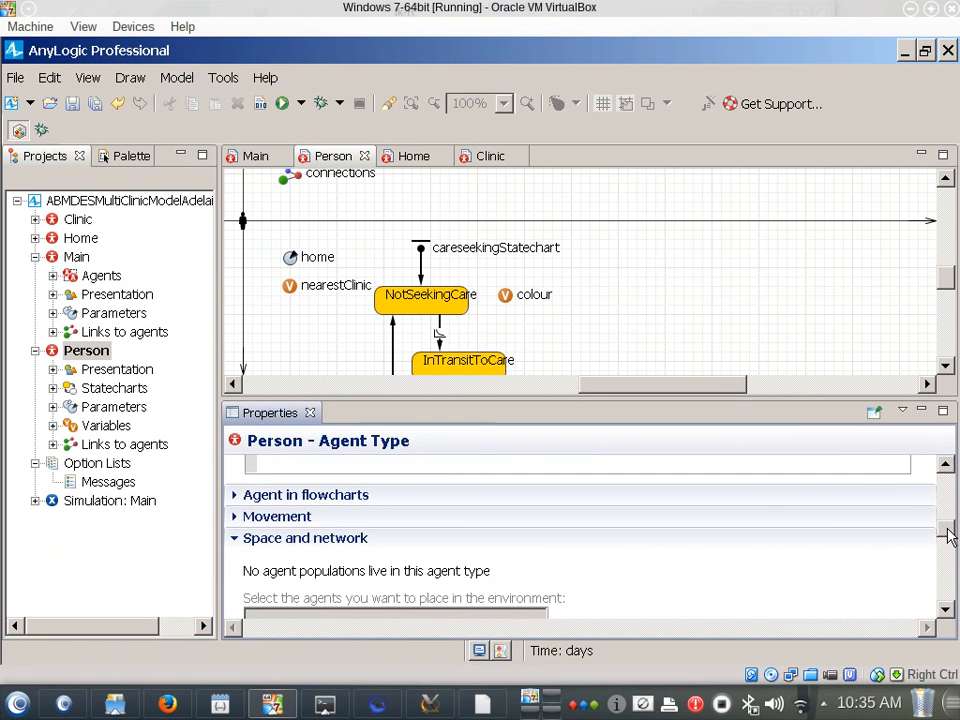
pyautogui.click(234, 517)
pyautogui.scroll(-1, 388, 523)
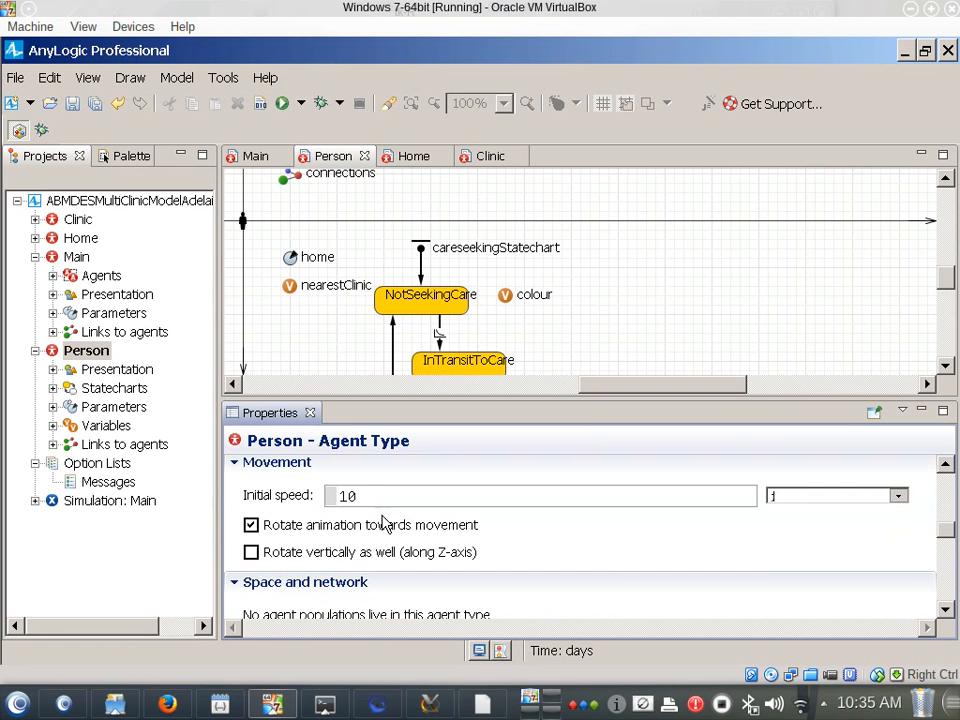
pyautogui.click(786, 502)
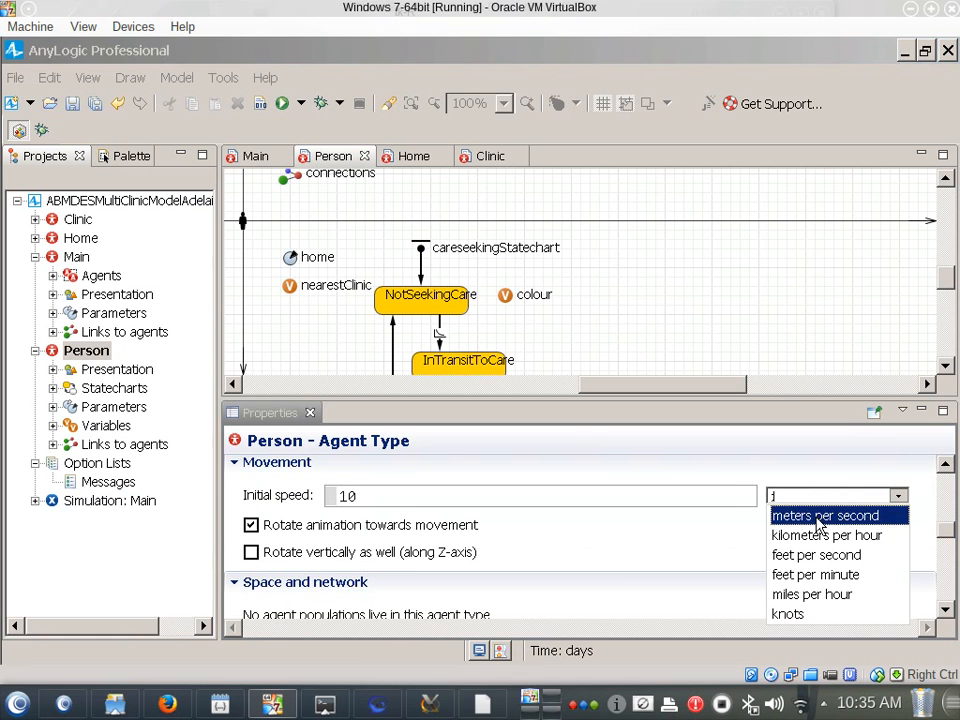
pyautogui.click(818, 517)
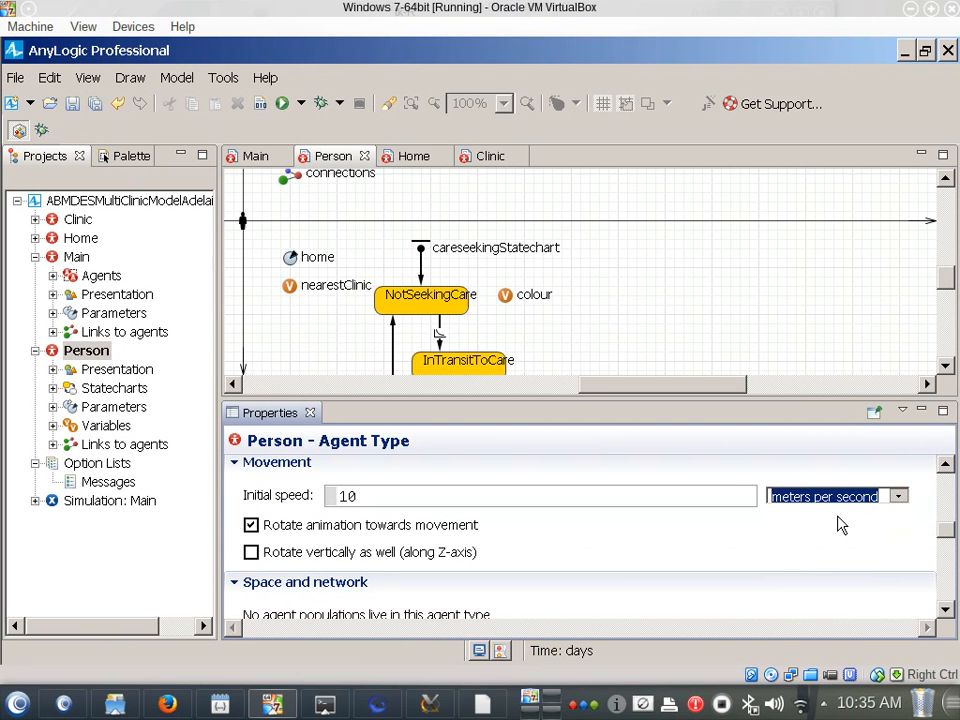
pyautogui.click(486, 494)
pyautogui.press('BackSpace')
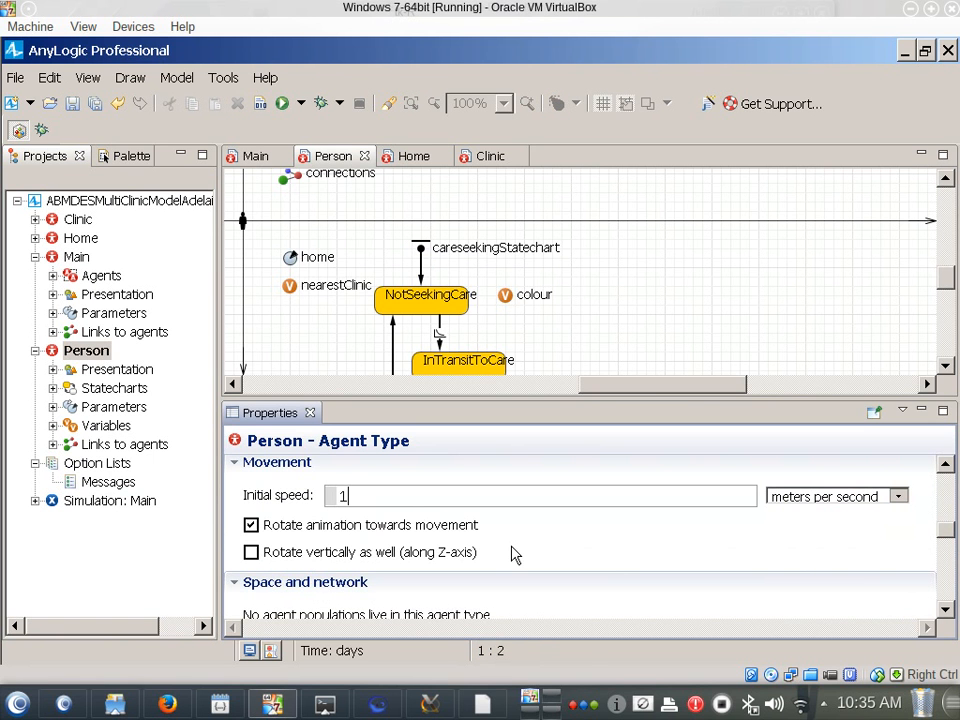
# Run the Simulation: Main experiment with the new initial speed at x5, watch the people's movement and close the simulation window
pyautogui.rightClick(86, 500)
pyautogui.click(136, 476)
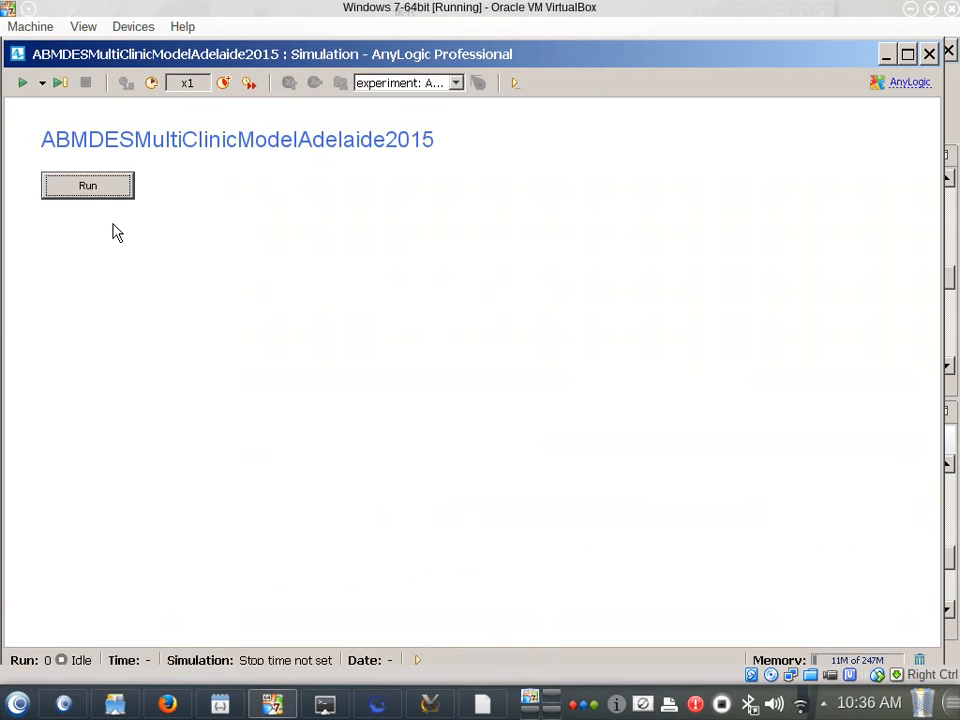
pyautogui.click(113, 192)
pyautogui.click(223, 84)
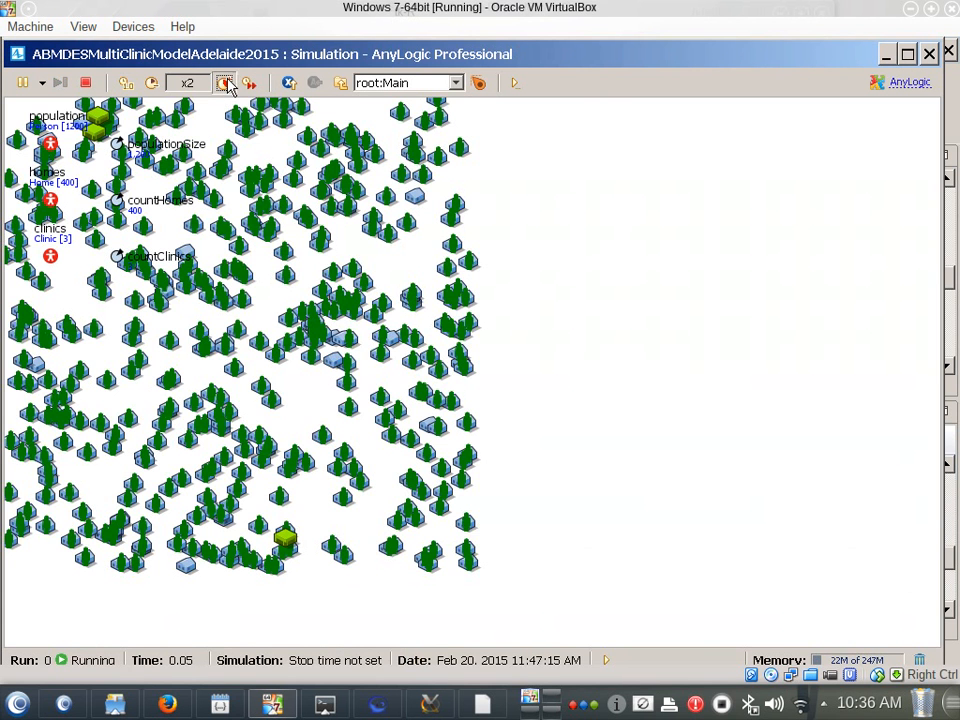
pyautogui.click(223, 84)
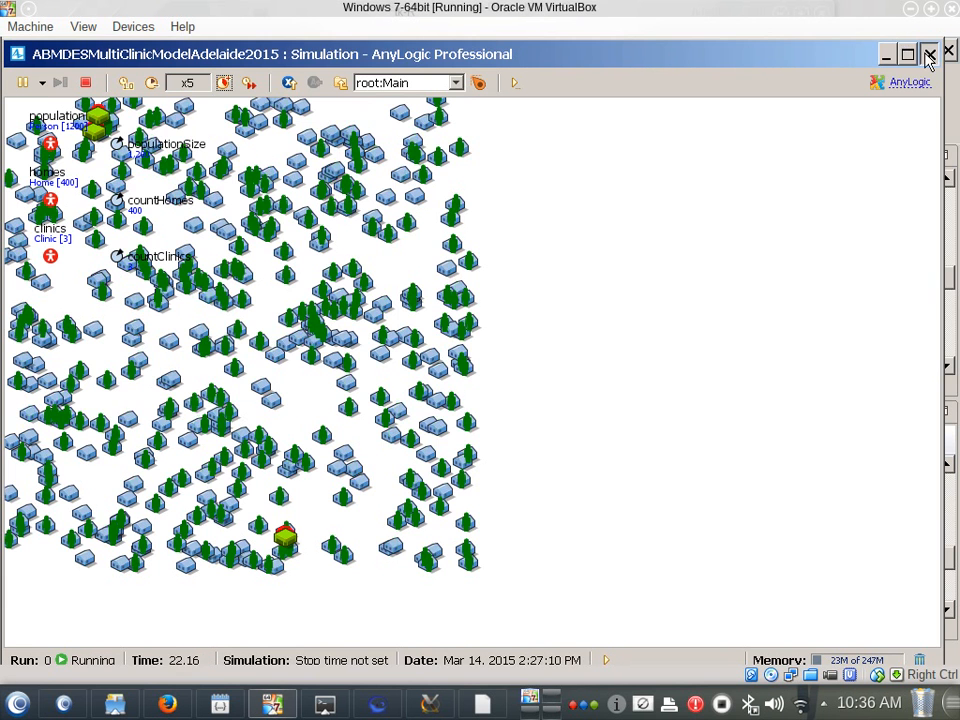
pyautogui.click(928, 55)
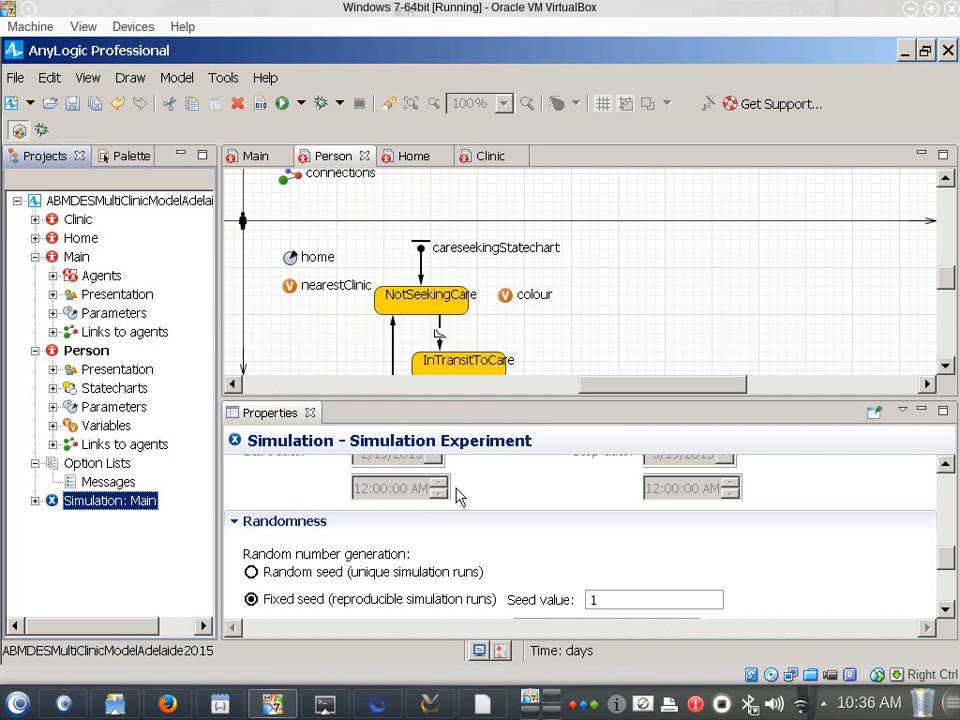
# Check the seekCare transition's rate and action and set the model's time units to hours
pyautogui.click(438, 340)
pyautogui.click(438, 338)
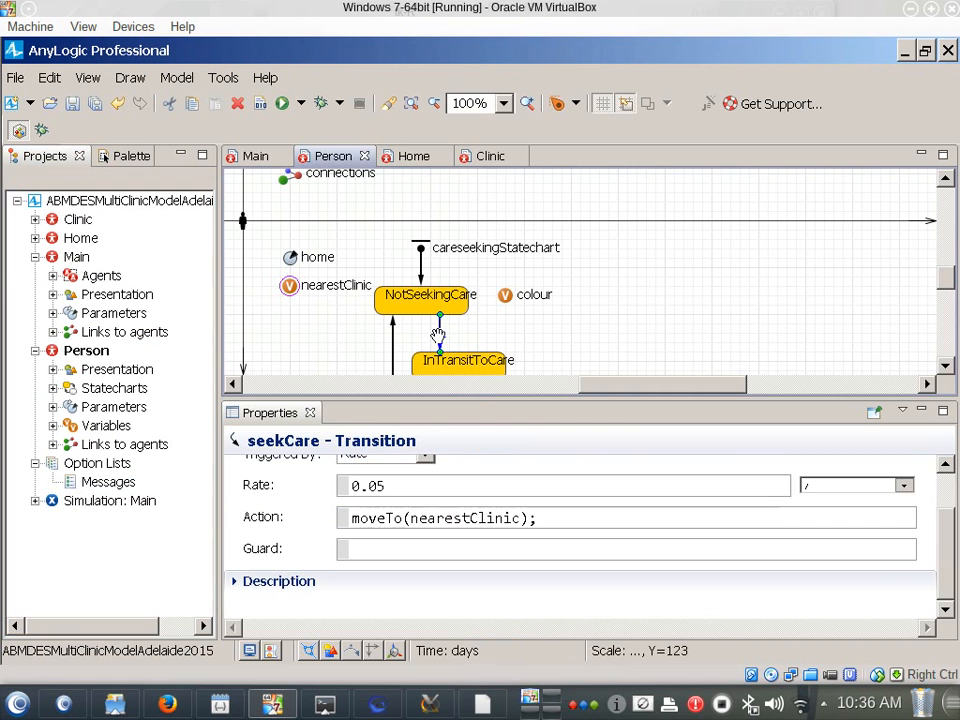
pyautogui.scroll(-1, 471, 390)
pyautogui.scroll(-1, 455, 380)
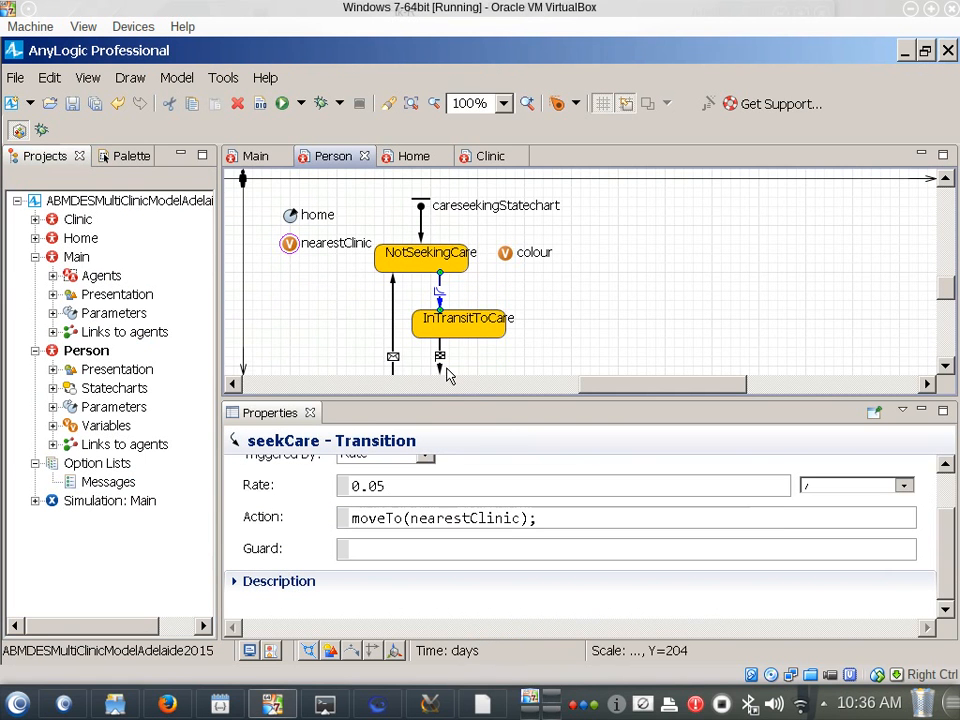
pyautogui.scroll(1, 420, 272)
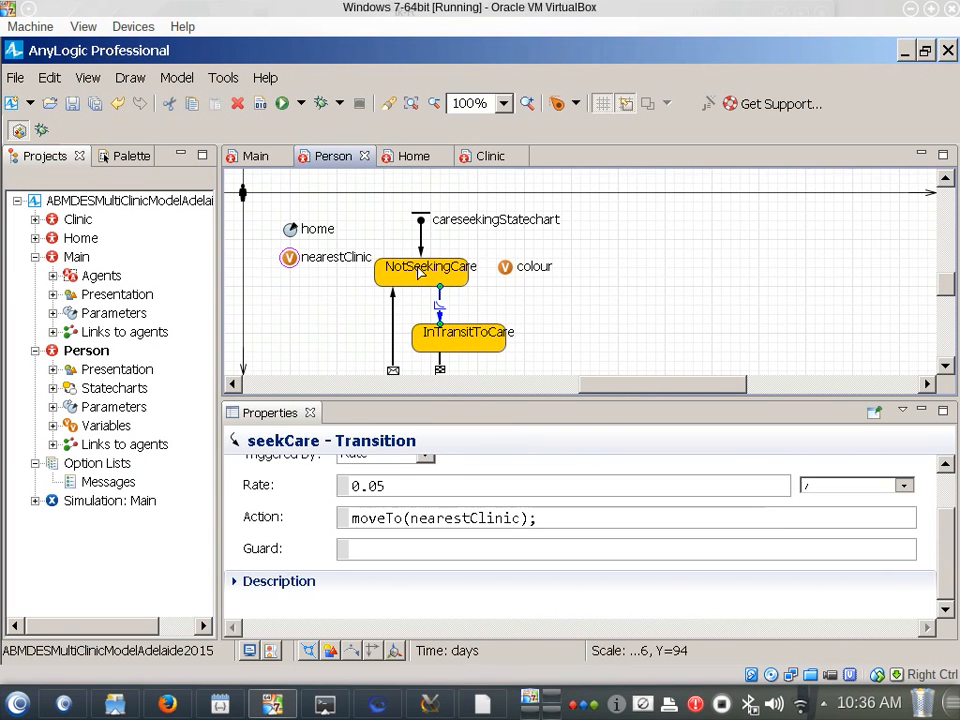
pyautogui.click(140, 203)
pyautogui.scroll(3, 470, 530)
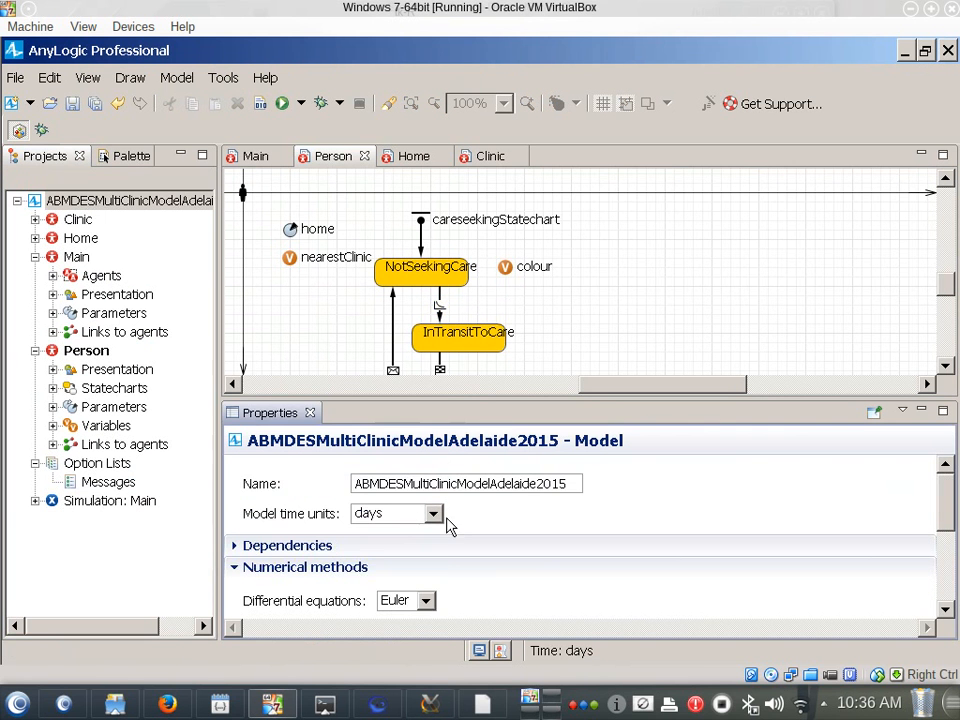
pyautogui.click(434, 514)
pyautogui.click(388, 580)
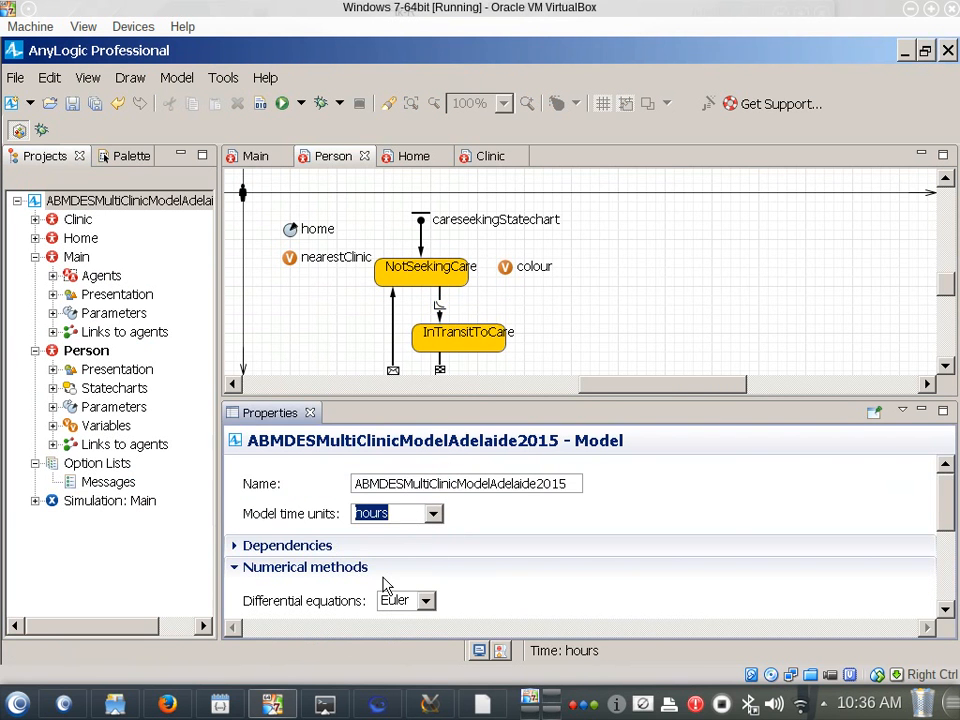
# Run the Simulation: Main experiment with hours as time units and speed the model up to x25
pyautogui.rightClick(150, 506)
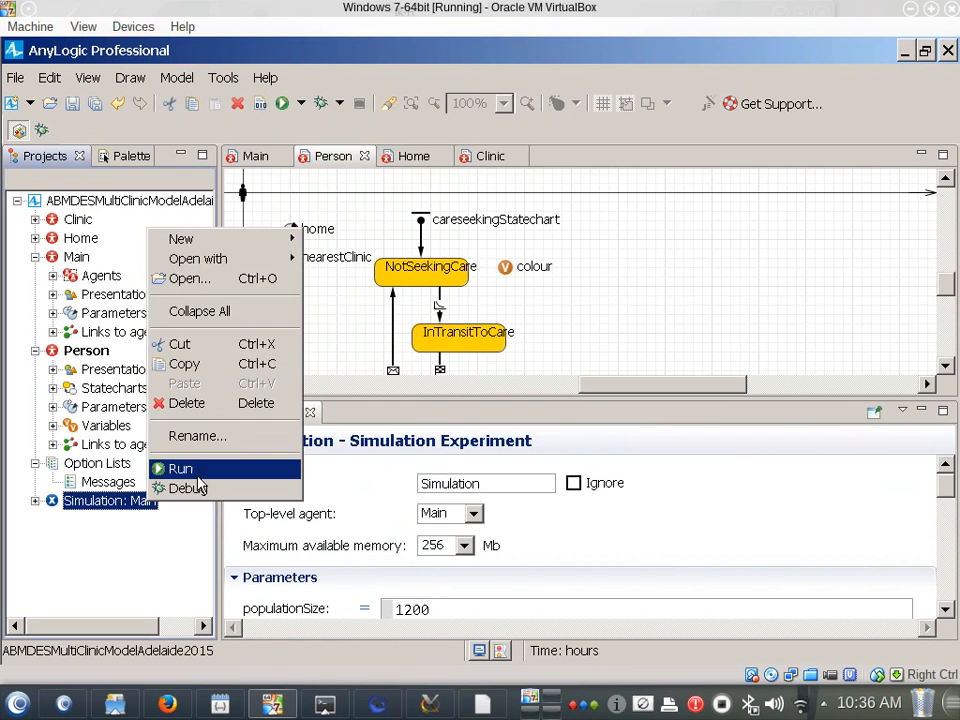
pyautogui.click(178, 468)
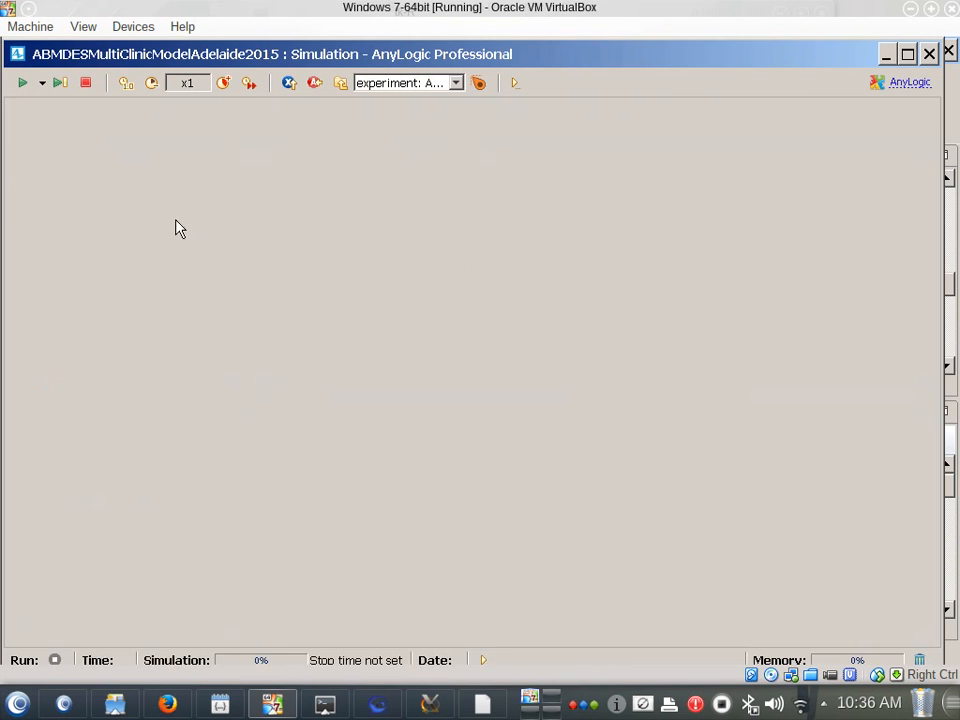
pyautogui.press('Return')
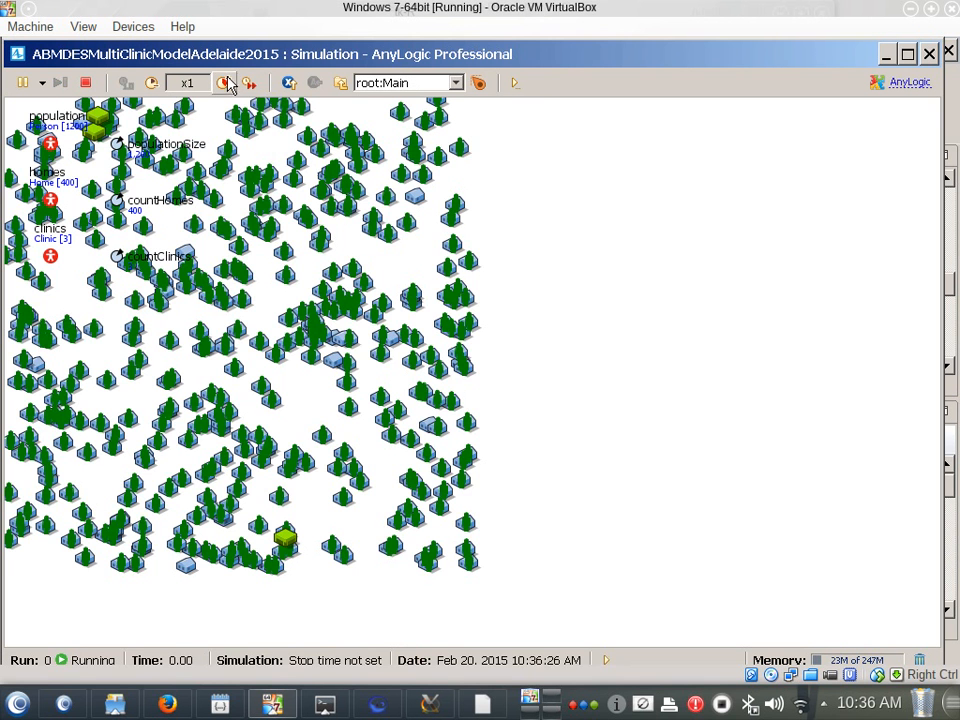
pyautogui.click(226, 84)
pyautogui.click(226, 84)
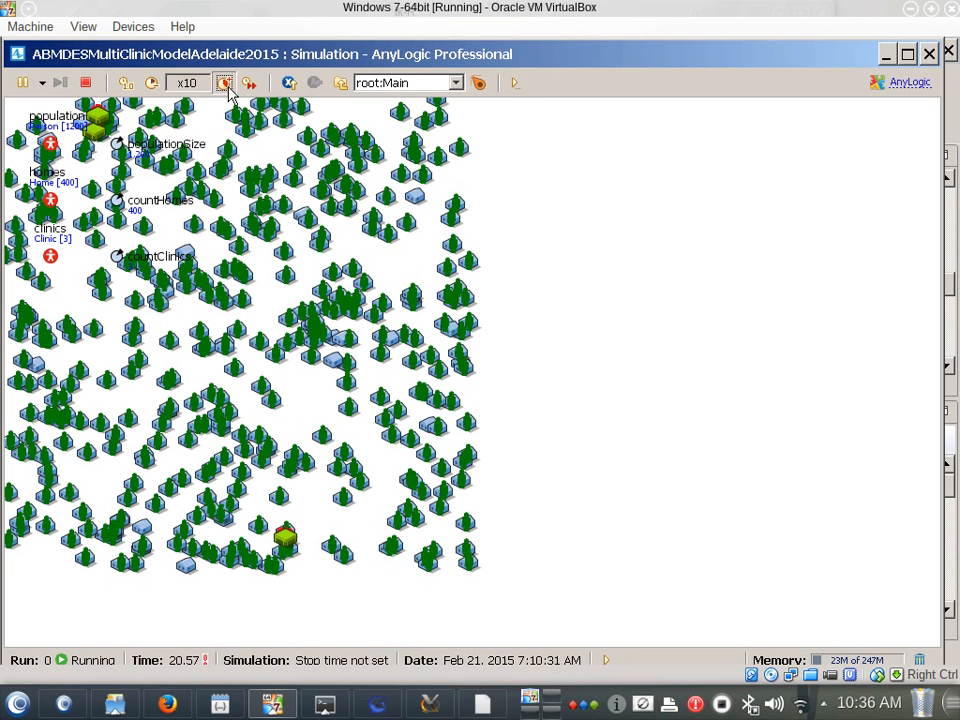
pyautogui.click(226, 86)
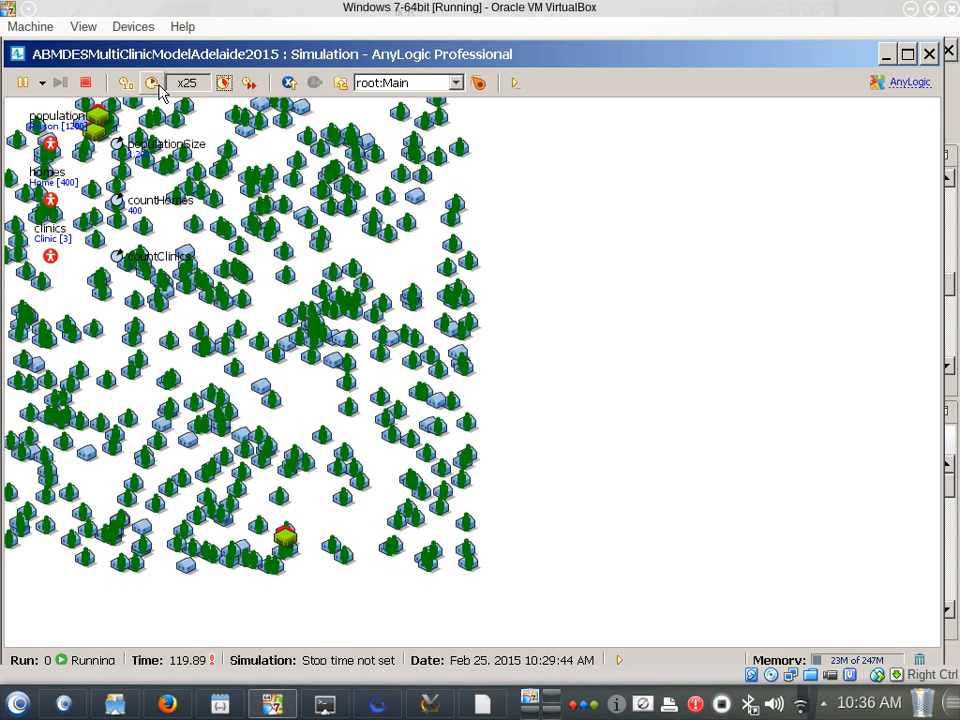
# Slow the running model down to x1/100 to watch the people's movement
pyautogui.click(151, 82)
pyautogui.click(151, 82)
pyautogui.click(151, 82)
pyautogui.click(151, 82)
pyautogui.click(151, 82)
# Slow the running model down to x1/500, stop it and start a fresh run
pyautogui.click(151, 82)
pyautogui.click(151, 82)
pyautogui.click(151, 82)
pyautogui.click(151, 82)
pyautogui.click(151, 82)
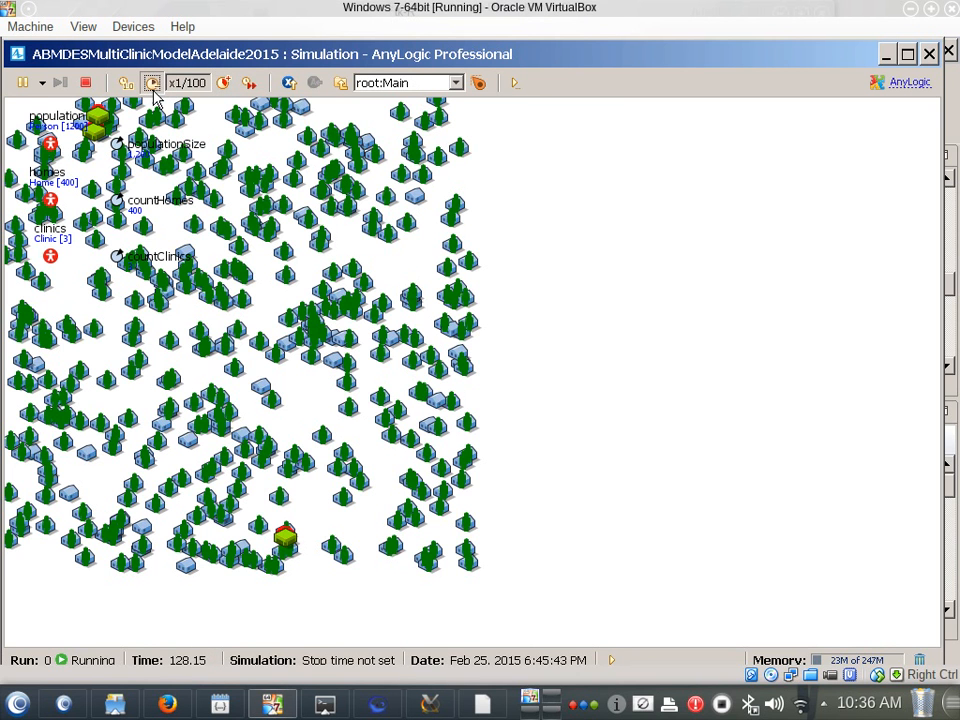
pyautogui.click(151, 82)
pyautogui.click(151, 82)
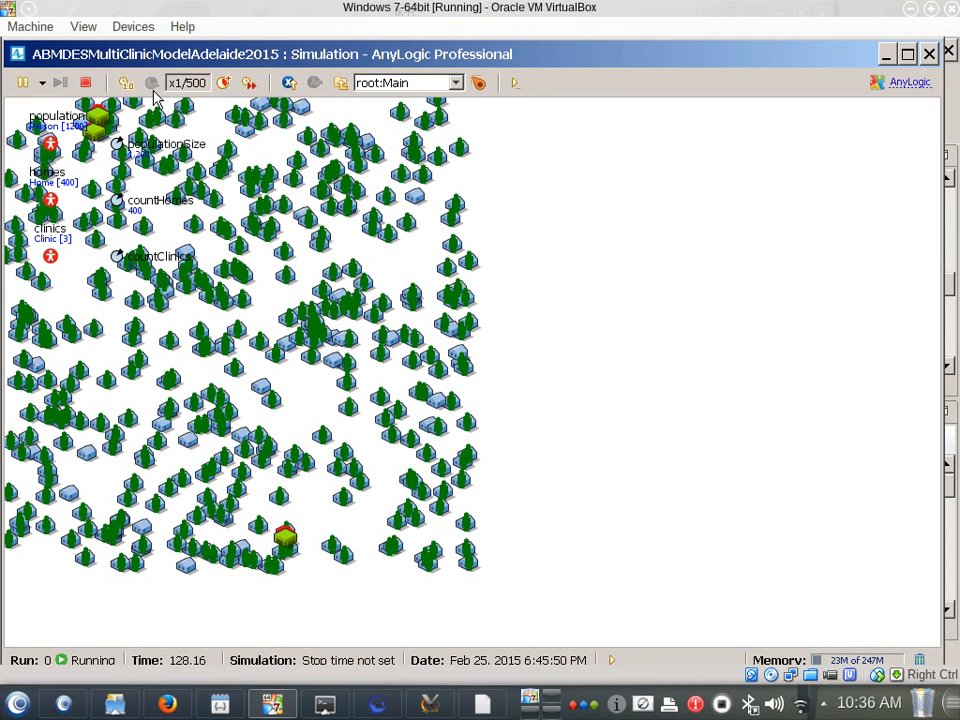
pyautogui.click(86, 82)
pyautogui.click(87, 185)
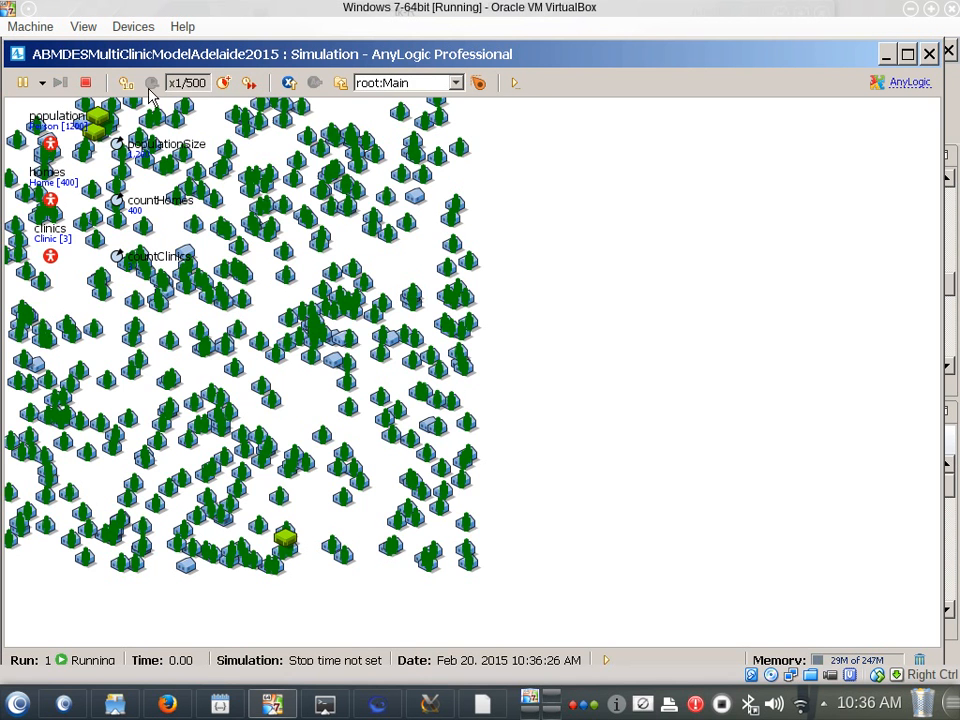
# Reset the new run to real-time speed, raise it to x25, watch the people's movement and close the simulation window
pyautogui.click(223, 82)
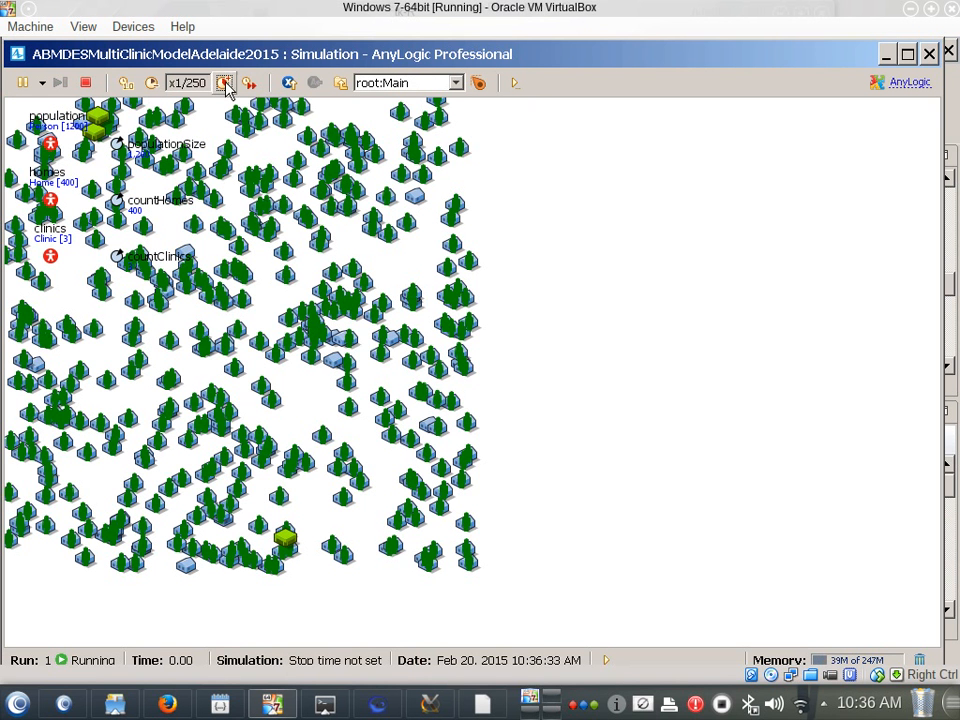
pyautogui.click(125, 84)
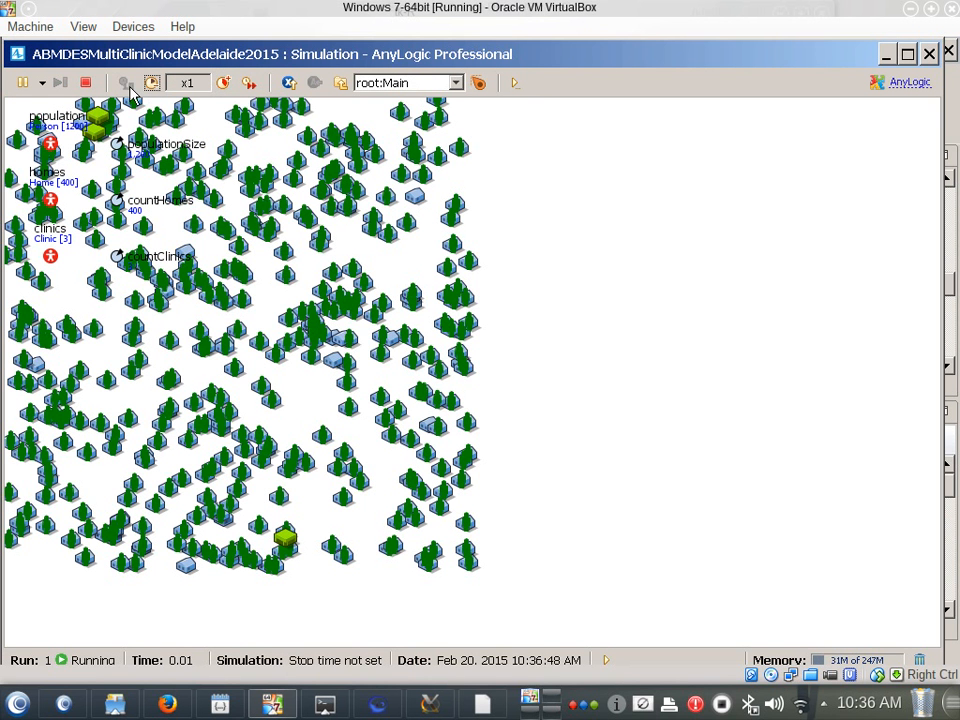
pyautogui.click(224, 84)
pyautogui.click(224, 84)
pyautogui.click(224, 84)
pyautogui.click(224, 84)
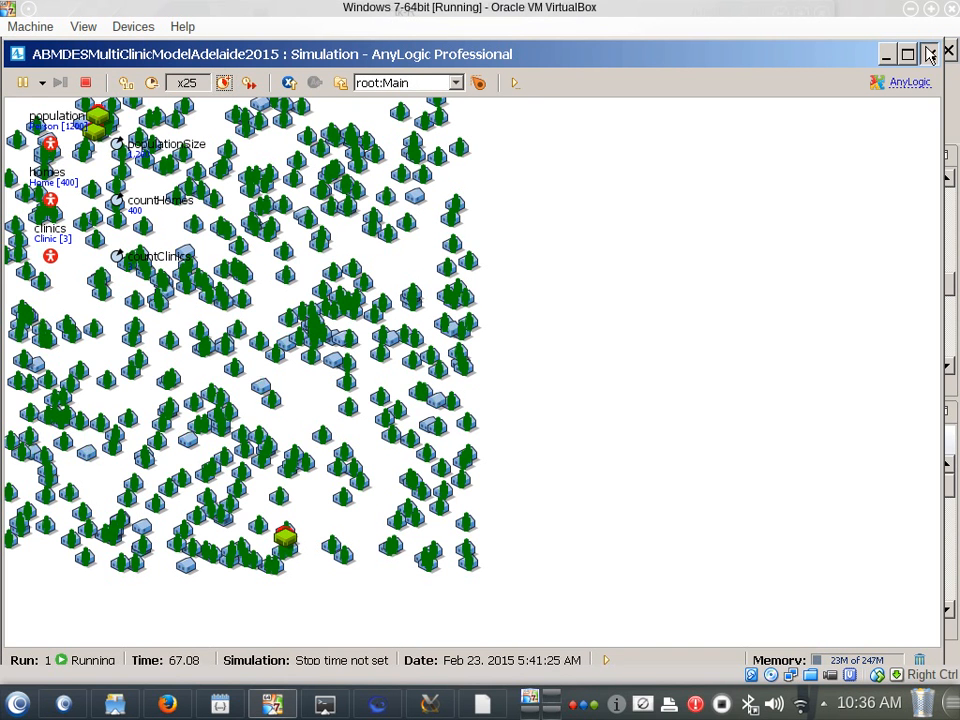
pyautogui.click(886, 55)
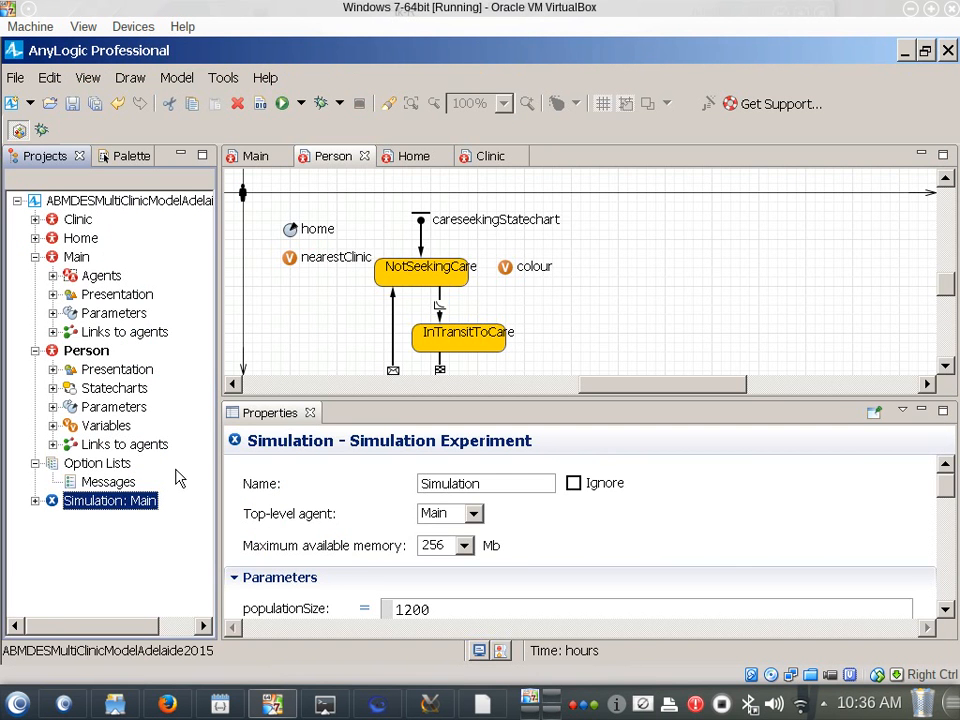
# Review the properties of Person, Simulation: Main and Main, and the entry action of careseekingStatechart
pyautogui.click(99, 355)
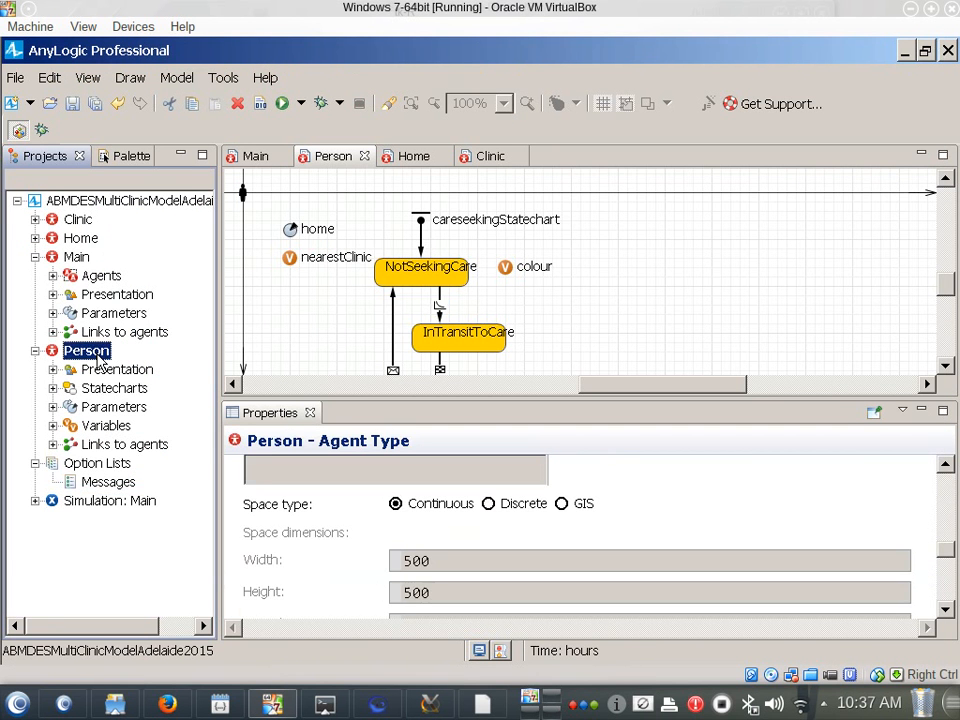
pyautogui.click(82, 504)
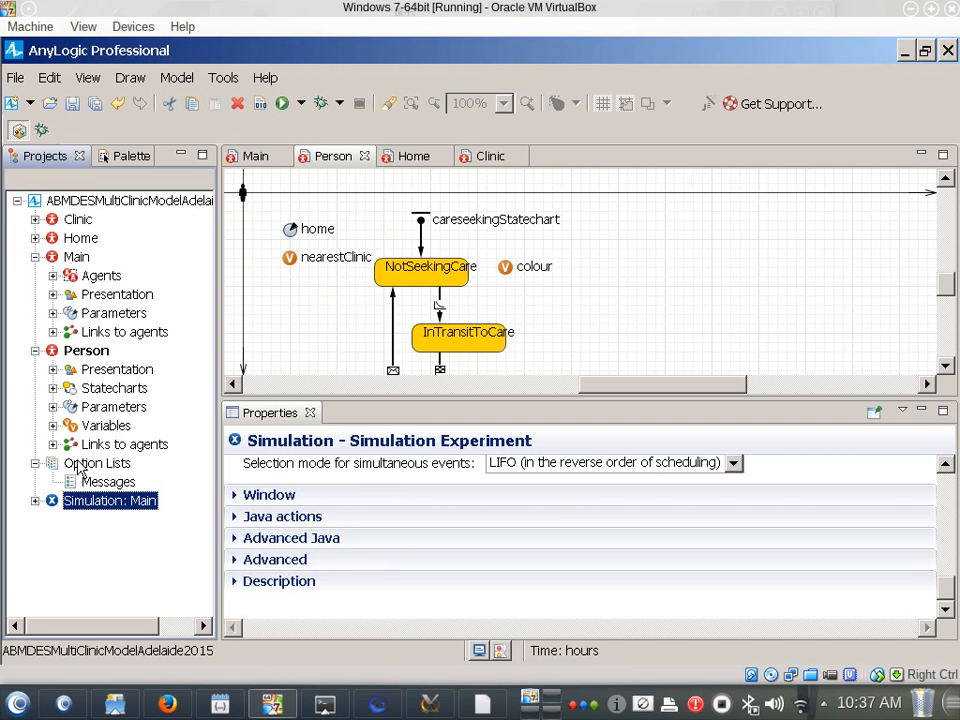
pyautogui.click(79, 351)
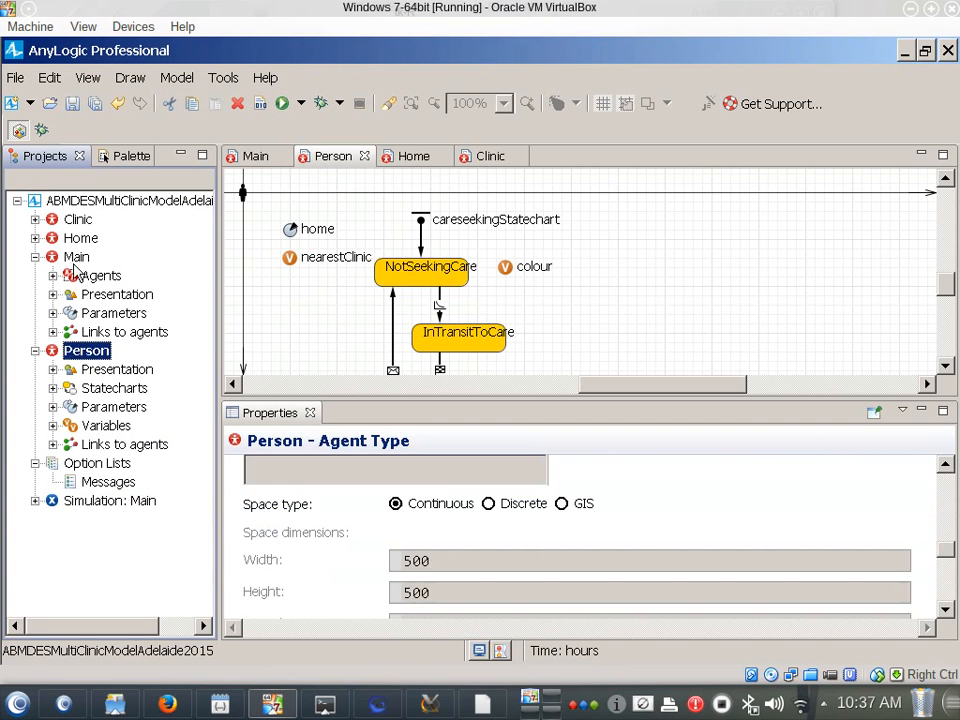
pyautogui.click(75, 258)
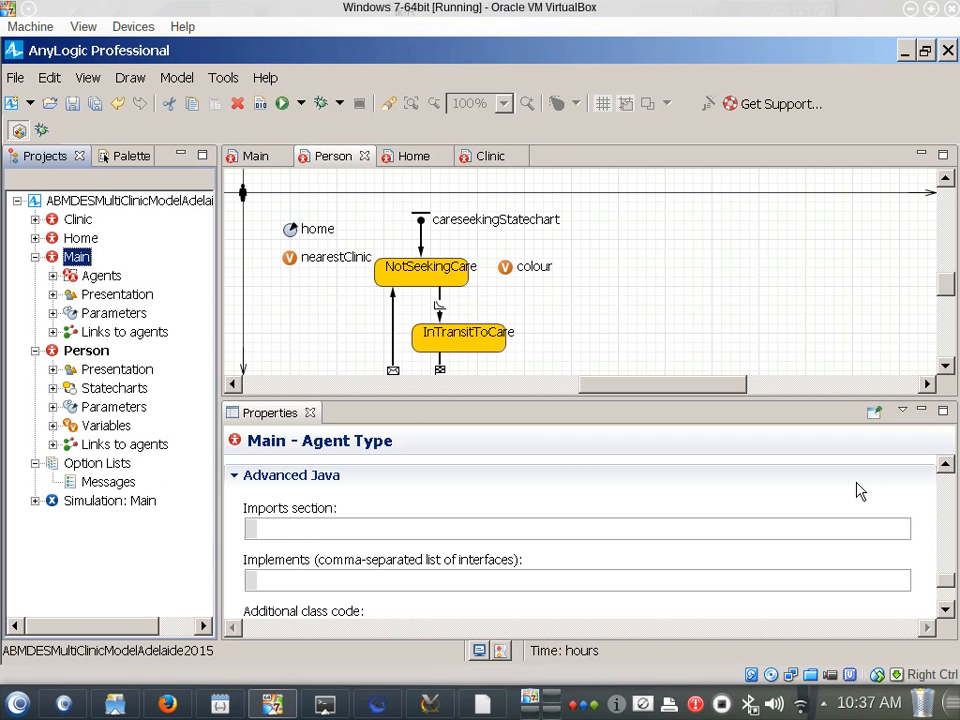
pyautogui.moveTo(944, 579); pyautogui.dragTo(941, 471)
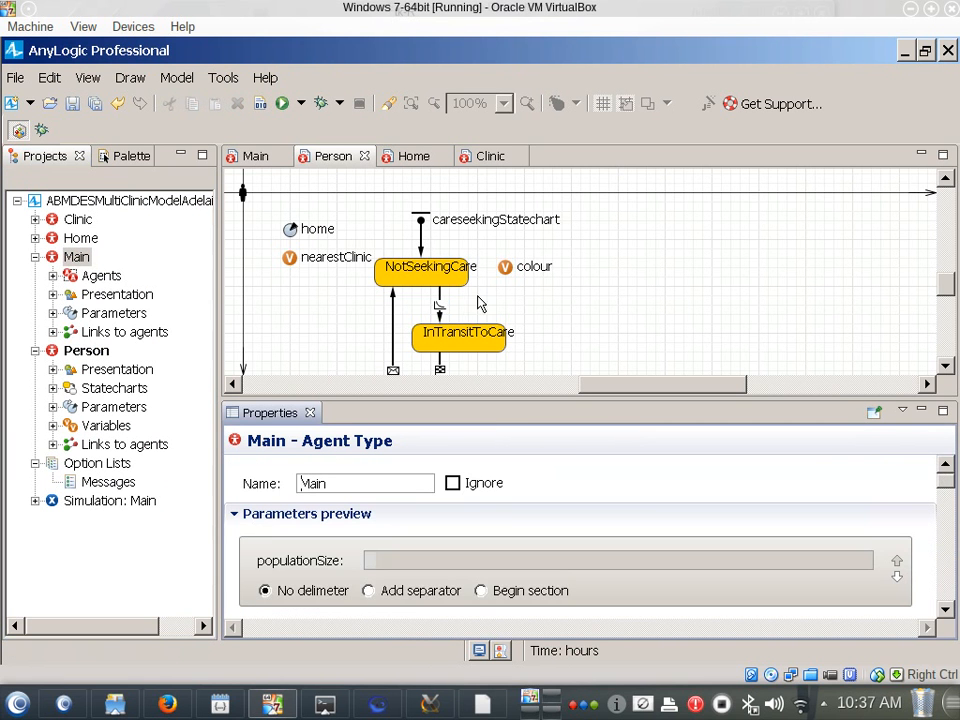
pyautogui.click(420, 247)
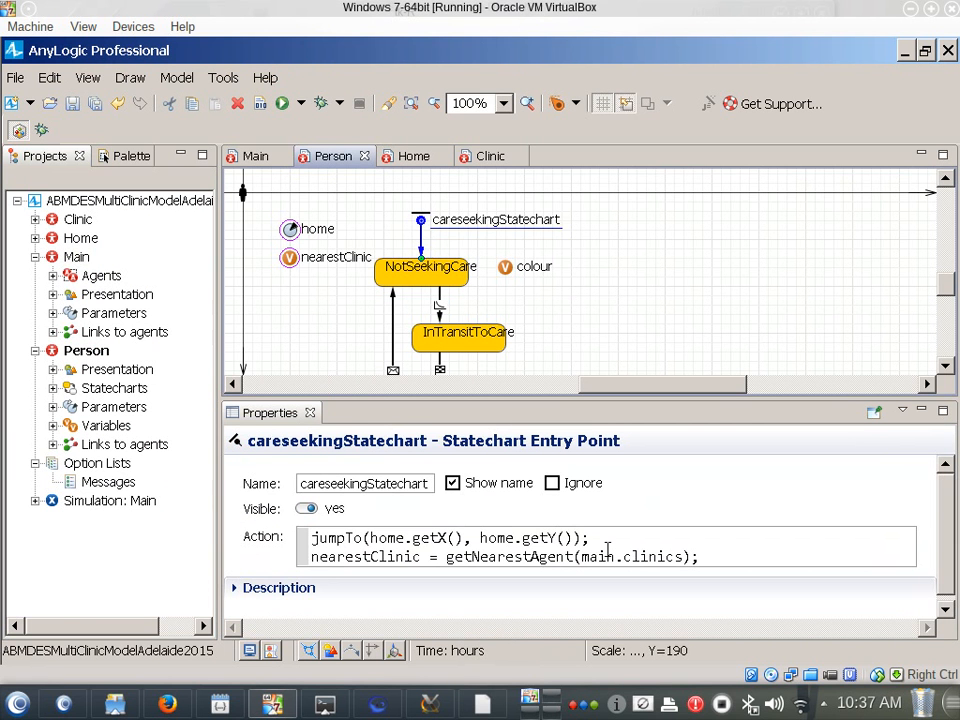
# Set the Person agent's initial speed to 0.1 meters per second and save the model
pyautogui.click(86, 352)
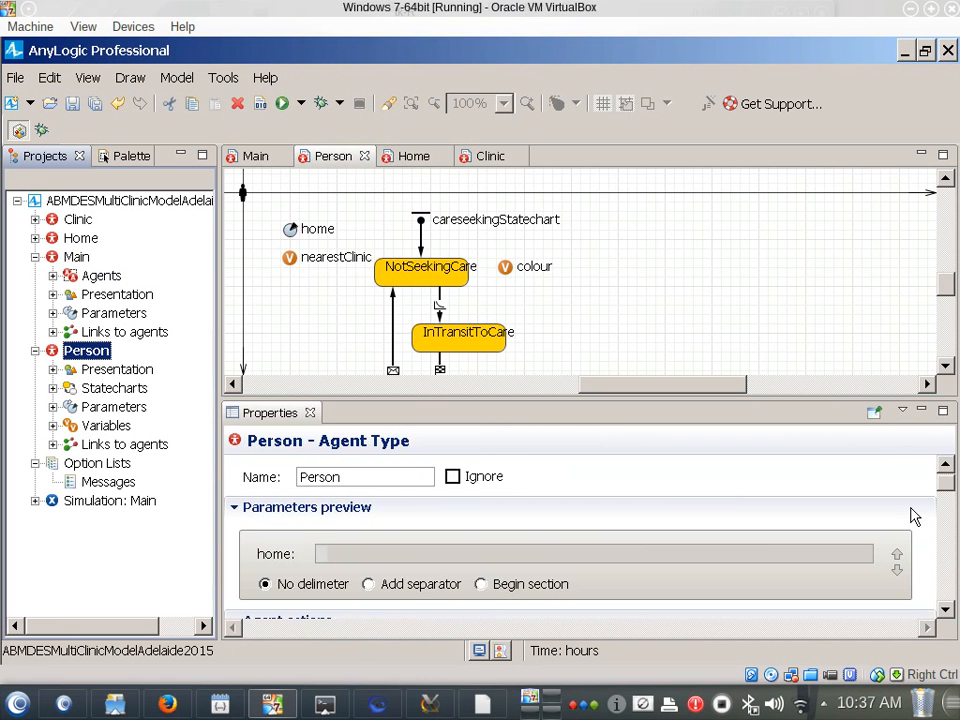
pyautogui.click(948, 487)
pyautogui.moveTo(946, 481); pyautogui.dragTo(950, 527)
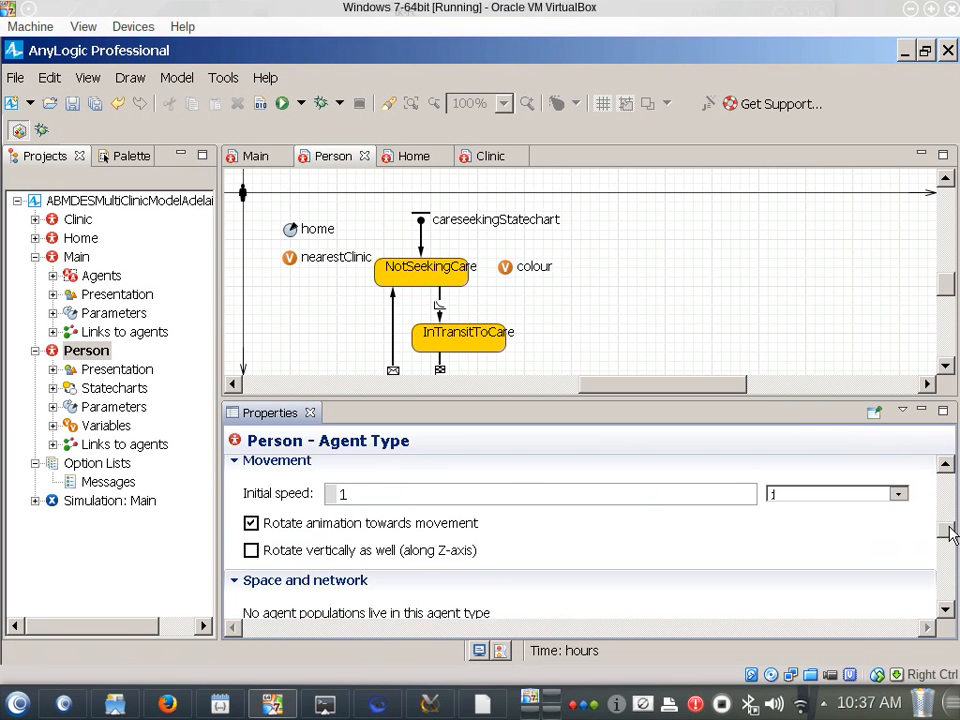
pyautogui.click(519, 495)
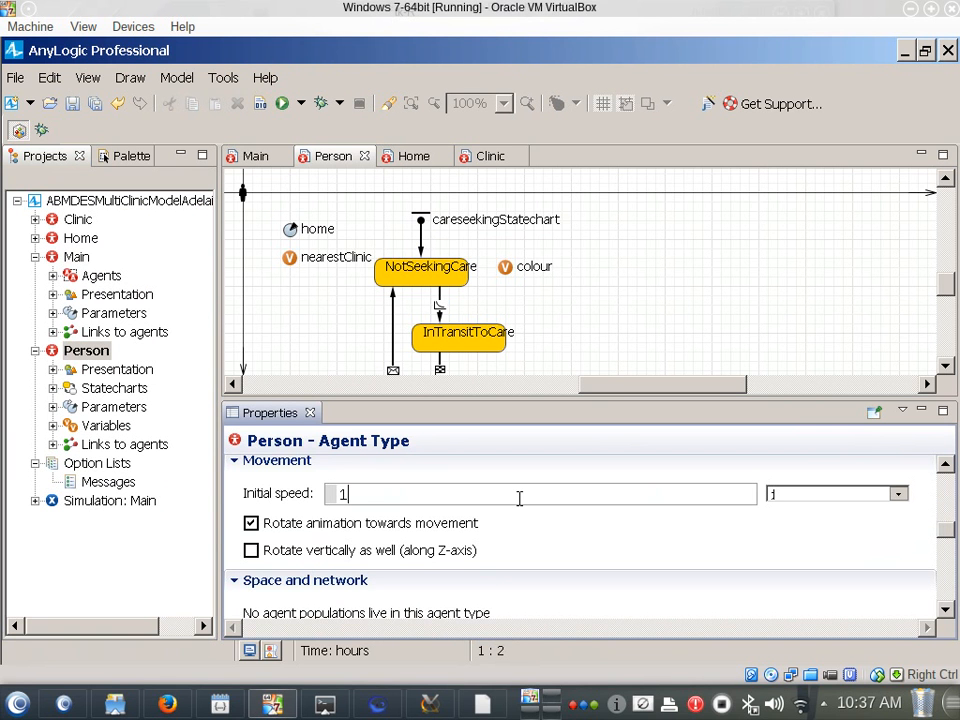
pyautogui.doubleClick(345, 495)
pyautogui.write('0.1')
pyautogui.press('Left')
pyautogui.hotkey('ctrl', 's')
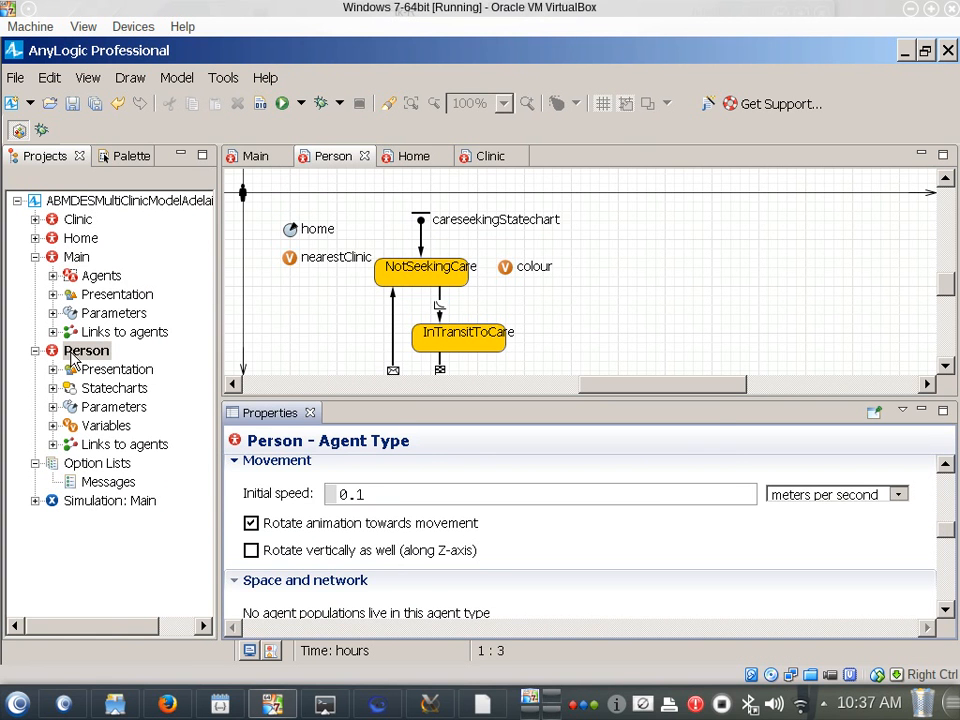
# Run the Simulation: Main experiment with the 0.1 speed at up to x10, watch the people's movement and close the simulation window
pyautogui.rightClick(90, 505)
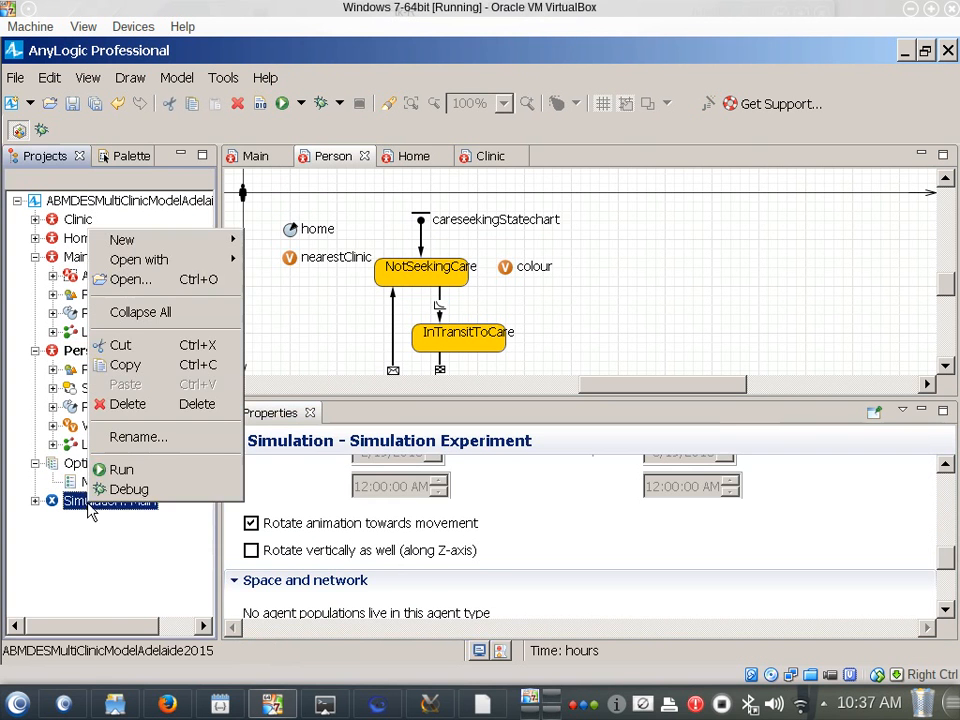
pyautogui.click(136, 469)
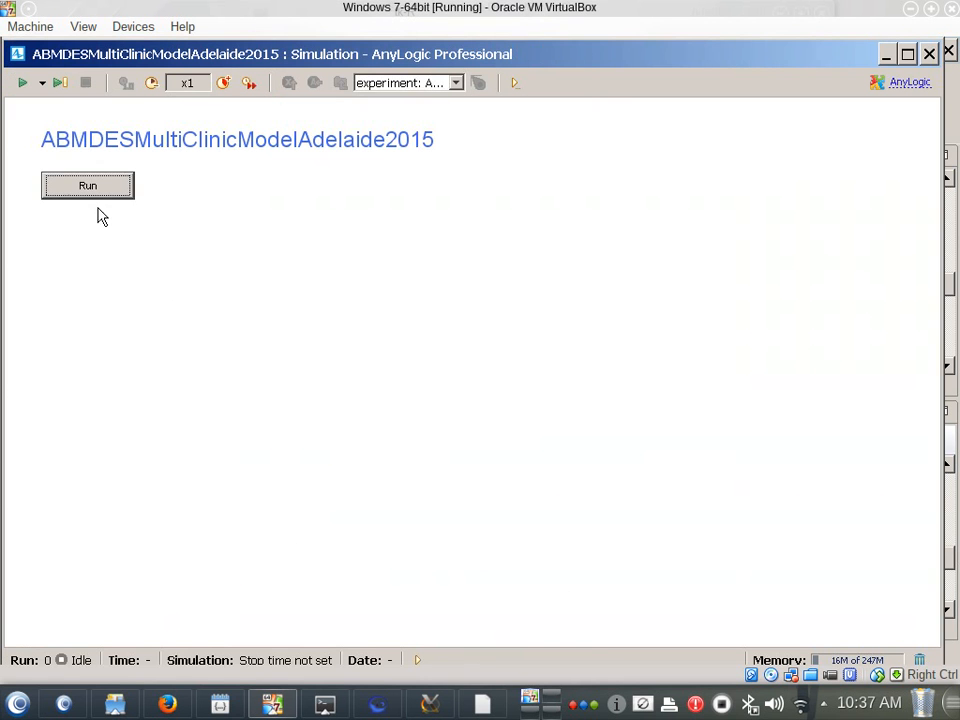
pyautogui.press('Return')
pyautogui.click(223, 82)
pyautogui.click(223, 82)
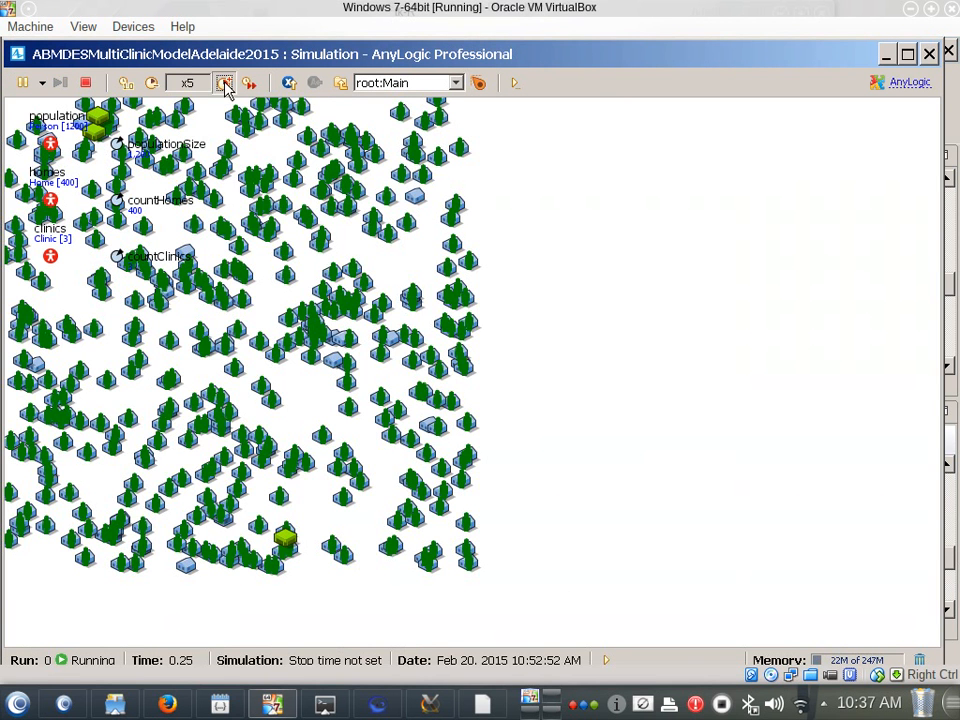
pyautogui.click(223, 82)
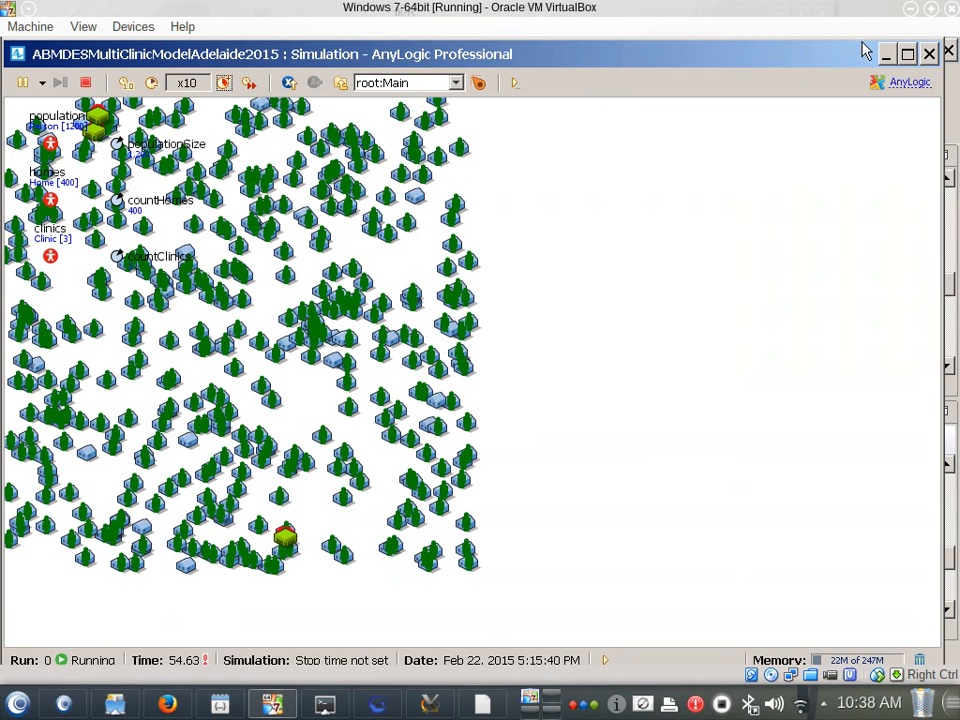
pyautogui.click(907, 53)
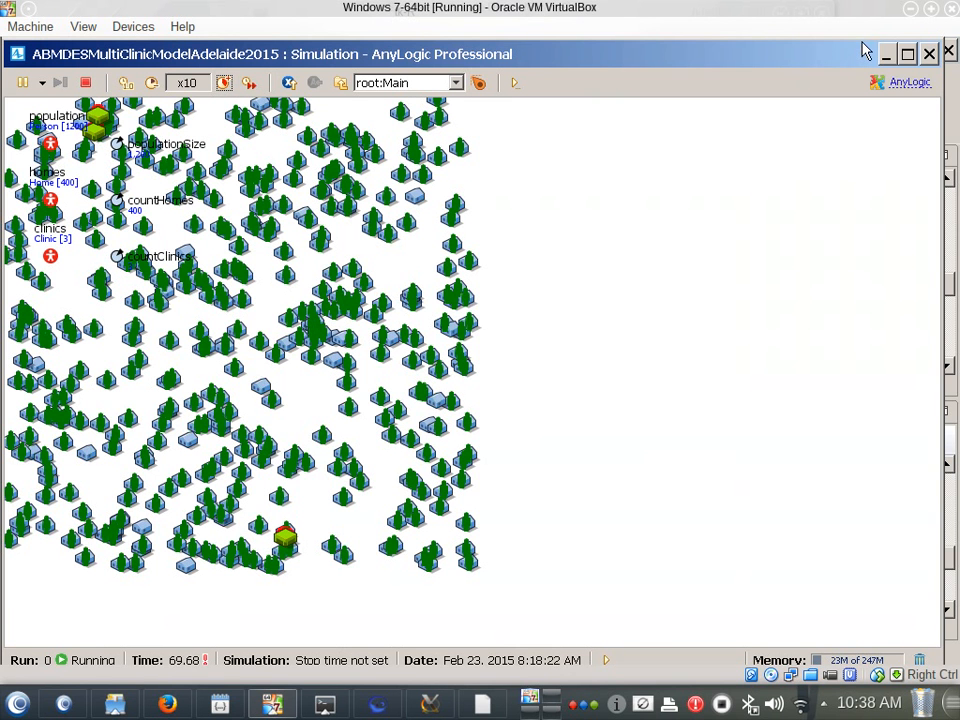
pyautogui.click(948, 50)
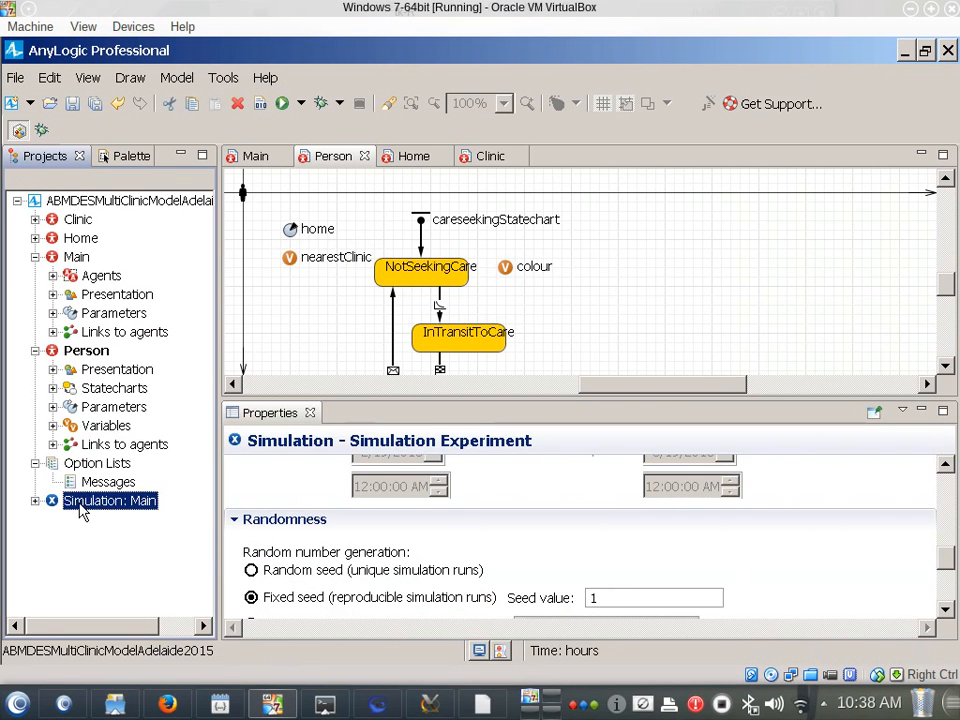
# Set the Person agent's initial speed to 0.01 meters per second and save the model
pyautogui.click(86, 351)
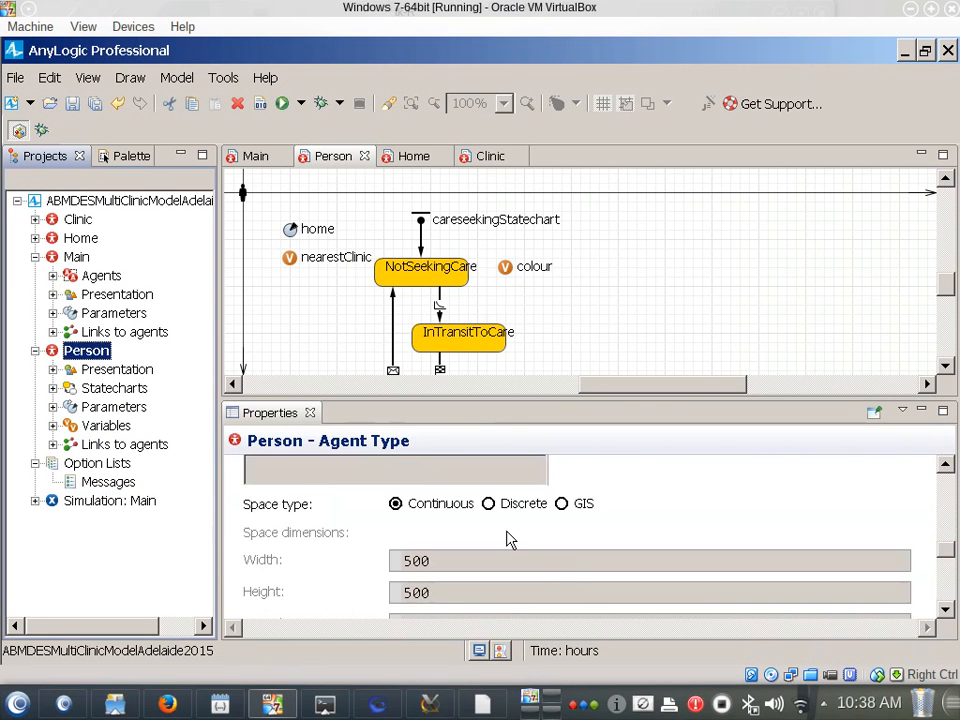
pyautogui.scroll(-5, 508, 538)
pyautogui.scroll(-2, 505, 548)
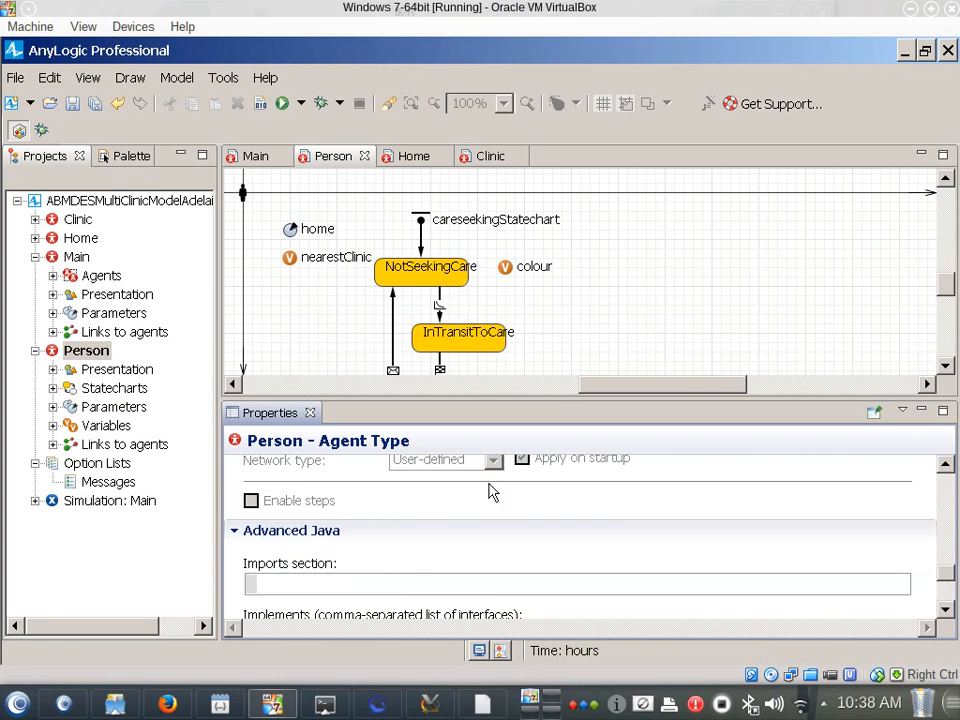
pyautogui.scroll(6, 489, 470)
pyautogui.scroll(3, 490, 485)
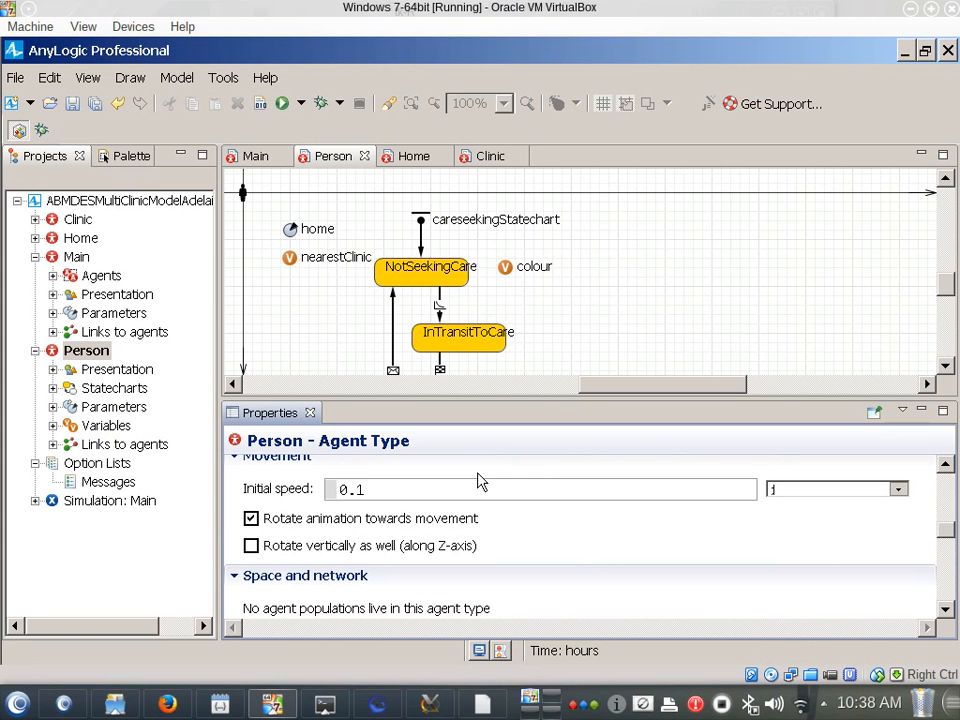
pyautogui.click(478, 487)
pyautogui.press('Left')
pyautogui.write('0')
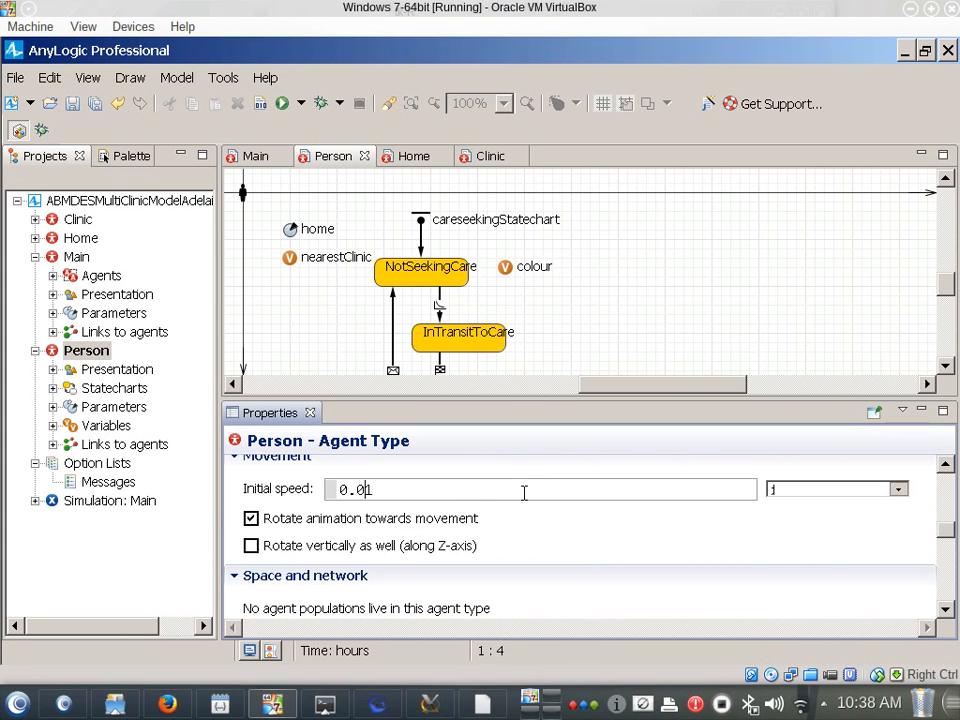
# Run the Simulation: Main experiment with the 0.01 speed and raise the model speed to x2
pyautogui.rightClick(78, 350)
pyautogui.rightClick(66, 500)
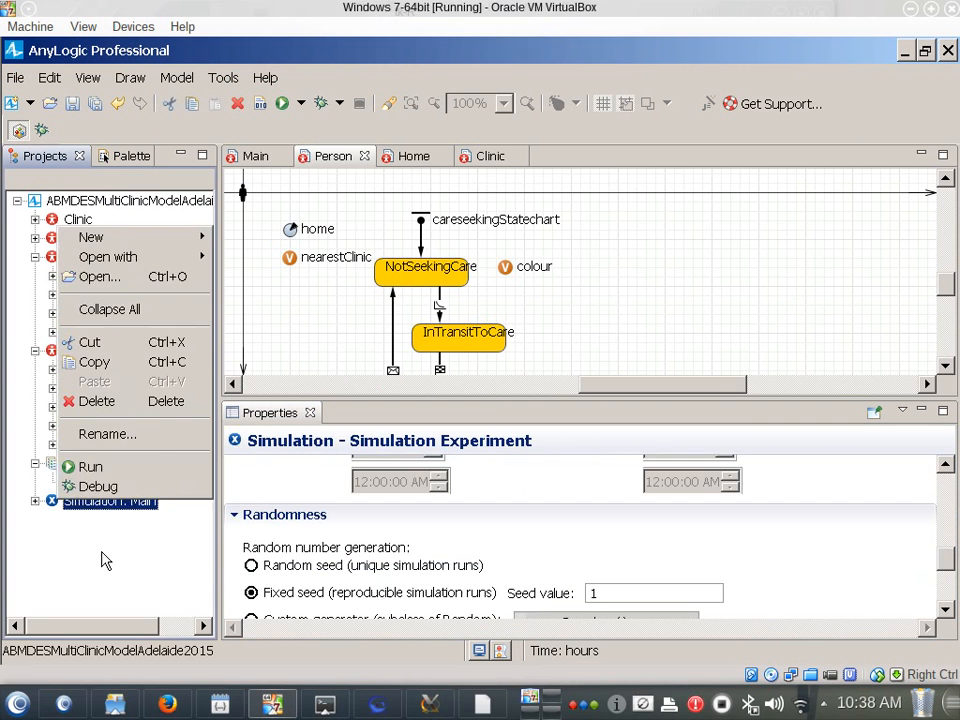
pyautogui.click(107, 466)
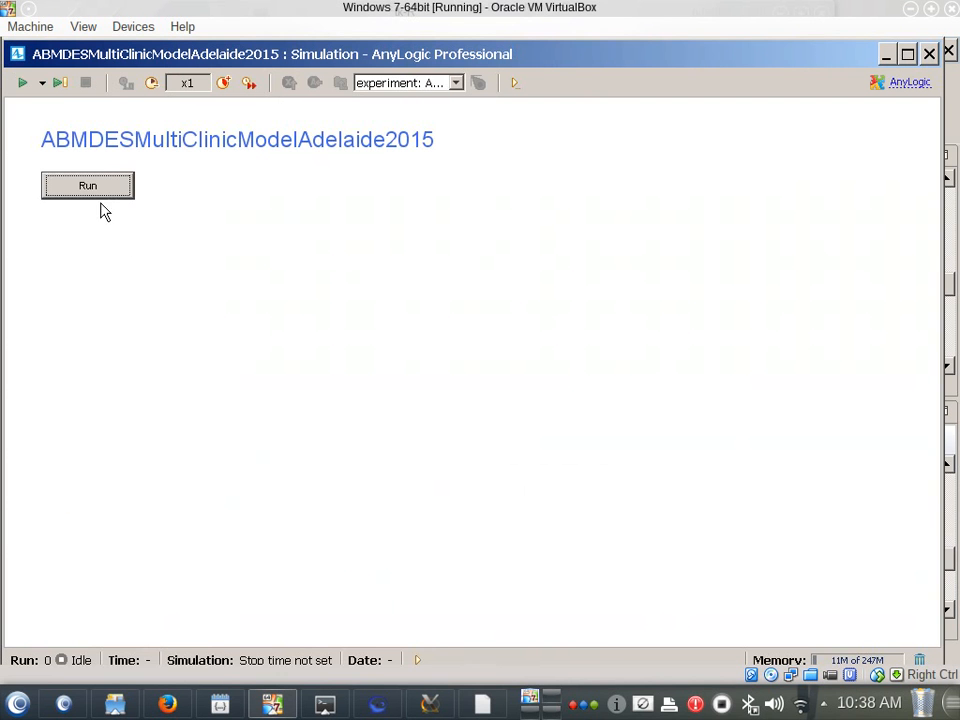
pyautogui.click(100, 192)
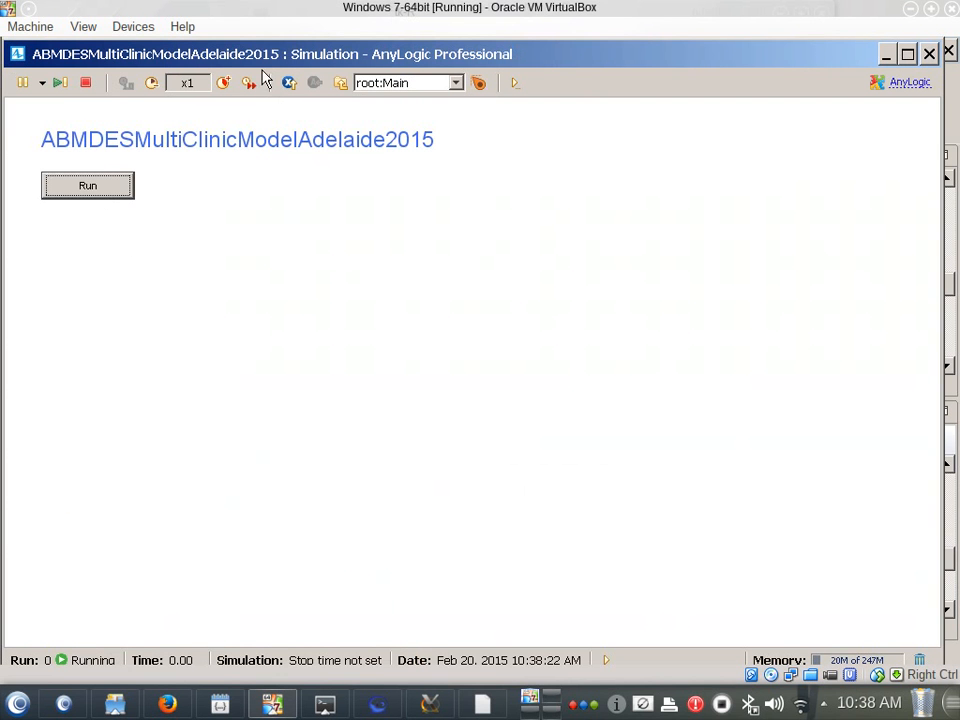
pyautogui.click(225, 85)
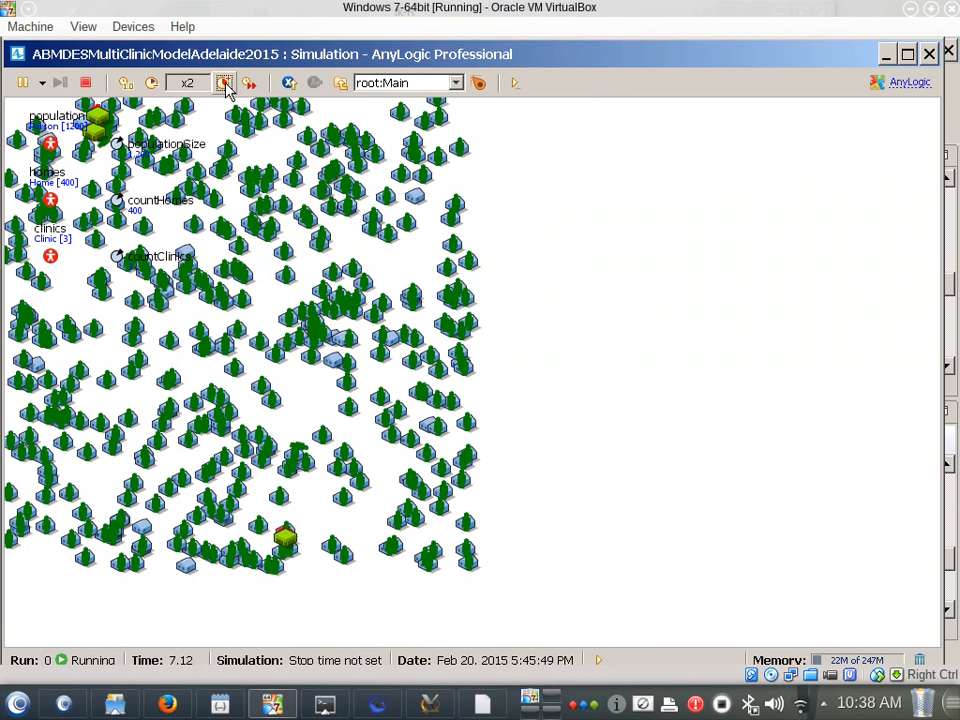
# Slow the running model down to x1/25, watch the people travel to the clinics and close the simulation window
pyautogui.click(150, 84)
pyautogui.click(150, 84)
pyautogui.click(150, 84)
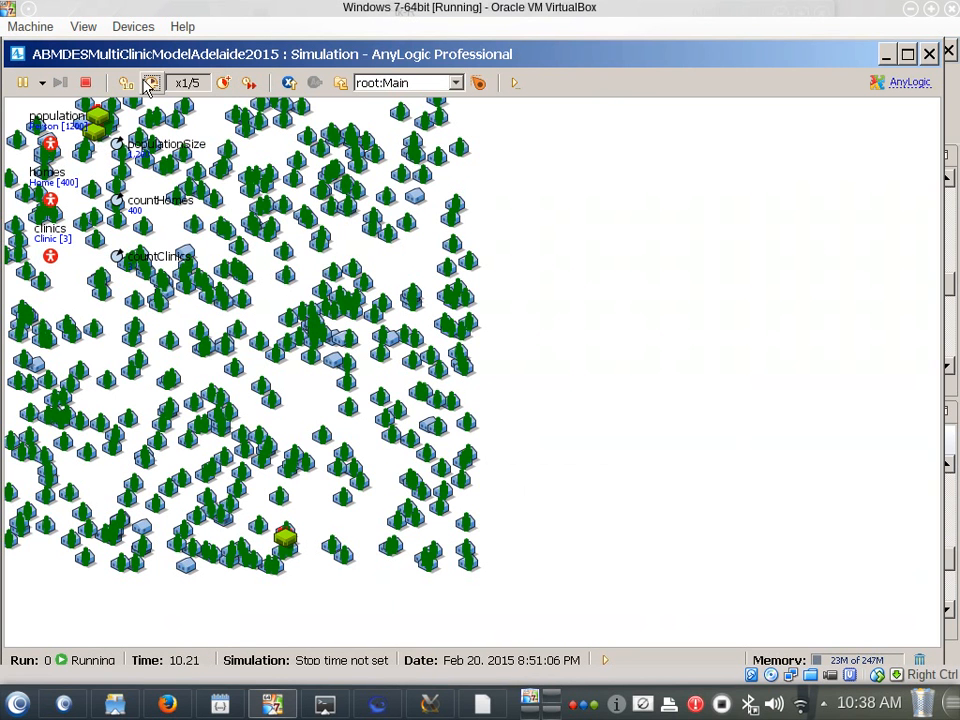
pyautogui.click(150, 84)
pyautogui.click(150, 84)
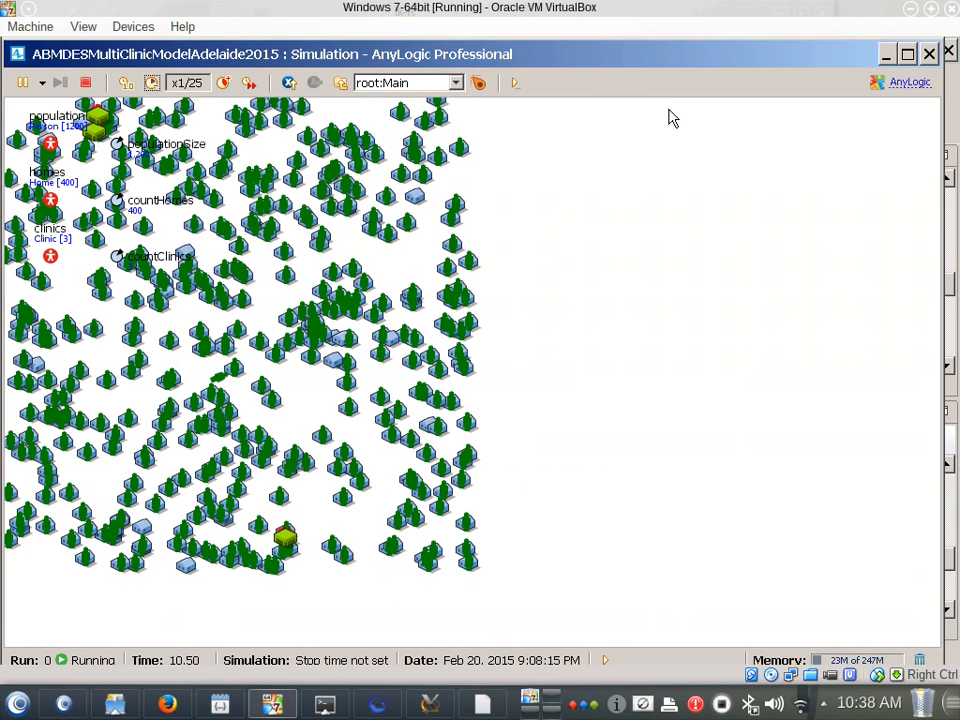
pyautogui.click(932, 56)
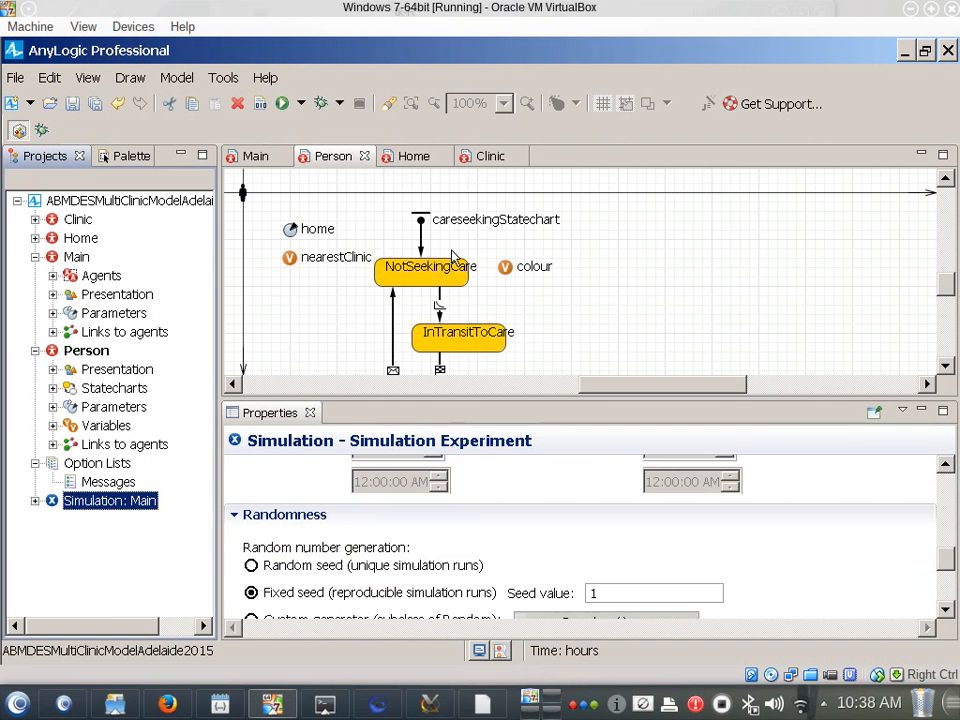
# Examine the Person agent's careseekingStatechart and the seekCare transition's rate alongside the model time units
pyautogui.click(560, 308)
pyautogui.scroll(-2, 555, 311)
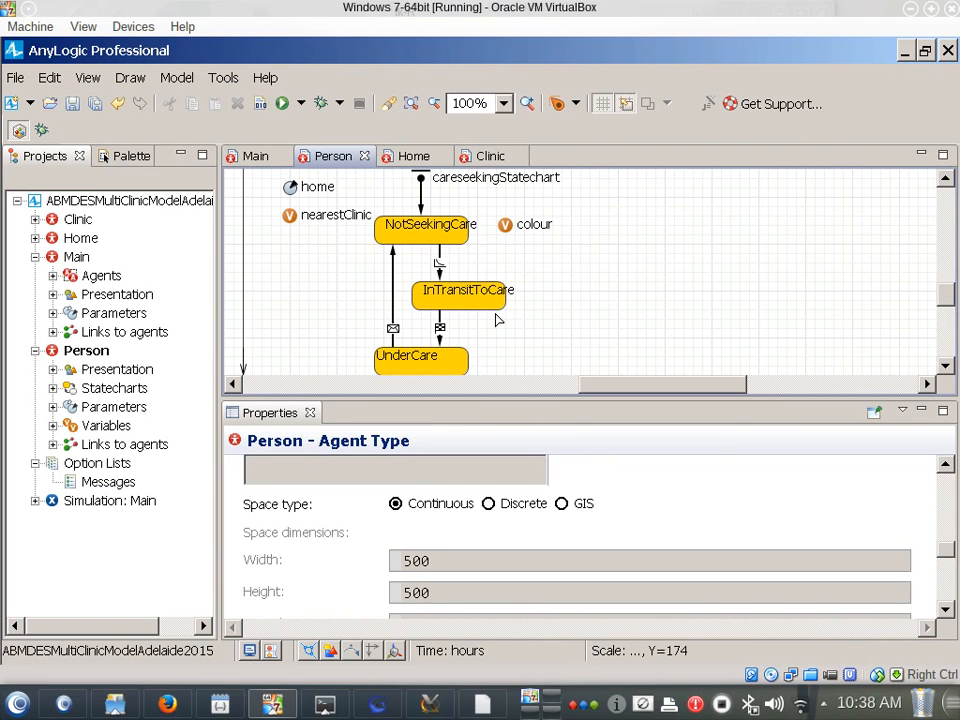
pyautogui.scroll(-1, 439, 317)
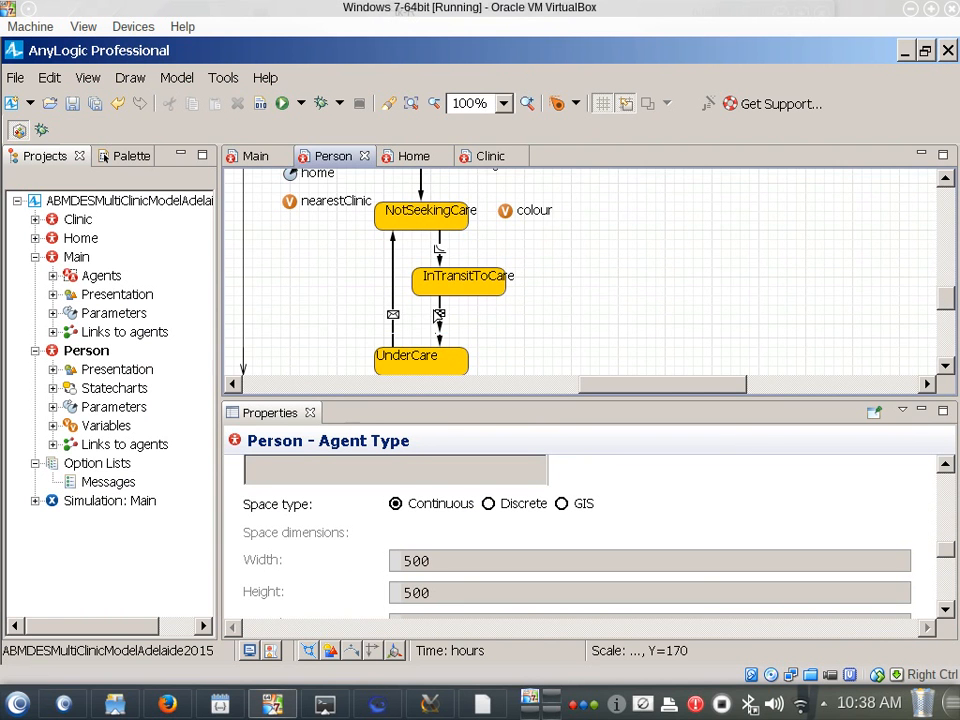
pyautogui.scroll(-1, 439, 316)
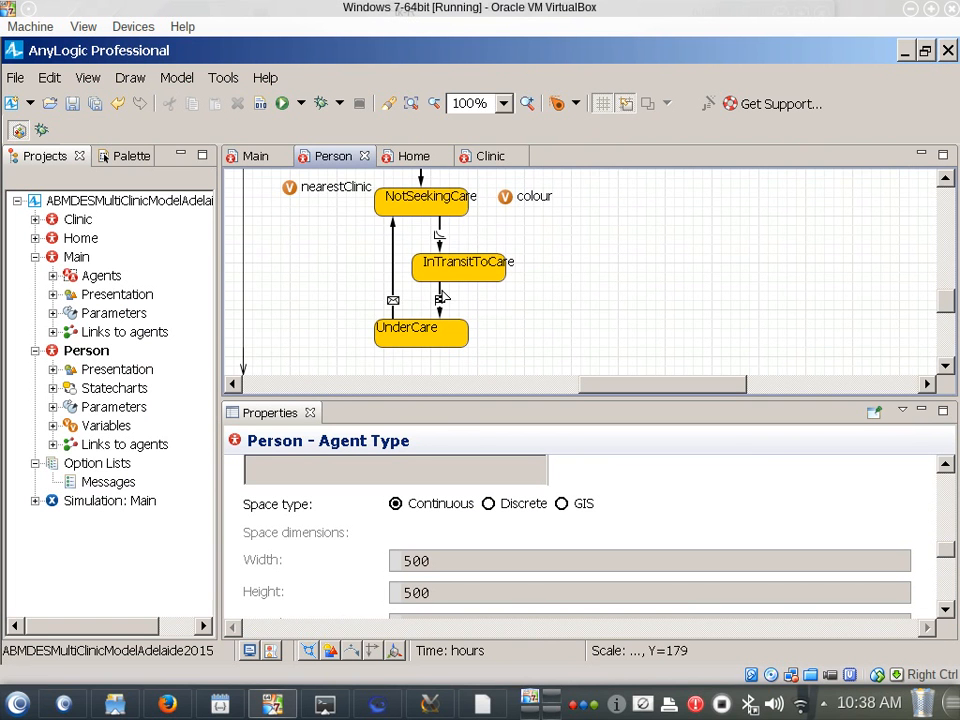
pyautogui.scroll(3, 400, 268)
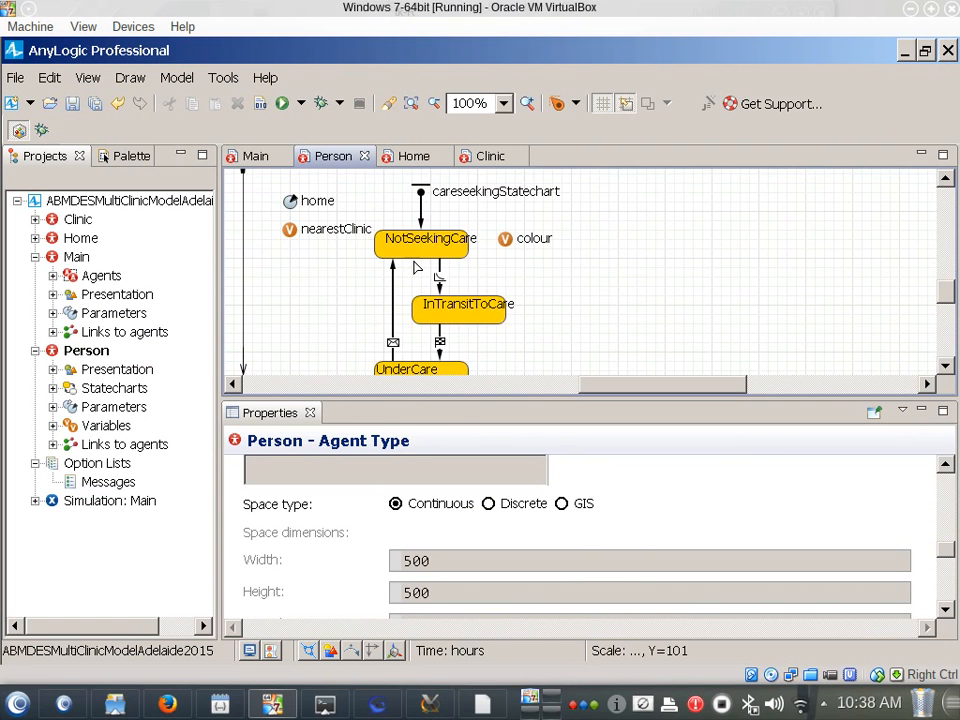
pyautogui.click(90, 201)
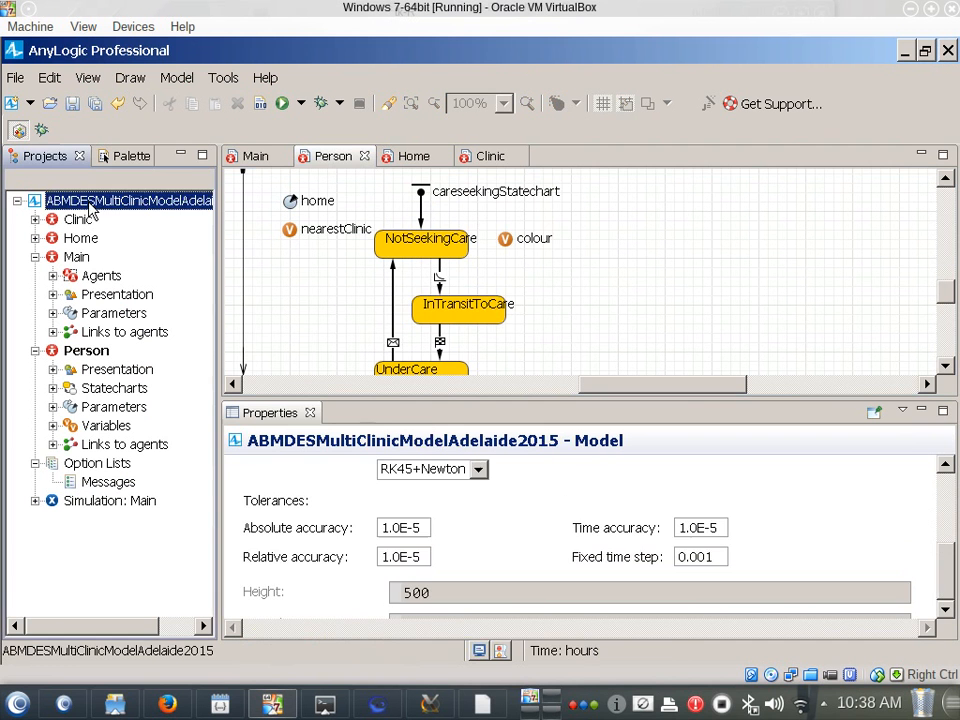
pyautogui.scroll(5, 558, 502)
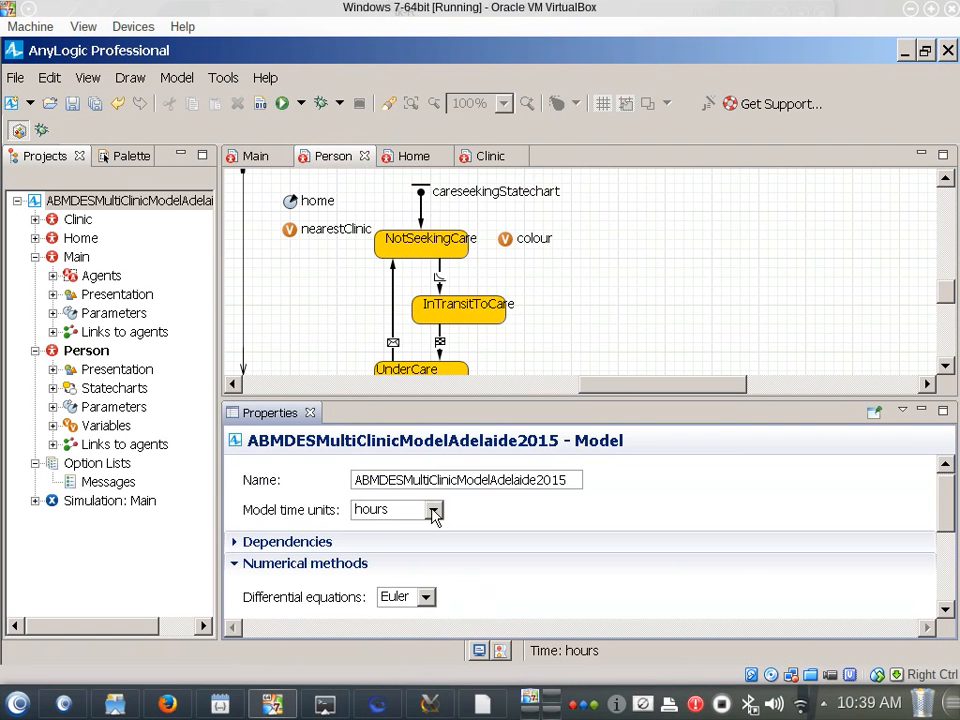
pyautogui.click(440, 278)
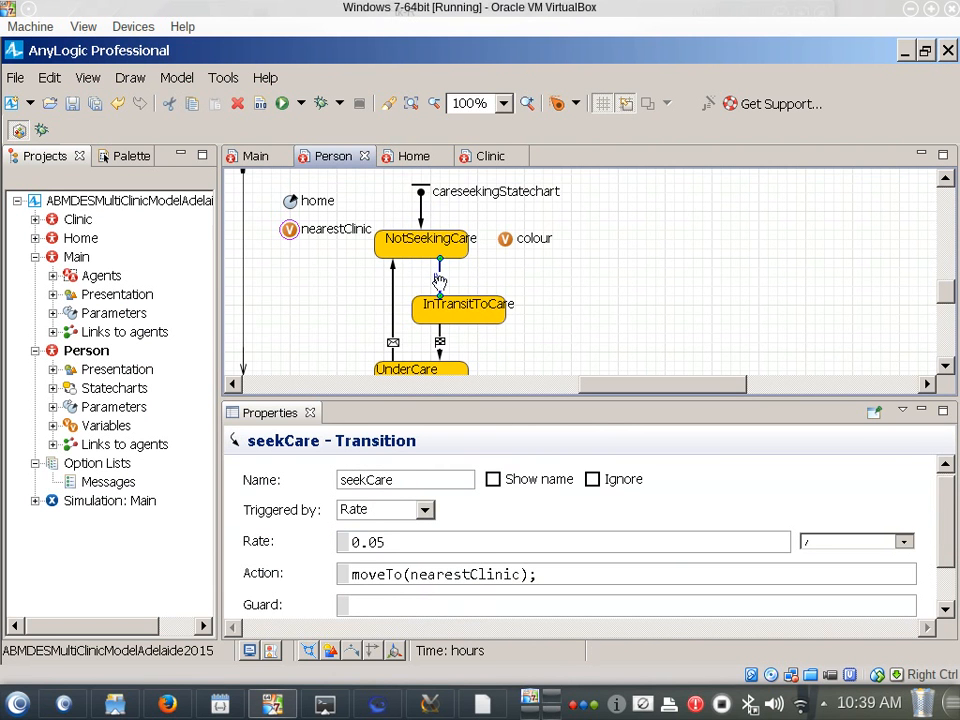
# Check the model time units in the ABMDESMultiClinicModelAdelaide2015 properties and look over the Person agent type's actions
pyautogui.click(122, 202)
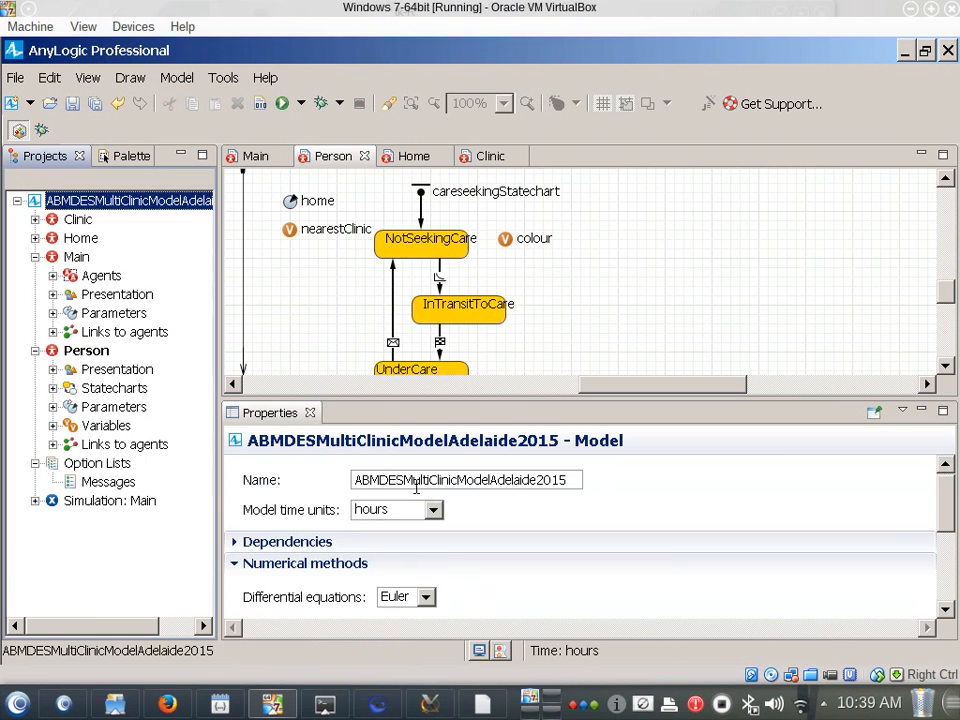
pyautogui.click(433, 510)
pyautogui.click(435, 510)
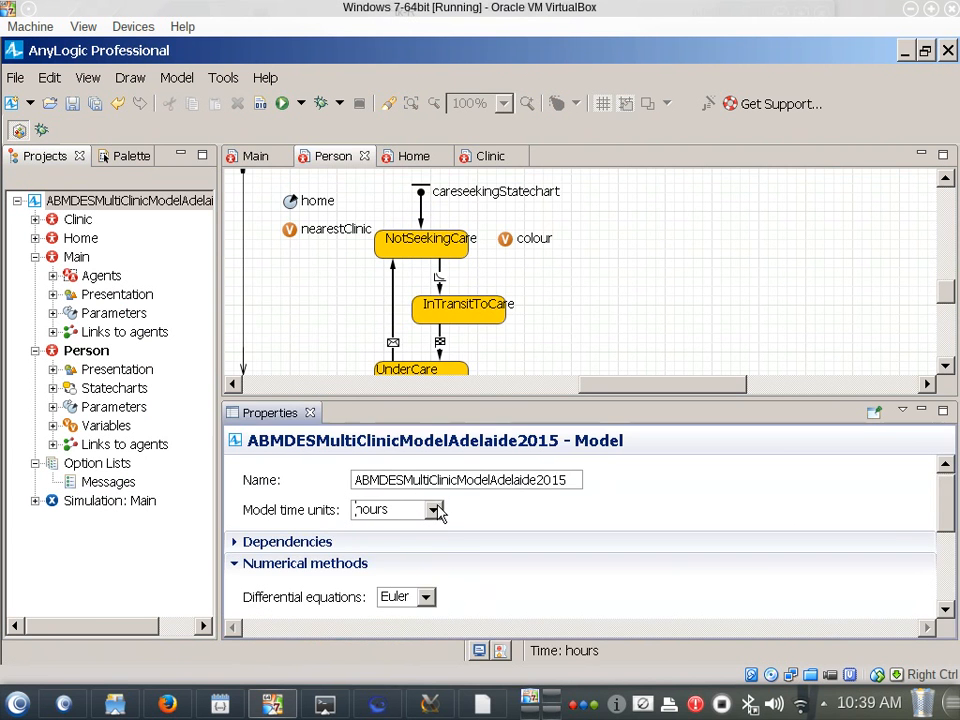
pyautogui.click(517, 360)
pyautogui.scroll(-3, 517, 360)
pyautogui.scroll(2, 514, 359)
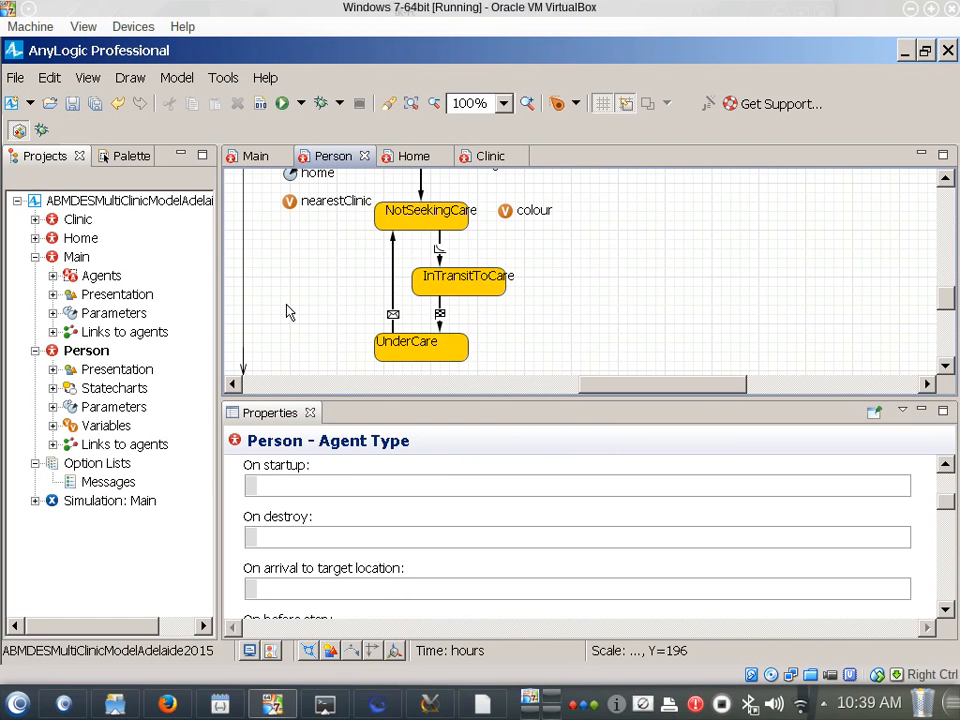
pyautogui.click(100, 200)
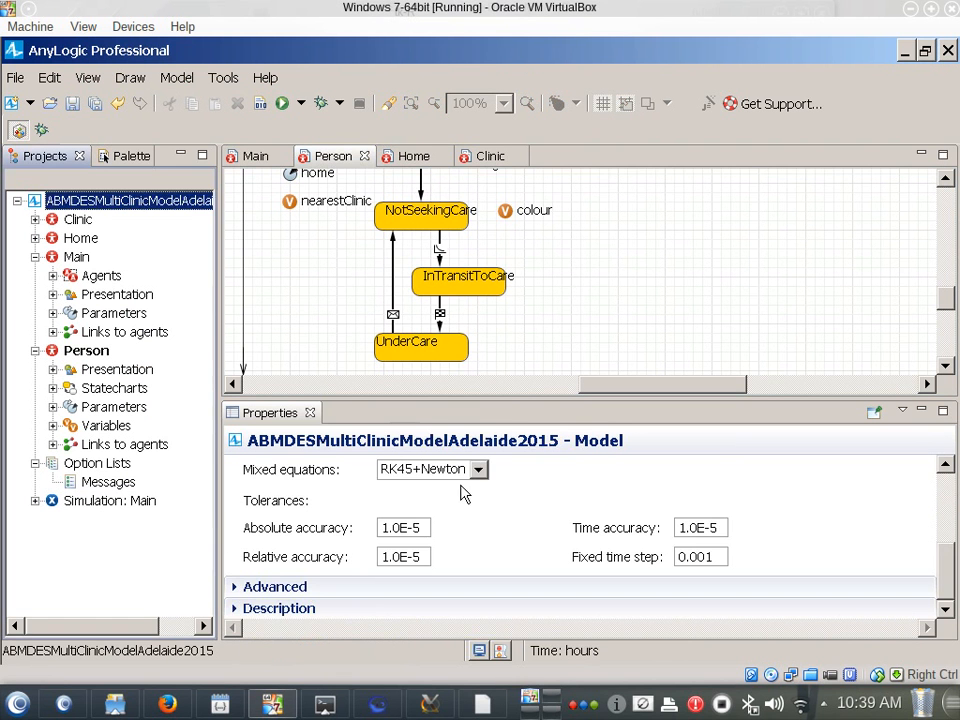
pyautogui.scroll(5, 553, 508)
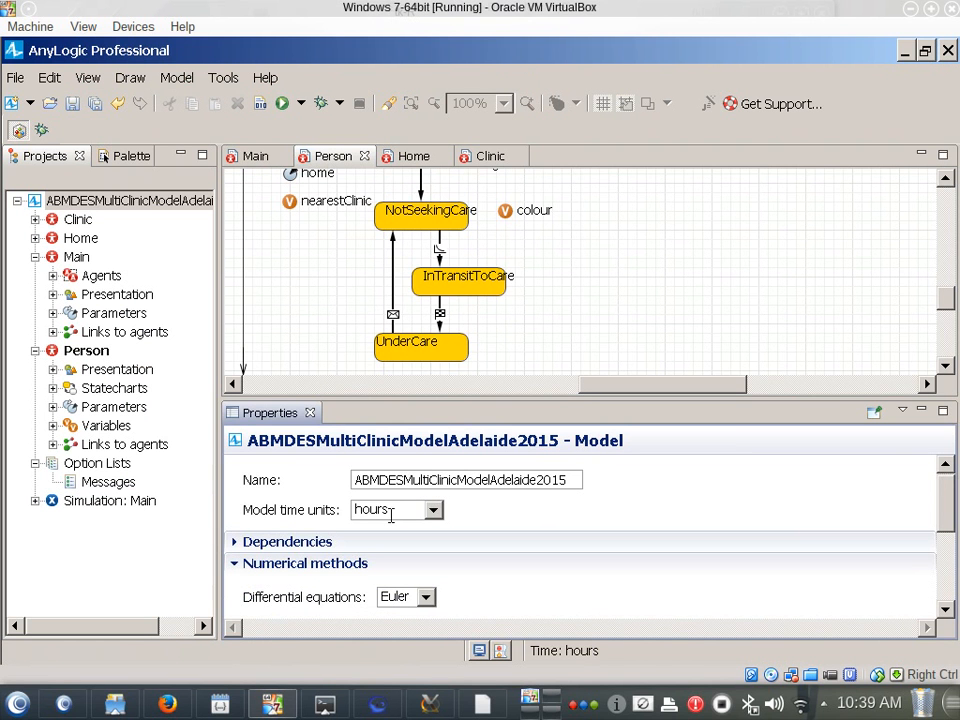
pyautogui.click(152, 203)
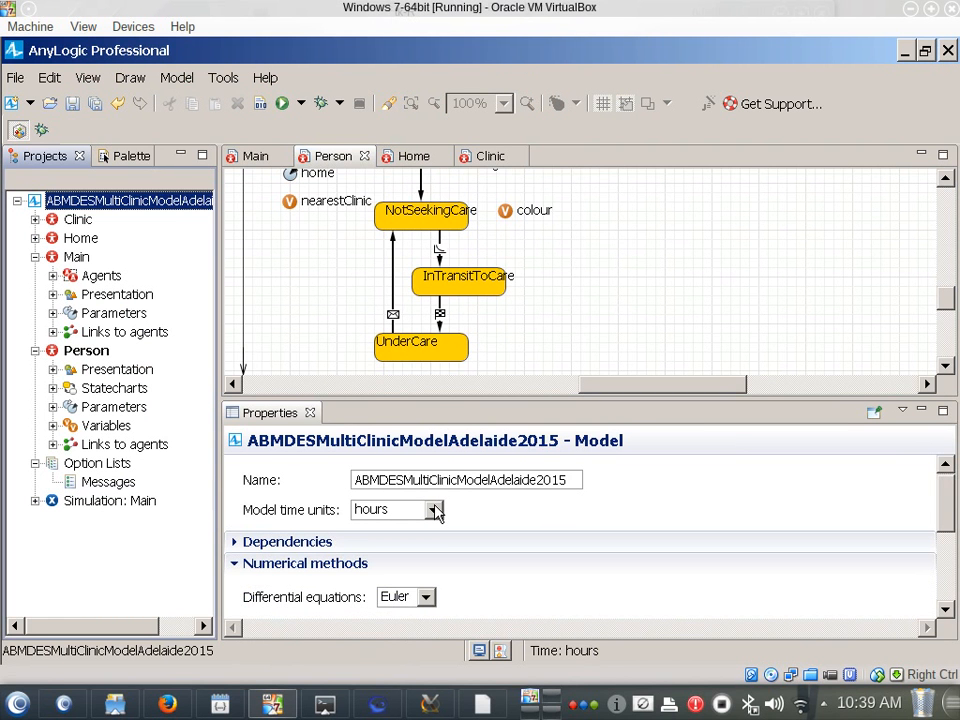
# Review the Person agent's movement settings and select meters per second as the unit of its initial speed
pyautogui.click(100, 354)
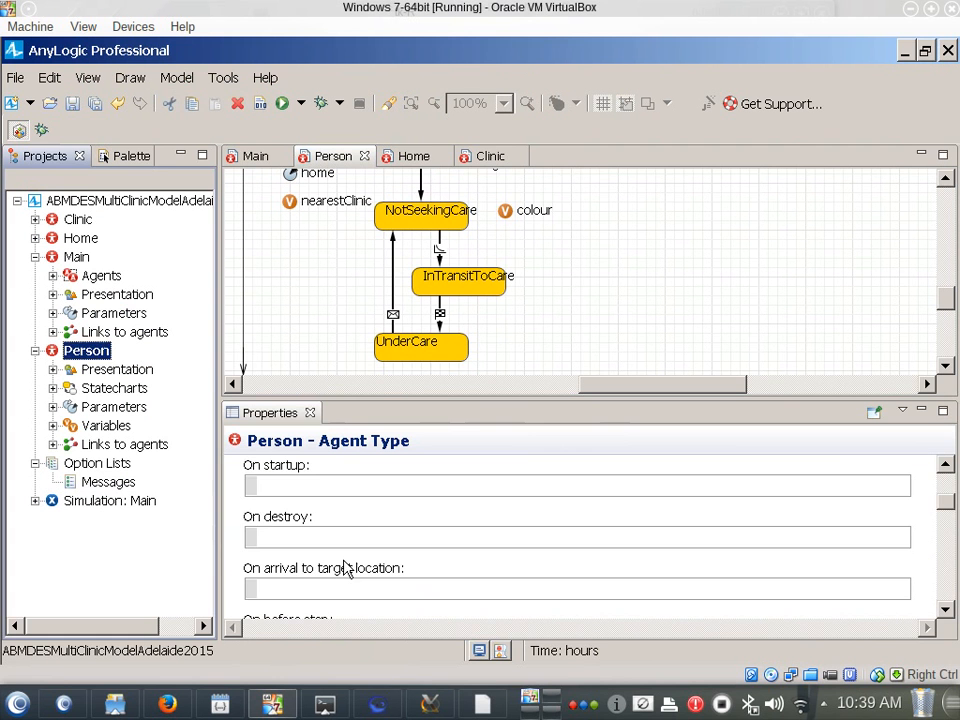
pyautogui.click(530, 461)
pyautogui.scroll(5, 530, 462)
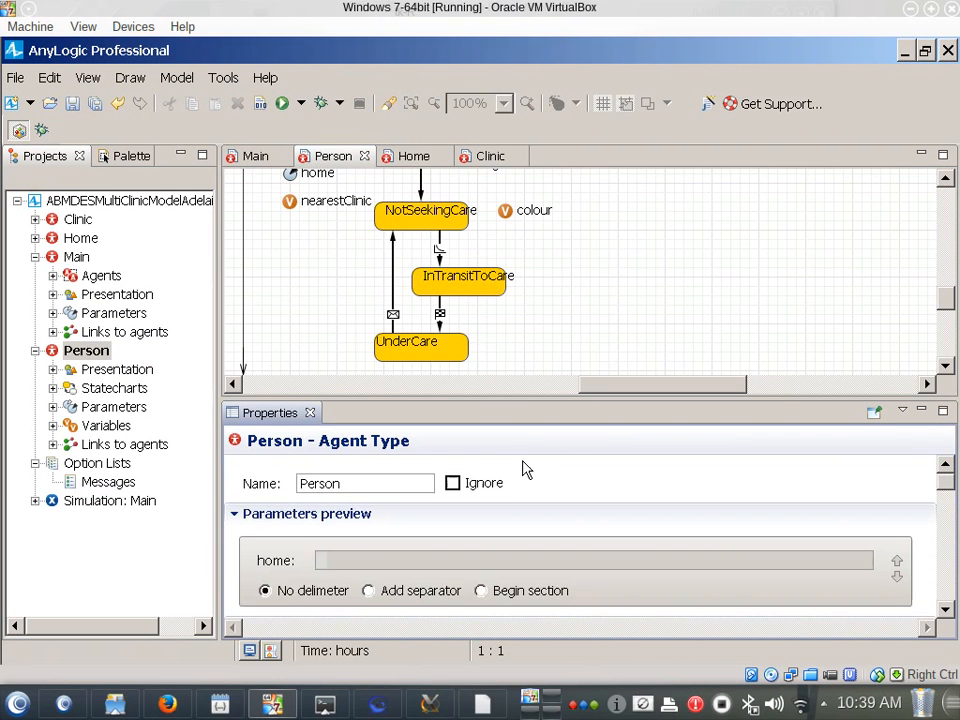
pyautogui.scroll(-10, 525, 478)
pyautogui.scroll(2, 523, 480)
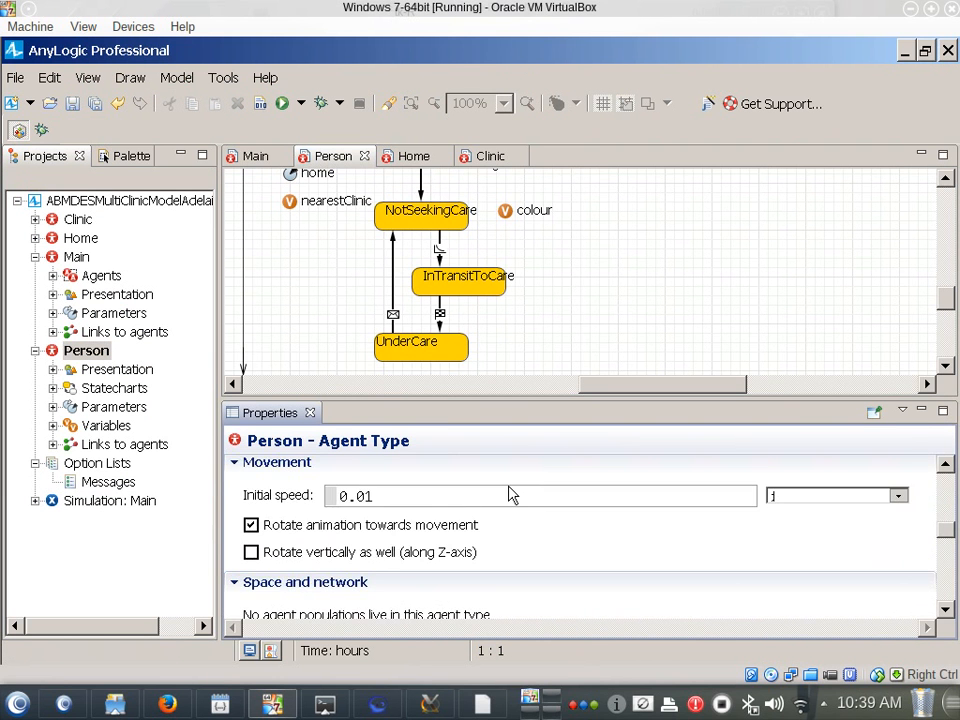
pyautogui.scroll(1, 300, 506)
pyautogui.scroll(-1, 350, 527)
pyautogui.click(389, 503)
pyautogui.moveTo(389, 503); pyautogui.dragTo(330, 497)
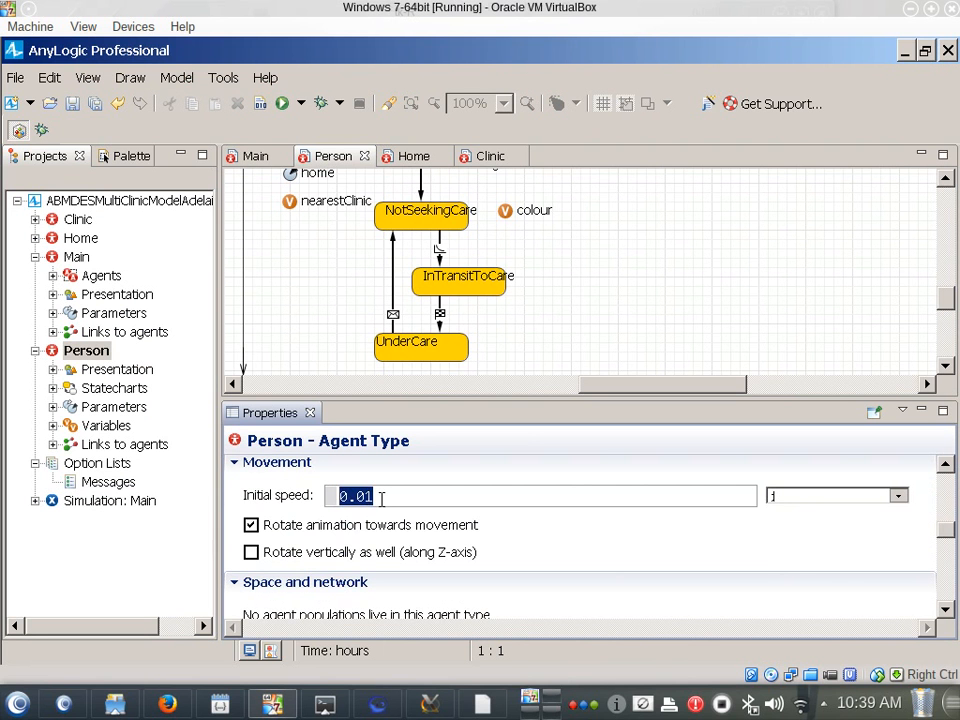
pyautogui.click(845, 498)
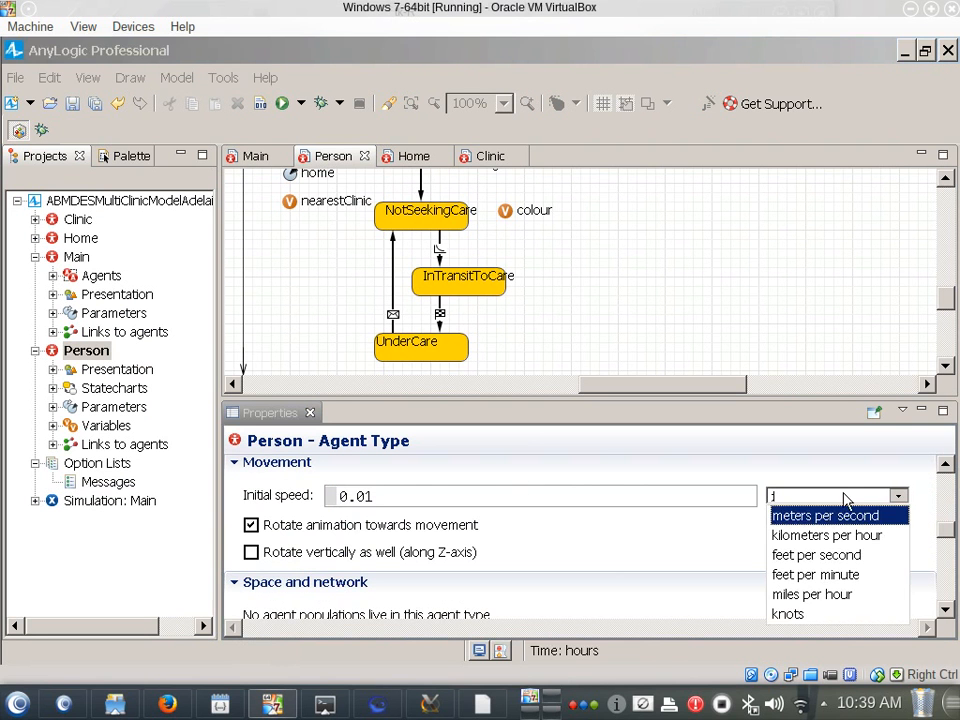
pyautogui.click(840, 515)
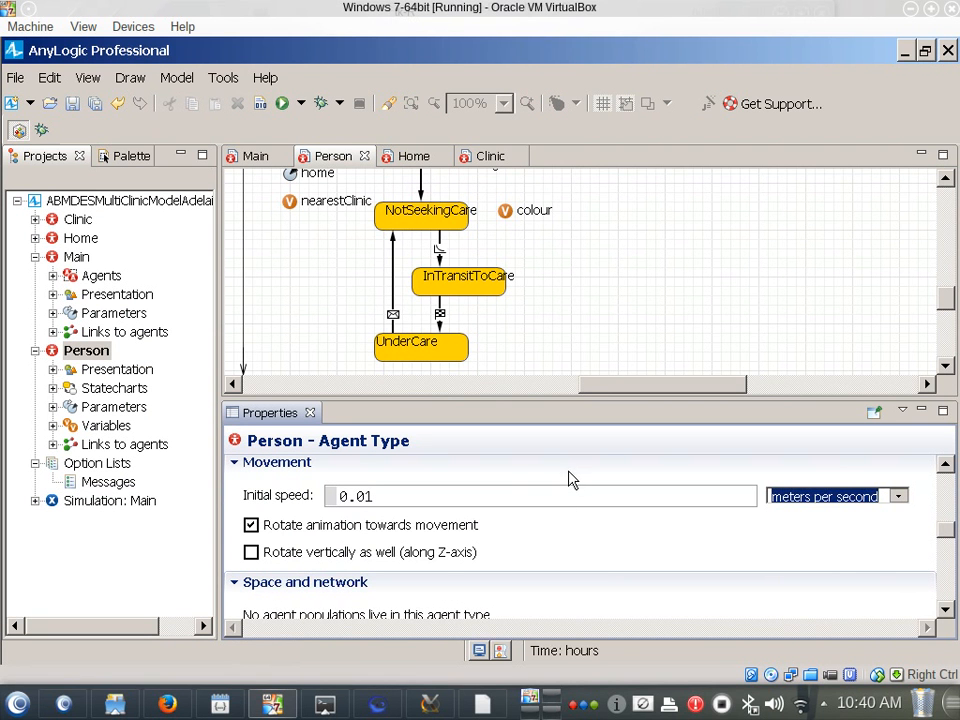
# Turn off rotating the Person agent's animation towards movement and save the model
pyautogui.click(466, 530)
pyautogui.click(466, 530)
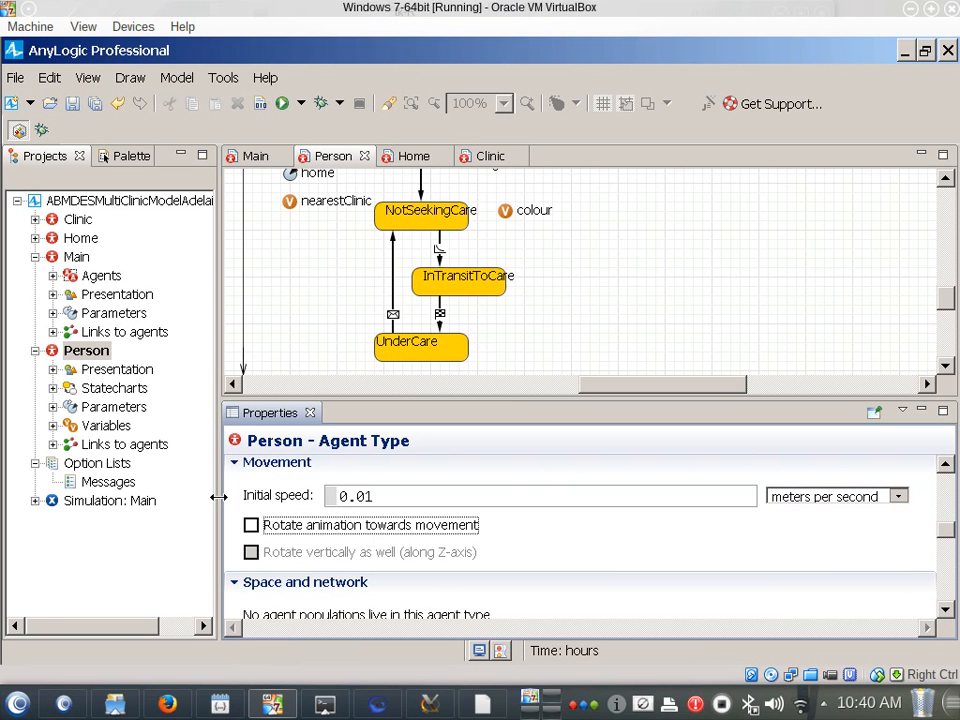
pyautogui.hotkey('ctrl', 's')
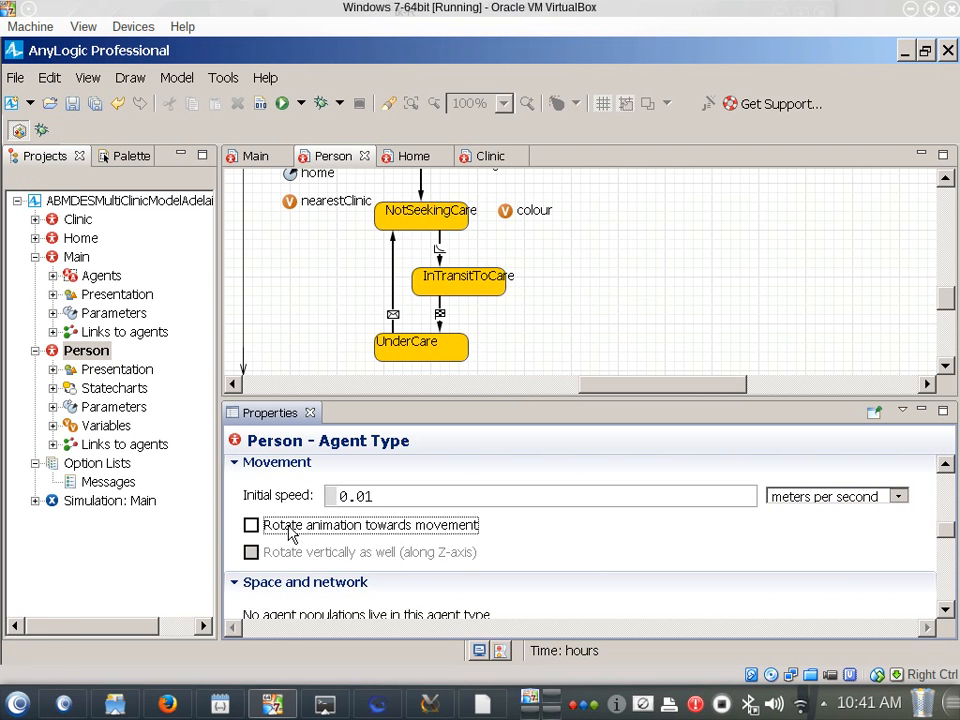
# Run the Simulation experiment to watch the Person agents travel without rotated animation, and close its window
pyautogui.moveTo(30, 10)
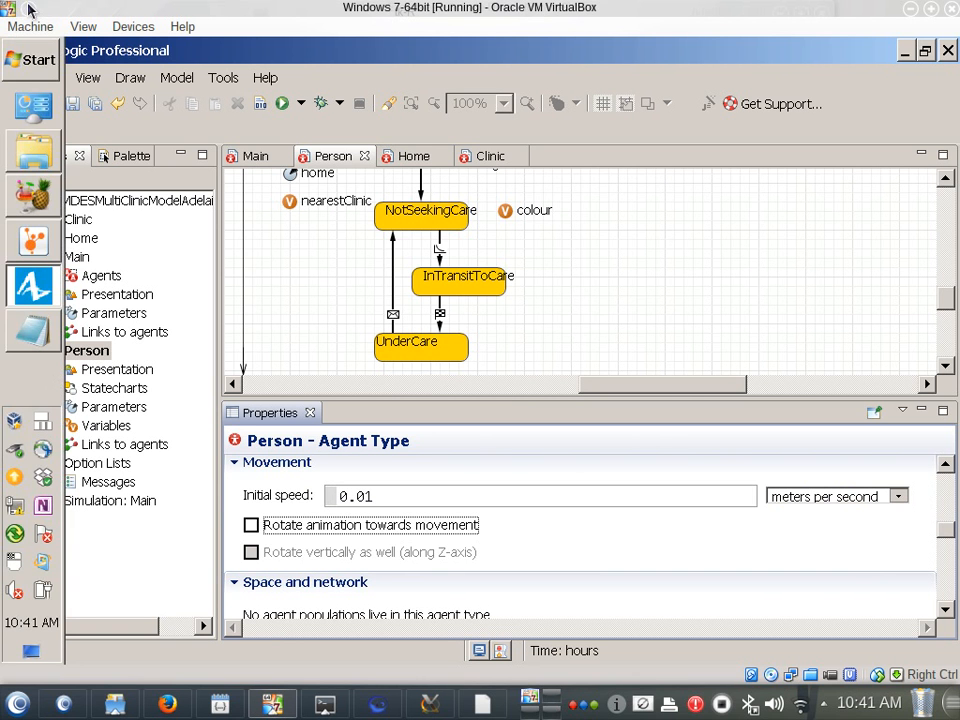
pyautogui.rightClick(90, 502)
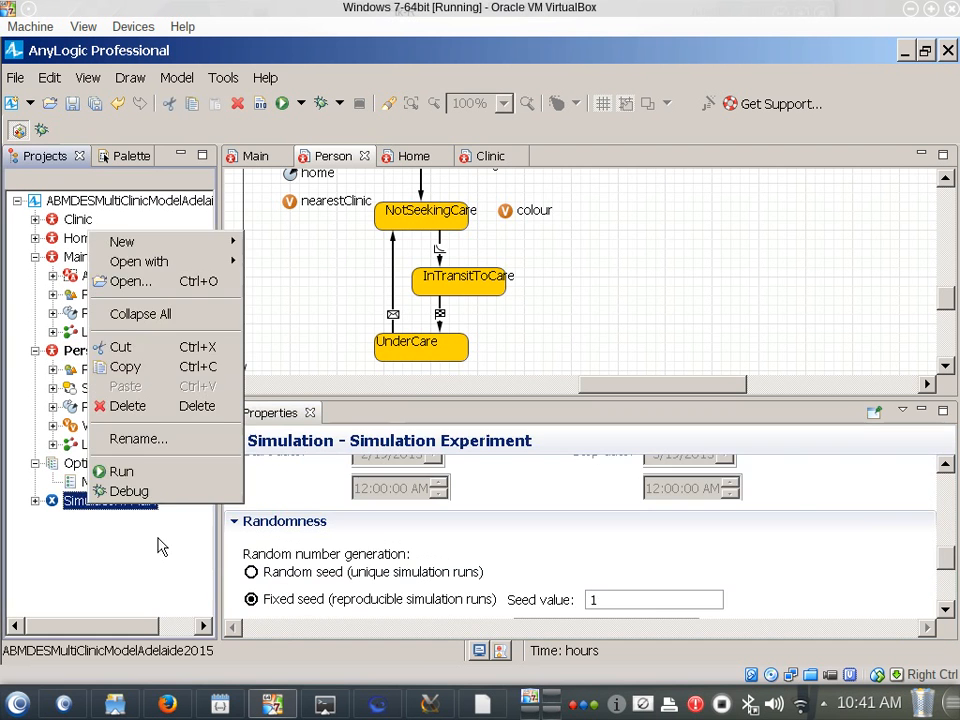
pyautogui.click(157, 492)
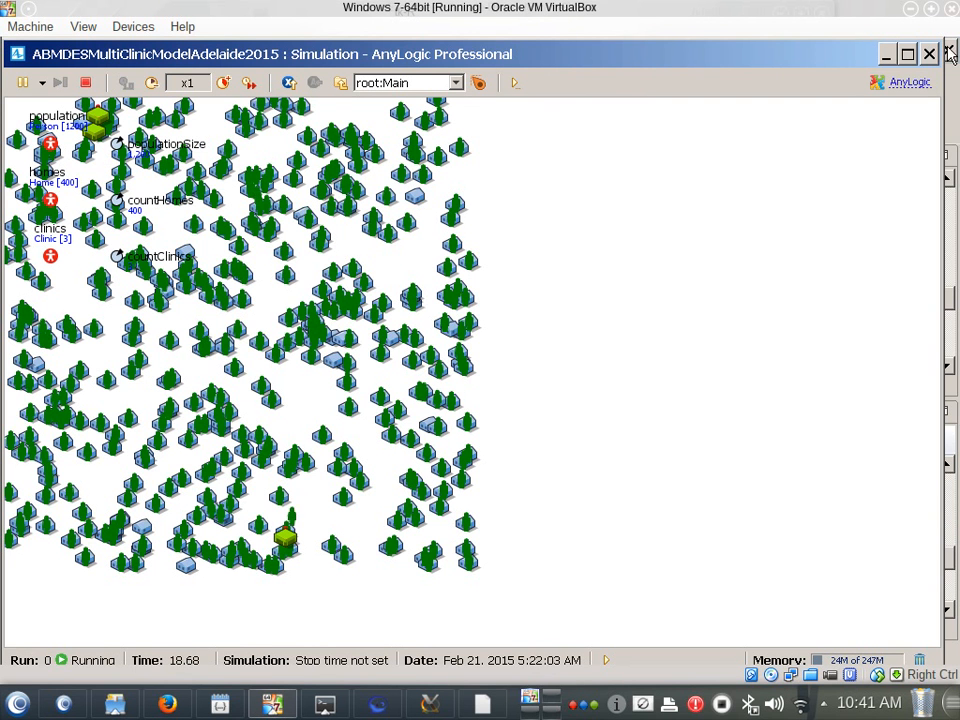
pyautogui.click(926, 55)
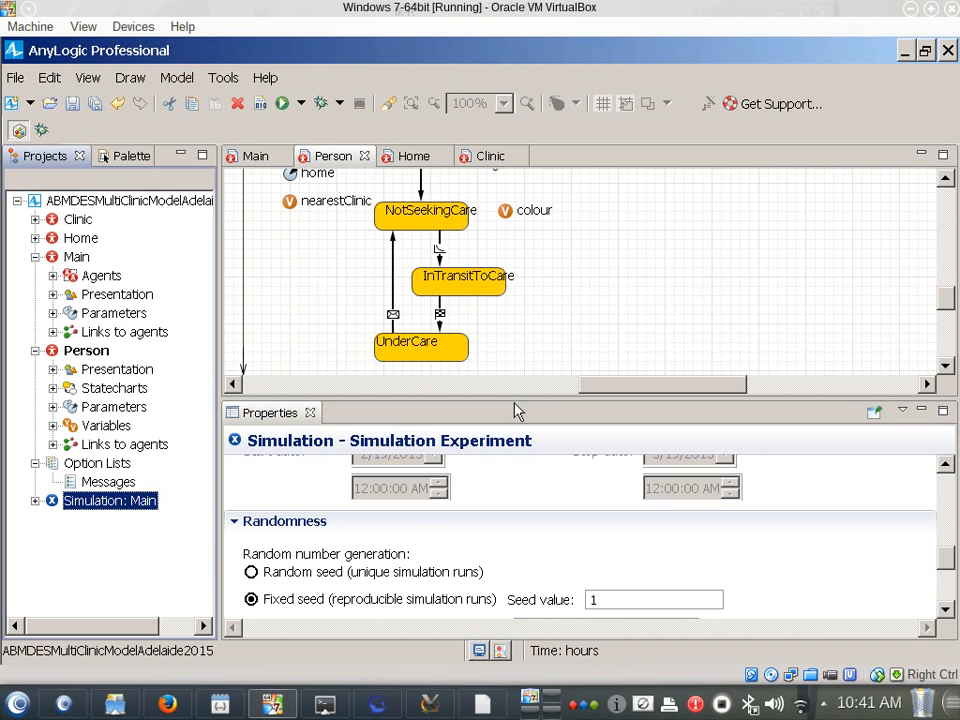
# Set the message that fires the cured transition from UnderCare to NotSeekingCare to DepartedHealthcareFacility
pyautogui.moveTo(522, 401); pyautogui.dragTo(525, 441)
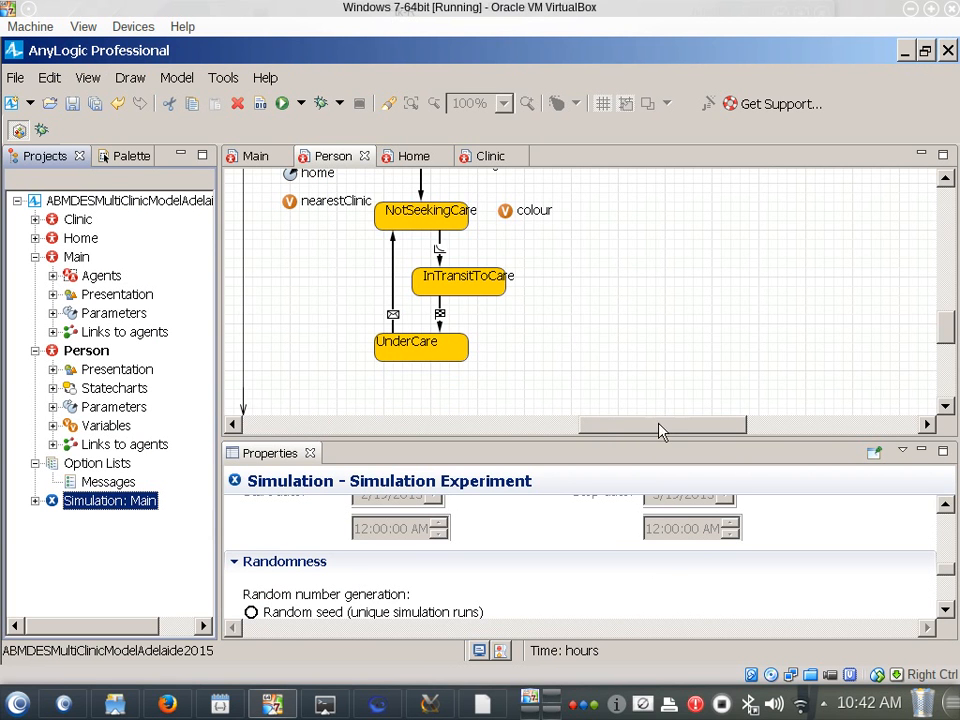
pyautogui.click(393, 290)
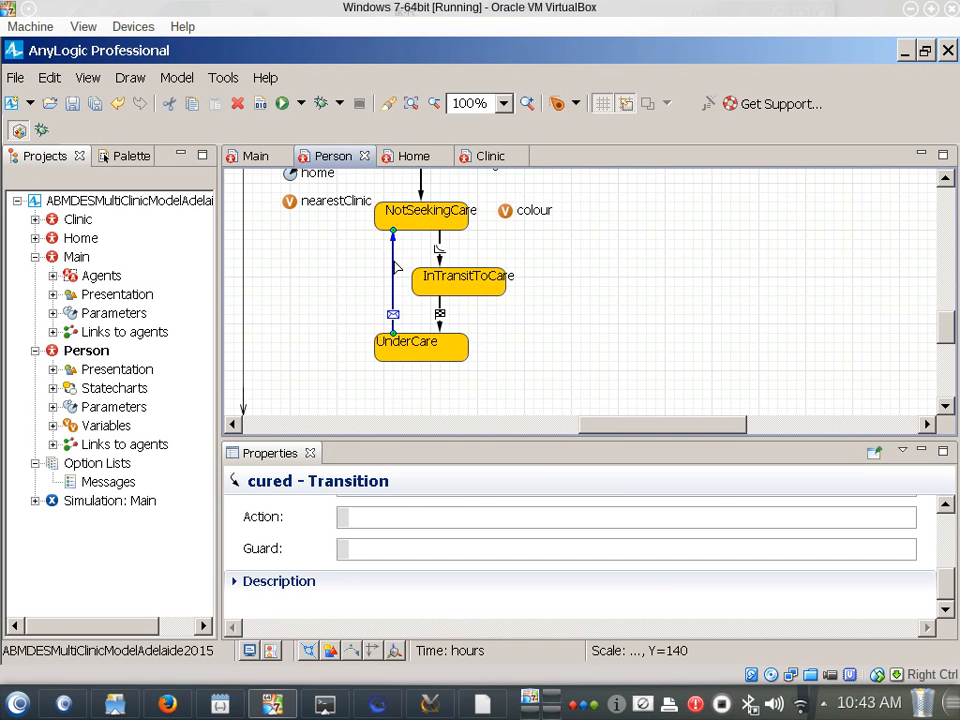
pyautogui.click(403, 521)
pyautogui.scroll(3, 410, 592)
pyautogui.doubleClick(405, 587)
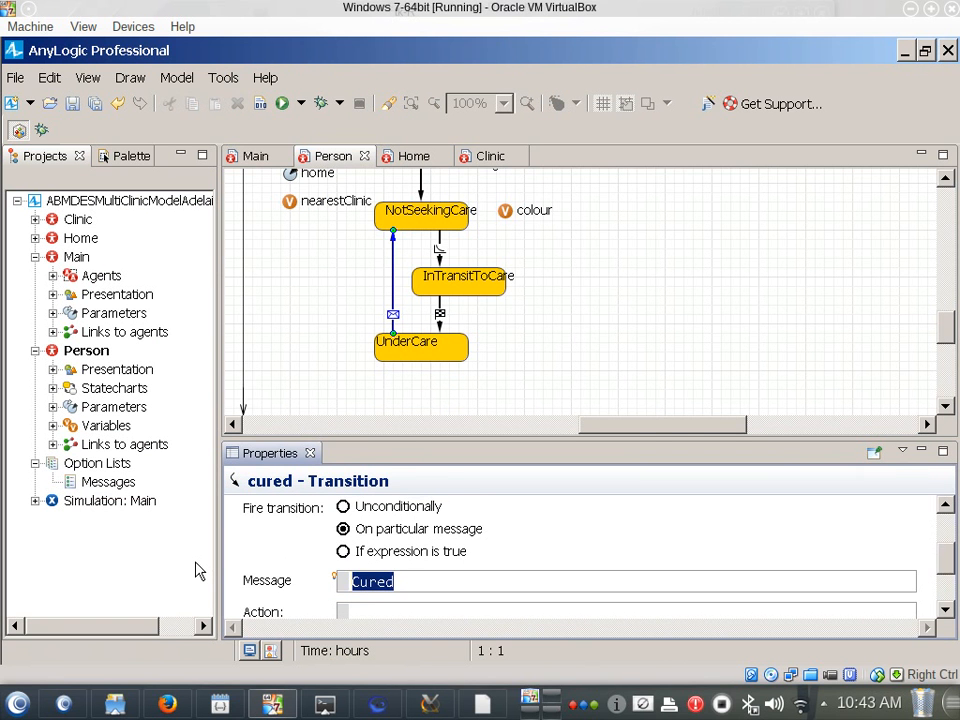
pyautogui.write('DepartedHealthcareFacility')
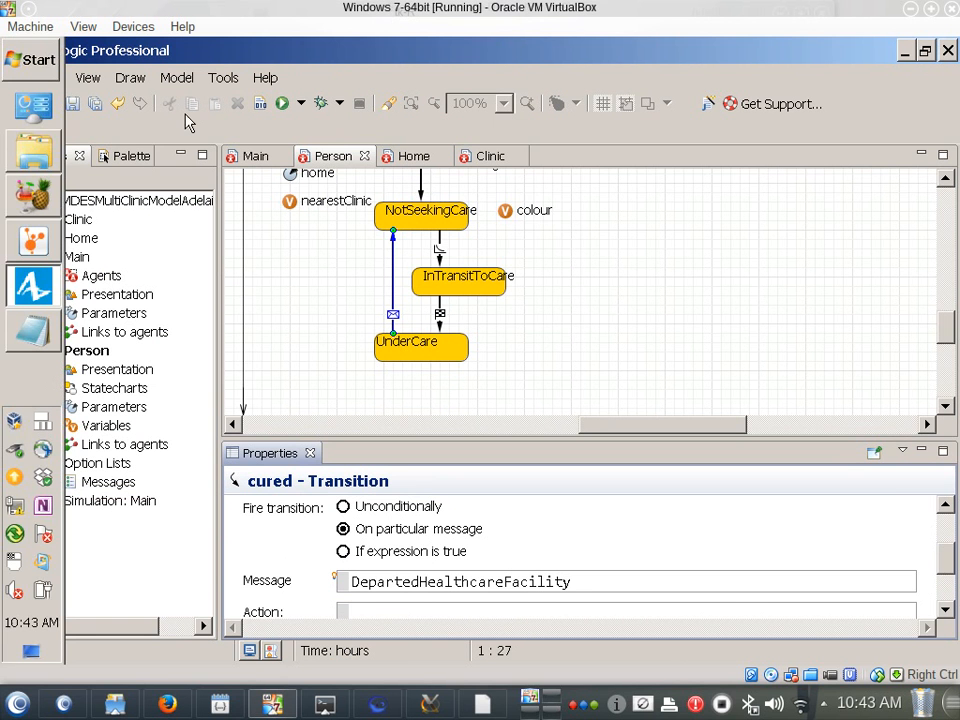
# Add a statechart entry point beside careseekingStatechart in the Person agent and name it healthStatechart
pyautogui.click(106, 157)
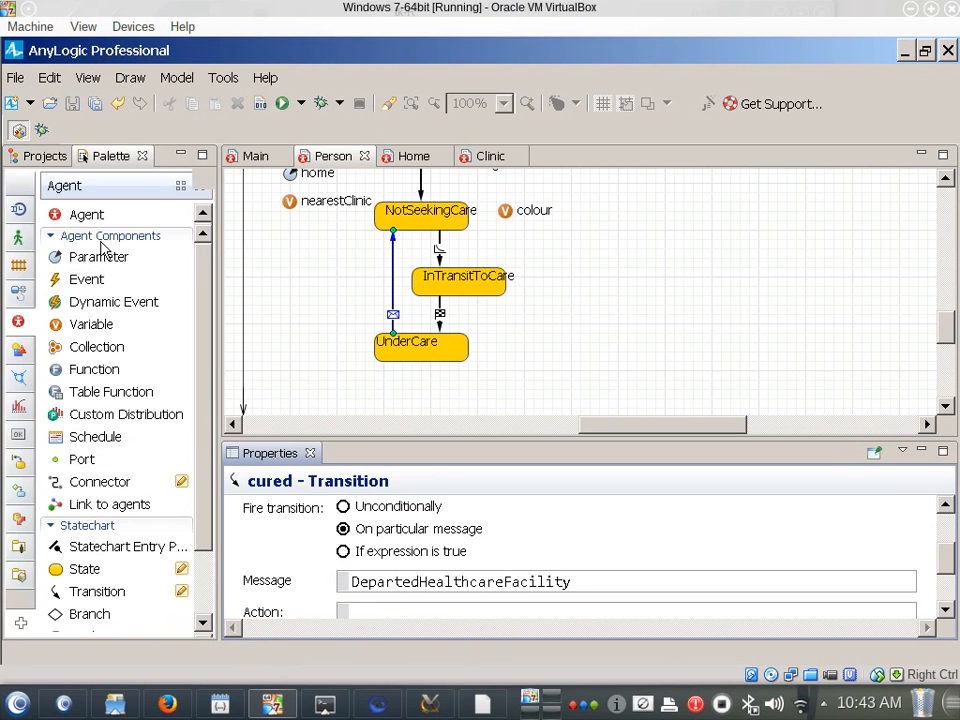
pyautogui.moveTo(86, 585); pyautogui.dragTo(640, 230)
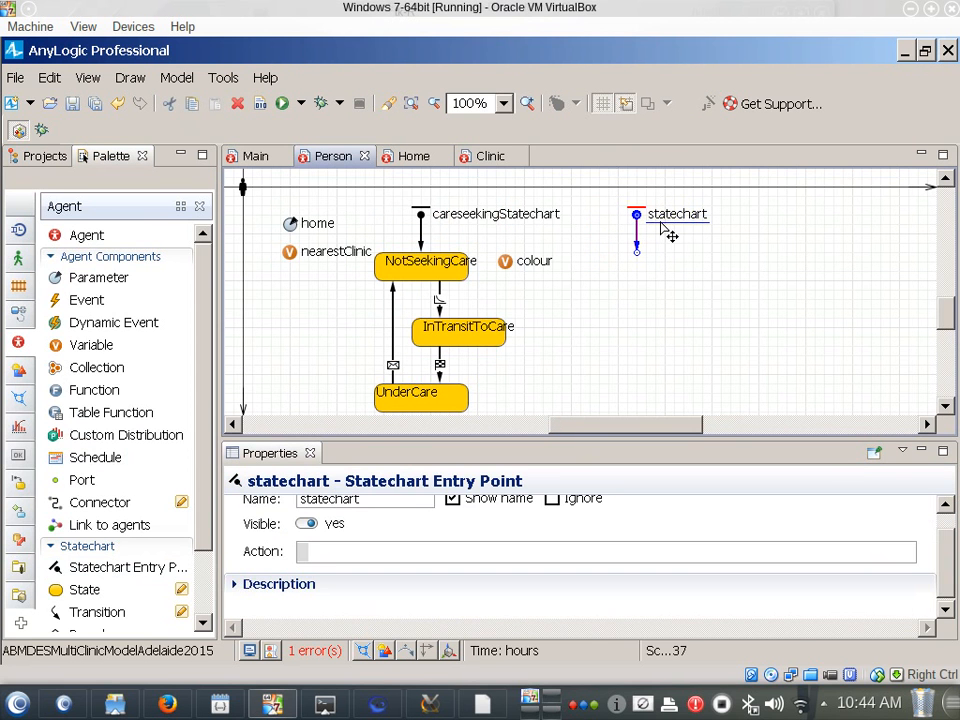
pyautogui.click(364, 499)
pyautogui.moveTo(386, 499); pyautogui.dragTo(203, 502)
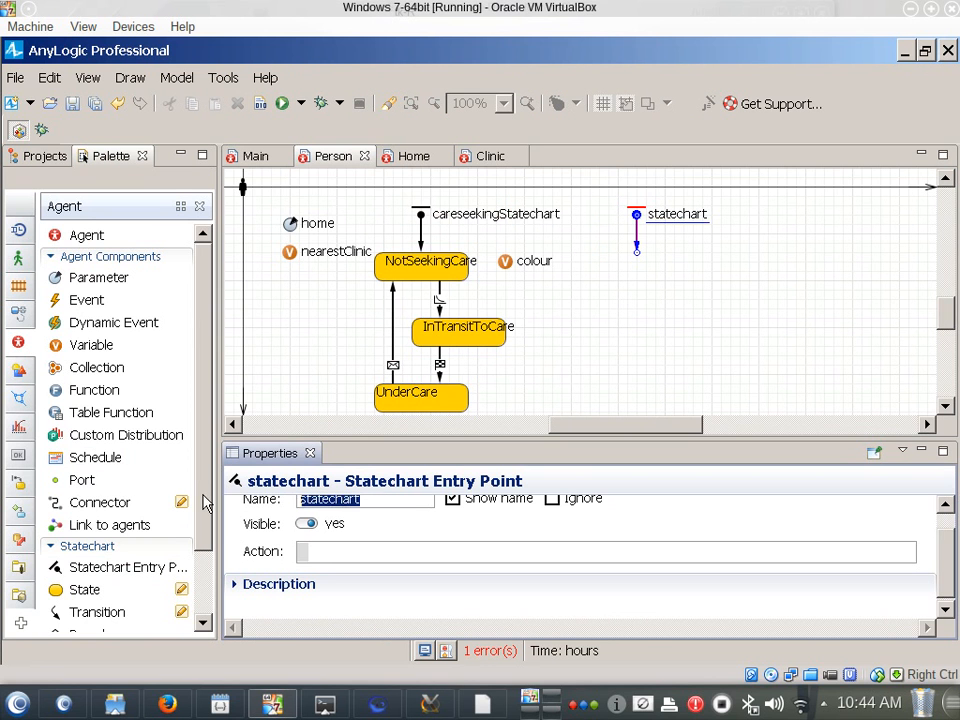
pyautogui.write('healthStatechar')
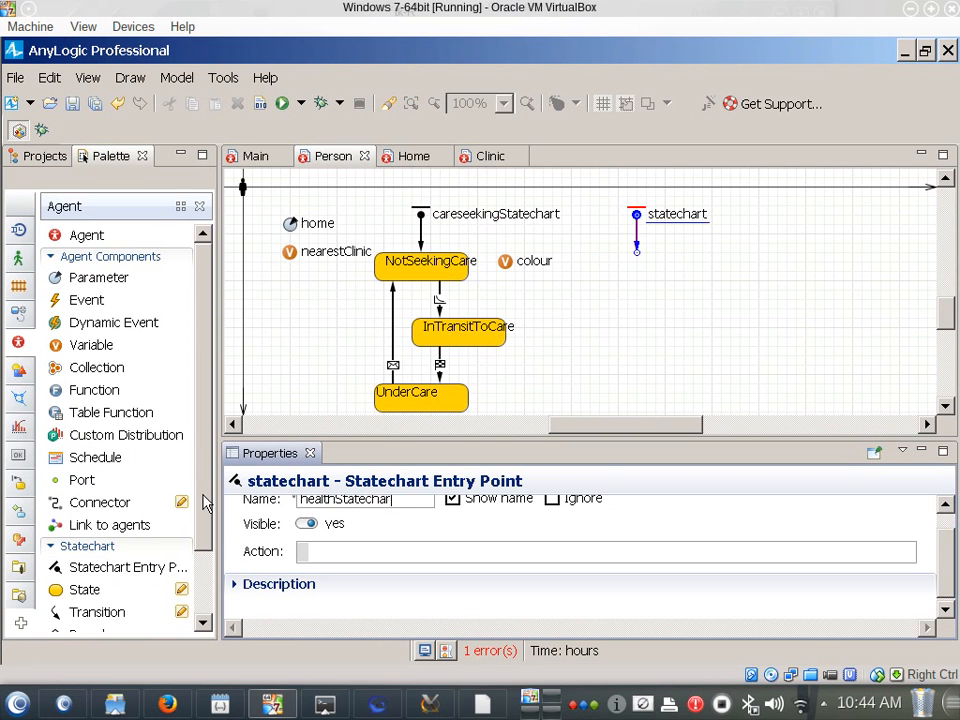
pyautogui.write('t')
# Add a Healthy state attached to the healthStatechart entry point and an Ill state below it
pyautogui.moveTo(81, 590)
pyautogui.mouseDown()
pyautogui.moveTo(547, 356)
pyautogui.moveTo(586, 253)
pyautogui.mouseUp()
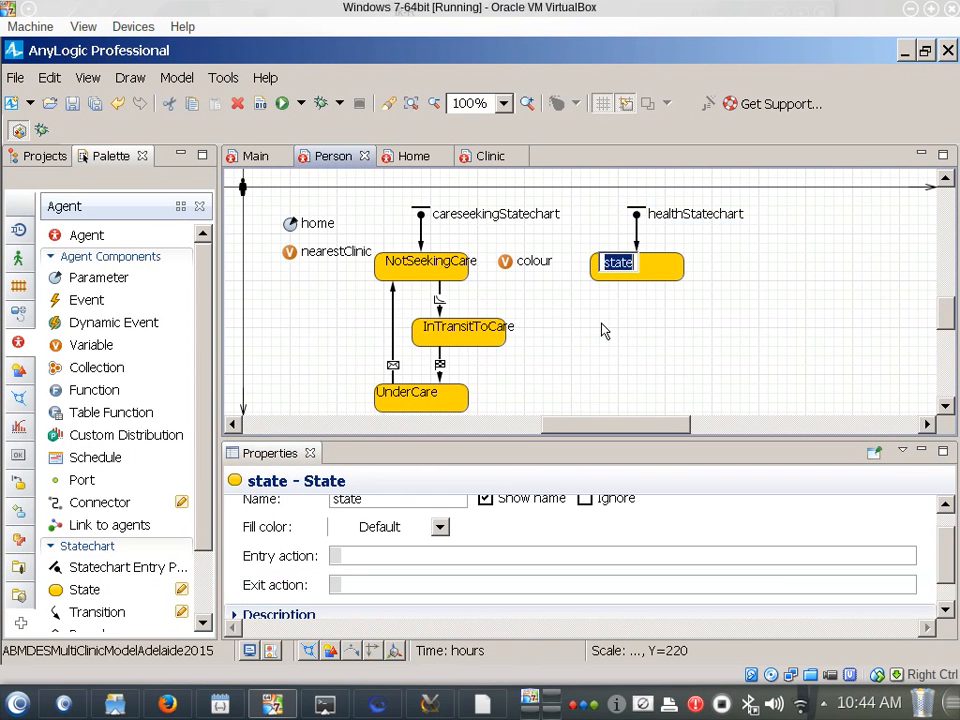
pyautogui.write('Healthy')
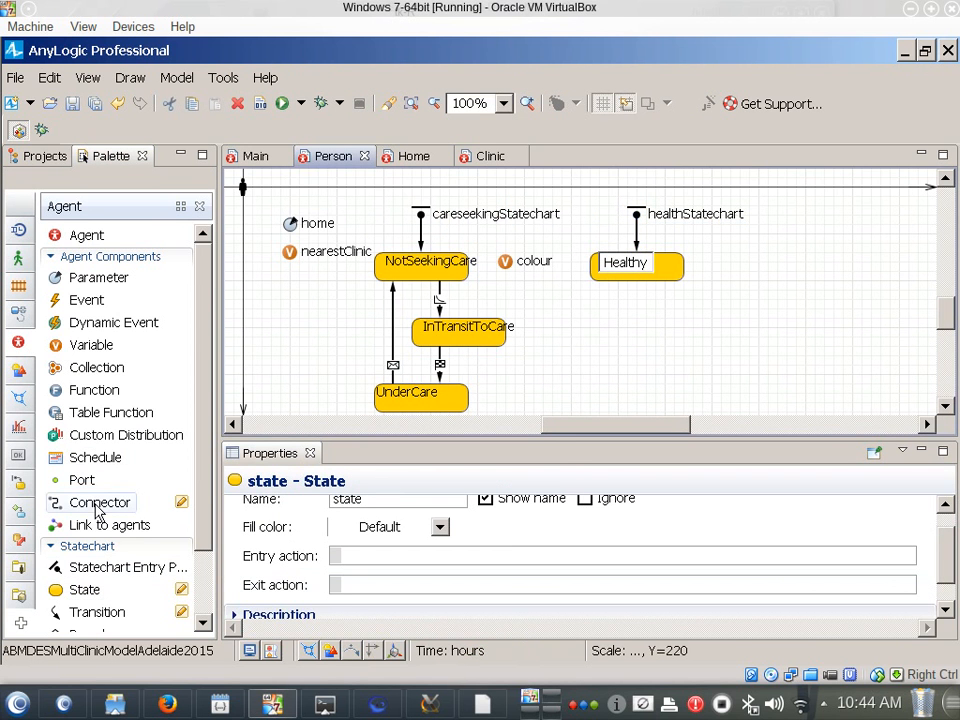
pyautogui.moveTo(90, 595); pyautogui.dragTo(549, 443)
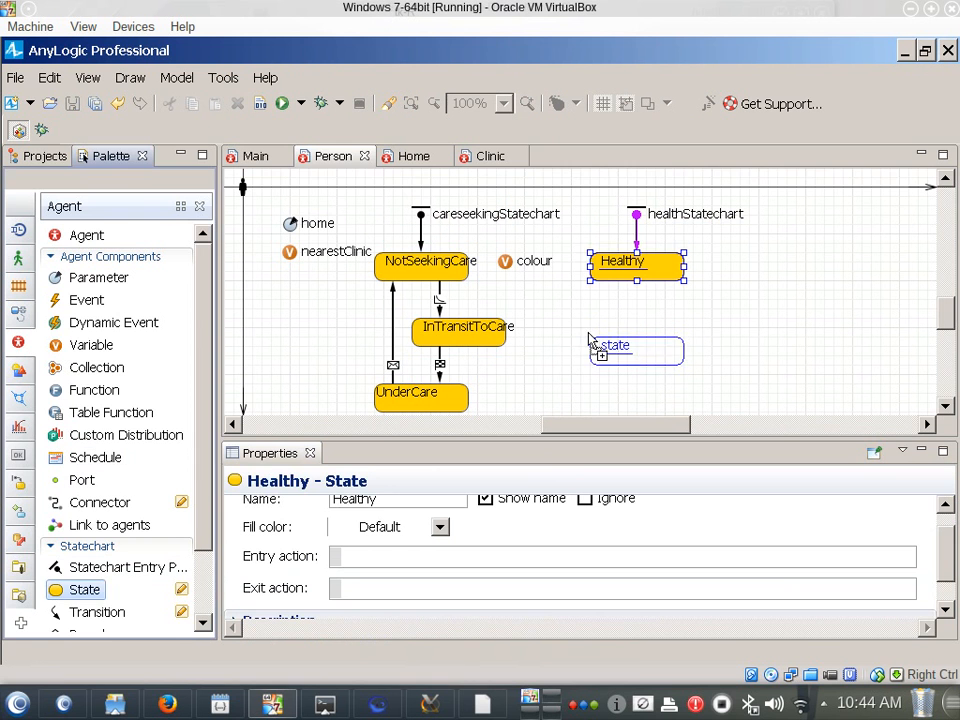
pyautogui.click(602, 350)
pyautogui.press('BackSpace')
pyautogui.write('Ill')
pyautogui.press('Return')
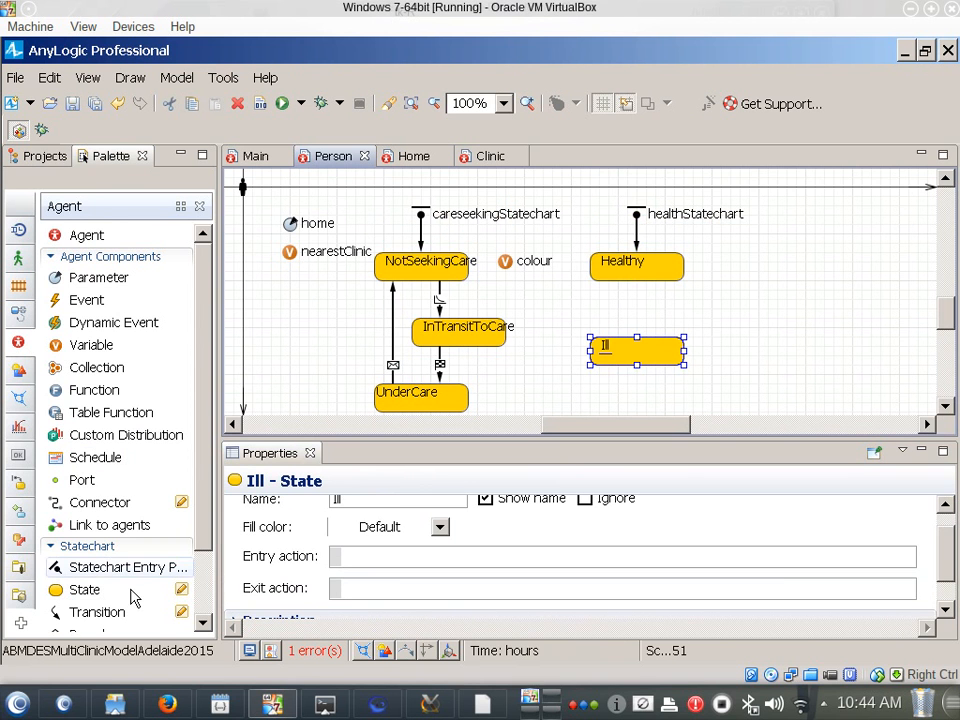
# Connect Healthy to Ill with a rate-triggered transition named becomingIll
pyautogui.moveTo(85, 616)
pyautogui.mouseDown()
pyautogui.moveTo(655, 327)
pyautogui.moveTo(674, 283)
pyautogui.moveTo(658, 284)
pyautogui.mouseUp()
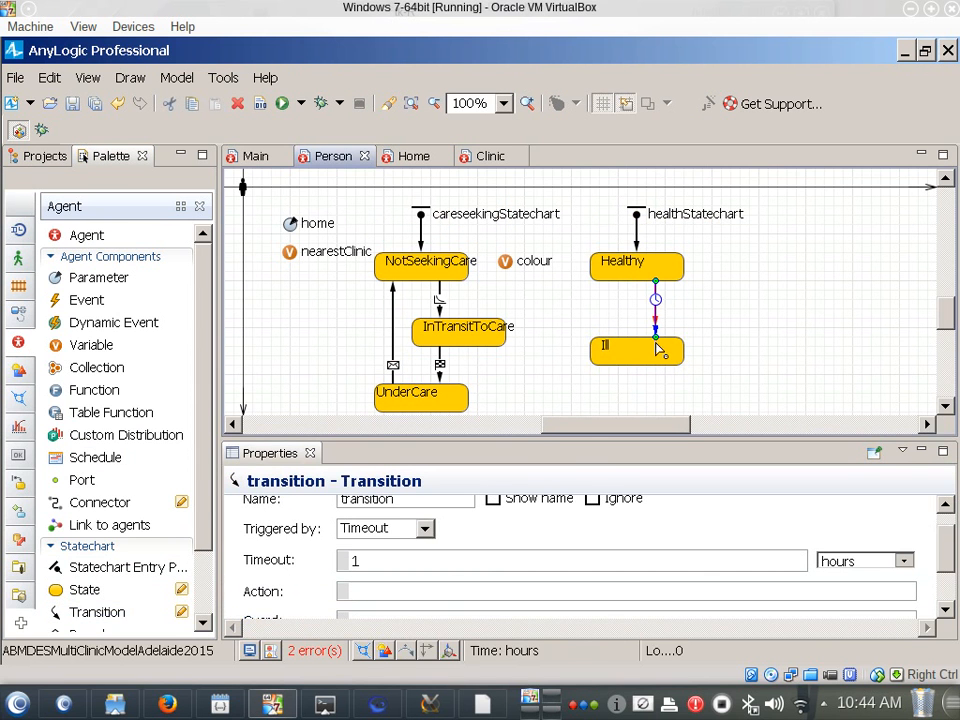
pyautogui.click(425, 529)
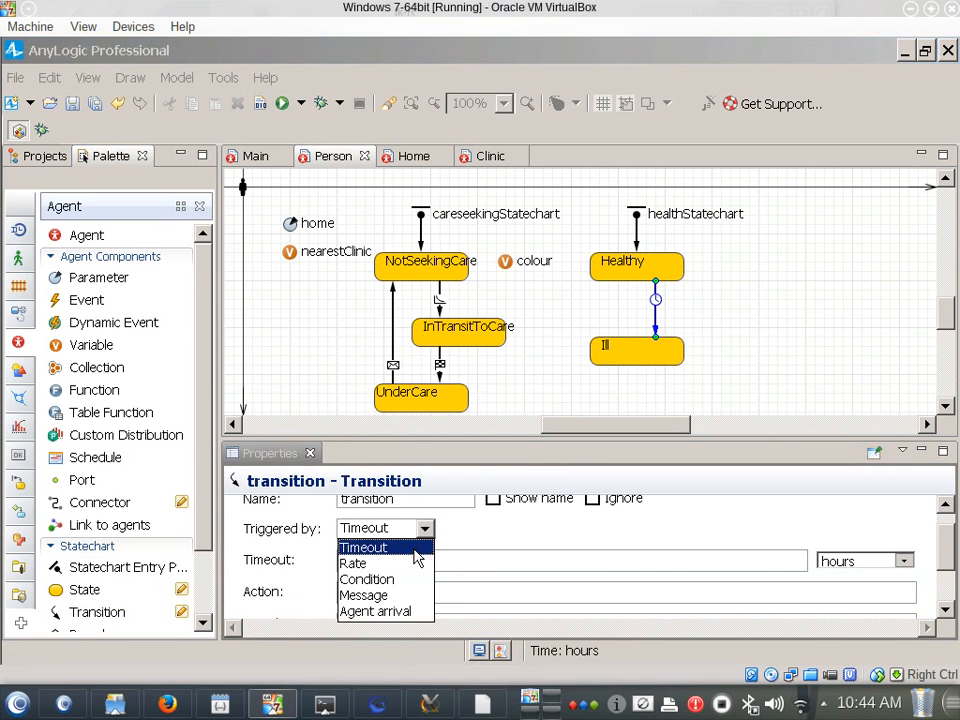
pyautogui.click(380, 570)
pyautogui.doubleClick(356, 498)
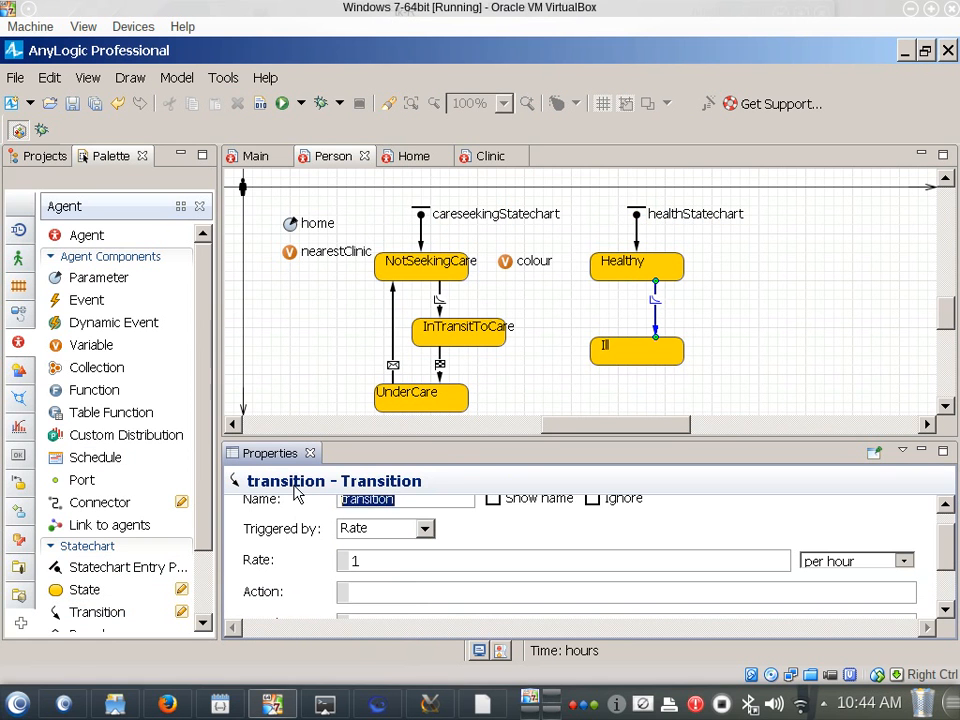
pyautogui.write('becomingIll')
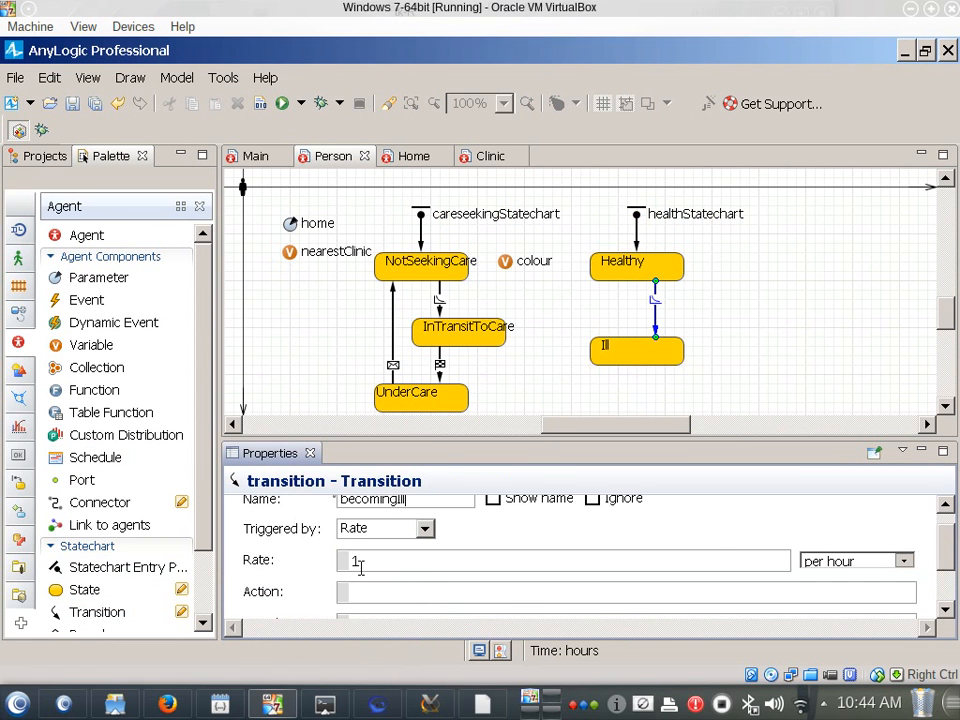
# Set the becomingIll transition's rate to 0.01 per day
pyautogui.moveTo(418, 563); pyautogui.dragTo(318, 566)
pyautogui.write('0.01')
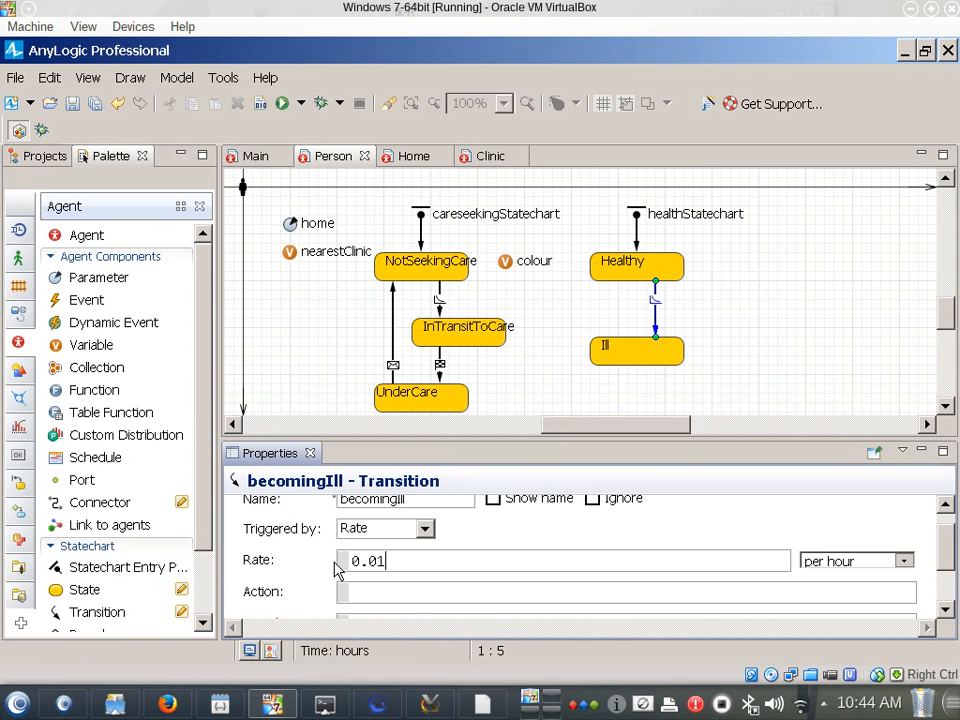
pyautogui.click(904, 563)
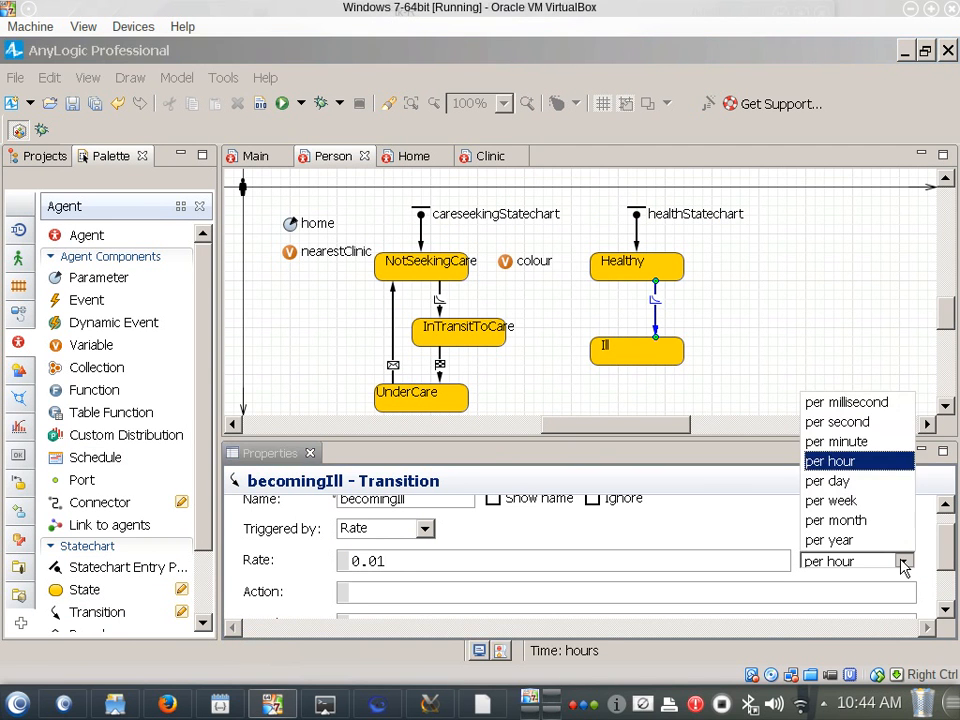
pyautogui.click(827, 482)
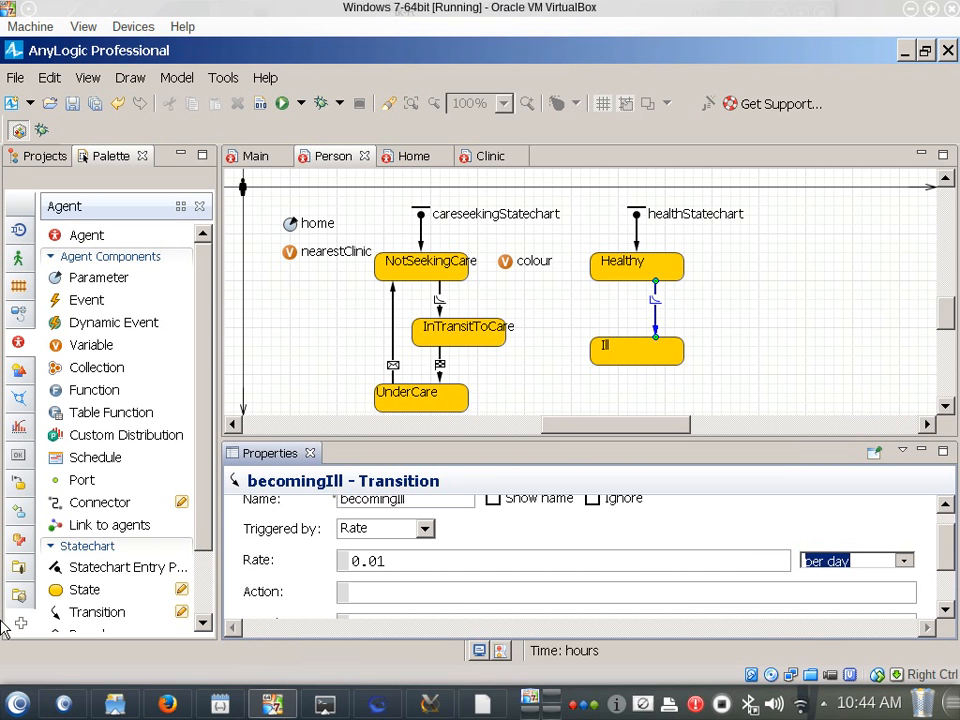
# Connect Ill back to Healthy with a message-triggered transition and enter Cured as its action
pyautogui.moveTo(75, 622)
pyautogui.mouseDown()
pyautogui.moveTo(531, 439)
pyautogui.moveTo(574, 396)
pyautogui.moveTo(623, 383)
pyautogui.moveTo(617, 373)
pyautogui.moveTo(617, 393)
pyautogui.moveTo(621, 262)
pyautogui.mouseUp()
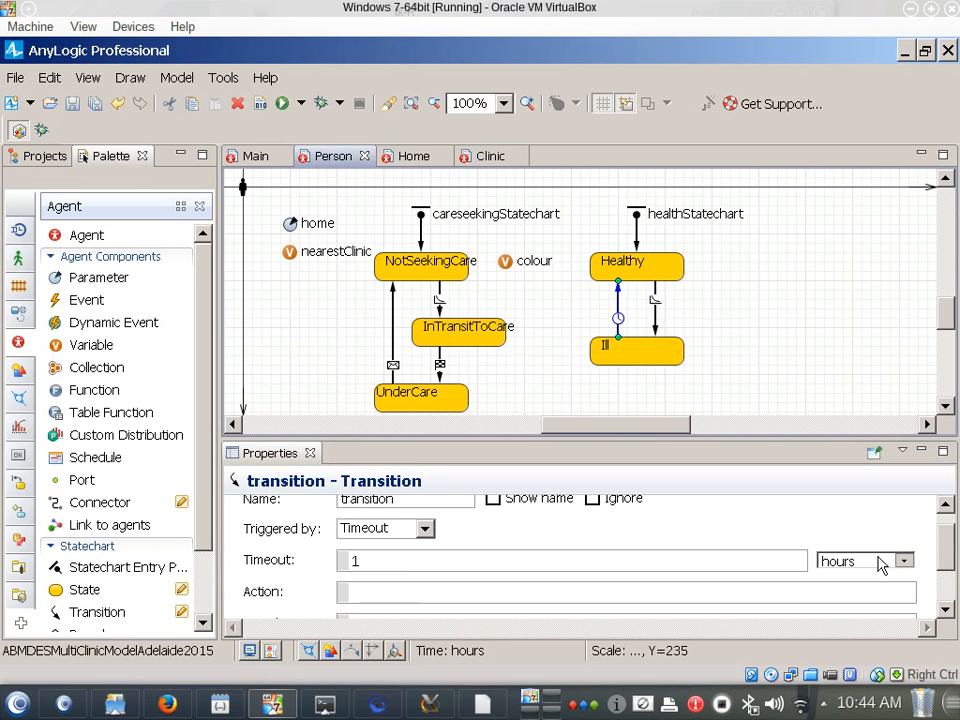
pyautogui.click(424, 528)
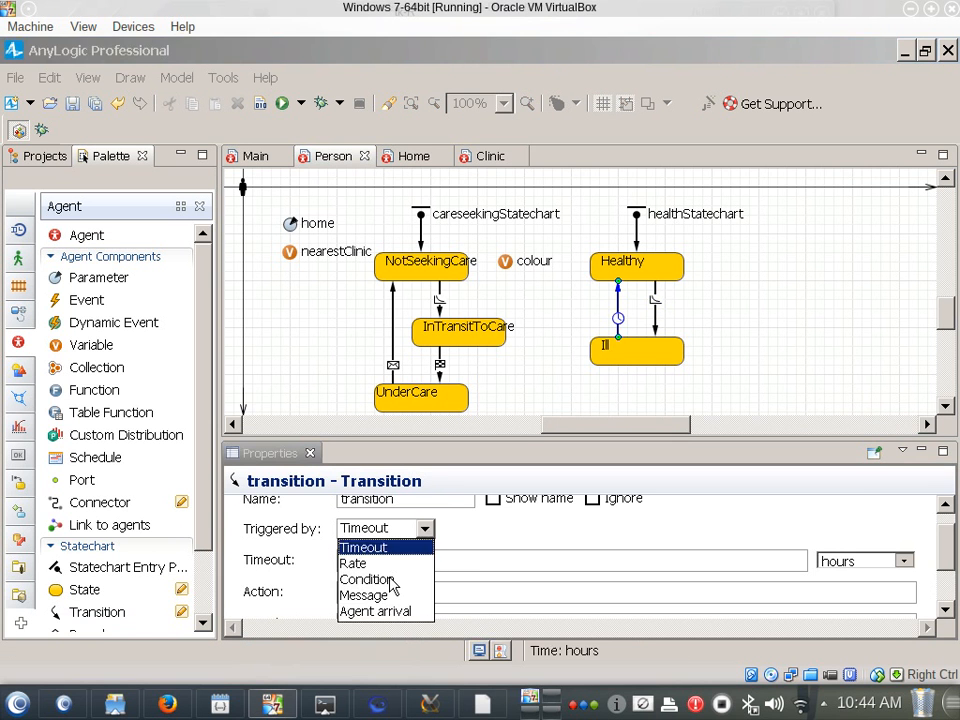
pyautogui.click(387, 596)
pyautogui.scroll(-2, 470, 555)
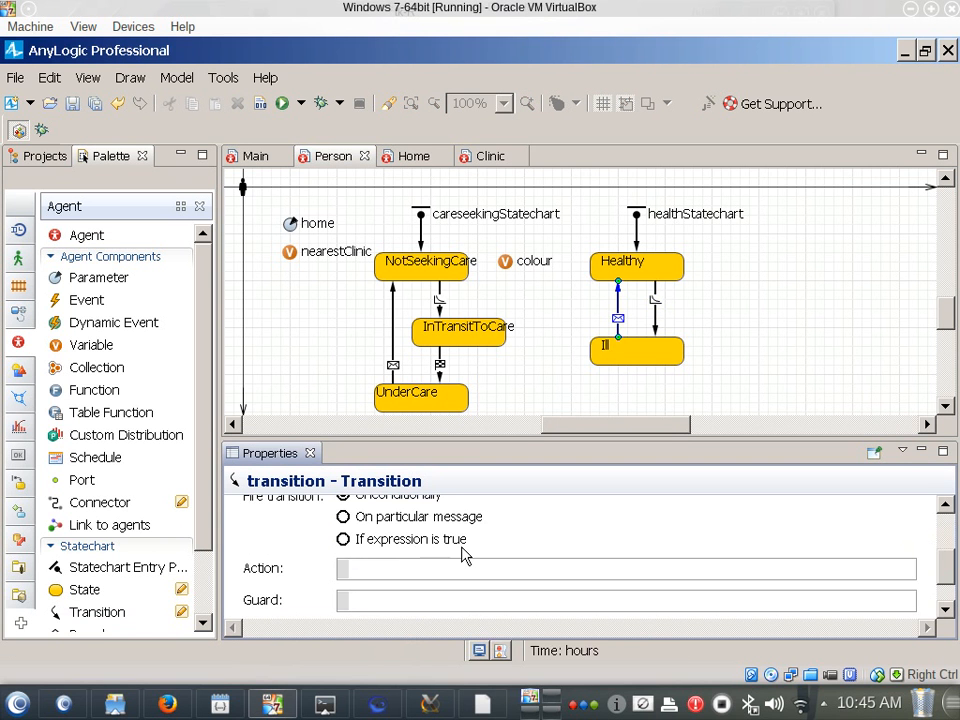
pyautogui.click(450, 572)
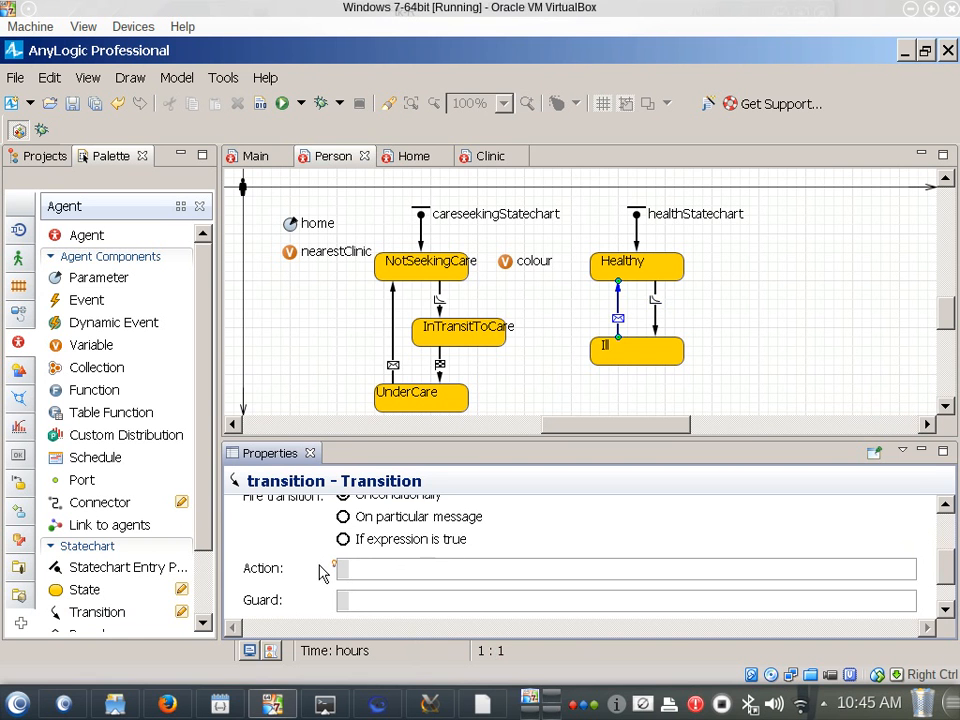
pyautogui.write('Cured')
# Compare the trigger and action settings of the cured, becomingIll and Ill-to-Healthy transitions
pyautogui.click(394, 364)
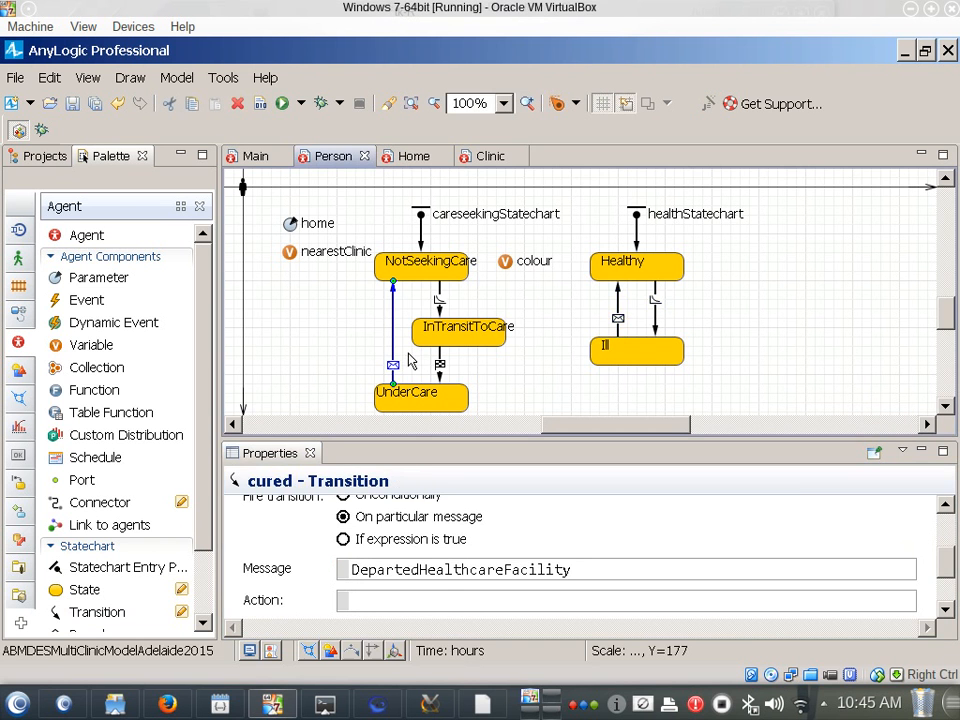
pyautogui.click(617, 314)
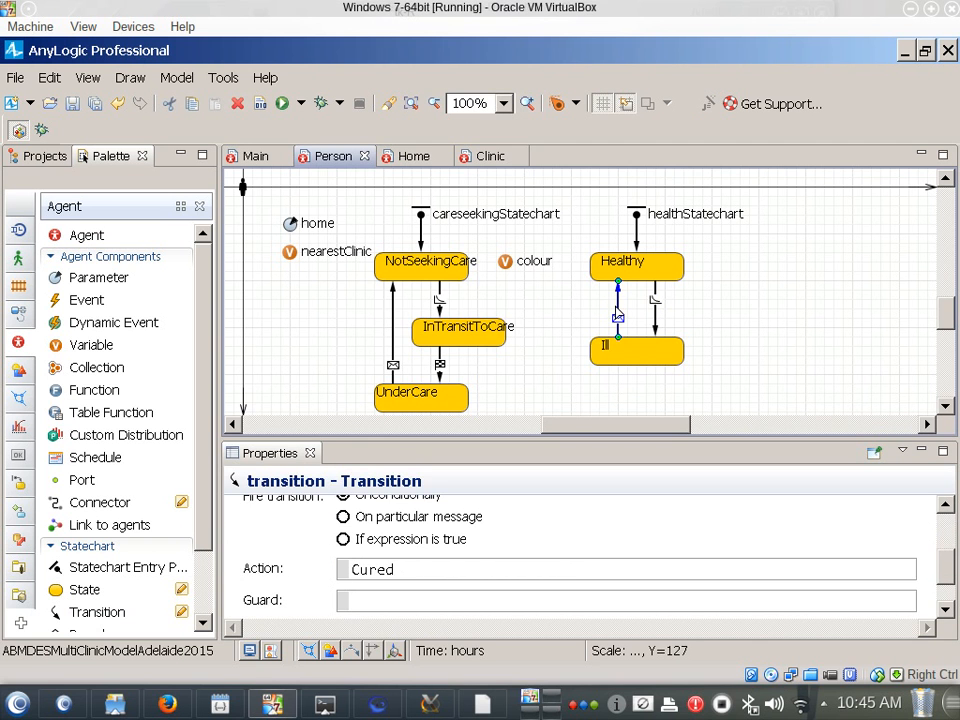
pyautogui.click(393, 330)
pyautogui.click(393, 370)
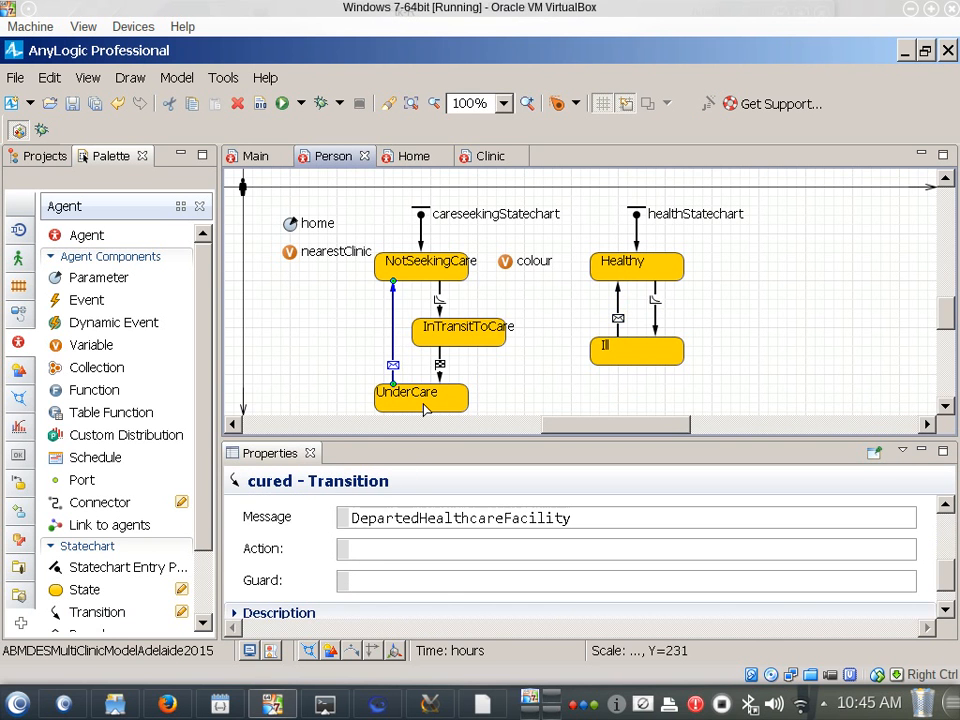
pyautogui.click(655, 318)
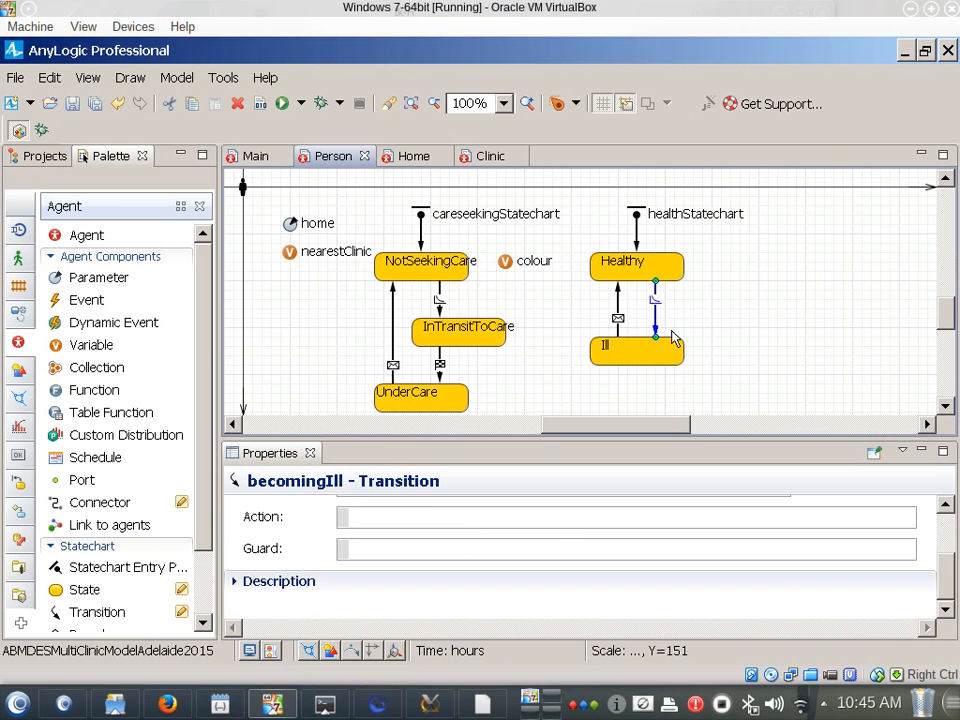
pyautogui.scroll(1, 437, 507)
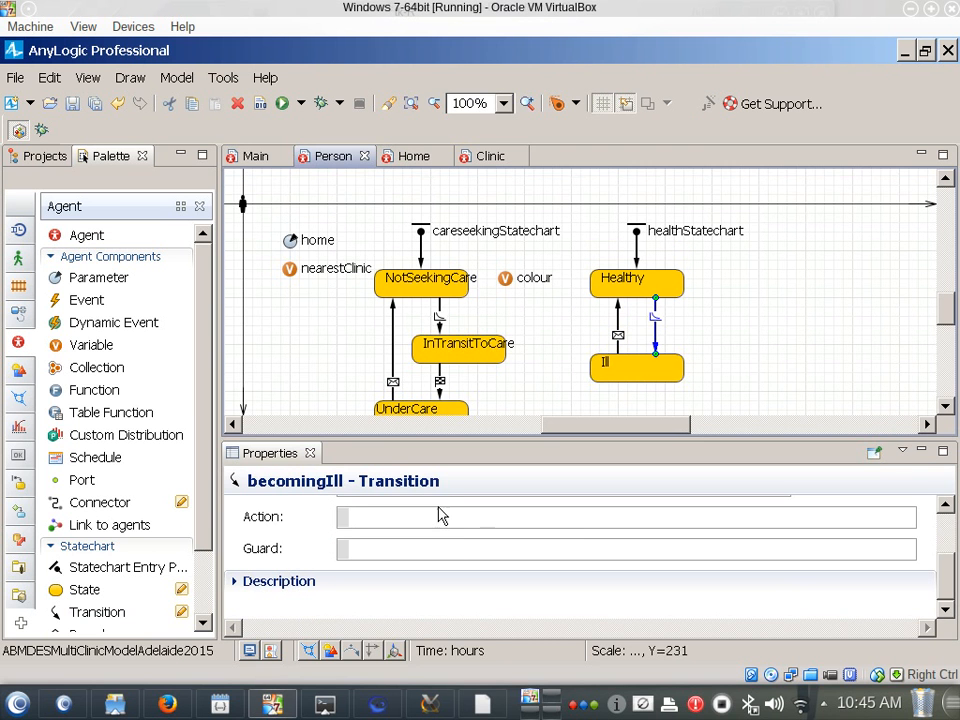
pyautogui.click(439, 504)
pyautogui.scroll(3, 441, 500)
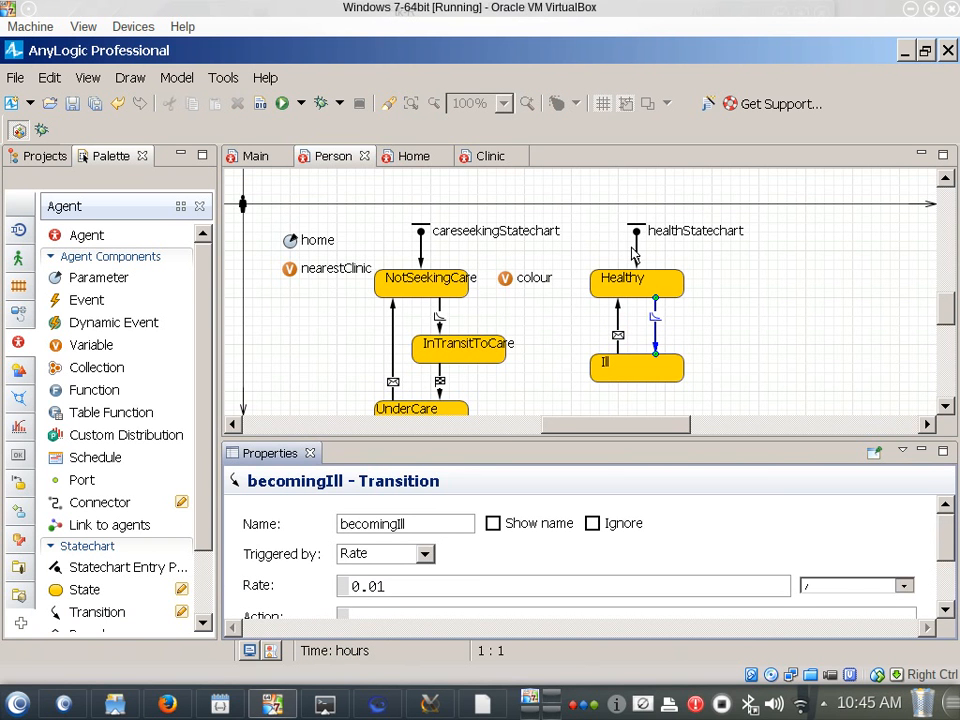
pyautogui.click(660, 303)
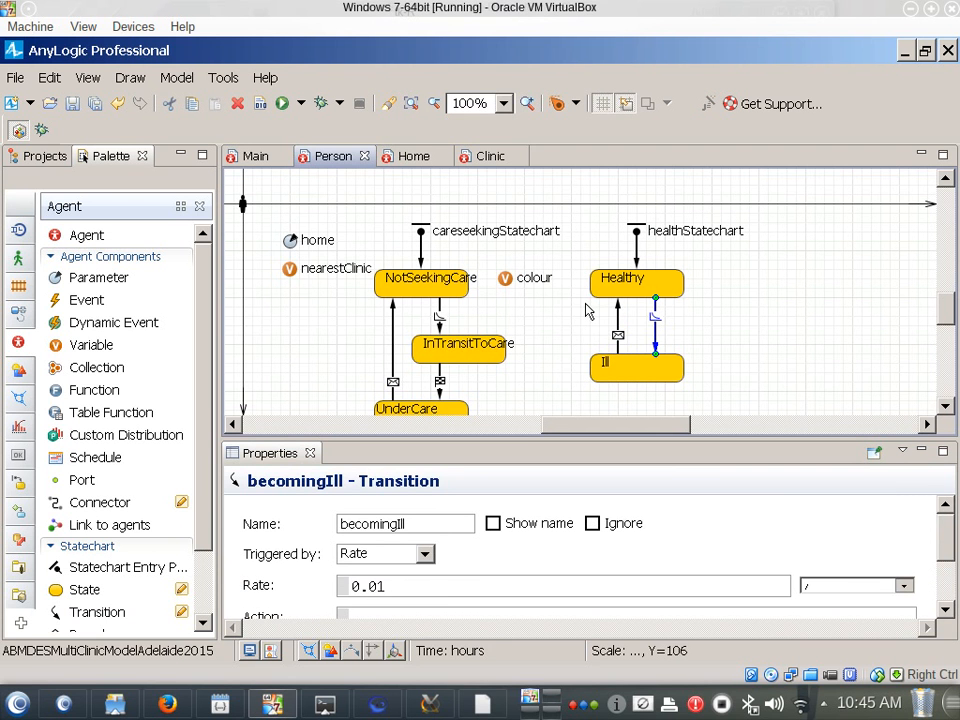
pyautogui.click(618, 318)
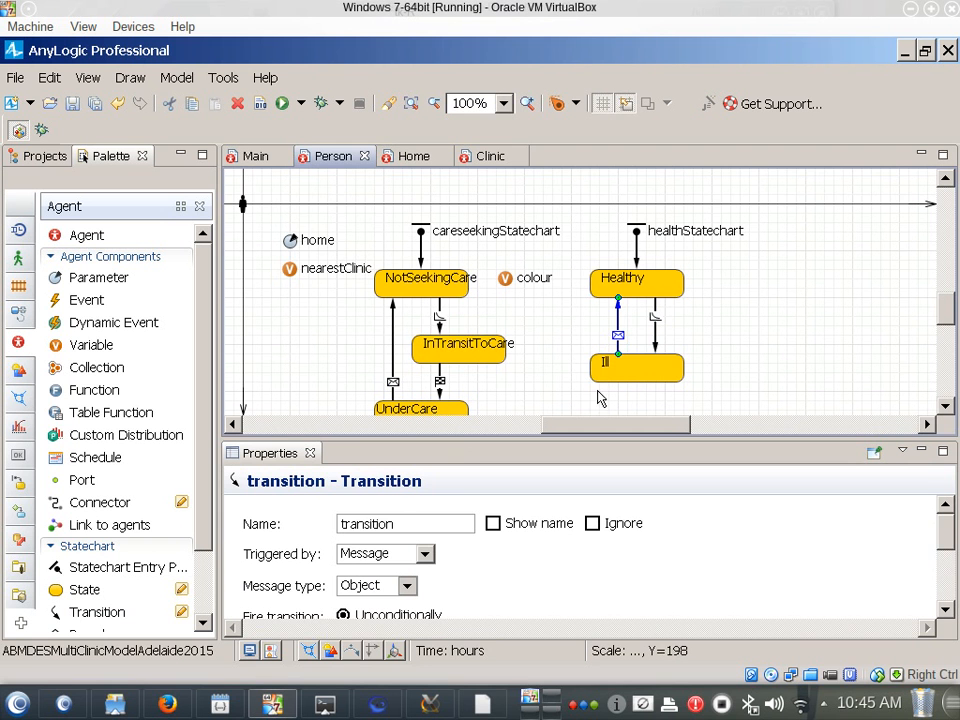
# Make the Ill-to-Healthy transition fire on the particular message Cured, and check the message of the UnderCare-to-NotSeekingCare transition
pyautogui.scroll(-3, 590, 565)
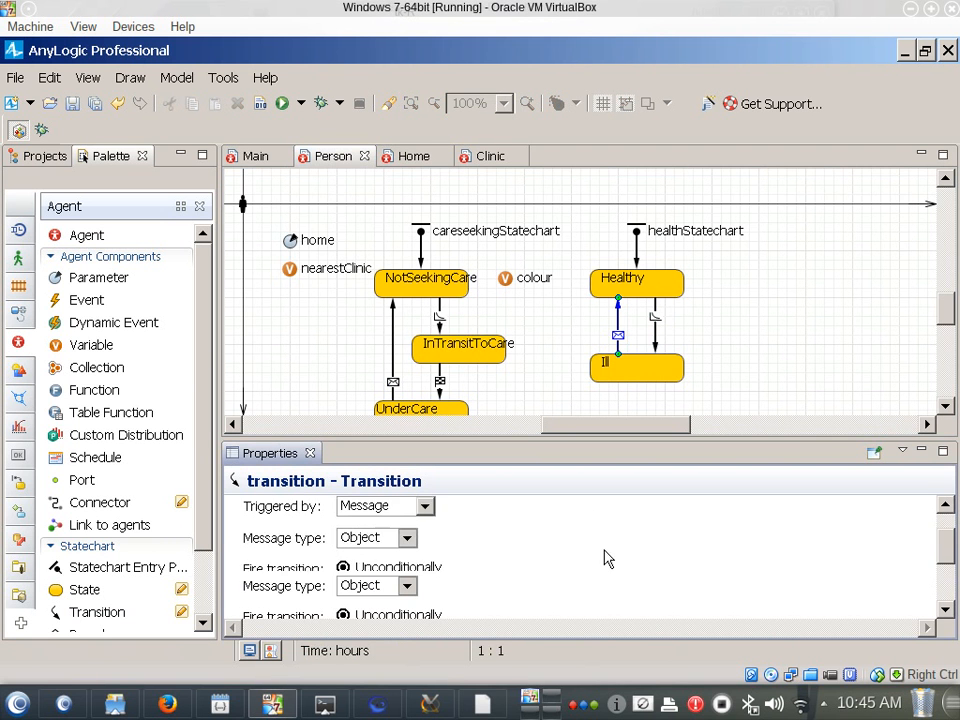
pyautogui.click(405, 545)
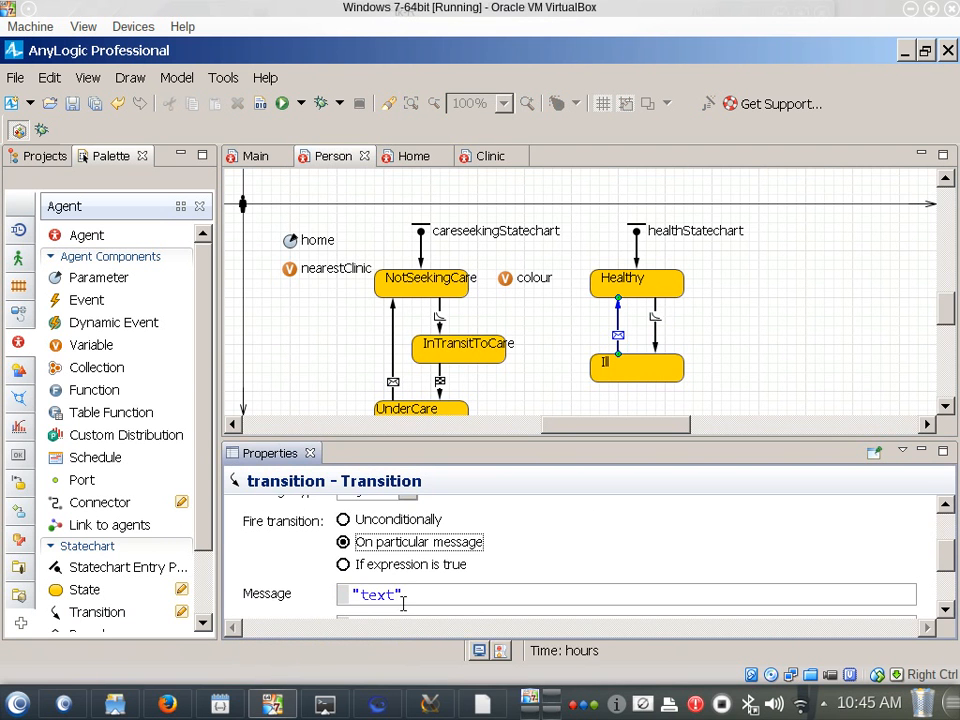
pyautogui.doubleClick(398, 596)
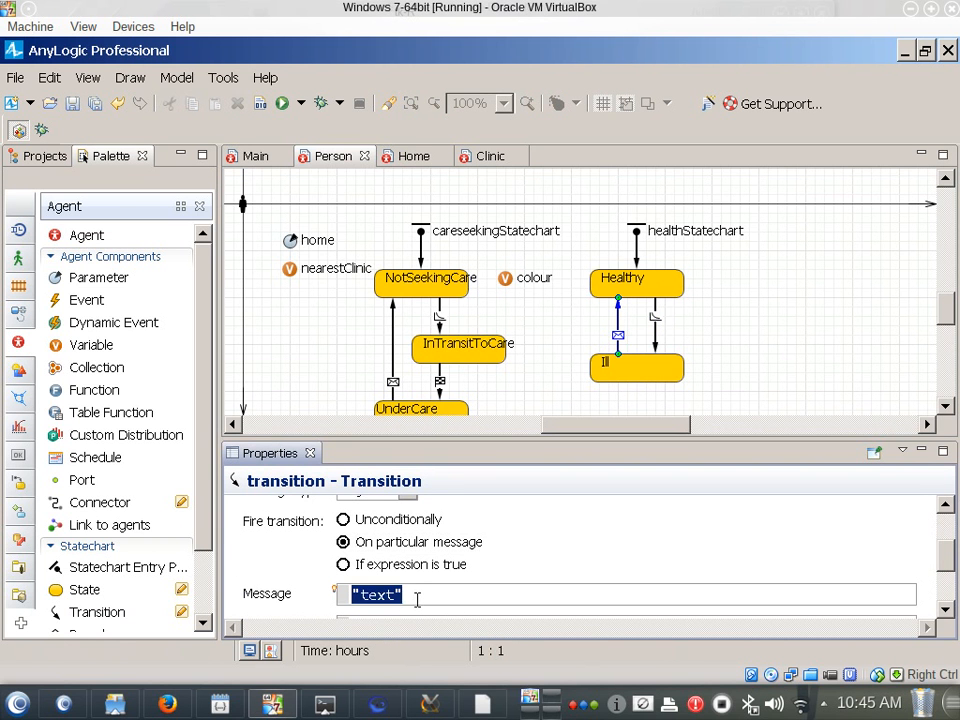
pyautogui.write('Cured')
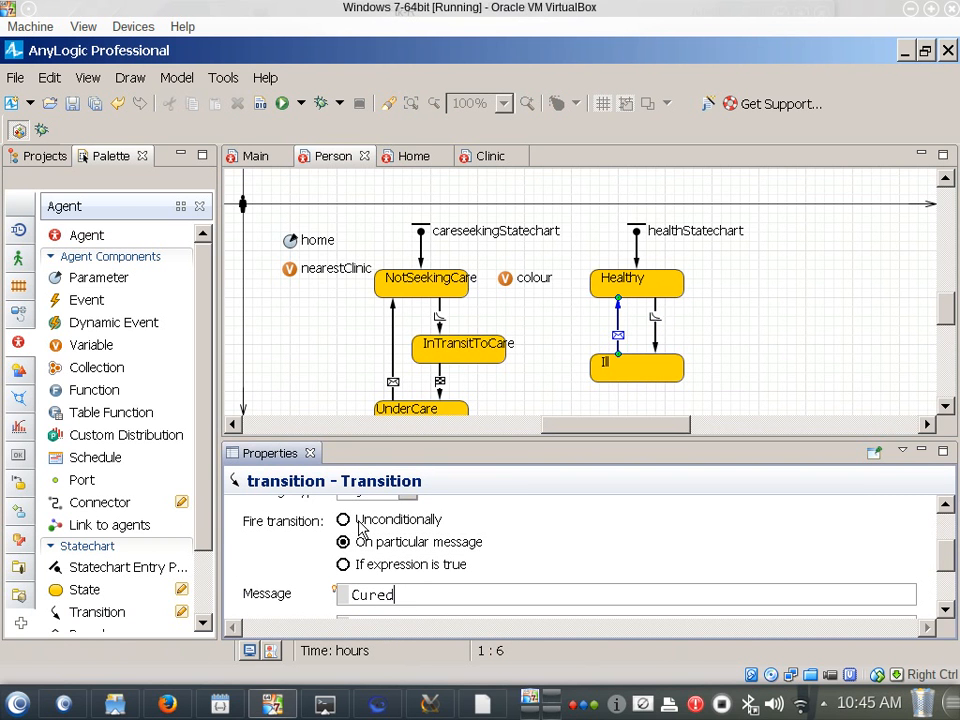
pyautogui.click(392, 325)
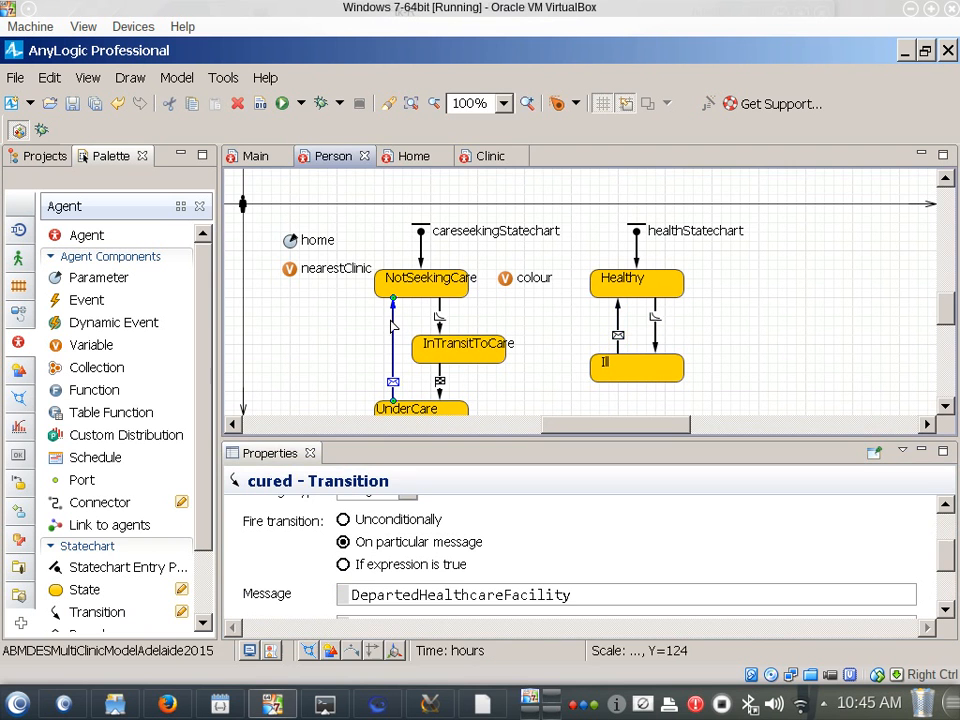
pyautogui.click(377, 594)
pyautogui.doubleClick(377, 594)
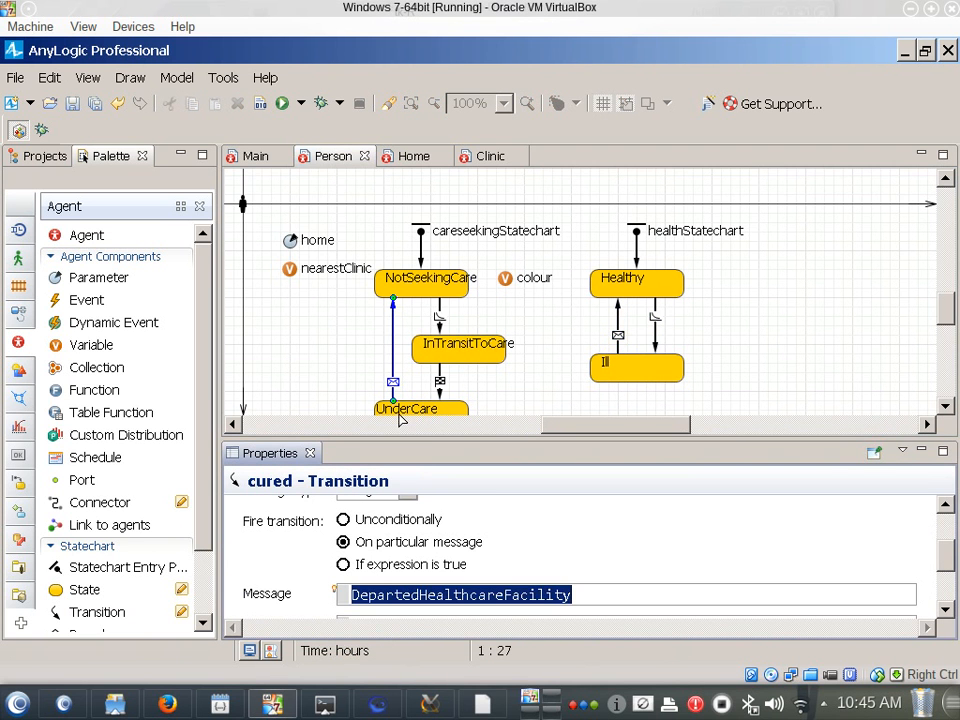
# Move the entry action colour = GREEN; from the NotSeekingCare state to the Healthy state
pyautogui.click(612, 366)
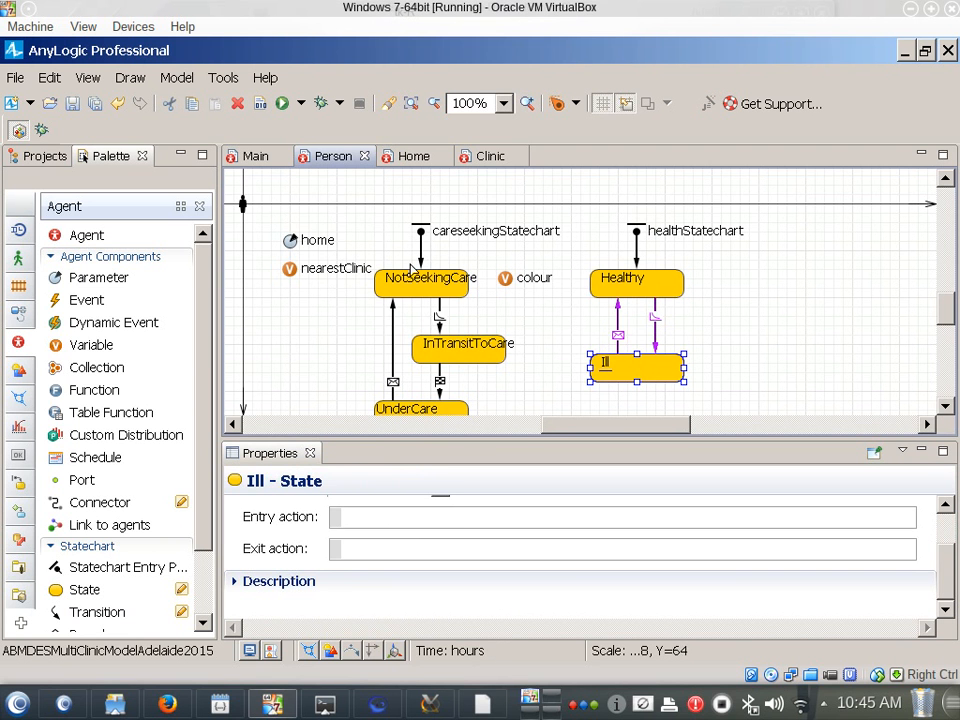
pyautogui.click(414, 288)
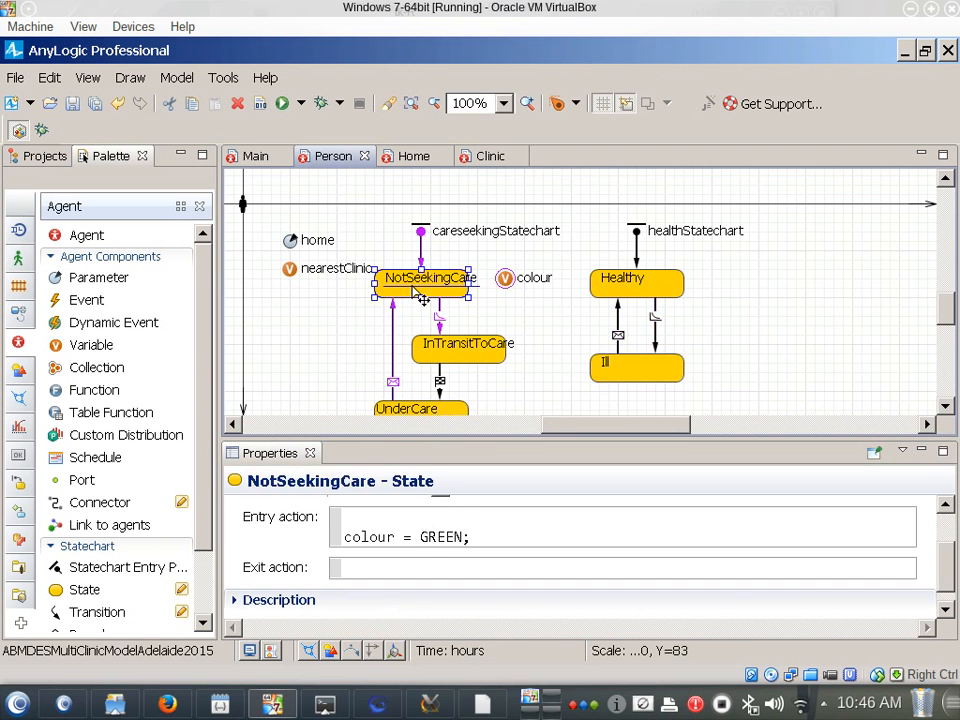
pyautogui.click(436, 517)
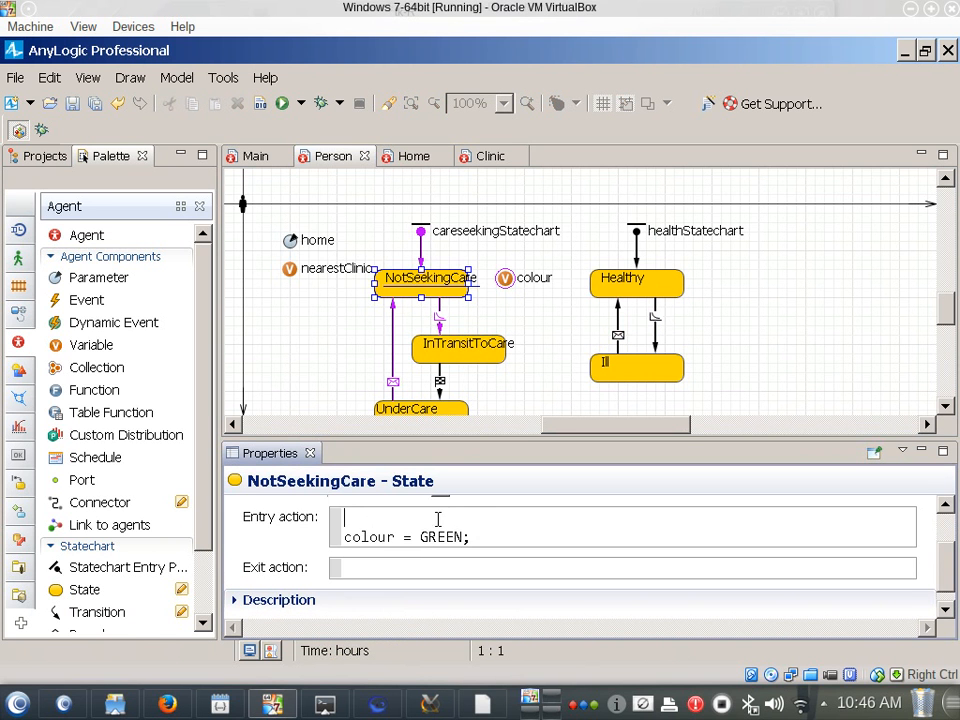
pyautogui.hotkey('shift', 'Down')
pyautogui.press('Delete')
pyautogui.hotkey('shift', 'End')
pyautogui.hotkey('ctrl', 'c')
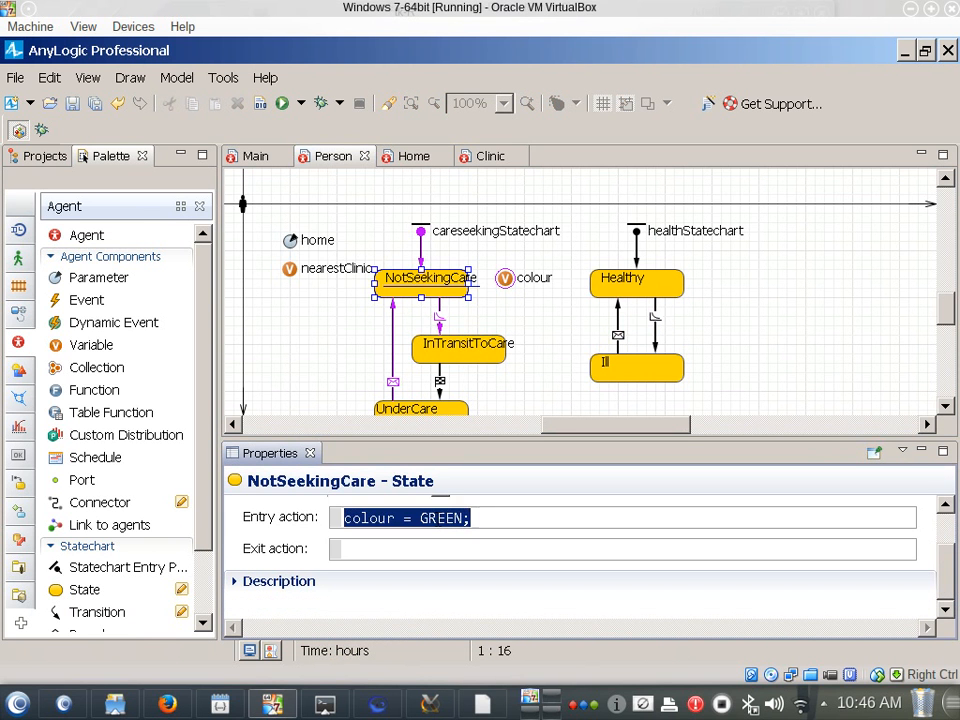
pyautogui.press('Delete')
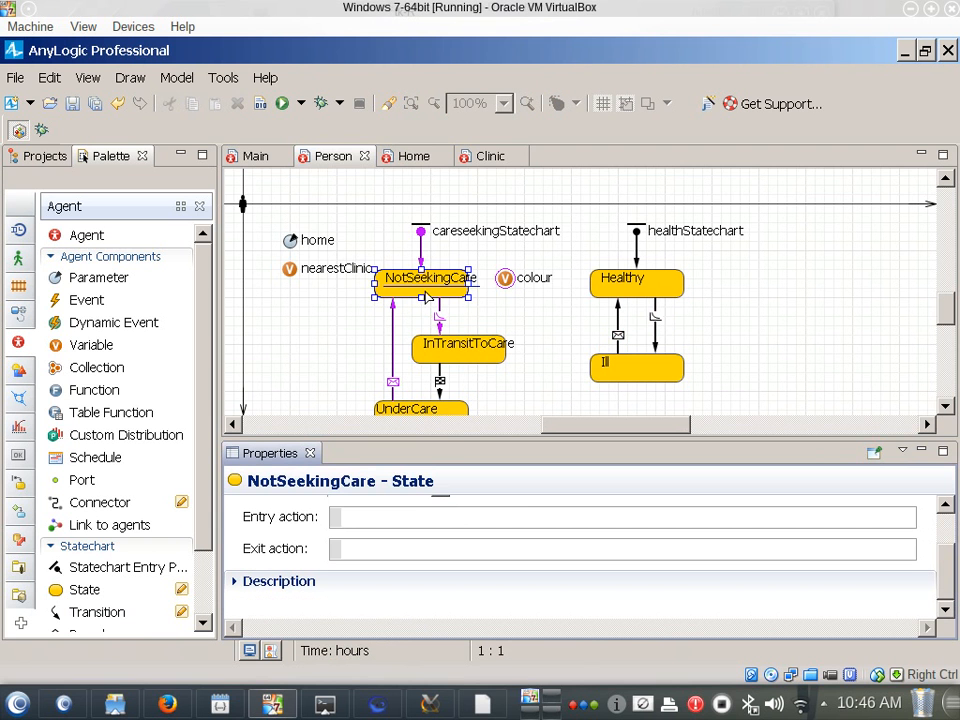
pyautogui.click(618, 283)
pyautogui.click(406, 519)
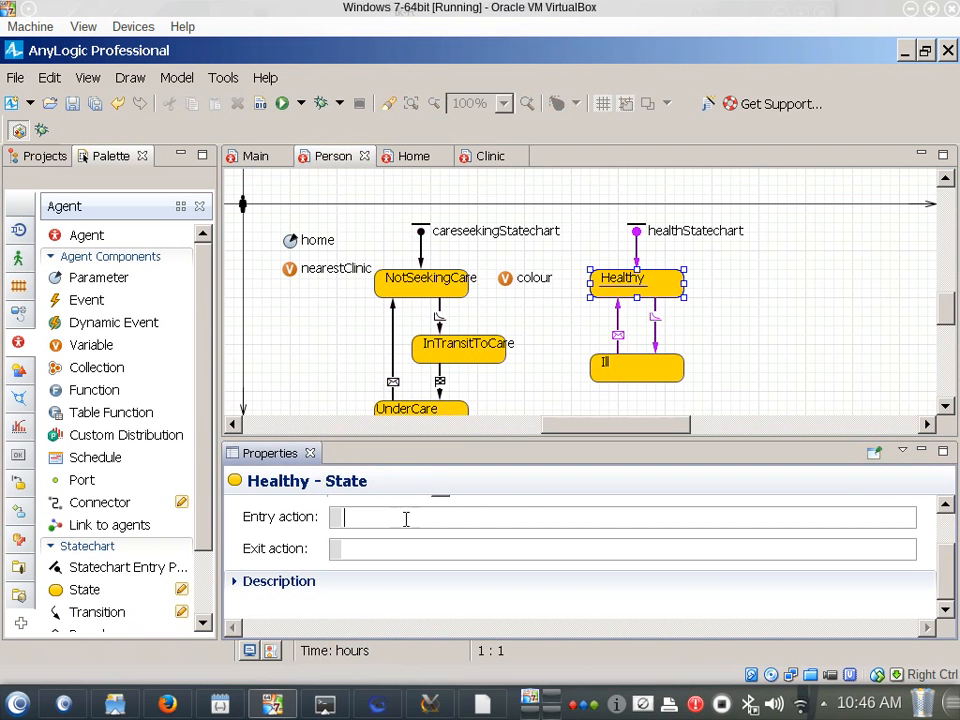
pyautogui.hotkey('ctrl', 'v')
# Move the entry action colour = RED; from the UnderCare state to the Ill state
pyautogui.click(448, 410)
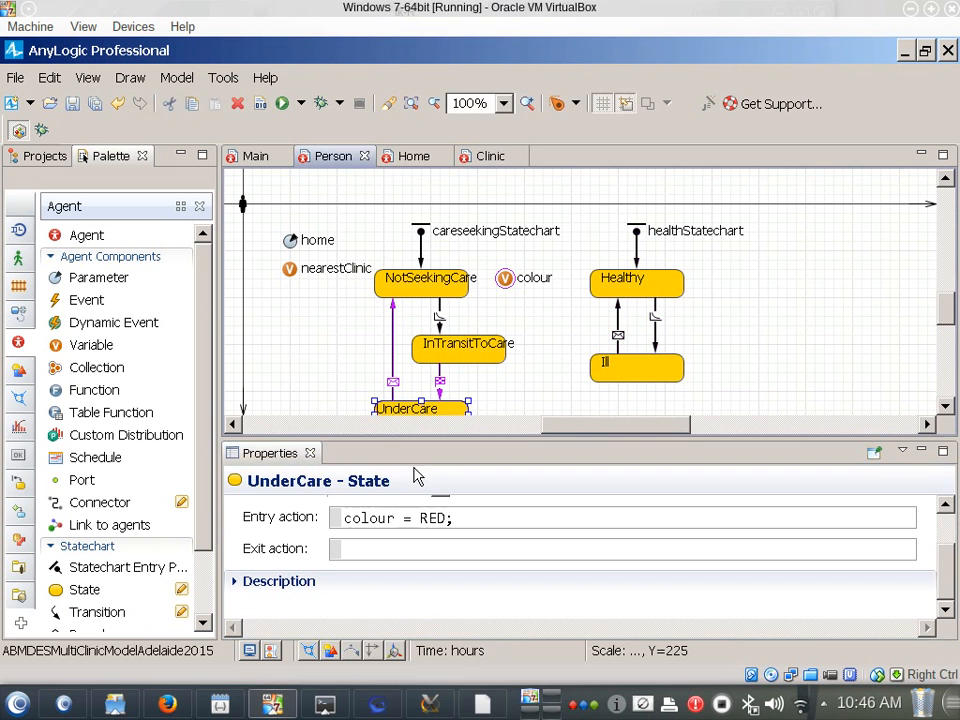
pyautogui.tripleClick(467, 519)
pyautogui.hotkey('ctrl', 'x')
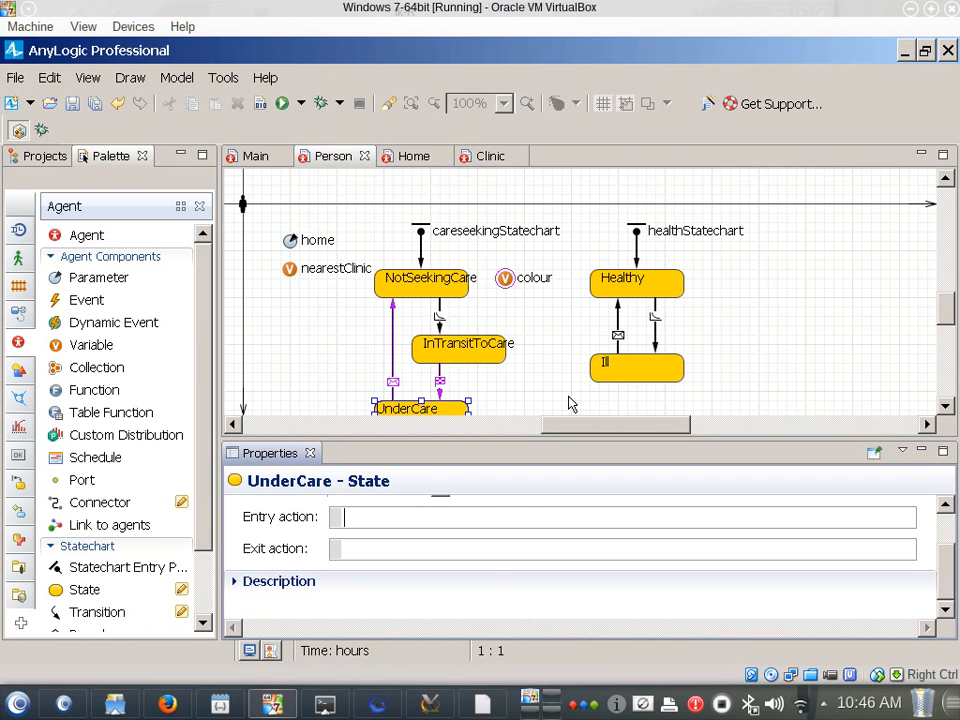
pyautogui.click(642, 367)
pyautogui.click(392, 517)
pyautogui.hotkey('ctrl', 'v')
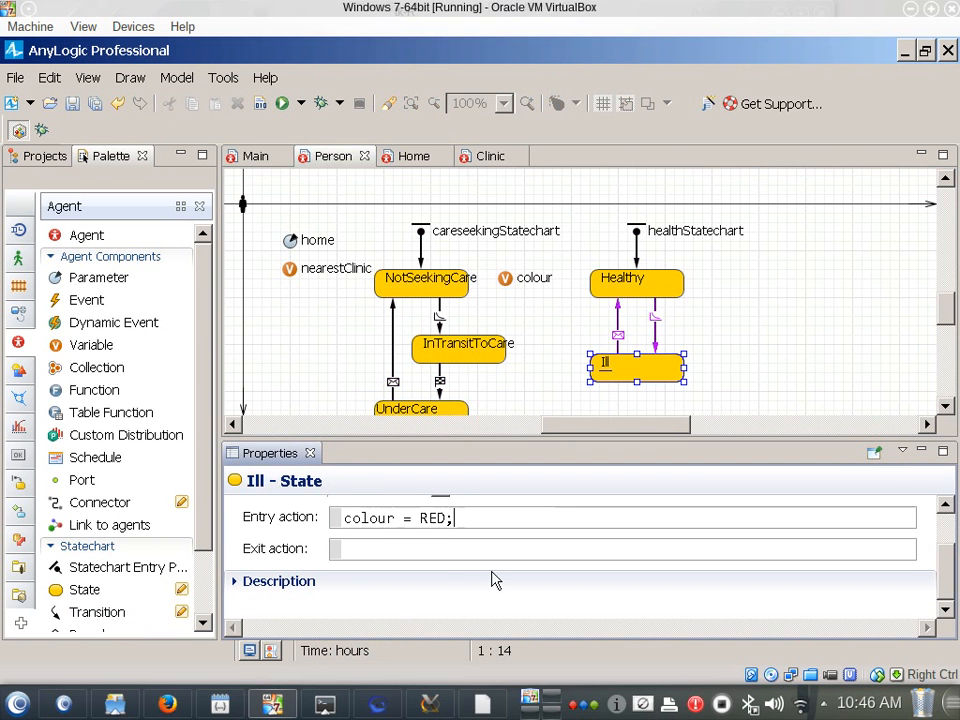
# Check the entry actions of the NotSeekingCare, Healthy, Ill and UnderCare states
pyautogui.scroll(3, 494, 580)
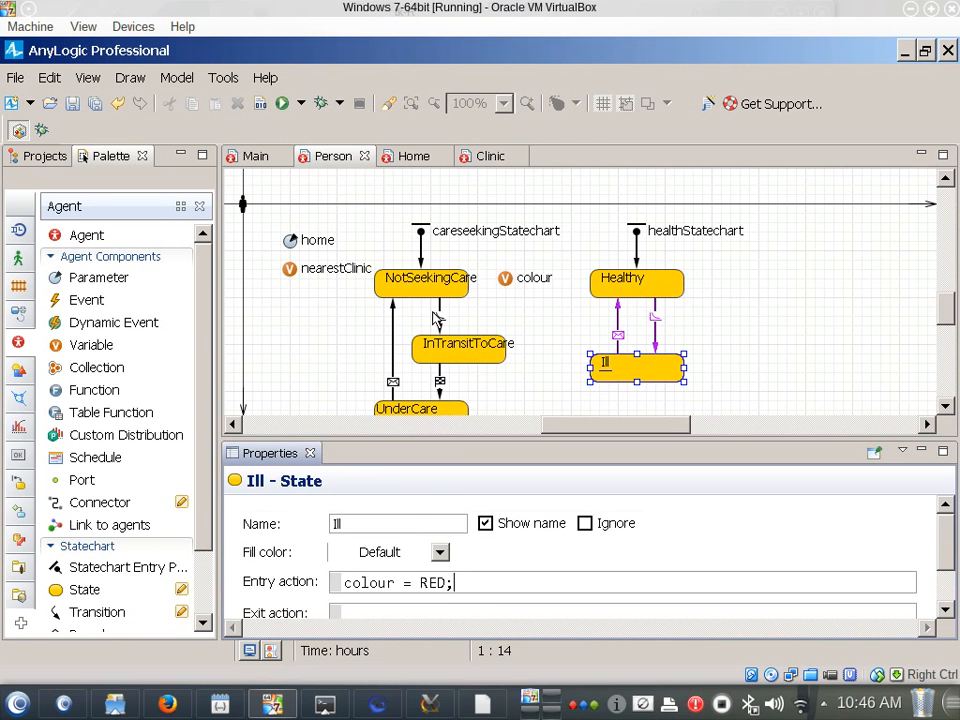
pyautogui.click(430, 288)
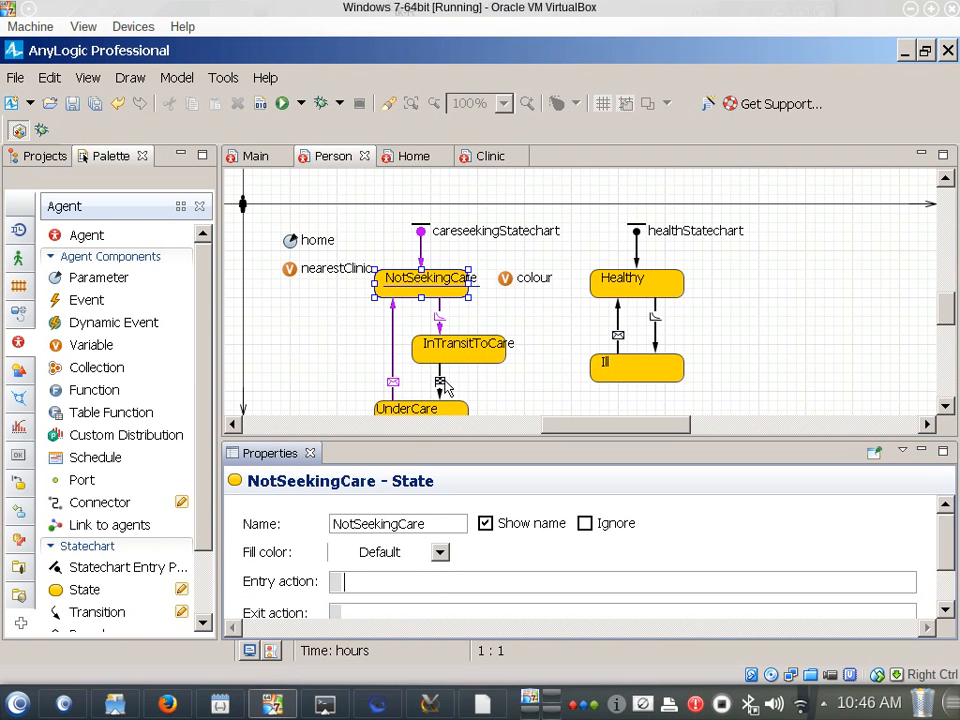
pyautogui.click(622, 284)
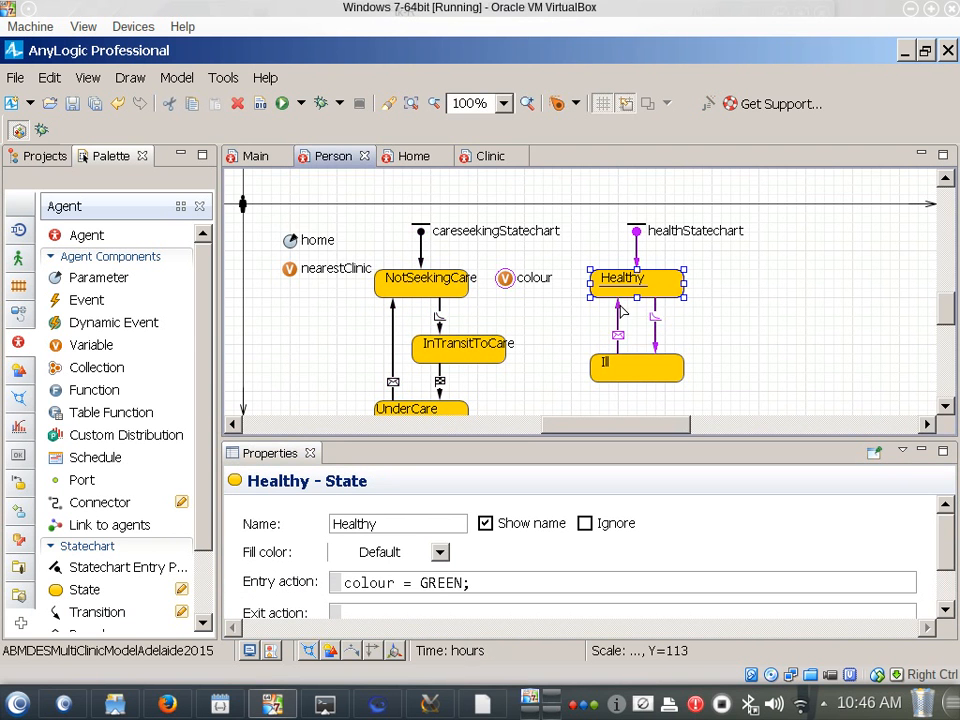
pyautogui.click(630, 368)
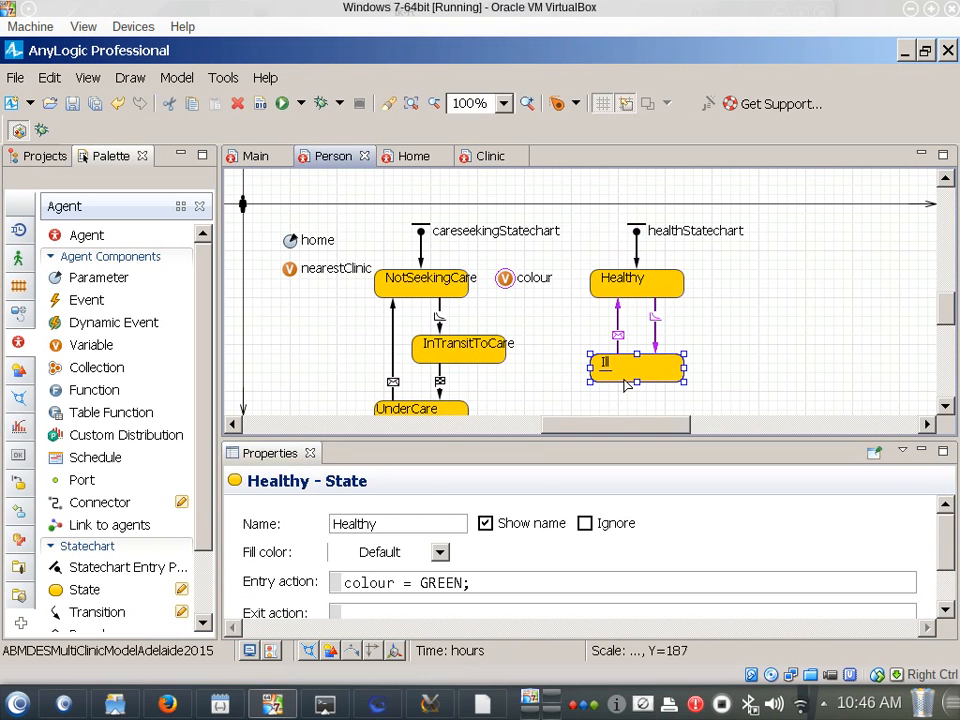
pyautogui.click(415, 284)
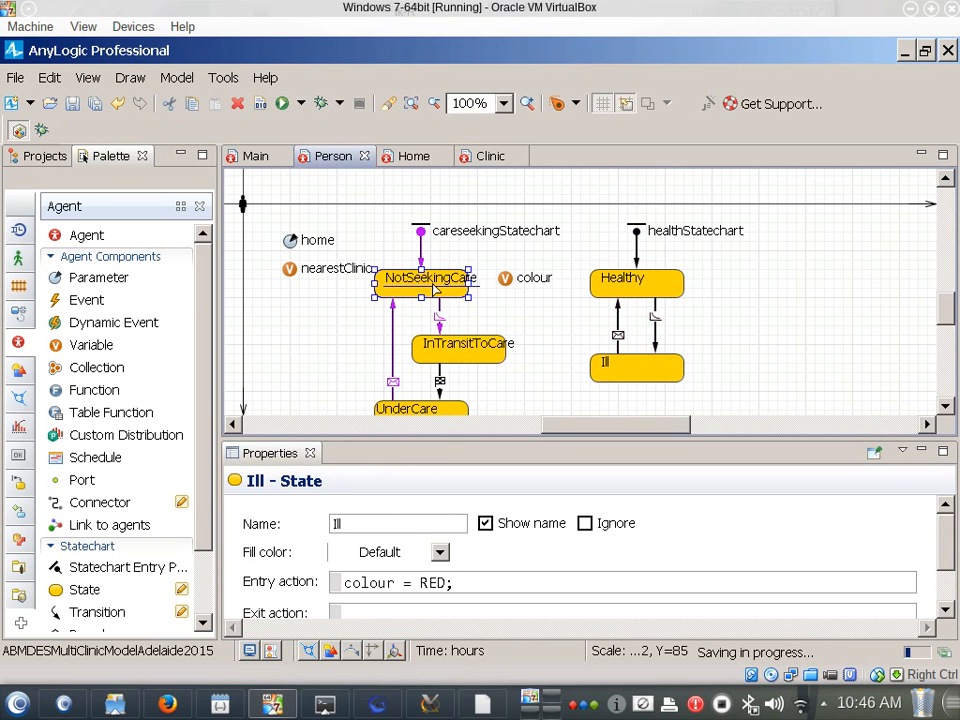
pyautogui.click(421, 425)
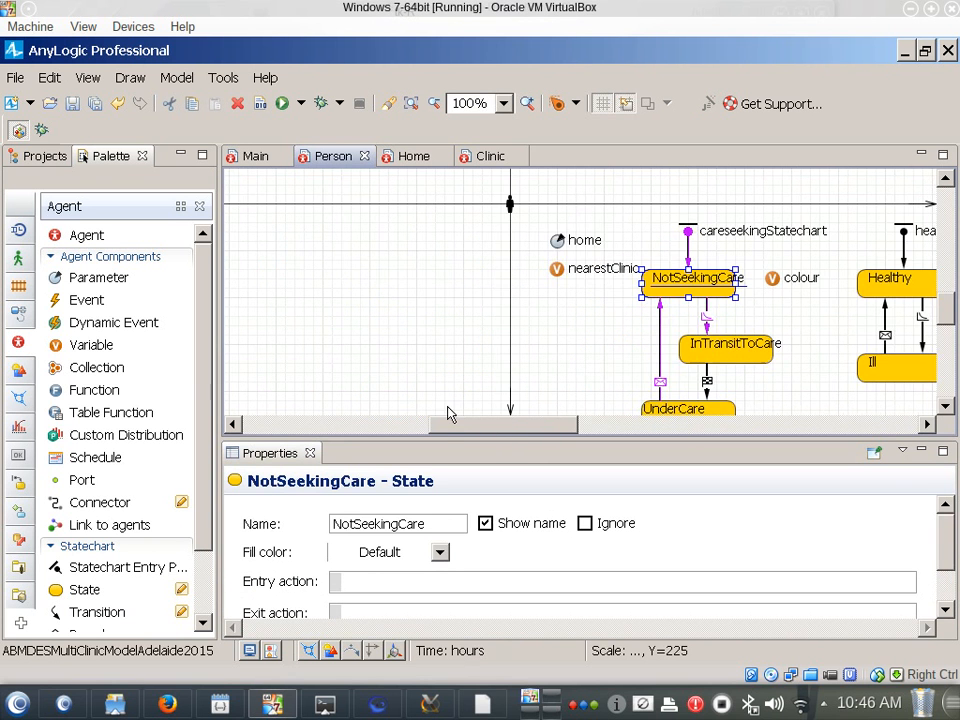
pyautogui.click(678, 412)
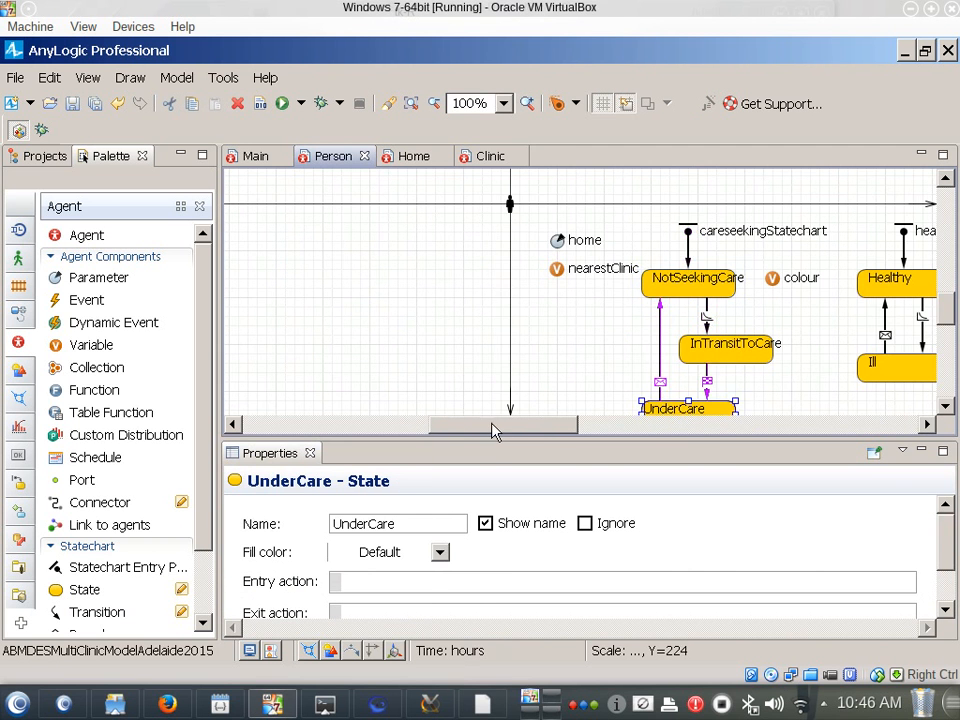
pyautogui.moveTo(493, 430); pyautogui.dragTo(572, 437)
pyautogui.scroll(-1, 538, 375)
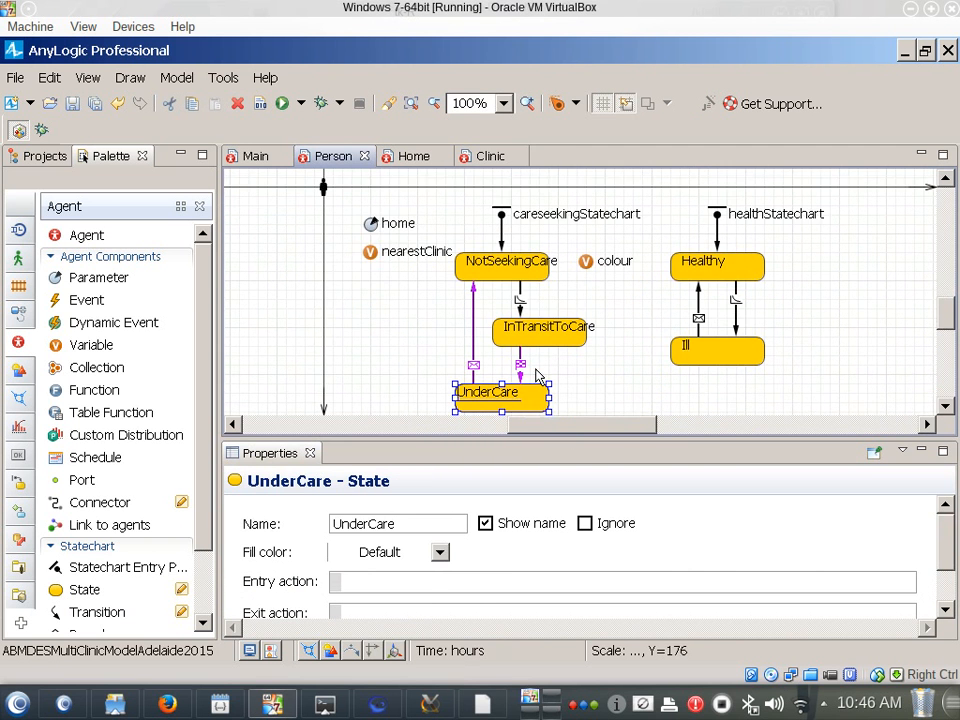
pyautogui.scroll(-1, 536, 375)
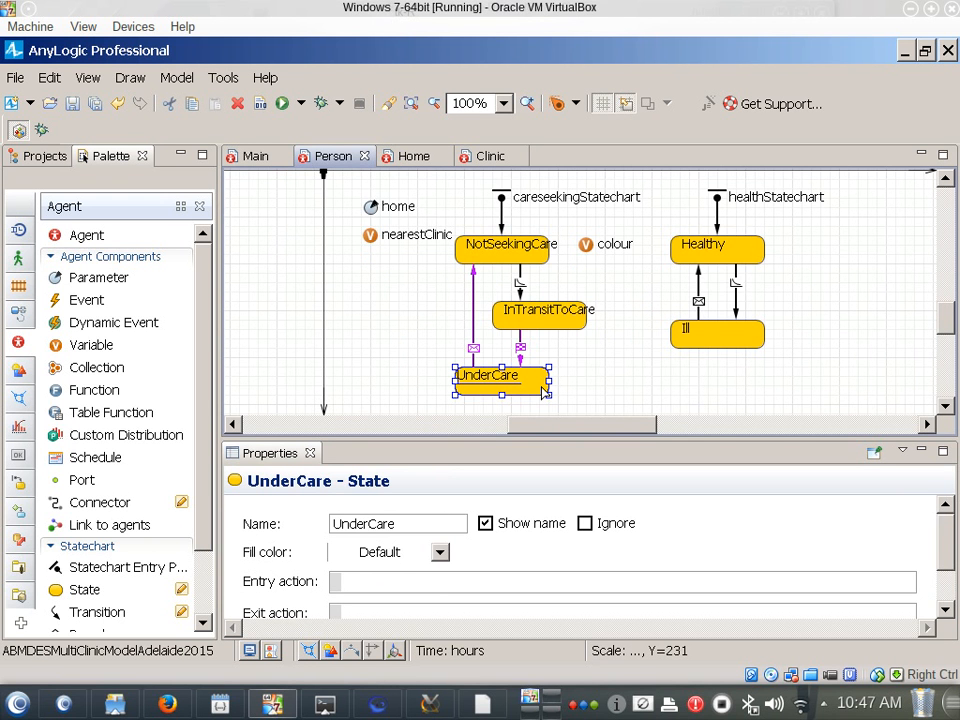
# Set the action of the UnderCare-to-NotSeekingCare transition to moveTo(home);
pyautogui.click(474, 295)
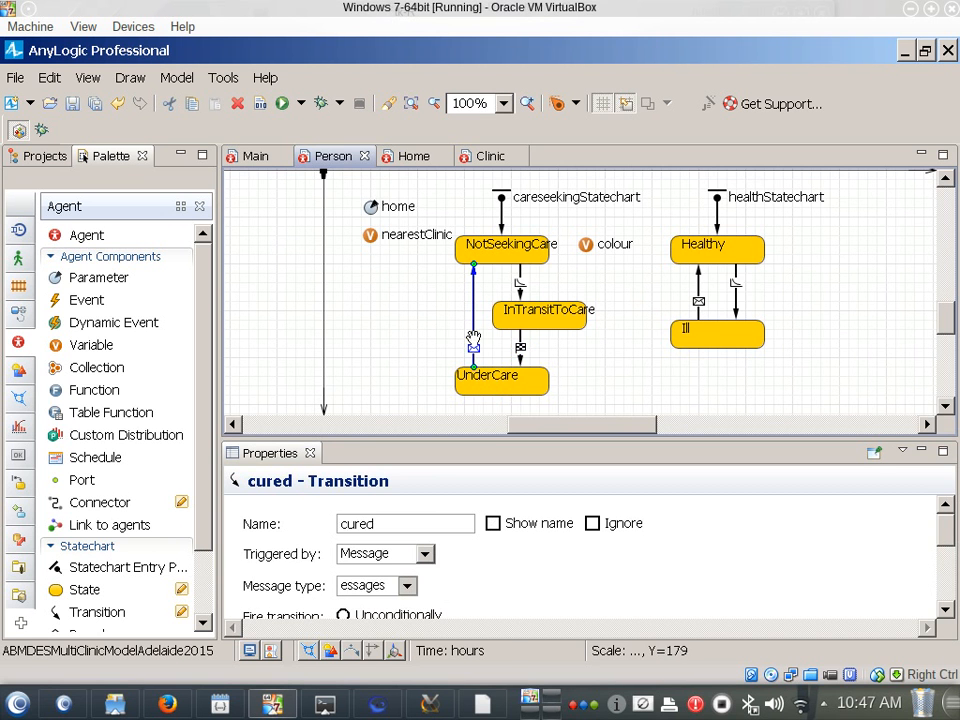
pyautogui.click(495, 583)
pyautogui.scroll(-2, 490, 590)
pyautogui.scroll(-1, 492, 585)
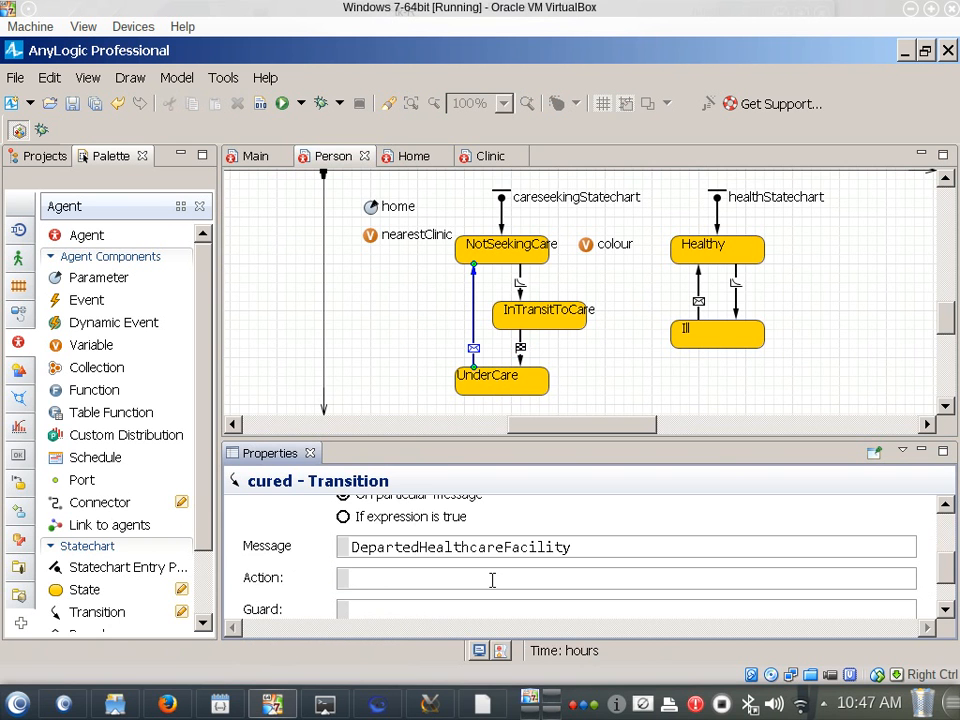
pyautogui.click(492, 580)
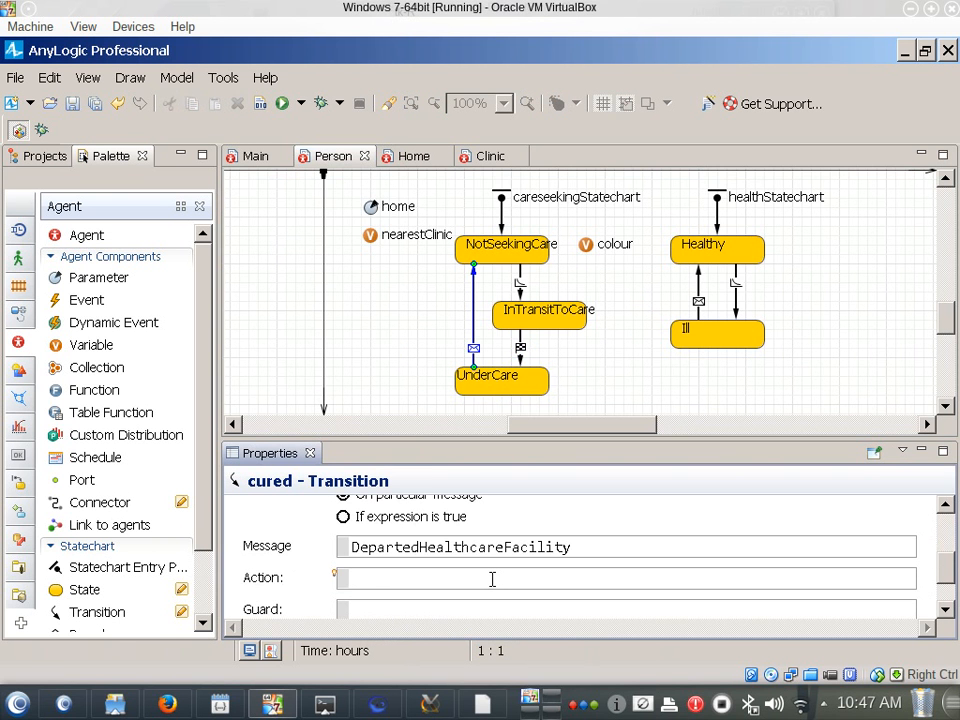
pyautogui.write('moveTo(home)')
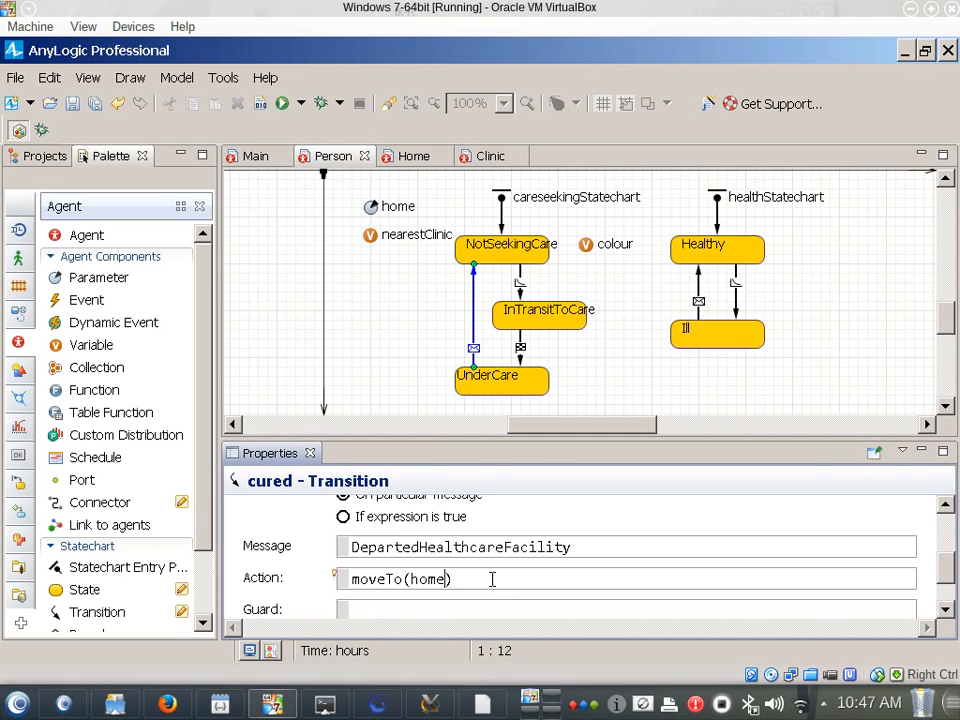
pyautogui.write(';')
# Set the rate unit of the becomingIll transition to per day
pyautogui.click(737, 293)
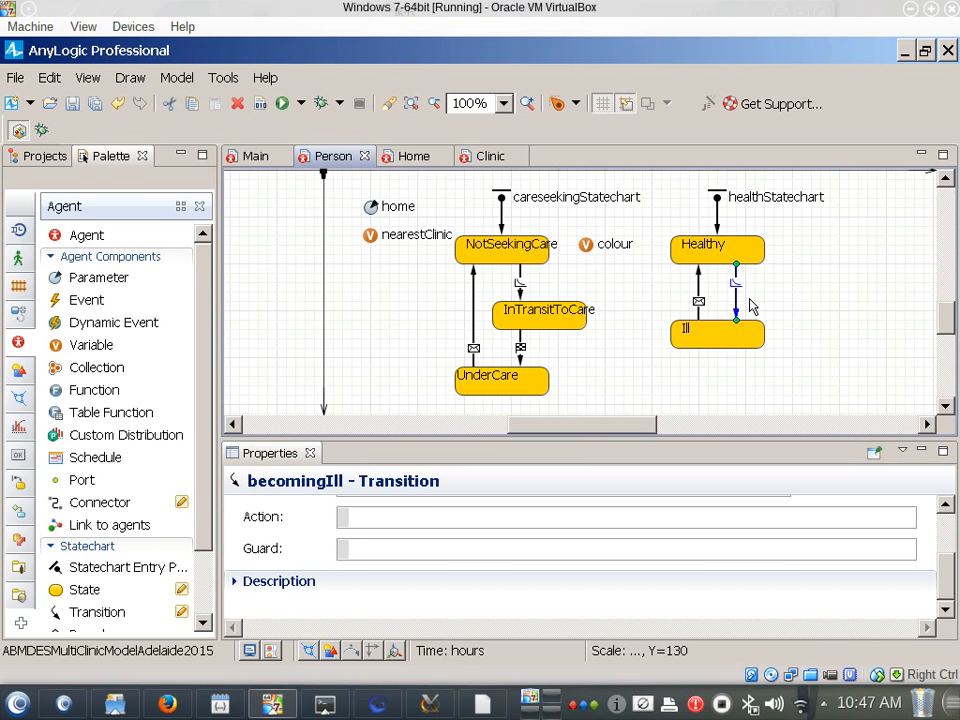
pyautogui.click(478, 510)
pyautogui.scroll(3, 478, 510)
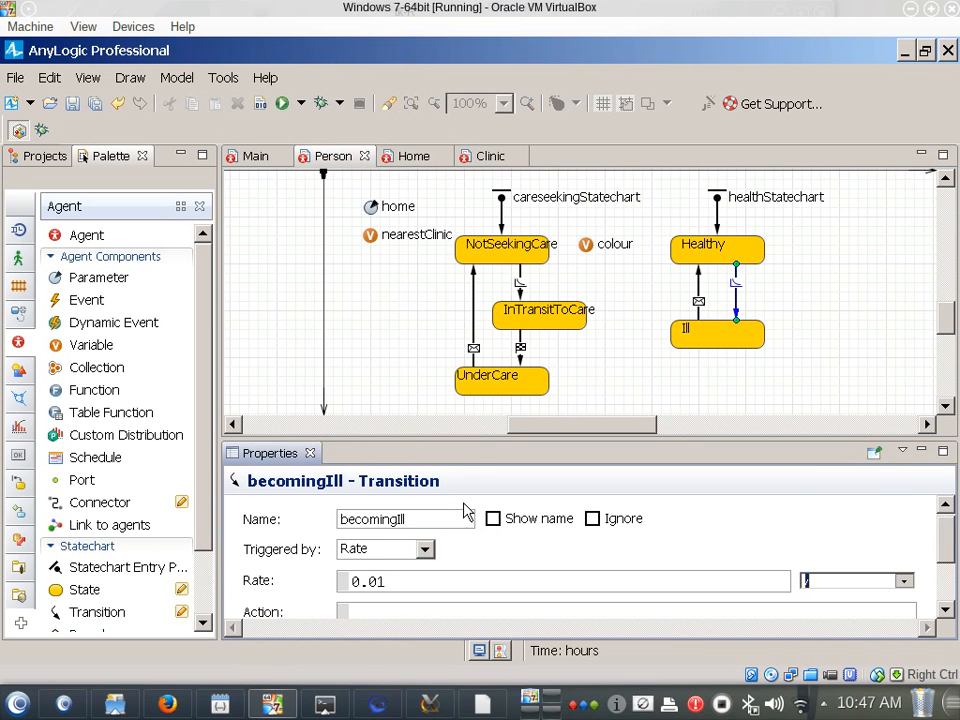
pyautogui.click(903, 582)
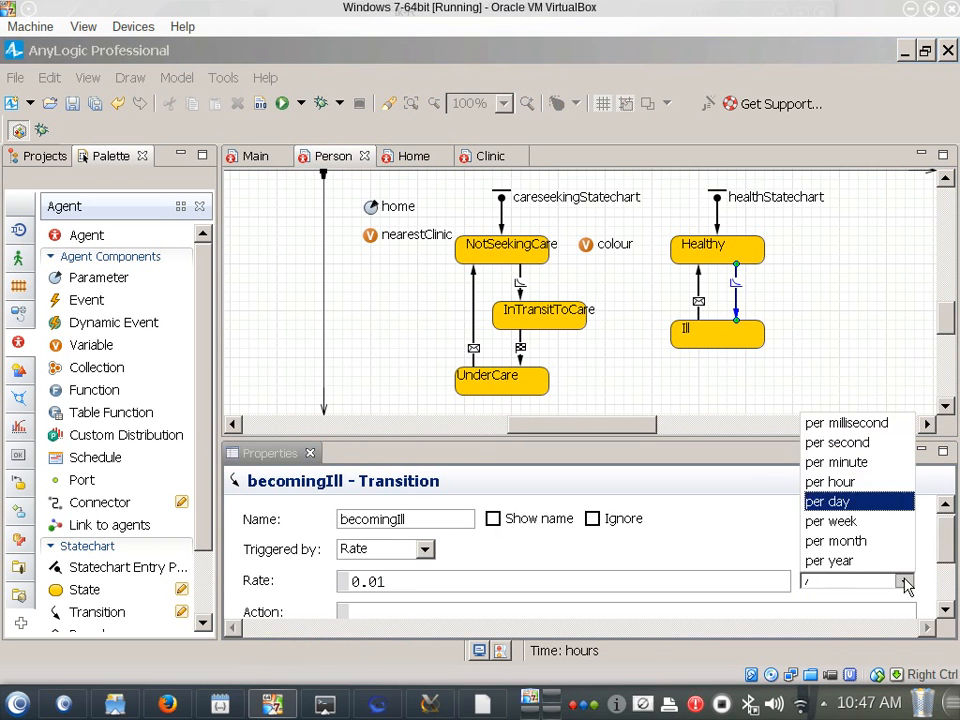
pyautogui.click(843, 504)
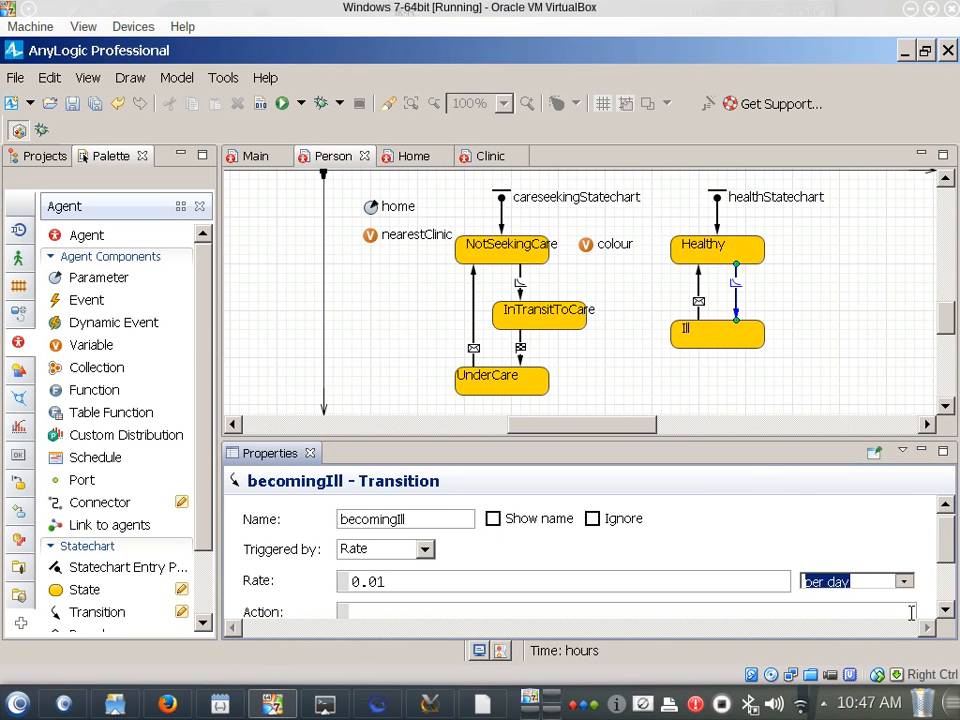
# Check the message of the Ill-to-Healthy transition and the action of the seekCare transition
pyautogui.click(700, 297)
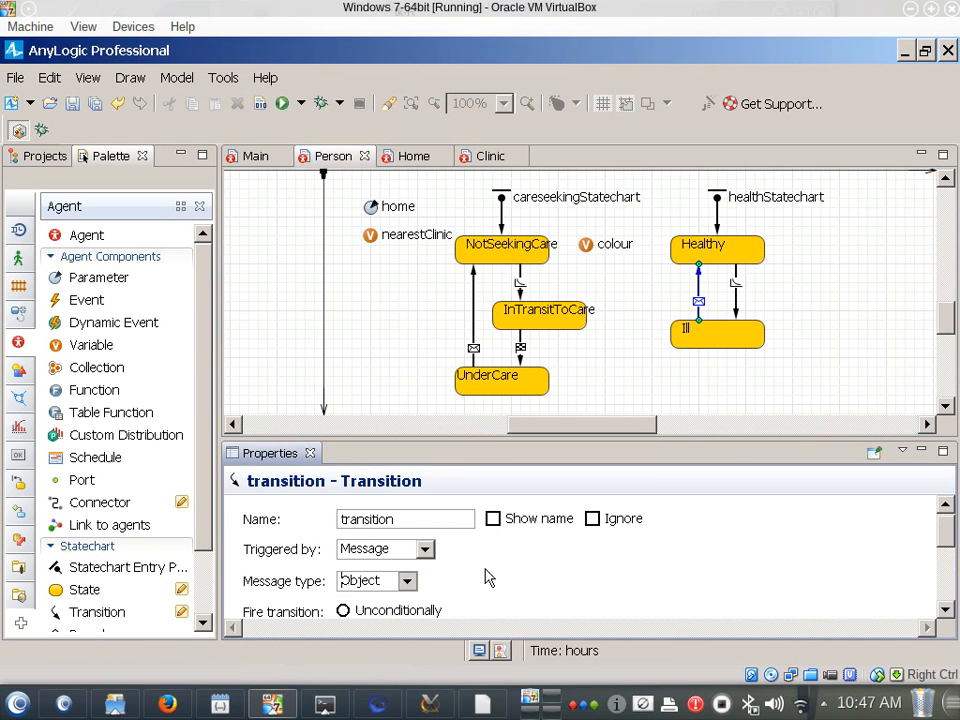
pyautogui.scroll(-3, 480, 574)
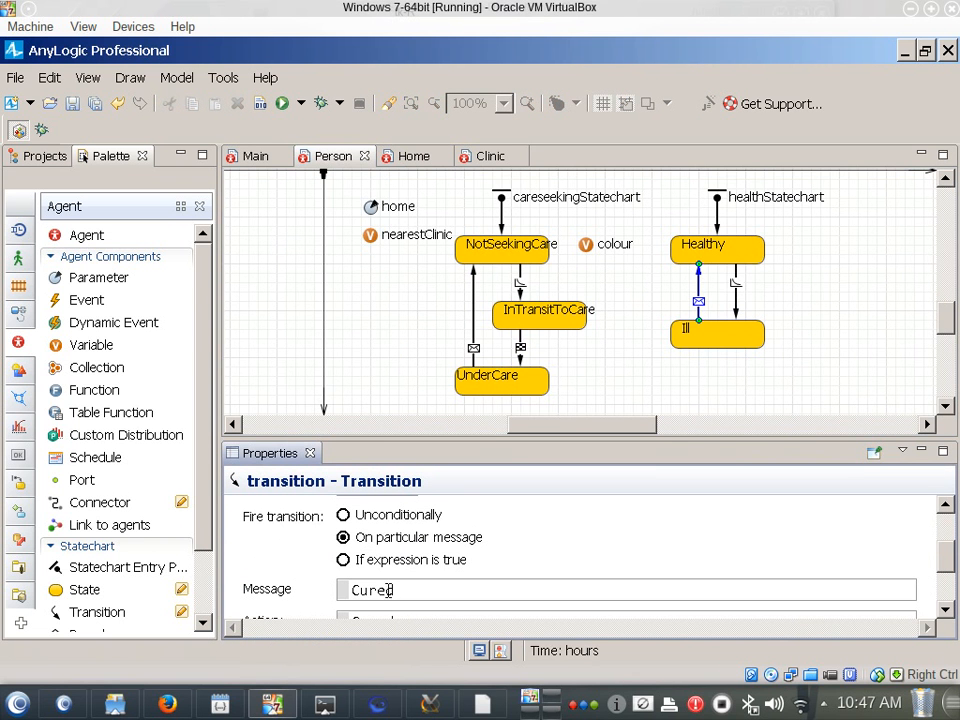
pyautogui.click(521, 292)
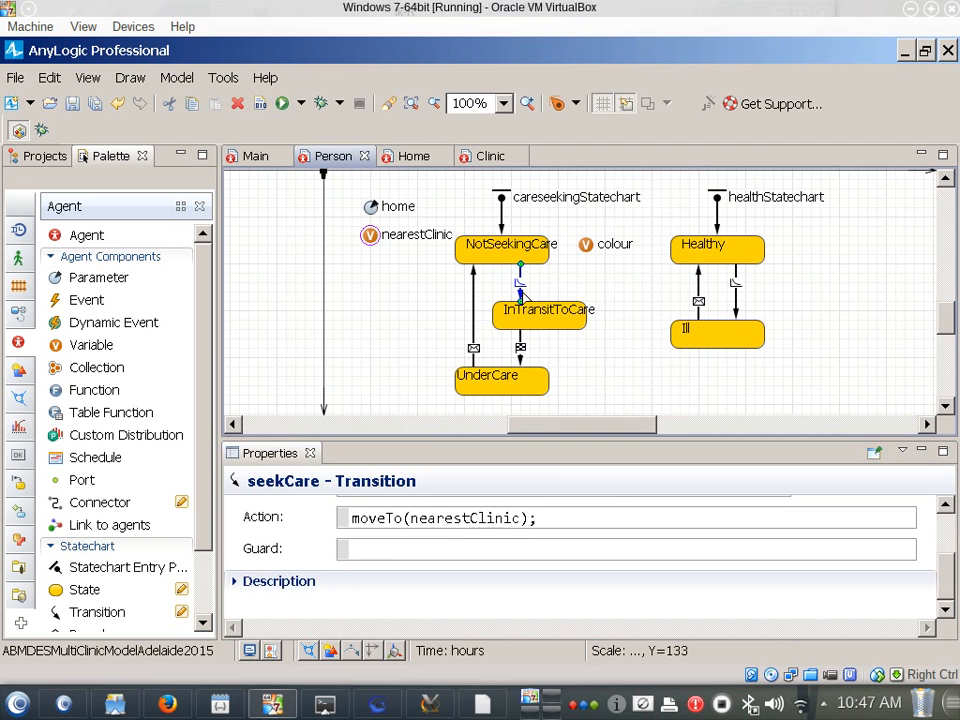
# Check the rate and rate unit of the seekCare transition
pyautogui.scroll(2, 560, 516)
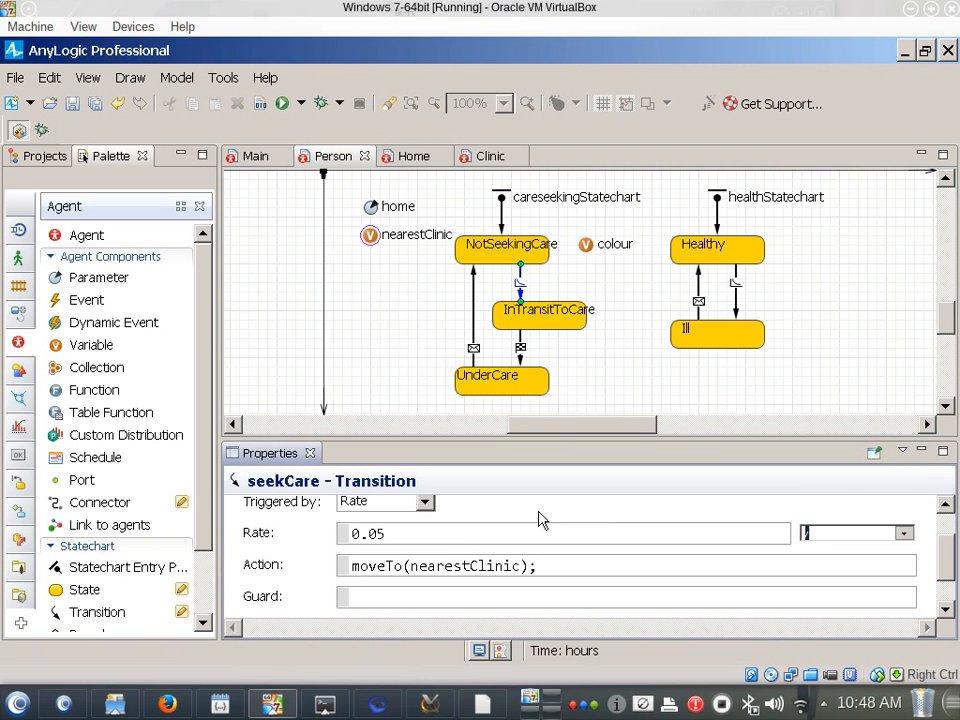
pyautogui.click(823, 536)
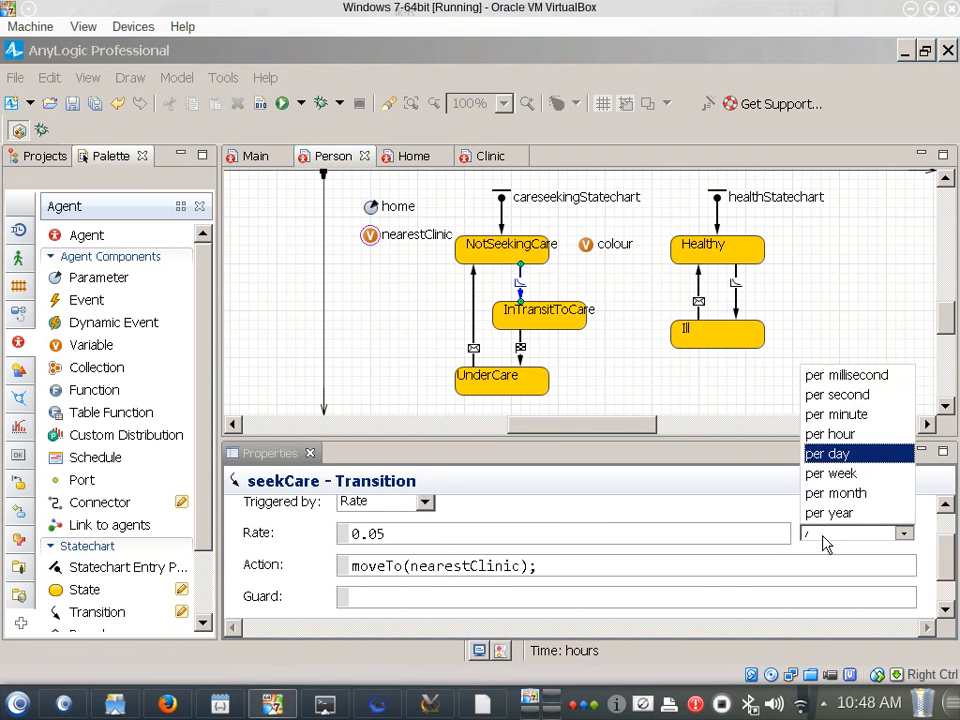
pyautogui.click(711, 523)
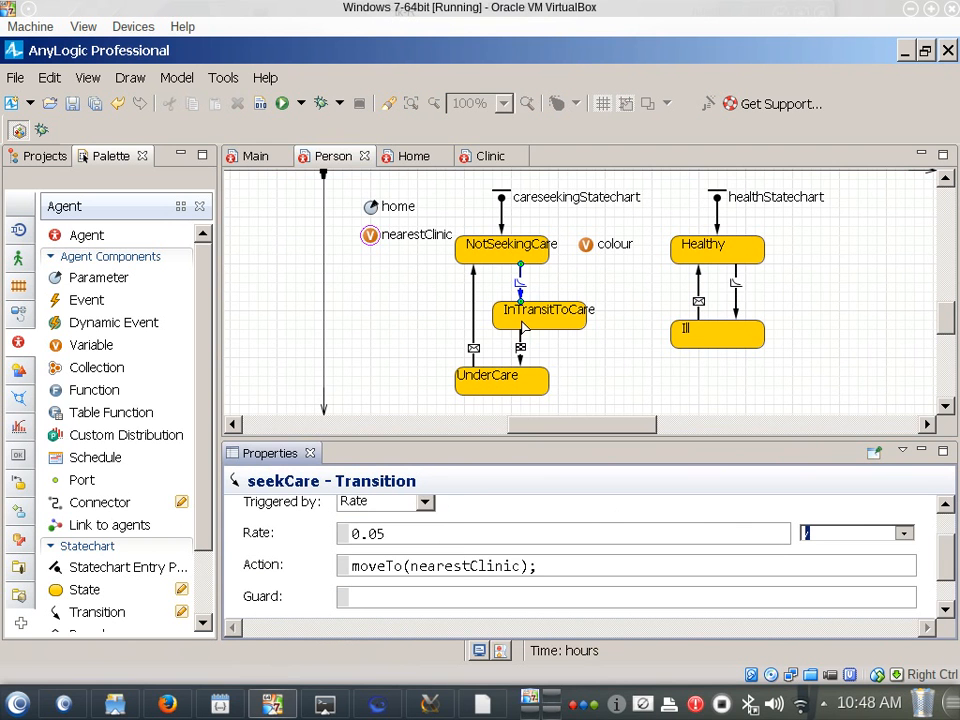
# Check the entry and exit actions of the InTransitToCare state and the trigger of the arrival transition
pyautogui.click(531, 326)
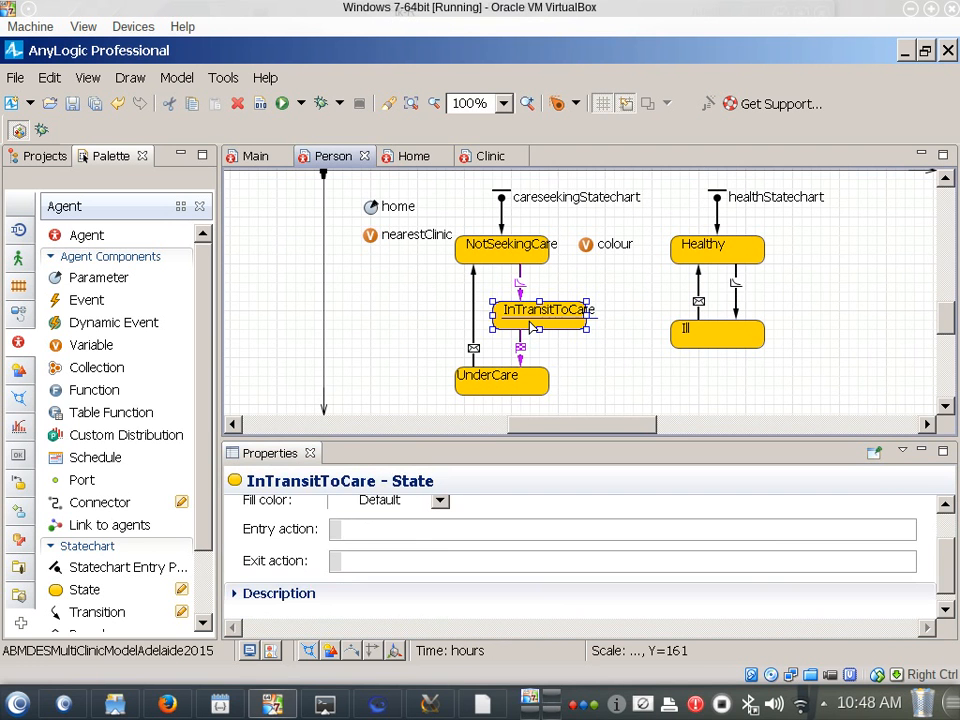
pyautogui.click(529, 353)
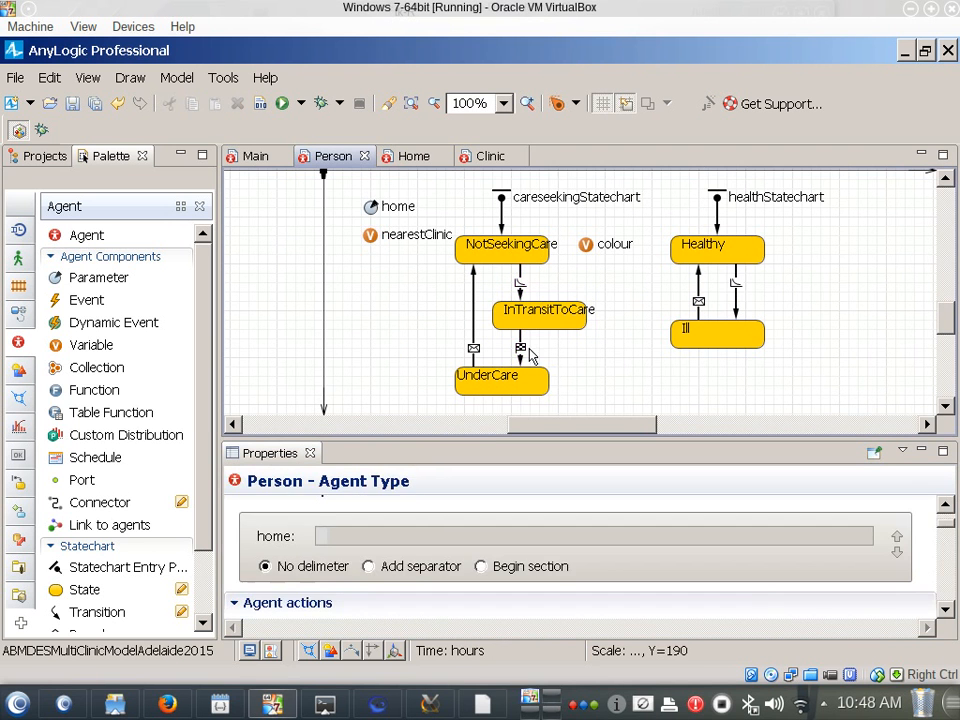
pyautogui.click(520, 352)
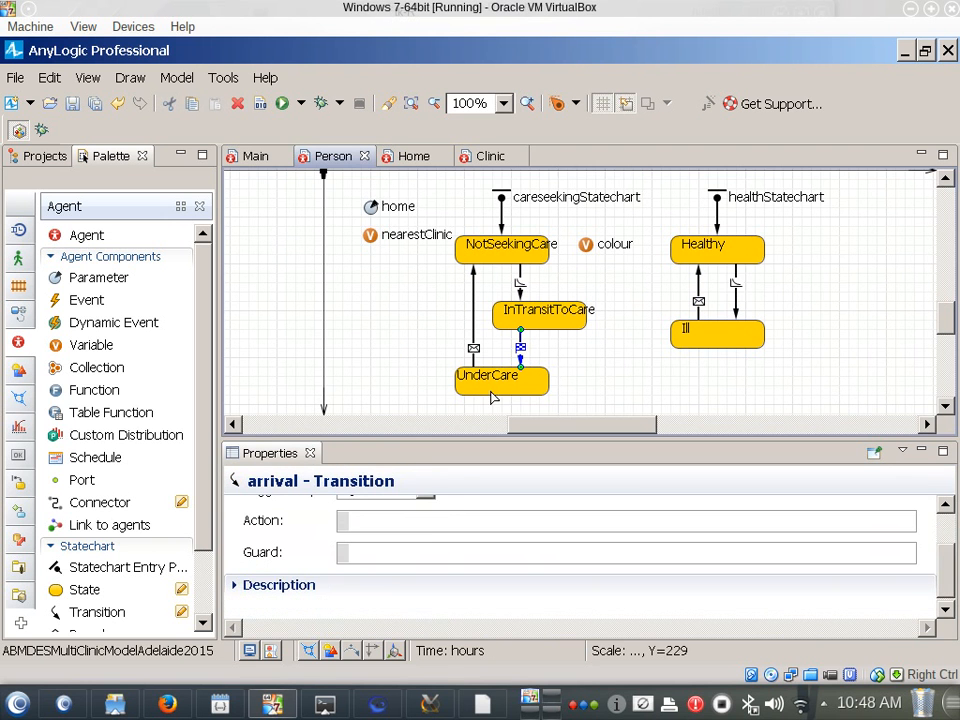
pyautogui.scroll(1, 459, 508)
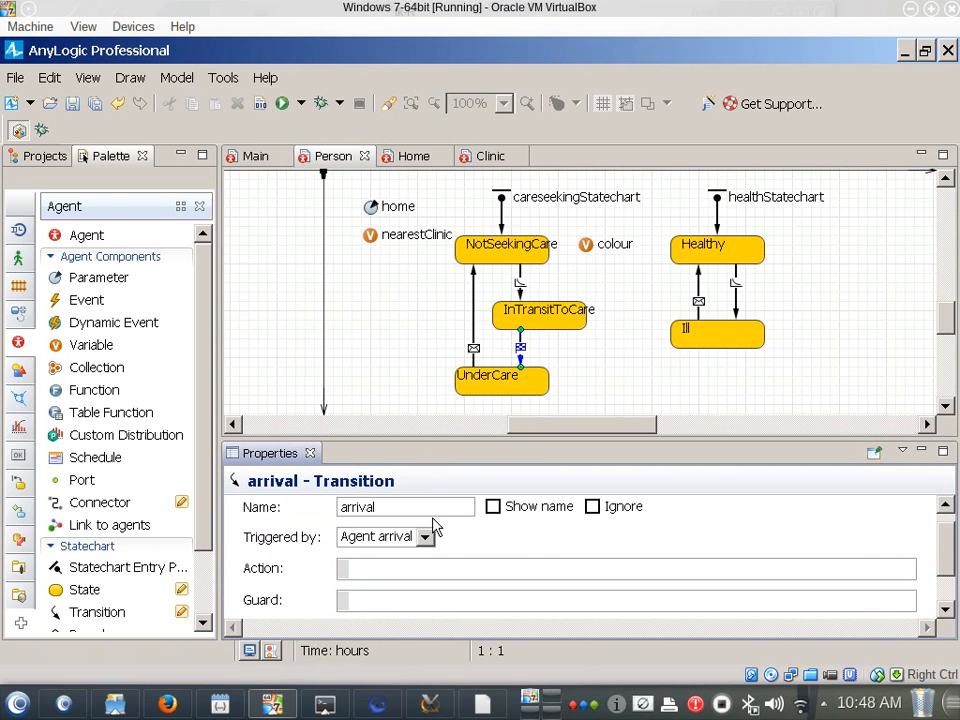
# Check the triggering message and the action of the cured transition from UnderCare to NotSeekingCare
pyautogui.click(473, 335)
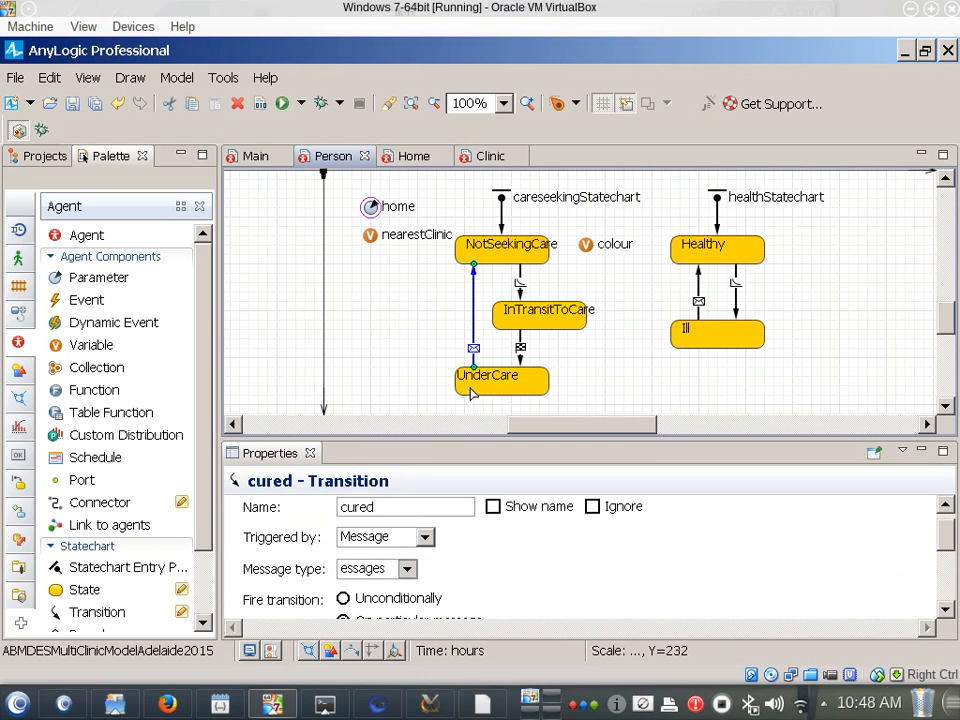
pyautogui.scroll(-1, 512, 550)
pyautogui.click(510, 549)
pyautogui.scroll(-3, 510, 549)
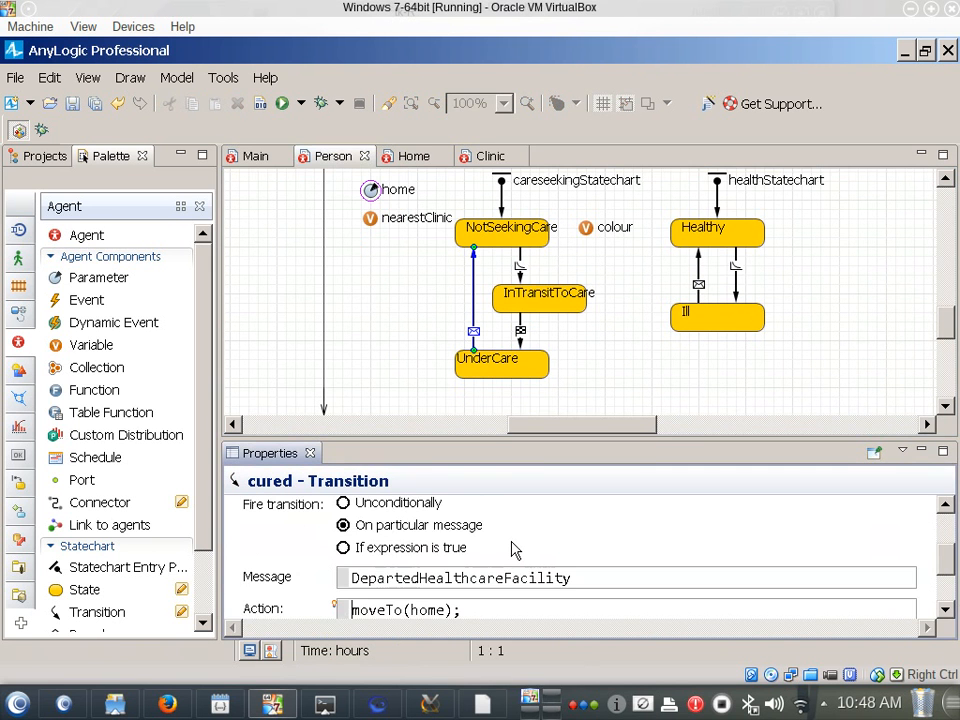
pyautogui.scroll(-2, 500, 553)
pyautogui.moveTo(476, 560); pyautogui.dragTo(348, 561)
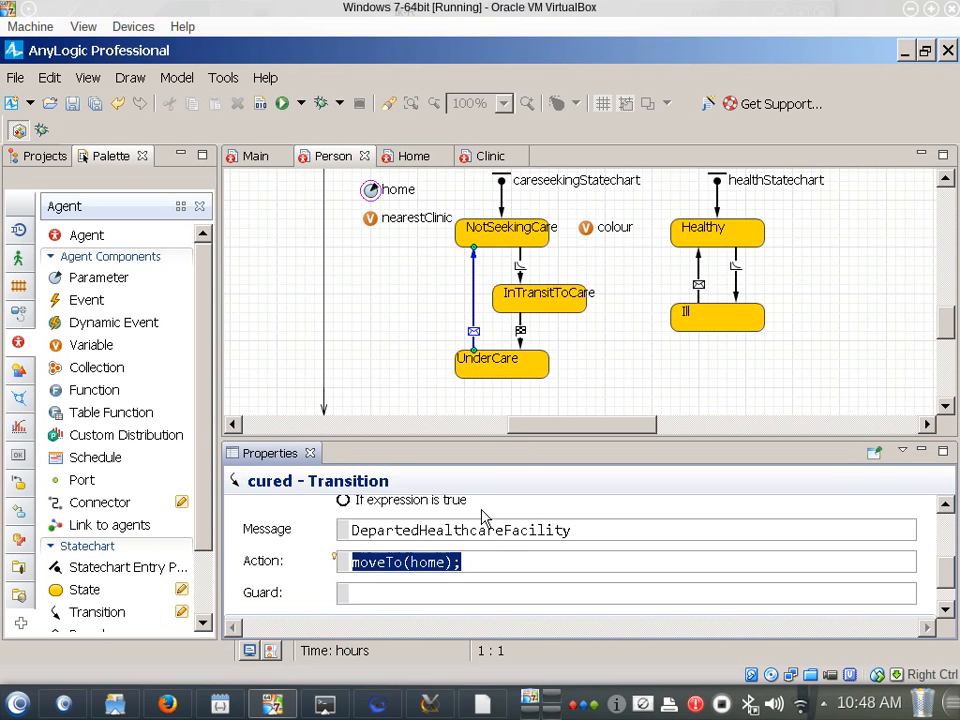
# Save the model and try to run the Simulation experiment, cancelling the launch
pyautogui.hotkey('ctrl', 's')
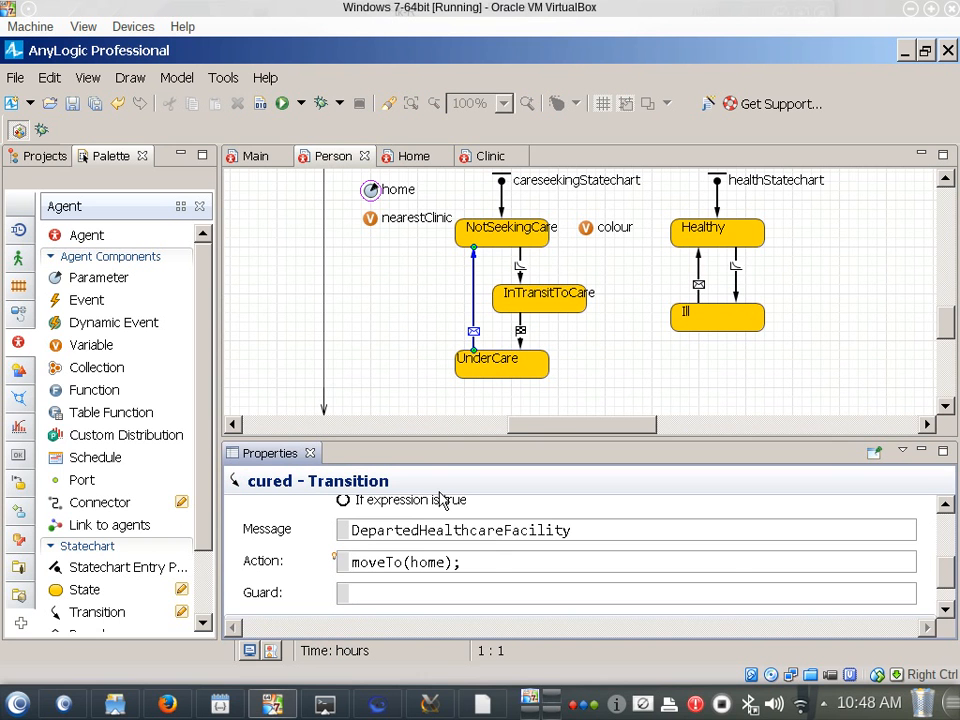
pyautogui.click(50, 157)
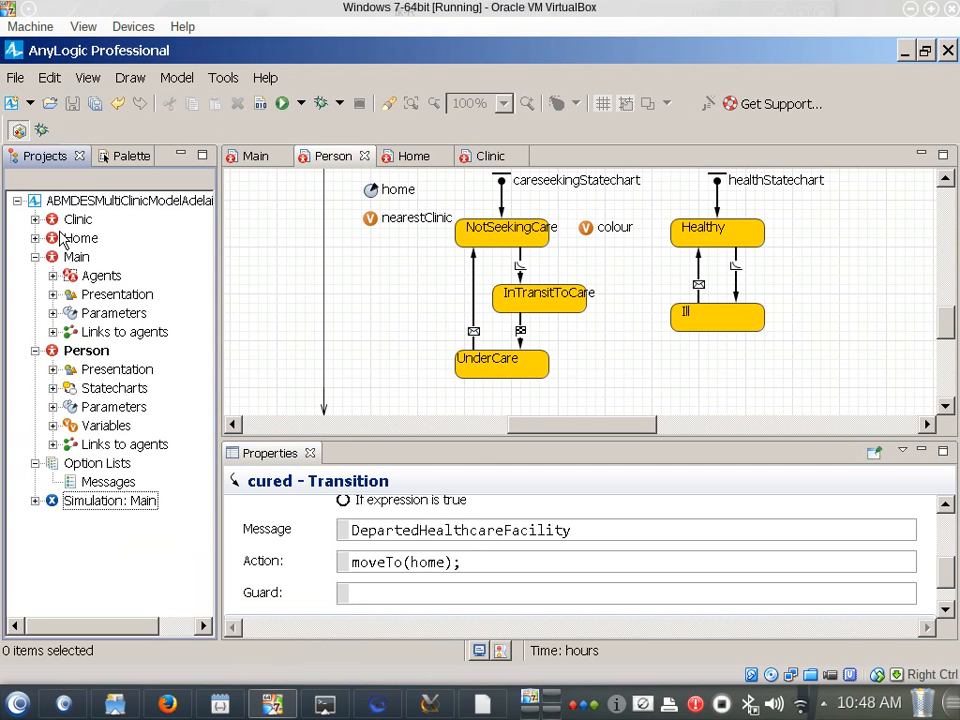
pyautogui.rightClick(112, 500)
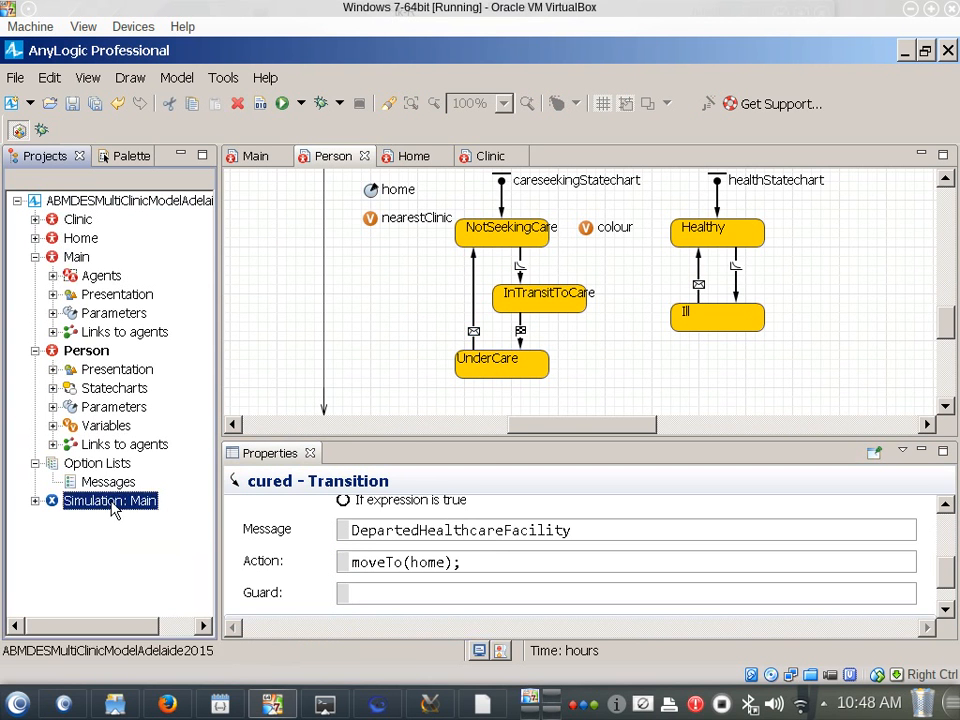
pyautogui.click(152, 464)
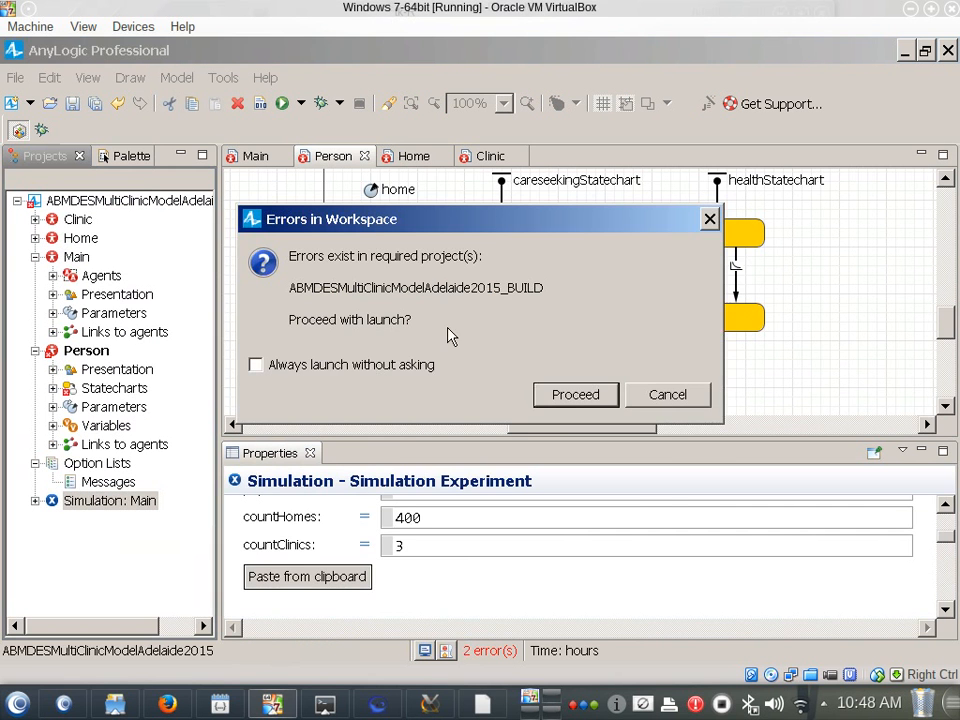
pyautogui.click(668, 397)
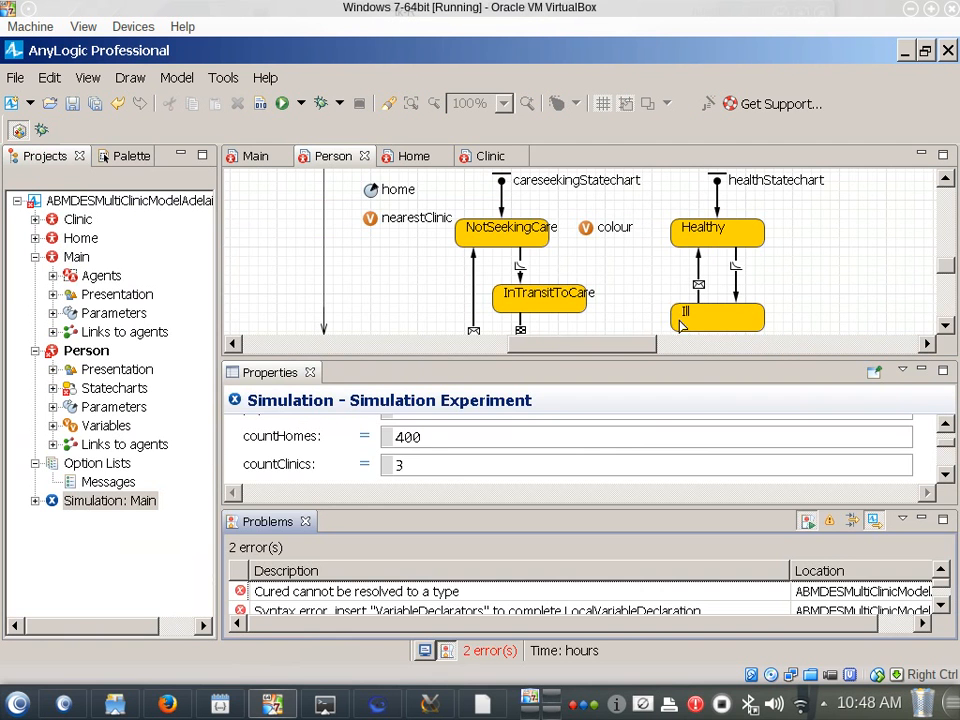
# Trace the "Cured cannot be resolved to a type" error to its source and check the entries of the Messages option list
pyautogui.click(340, 594)
pyautogui.doubleClick(340, 594)
pyautogui.doubleClick(356, 425)
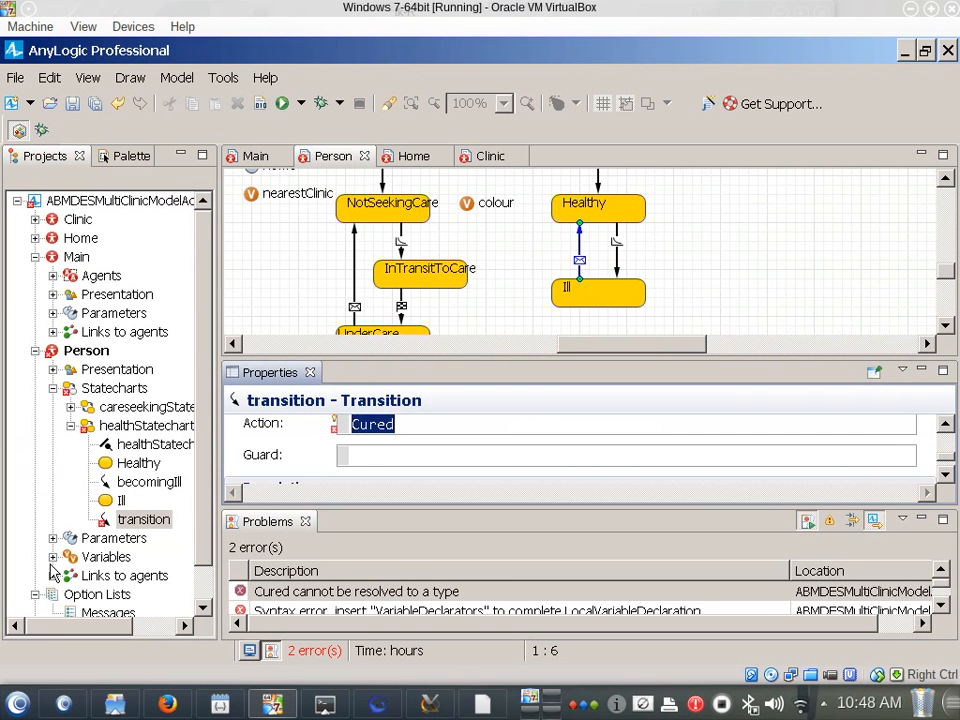
pyautogui.click(80, 612)
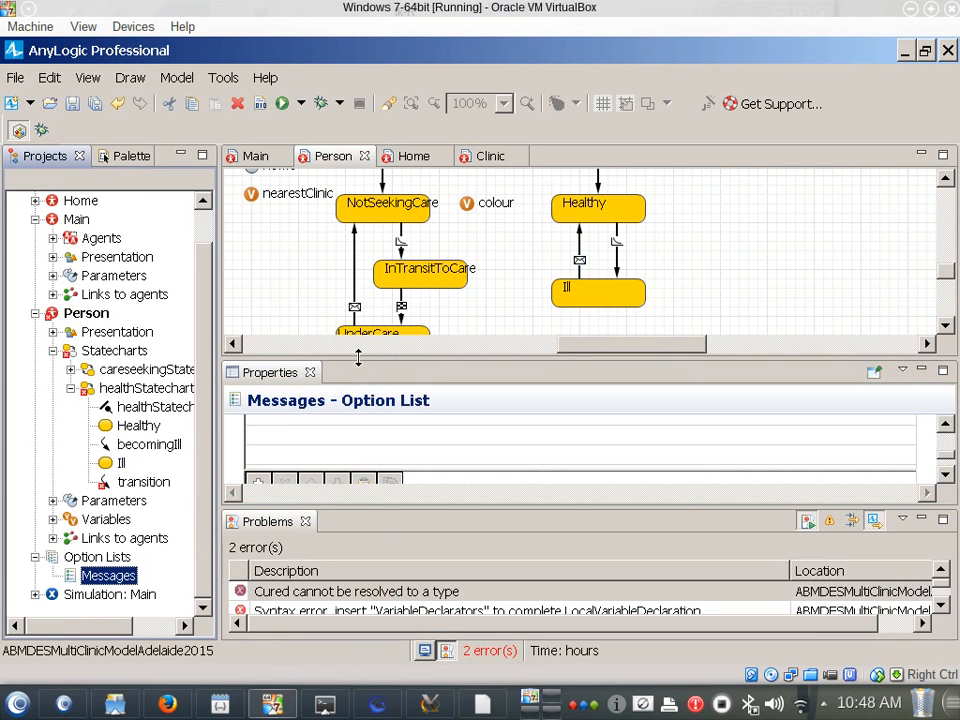
pyautogui.moveTo(360, 357); pyautogui.dragTo(360, 271)
pyautogui.scroll(3, 362, 382)
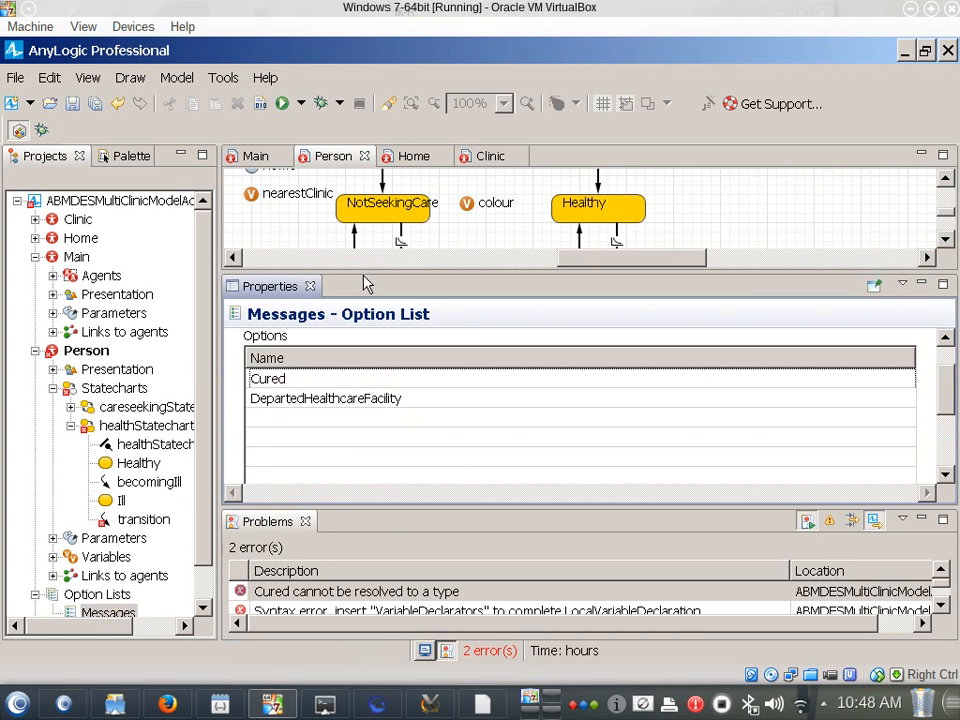
# Clear Cured from the action of the Ill-to-Healthy transition
pyautogui.doubleClick(322, 593)
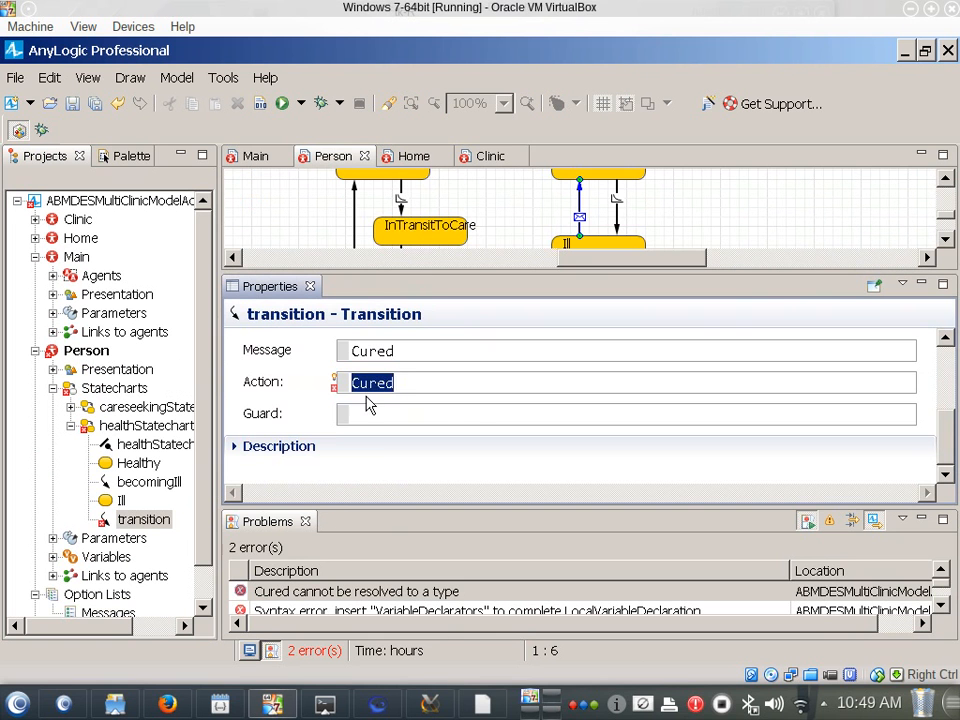
pyautogui.press('Delete')
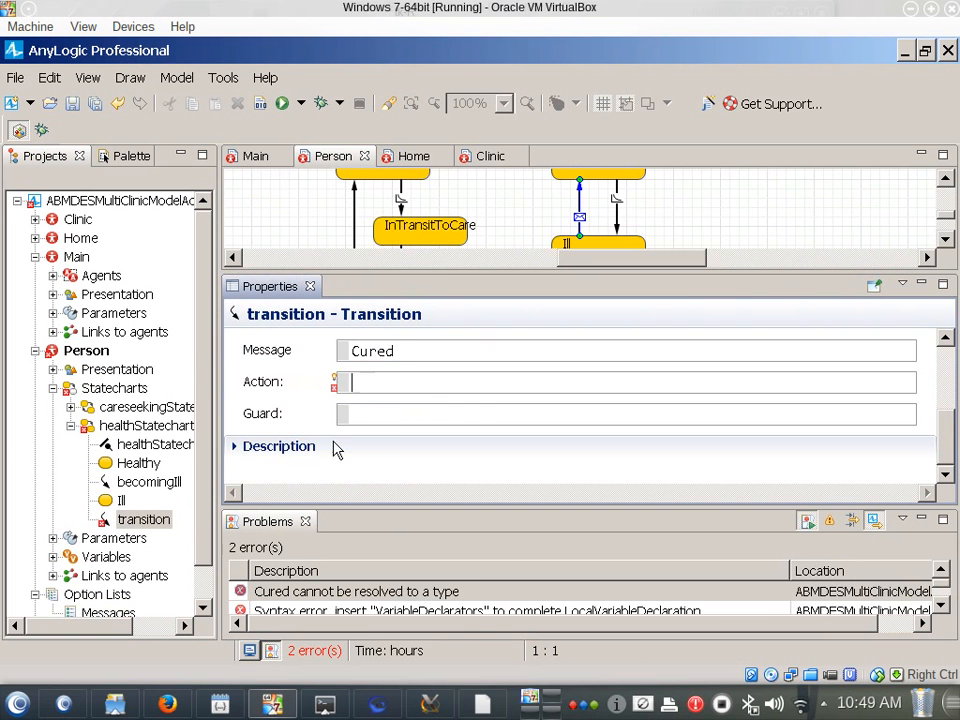
pyautogui.scroll(3, 476, 408)
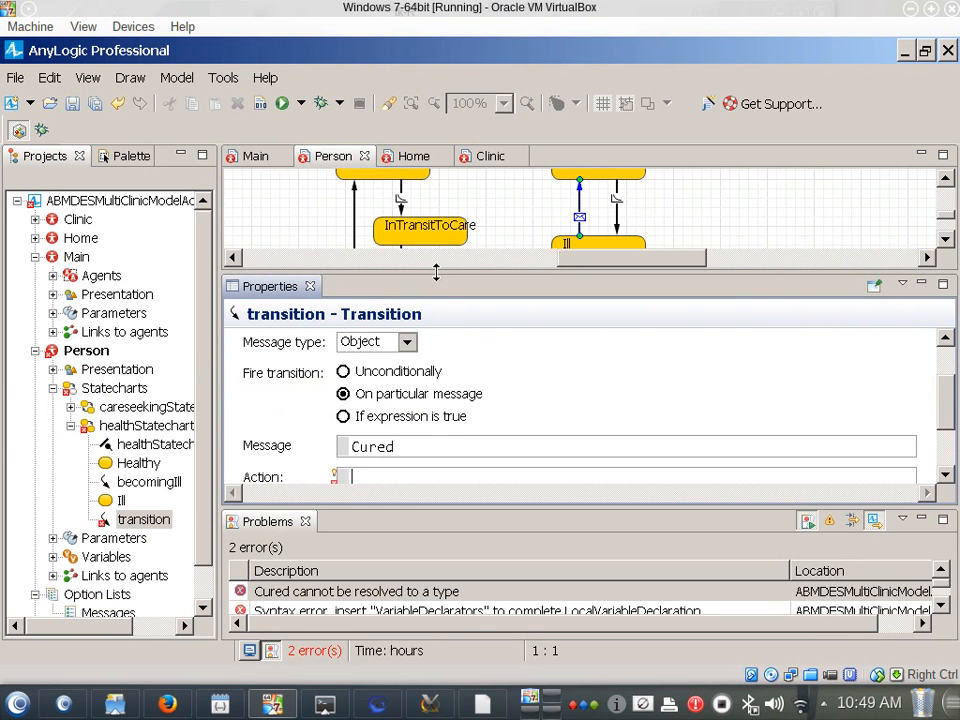
# Enlarge the Person diagram area and examine the careseekingStatechart and healthStatechart together
pyautogui.moveTo(435, 270); pyautogui.dragTo(434, 386)
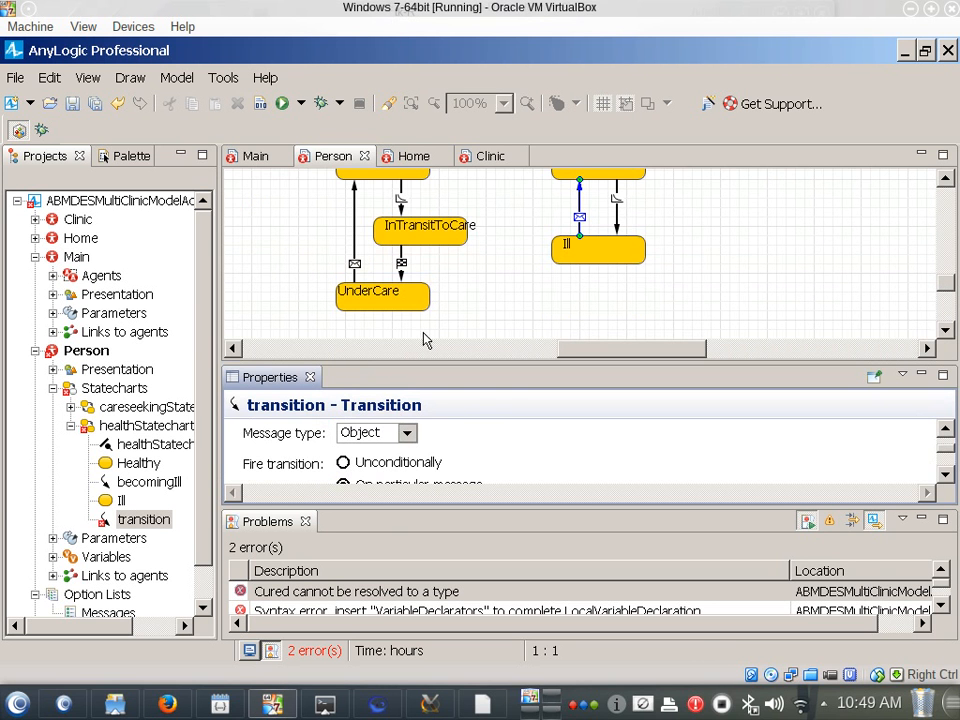
pyautogui.scroll(3, 533, 348)
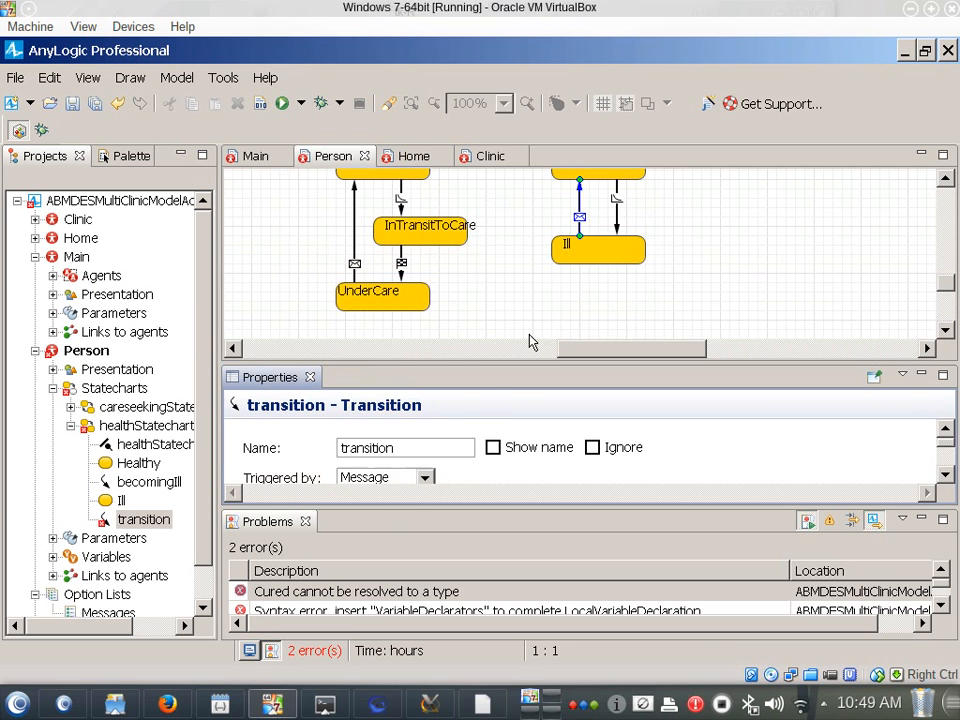
pyautogui.click(572, 324)
pyautogui.scroll(1, 573, 325)
pyautogui.scroll(1, 573, 326)
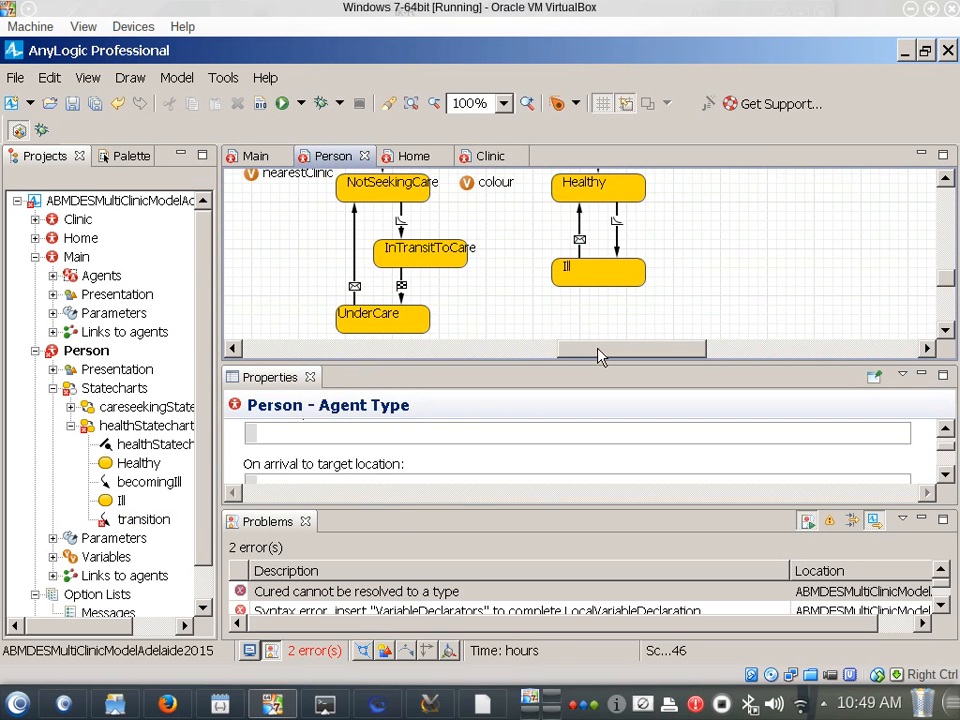
pyautogui.scroll(2, 600, 343)
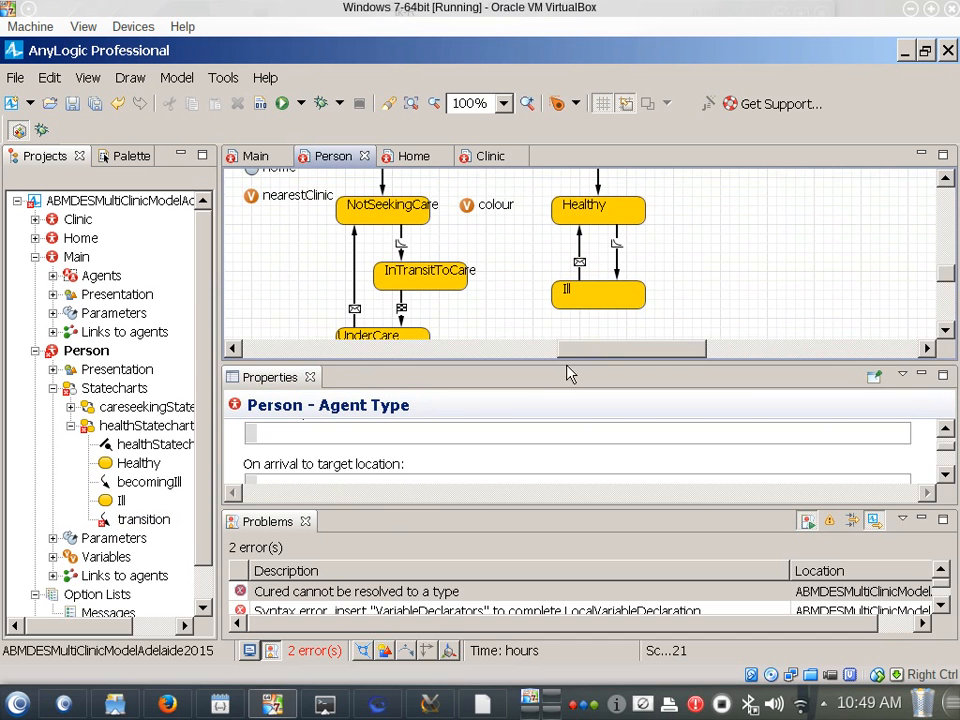
pyautogui.moveTo(554, 365); pyautogui.dragTo(556, 460)
pyautogui.scroll(4, 604, 390)
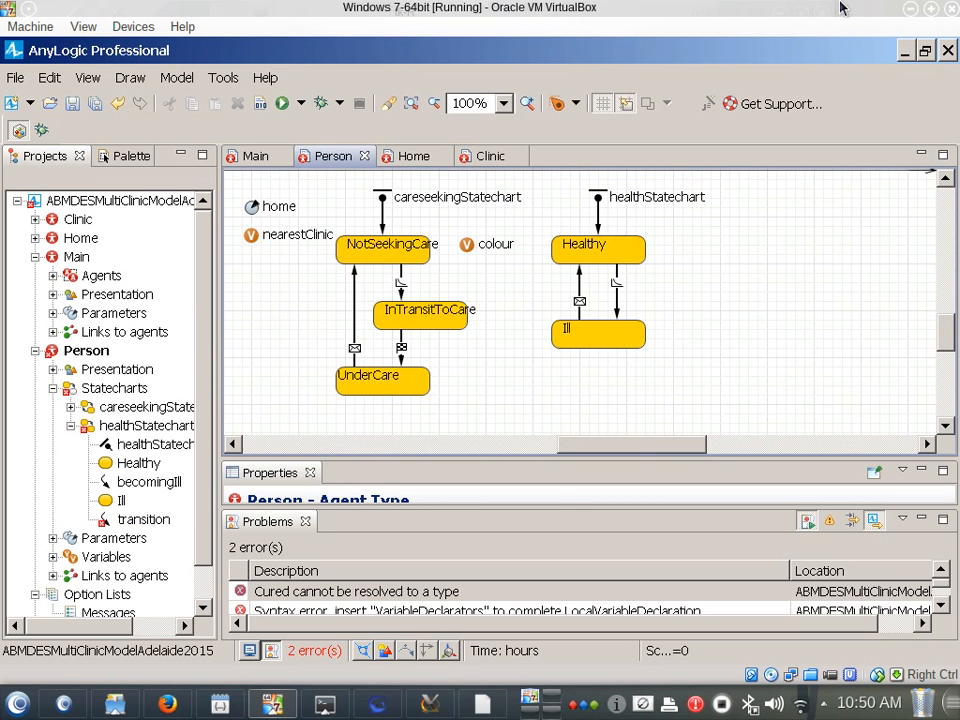
# Check the rate and rate unit of the becomingIll transition
pyautogui.click(616, 293)
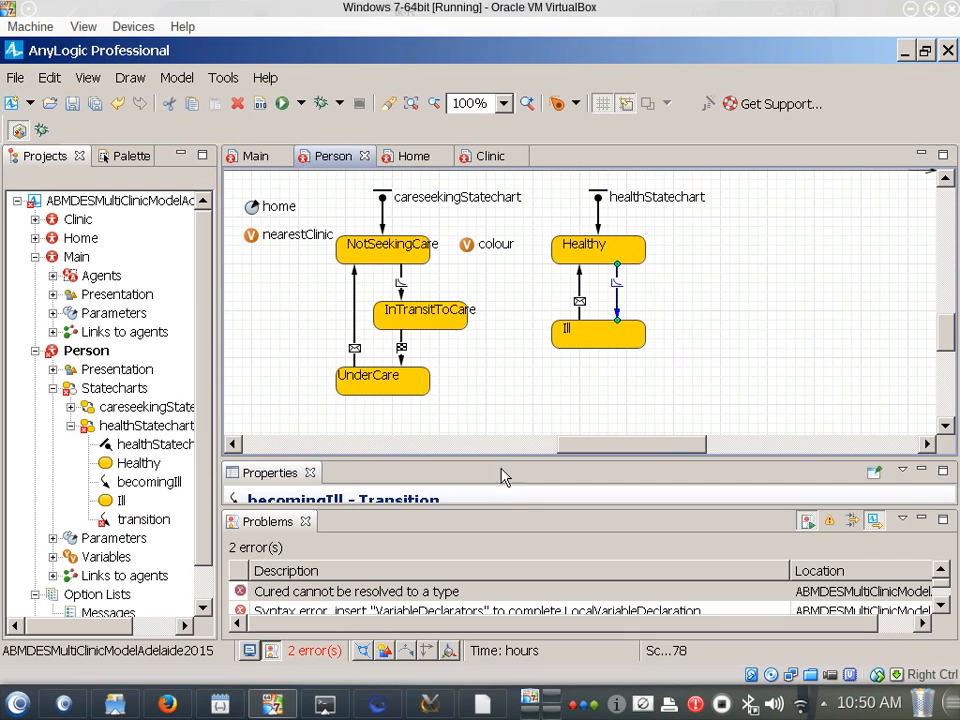
pyautogui.moveTo(515, 470); pyautogui.dragTo(510, 228)
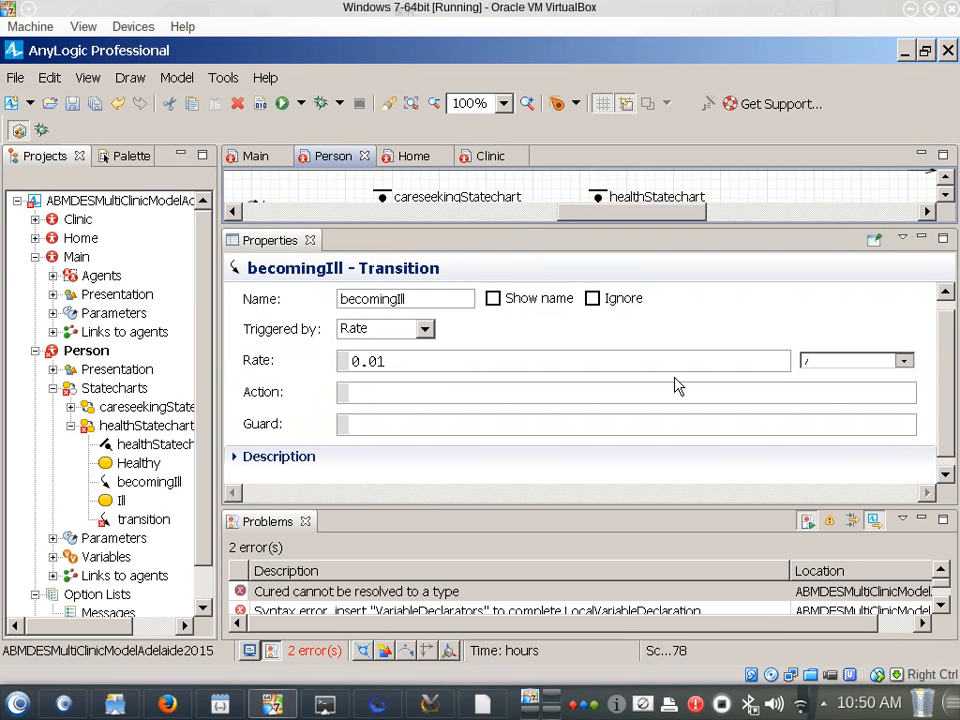
pyautogui.click(904, 362)
pyautogui.click(904, 366)
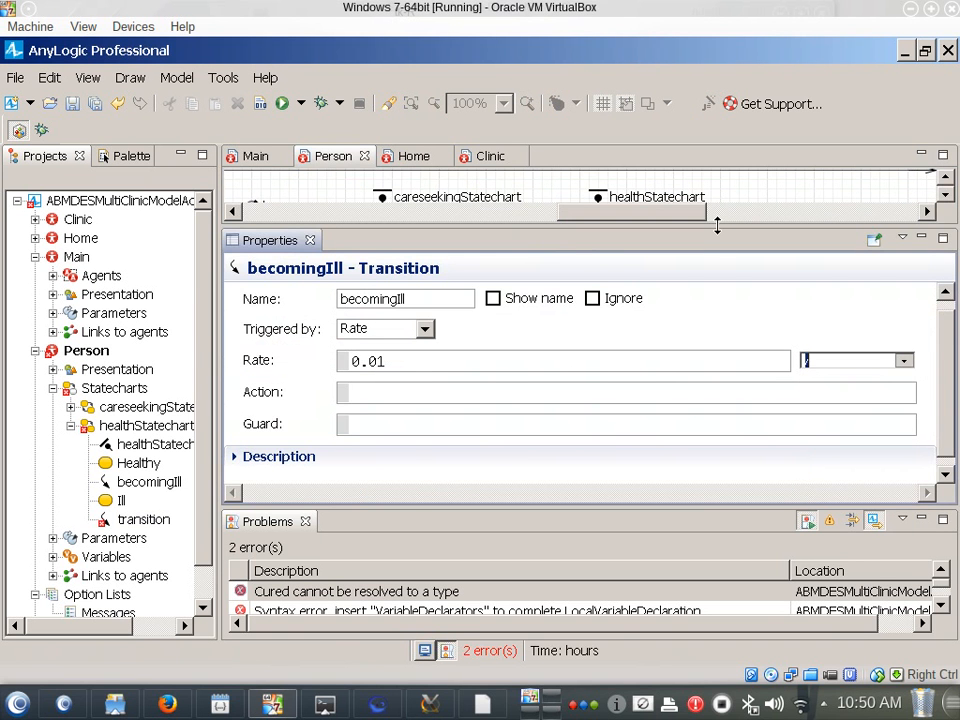
pyautogui.moveTo(717, 226); pyautogui.dragTo(715, 377)
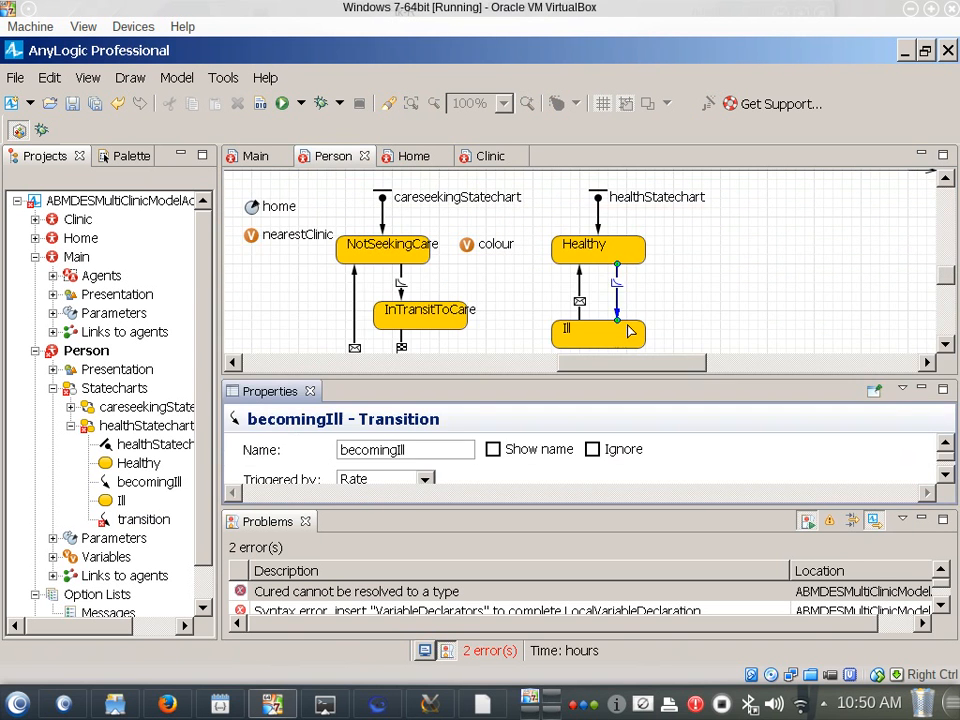
# Check the fire condition and message of the Ill-to-Healthy transition
pyautogui.click(579, 290)
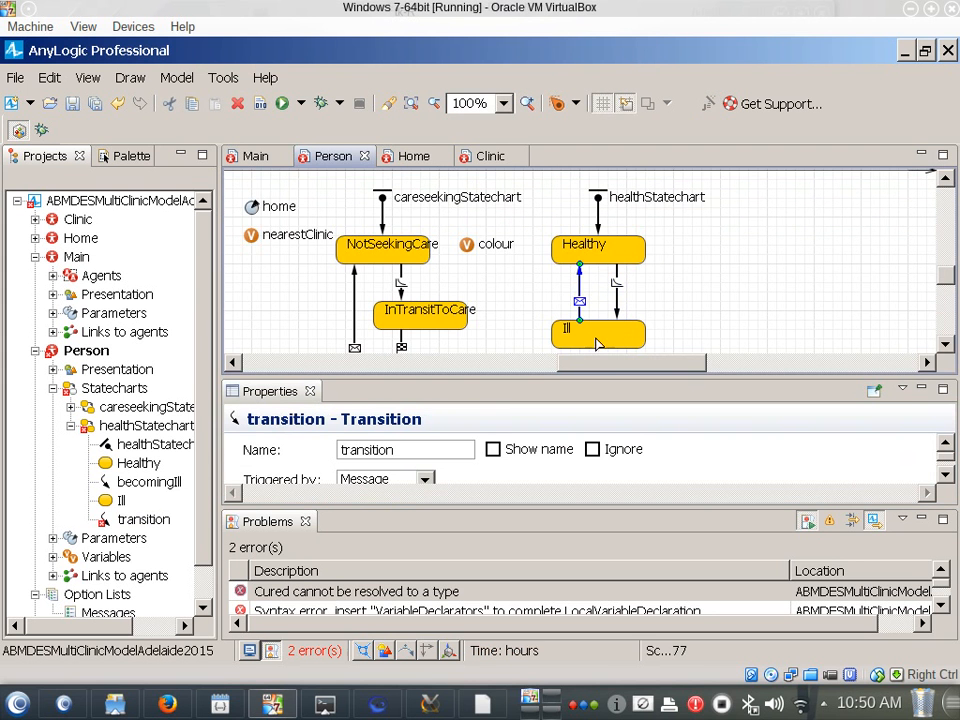
pyautogui.click(507, 395)
pyautogui.scroll(-2, 544, 460)
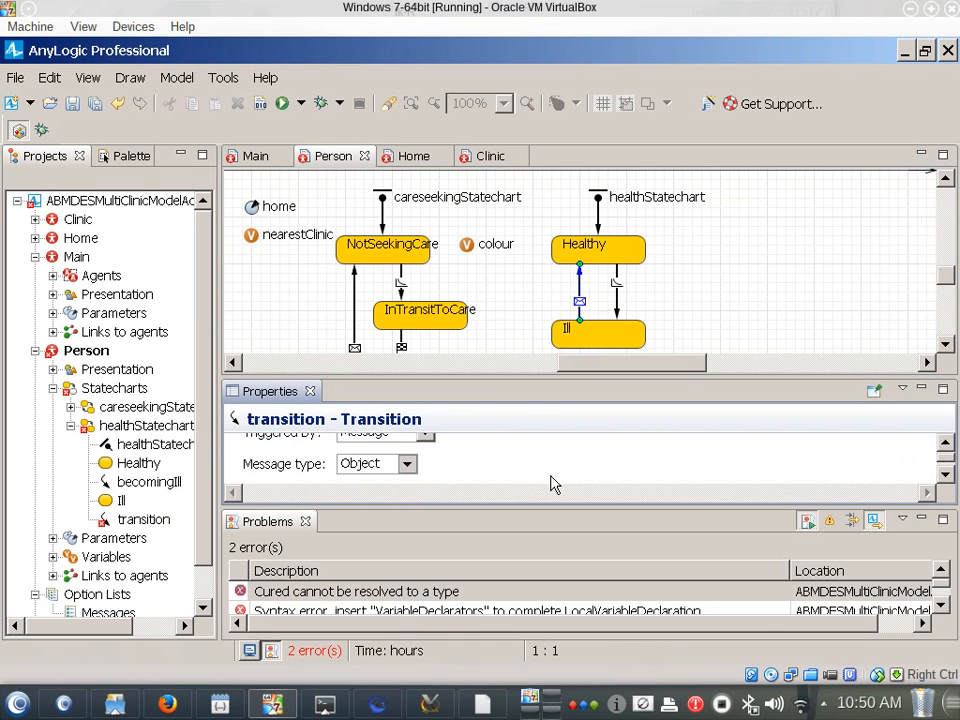
pyautogui.scroll(-2, 552, 476)
pyautogui.scroll(-1, 424, 463)
pyautogui.scroll(1, 428, 466)
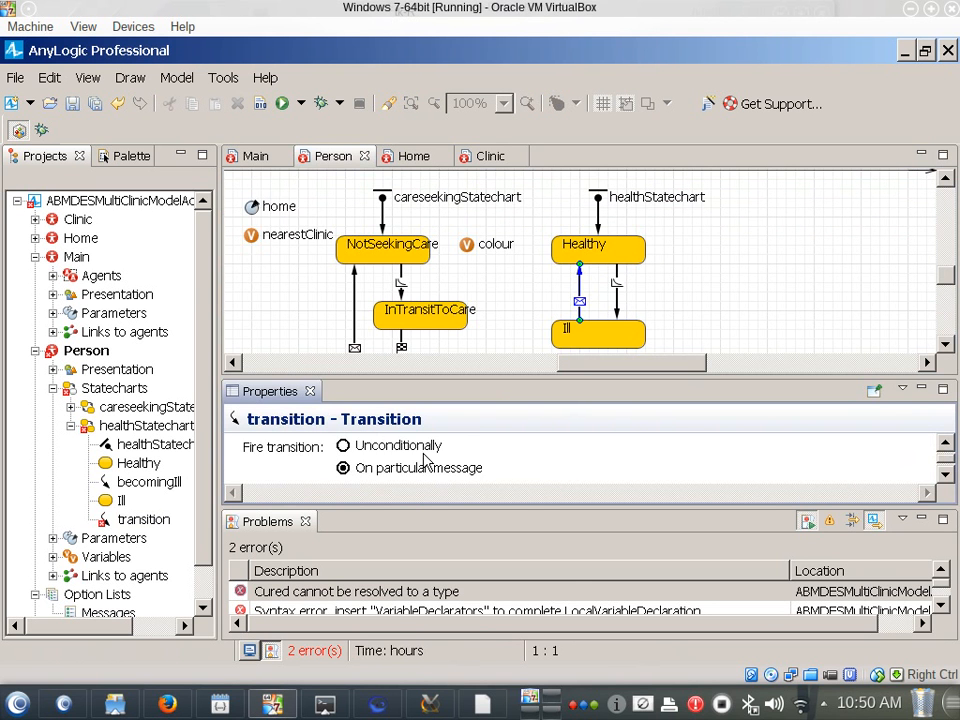
pyautogui.scroll(-1, 430, 474)
pyautogui.moveTo(431, 472); pyautogui.dragTo(321, 474)
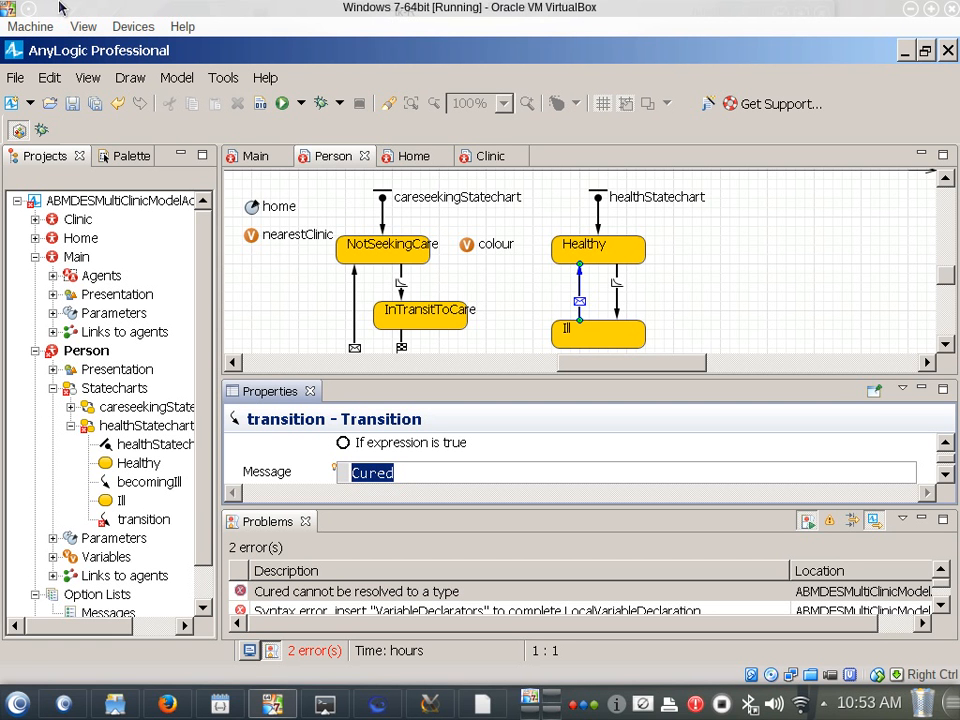
# Set the seekCare transition's guard to healthStatechart.isStateActive(Person.Ill) and build the model
pyautogui.click(400, 285)
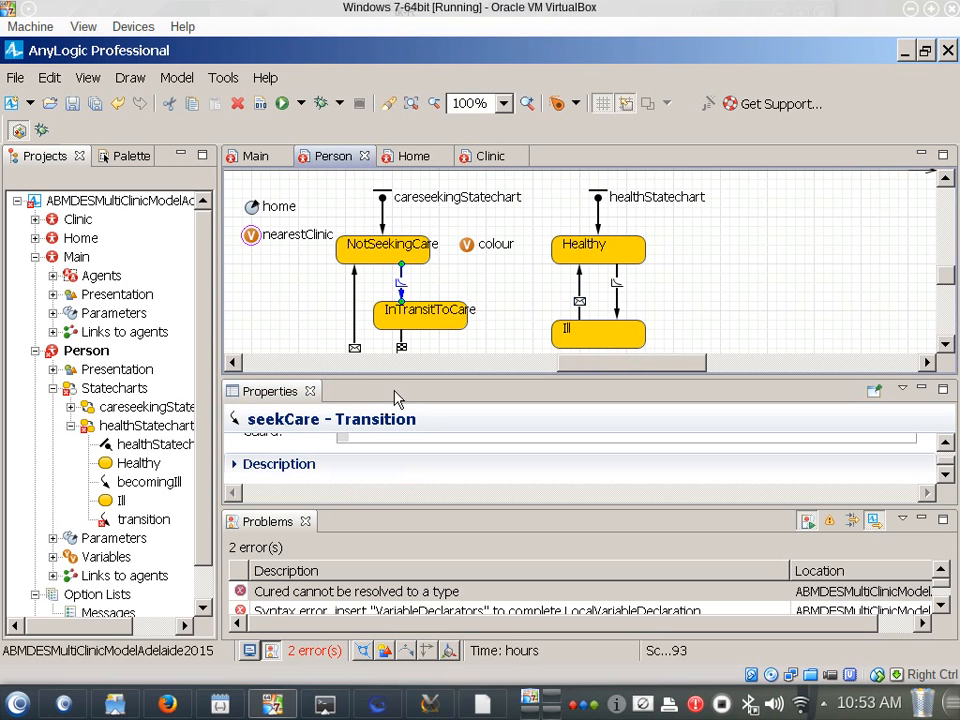
pyautogui.moveTo(398, 380); pyautogui.dragTo(437, 141)
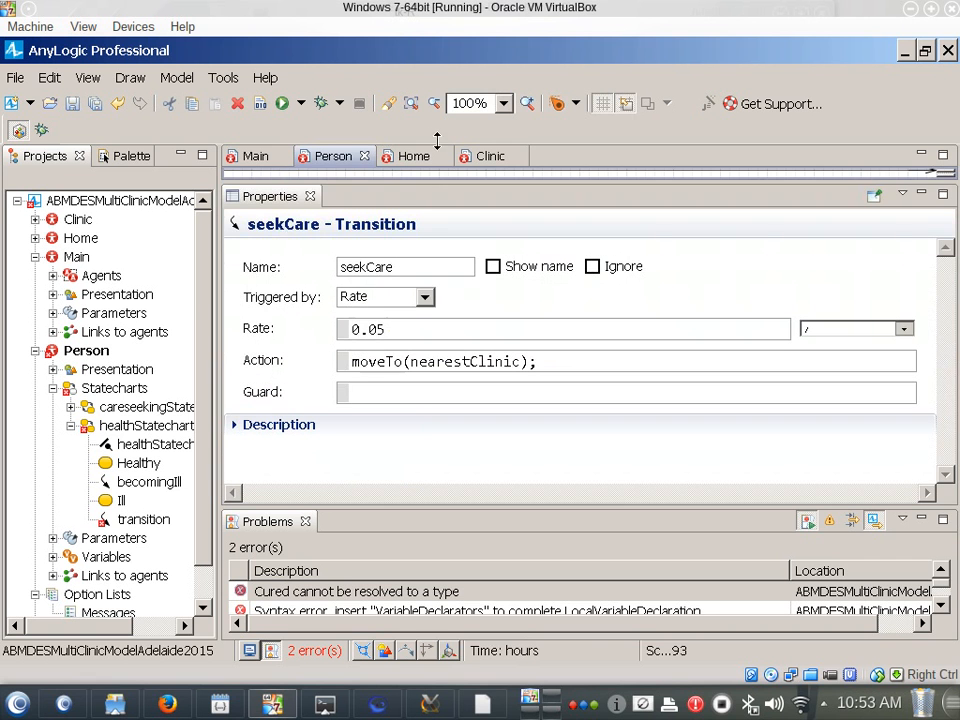
pyautogui.moveTo(418, 330); pyautogui.dragTo(250, 316)
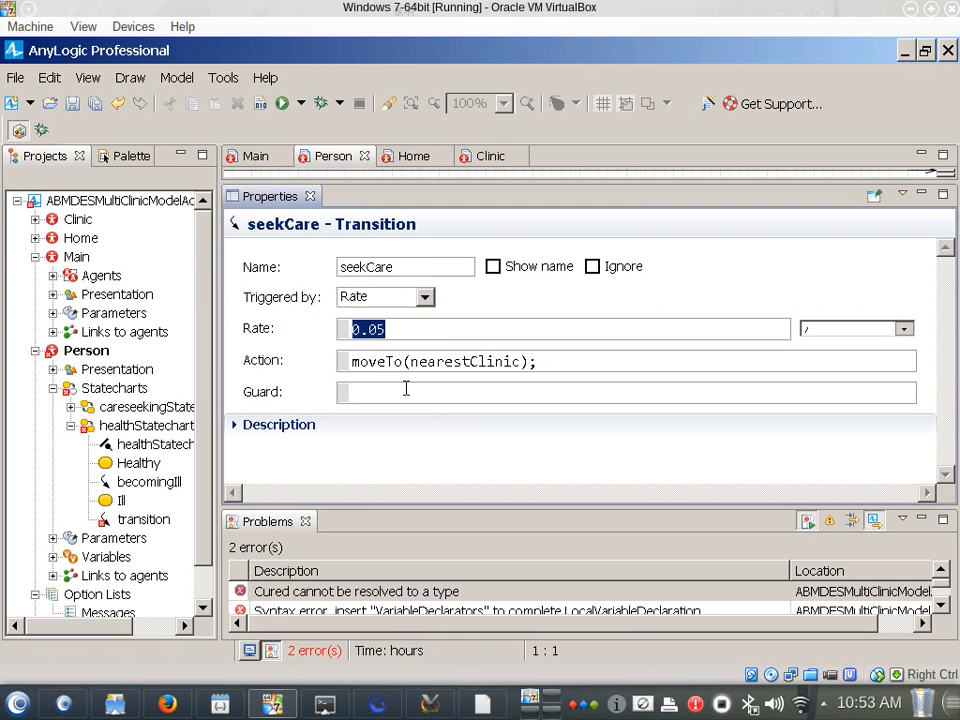
pyautogui.click(355, 392)
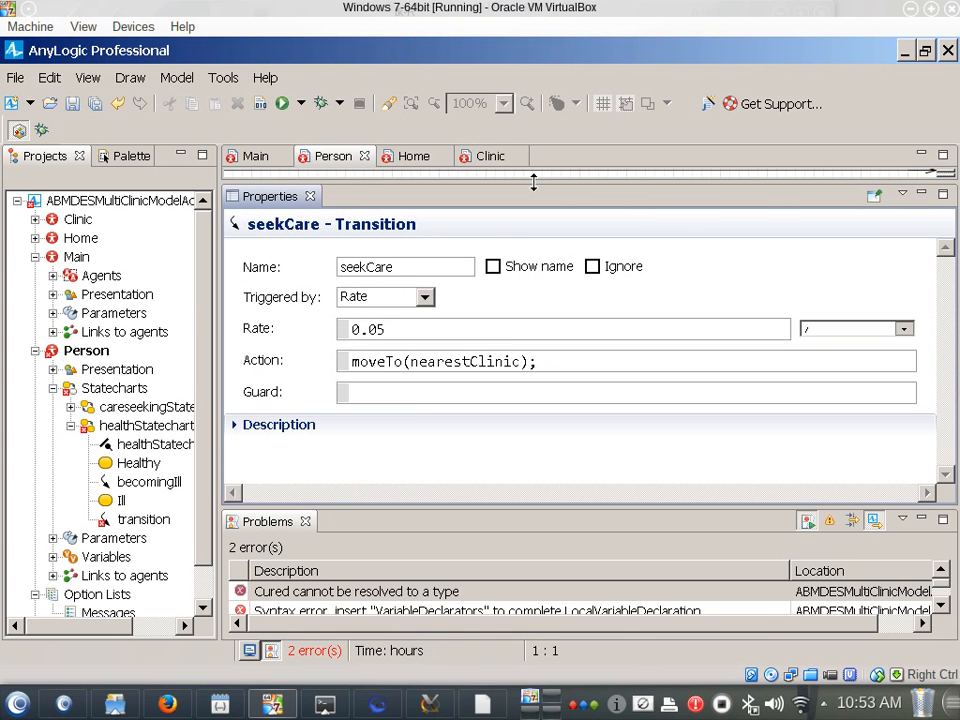
pyautogui.moveTo(534, 182); pyautogui.dragTo(560, 175)
pyautogui.write('healthSt')
pyautogui.press('BackSpace')
pyautogui.write('atechart')
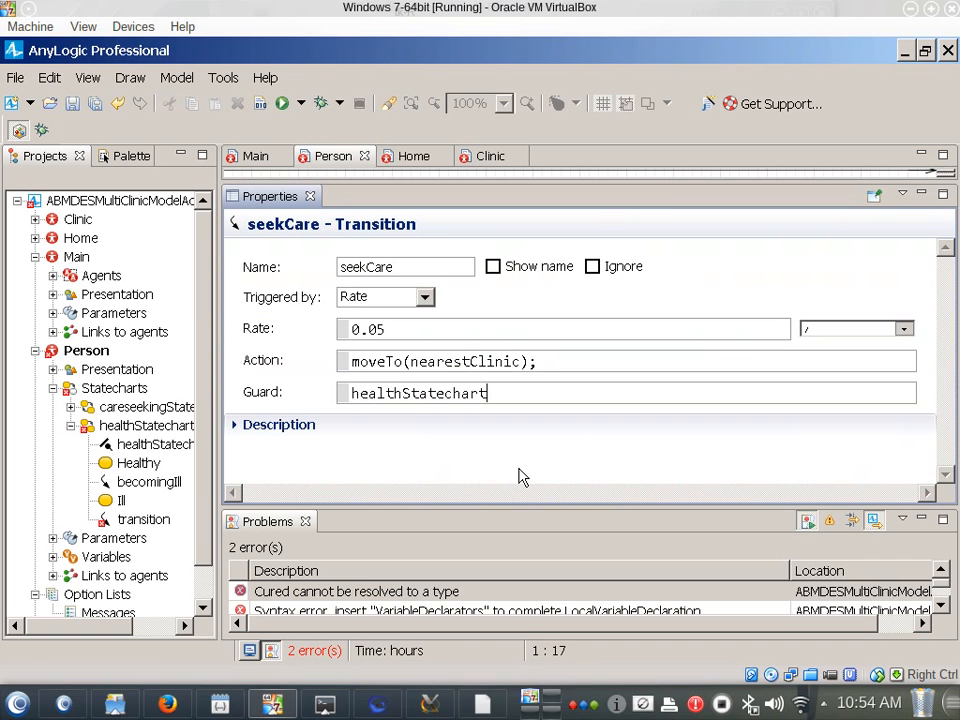
pyautogui.write('.isSta')
pyautogui.hotkey('ctrl', 'space')
pyautogui.hotkey('ctrl', 'shift', 'Right')
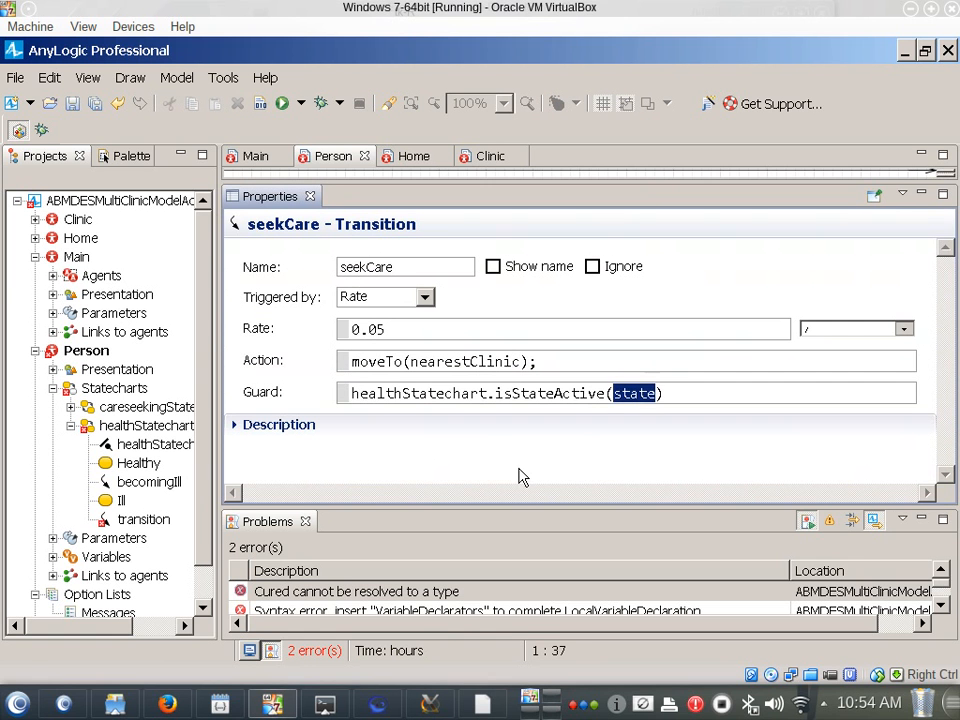
pyautogui.write('Person.')
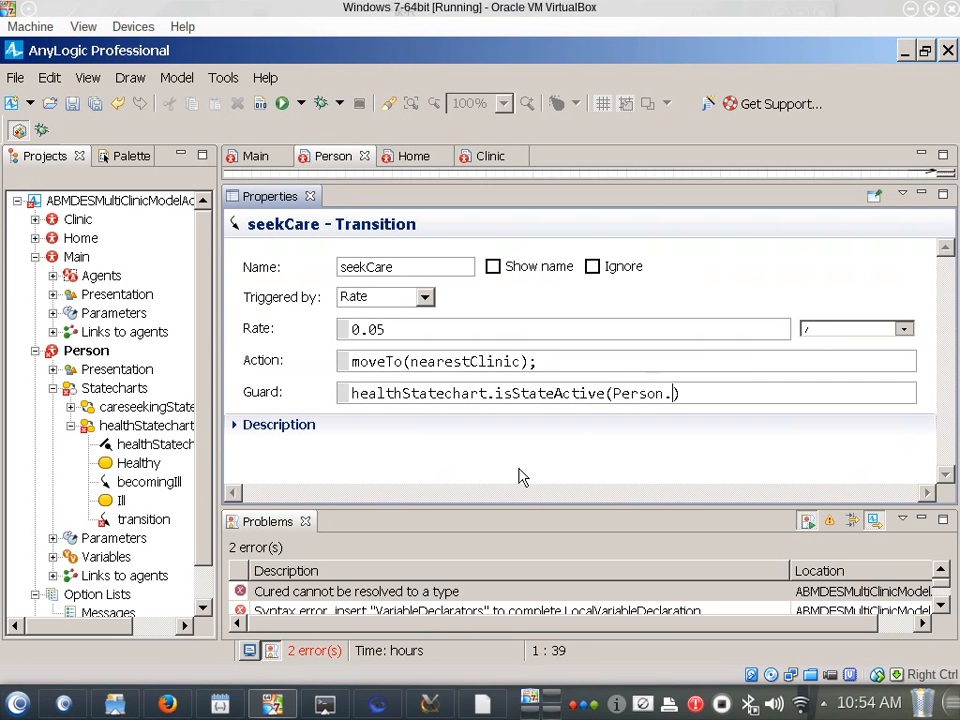
pyautogui.write('Ill')
pyautogui.click(260, 105)
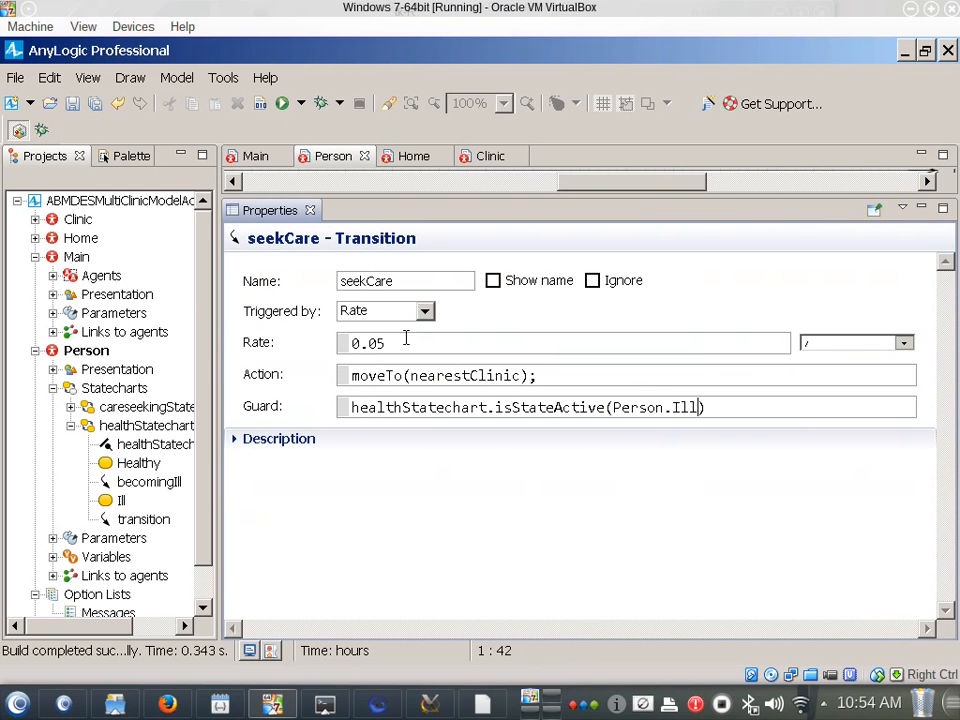
# Check the Person.Ill argument and the full guard expression of the seekCare transition, and save the model
pyautogui.moveTo(672, 407); pyautogui.dragTo(613, 407)
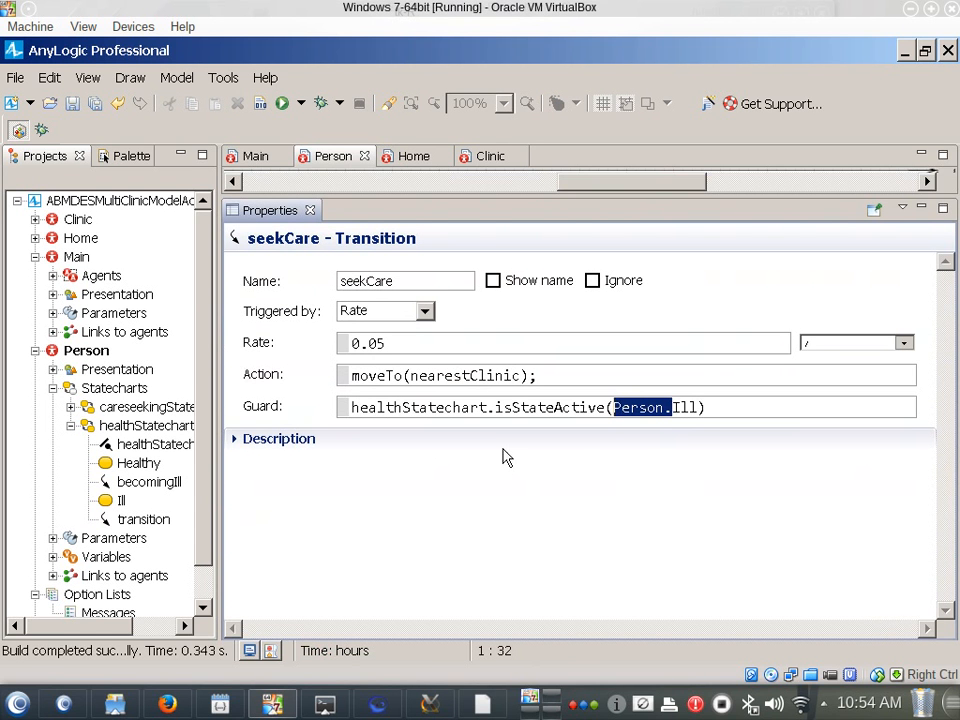
pyautogui.click(620, 428)
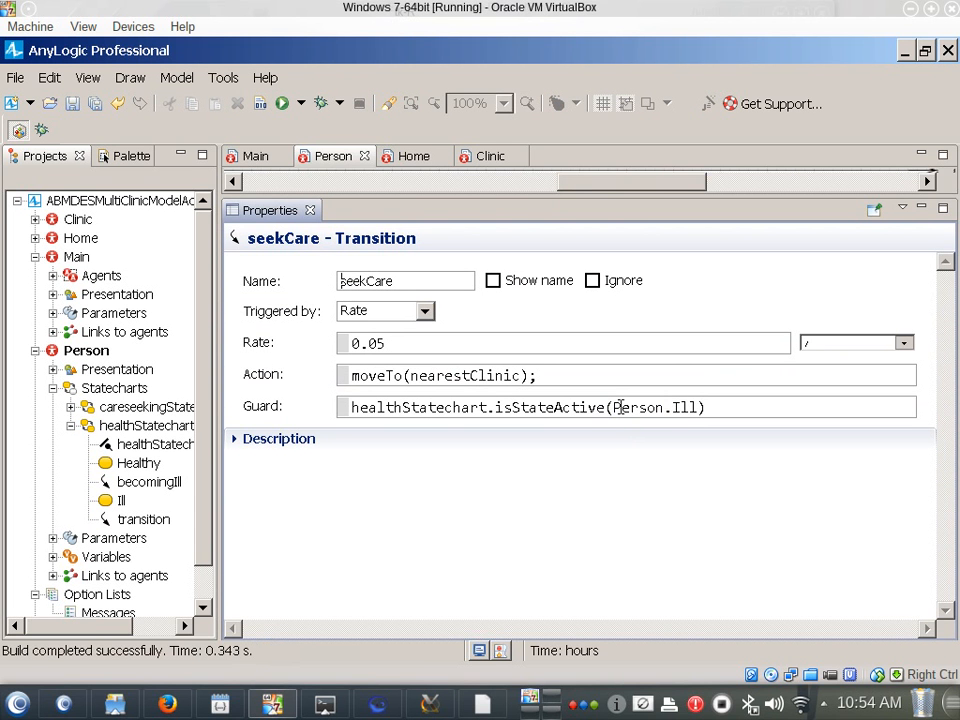
pyautogui.hotkey('ctrl', 's')
pyautogui.moveTo(560, 198); pyautogui.dragTo(572, 368)
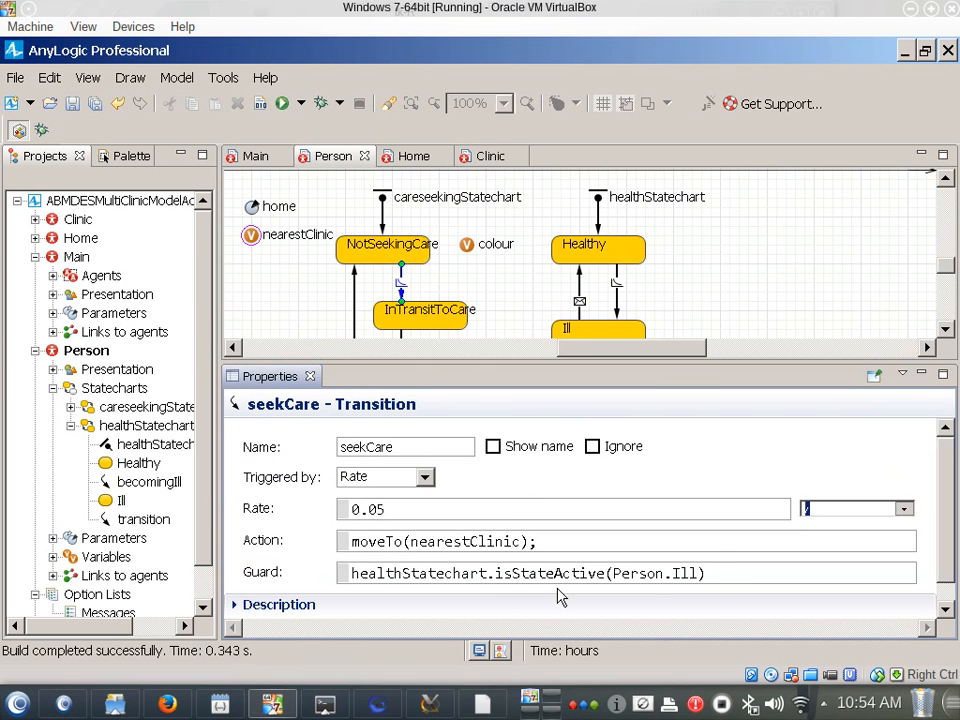
pyautogui.moveTo(720, 574); pyautogui.dragTo(323, 563)
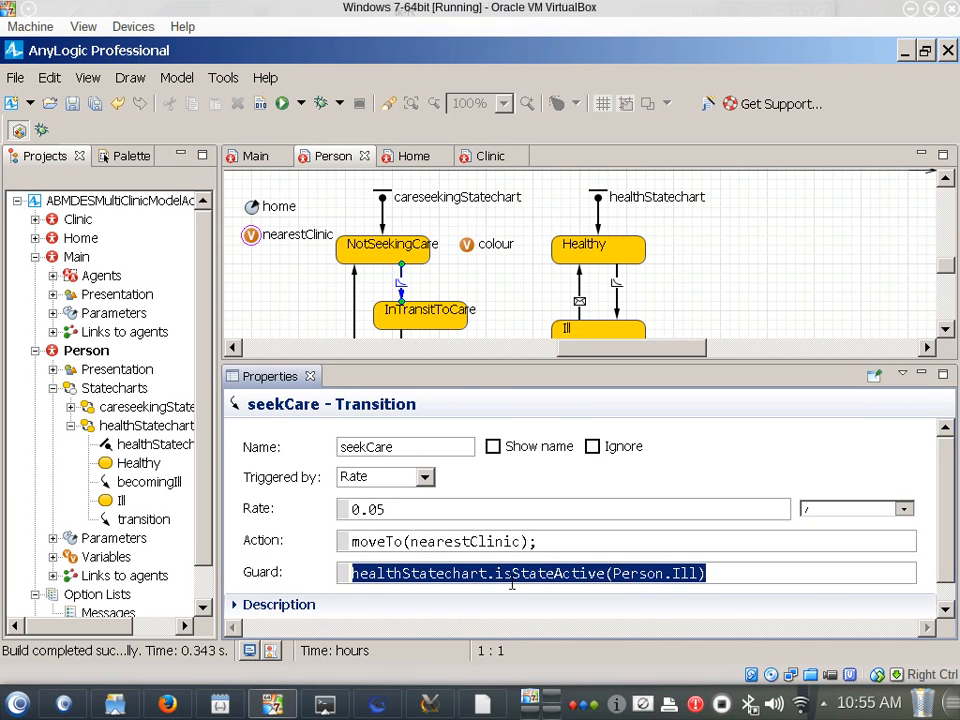
pyautogui.hotkey('ctrl', 's')
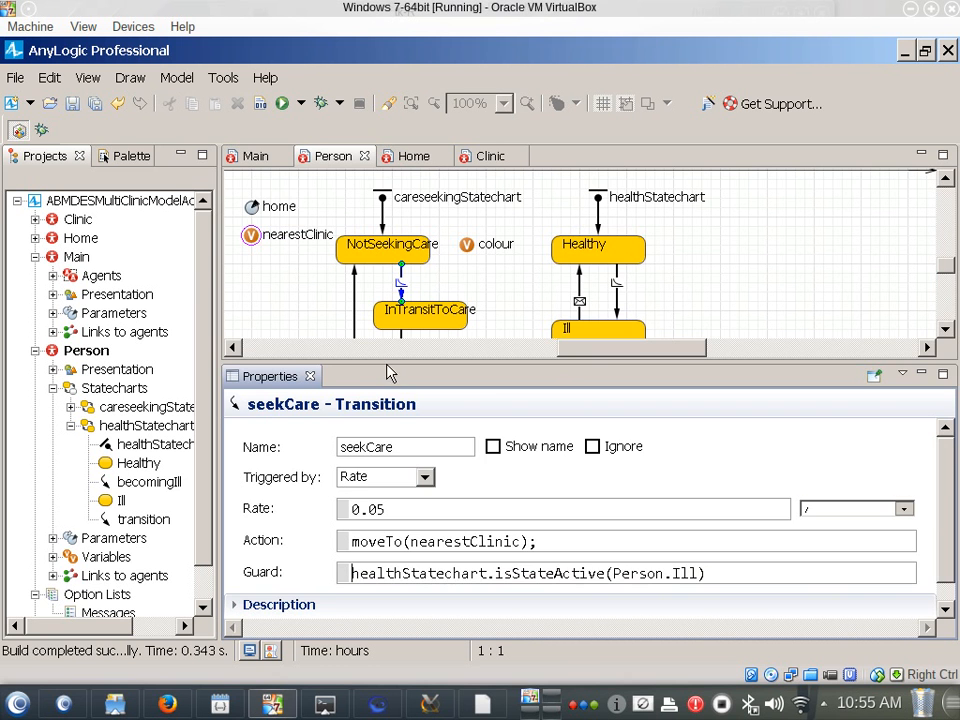
# Set the Person agent type's initial movement speed to 0.001 meters per second and save the model
pyautogui.moveTo(388, 366); pyautogui.dragTo(392, 400)
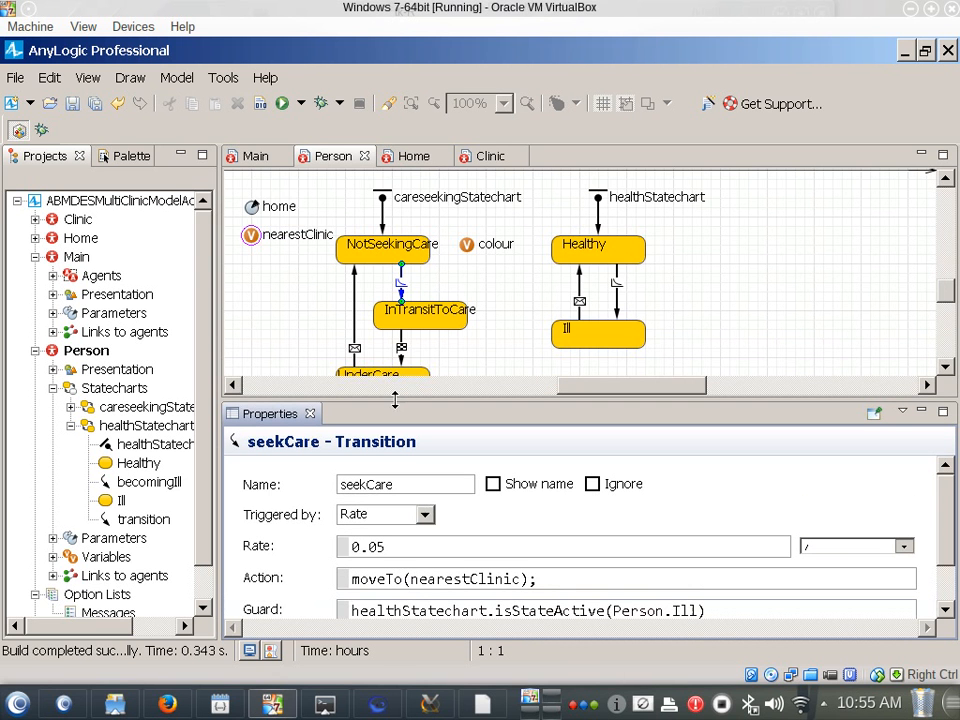
pyautogui.click(67, 353)
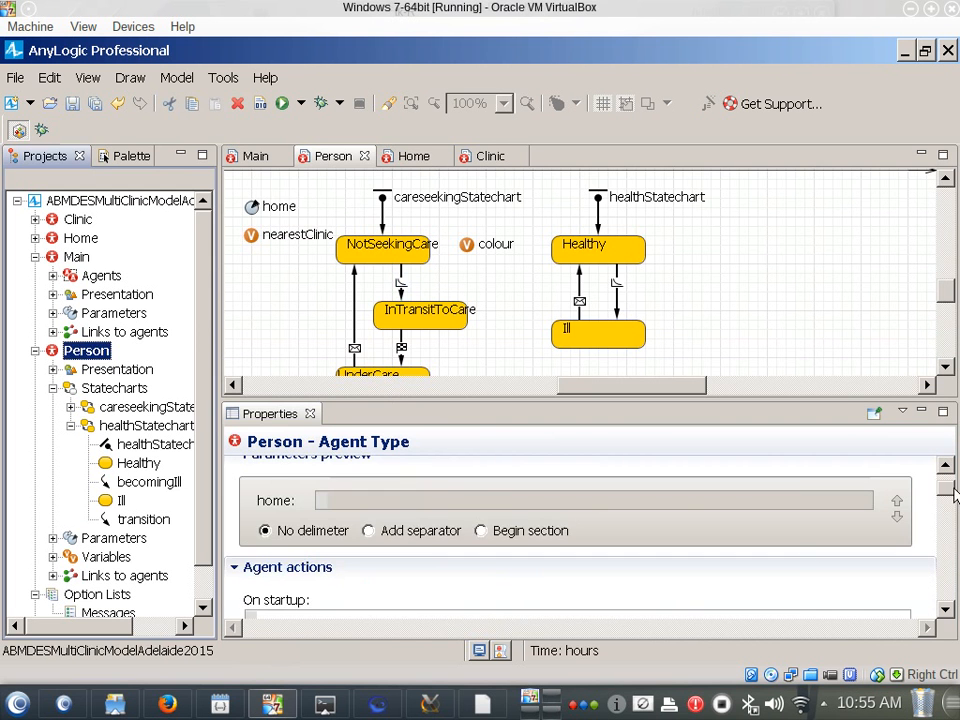
pyautogui.moveTo(955, 488); pyautogui.dragTo(945, 530)
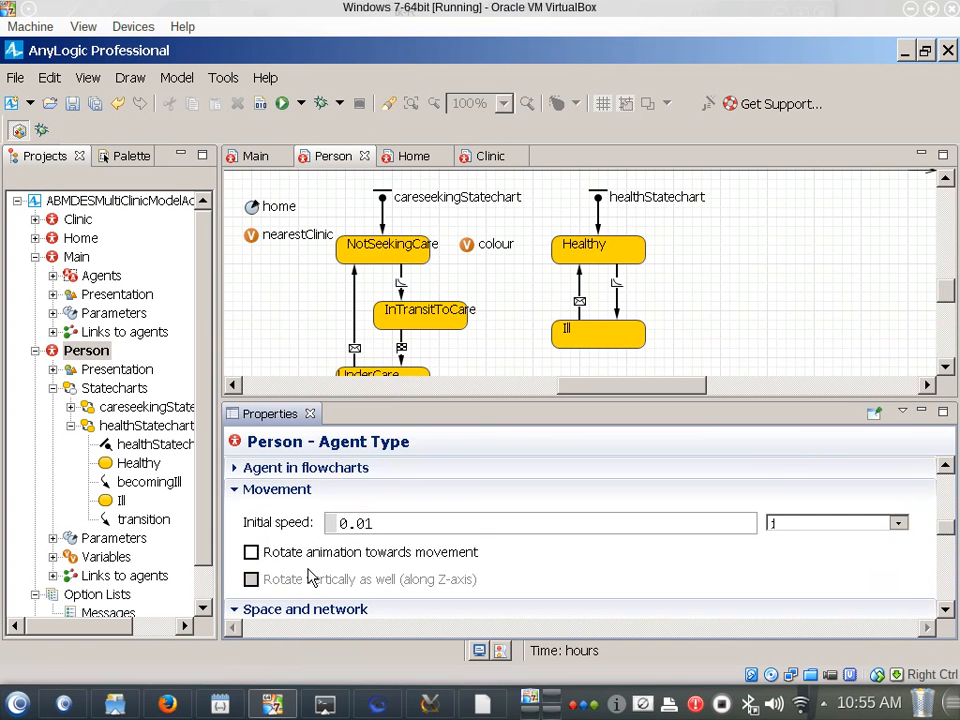
pyautogui.click(364, 523)
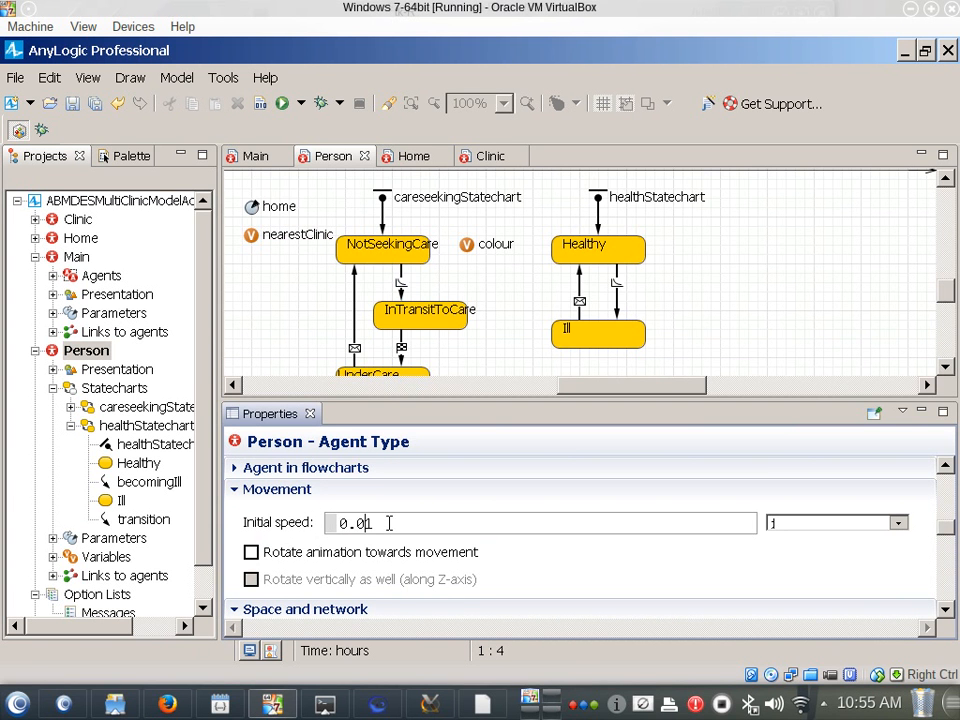
pyautogui.write('0')
pyautogui.hotkey('ctrl', 's')
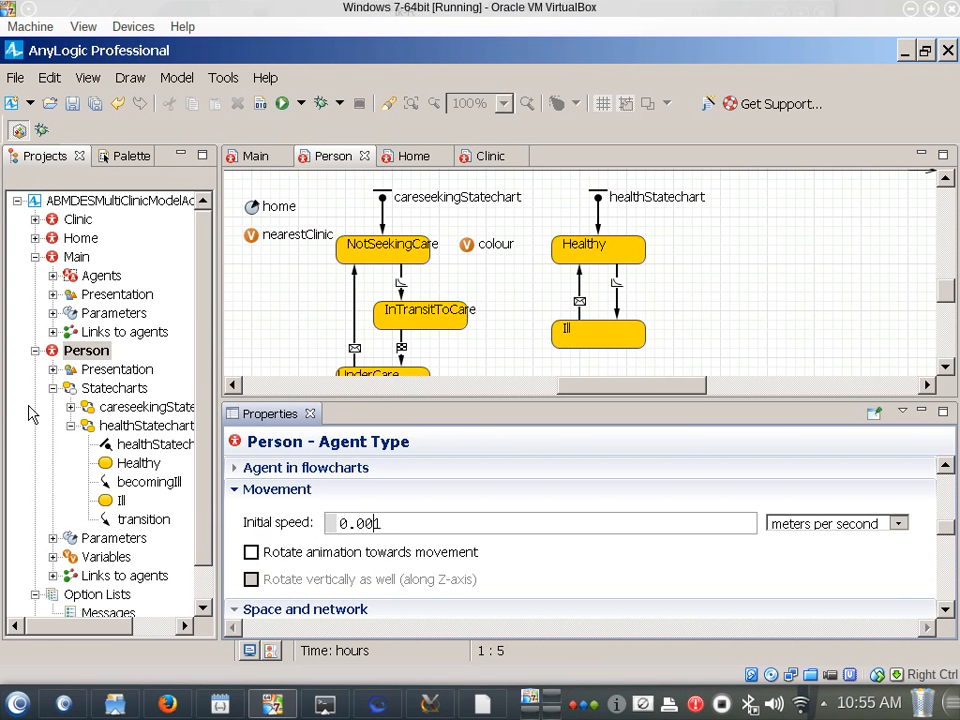
pyautogui.click(83, 352)
pyautogui.click(83, 352)
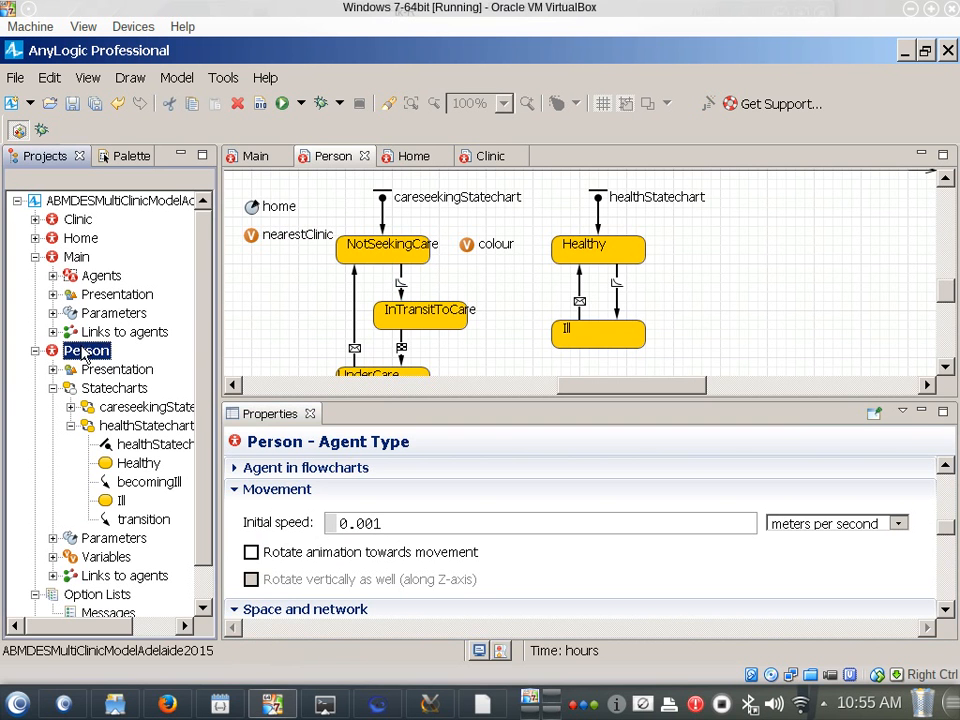
pyautogui.click(370, 523)
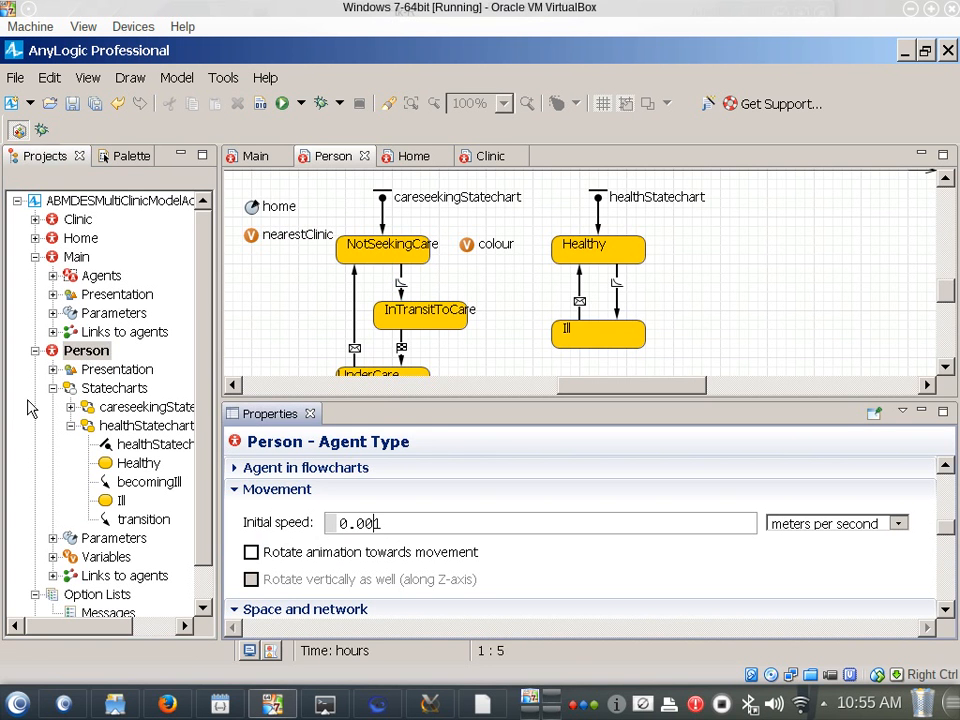
# Run the Simulation experiment at x10 speed to observe the Persons around the clinics, and close the simulation window
pyautogui.click(210, 443)
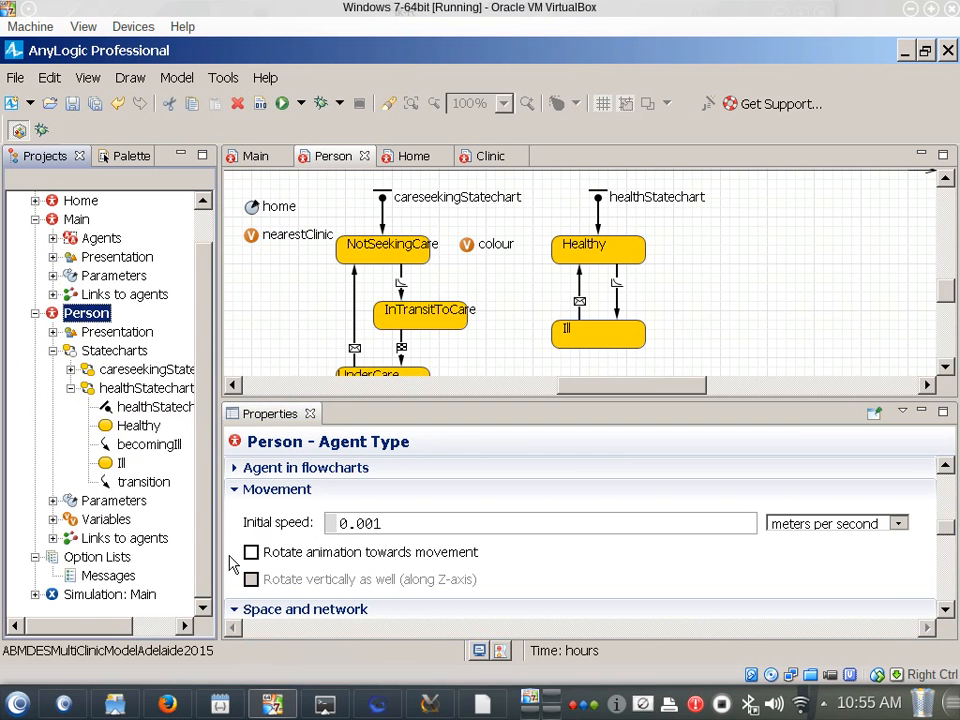
pyautogui.rightClick(124, 600)
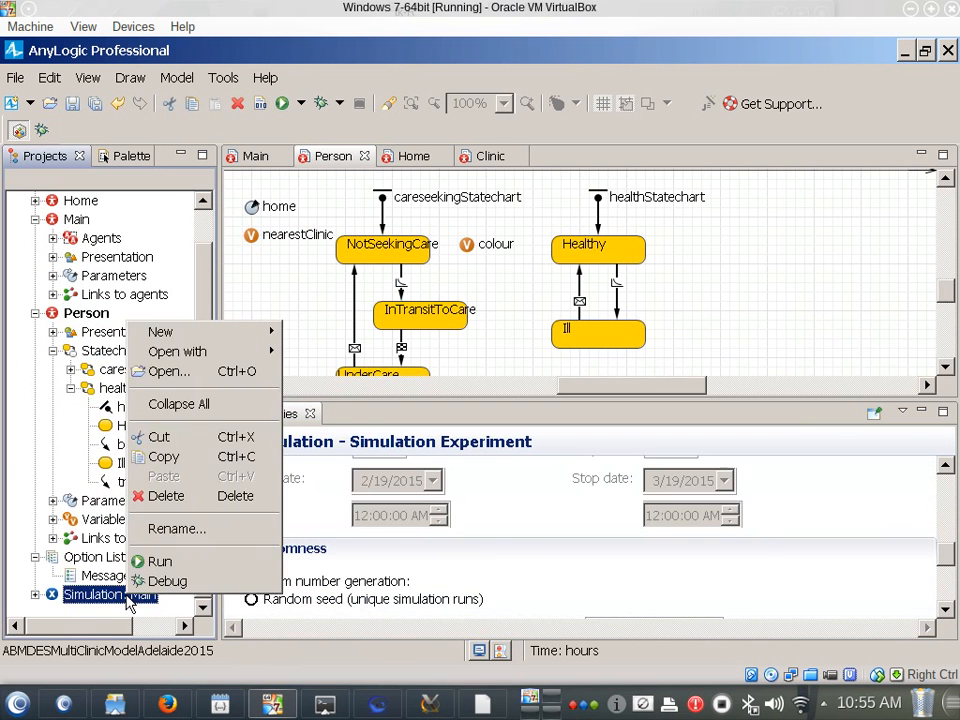
pyautogui.click(146, 560)
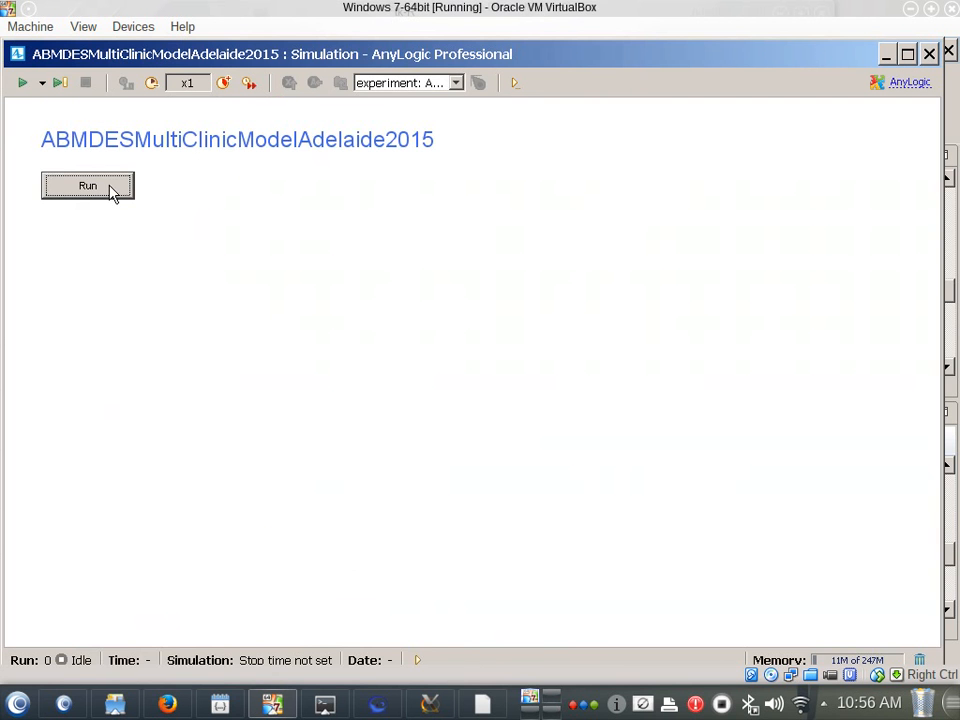
pyautogui.click(110, 190)
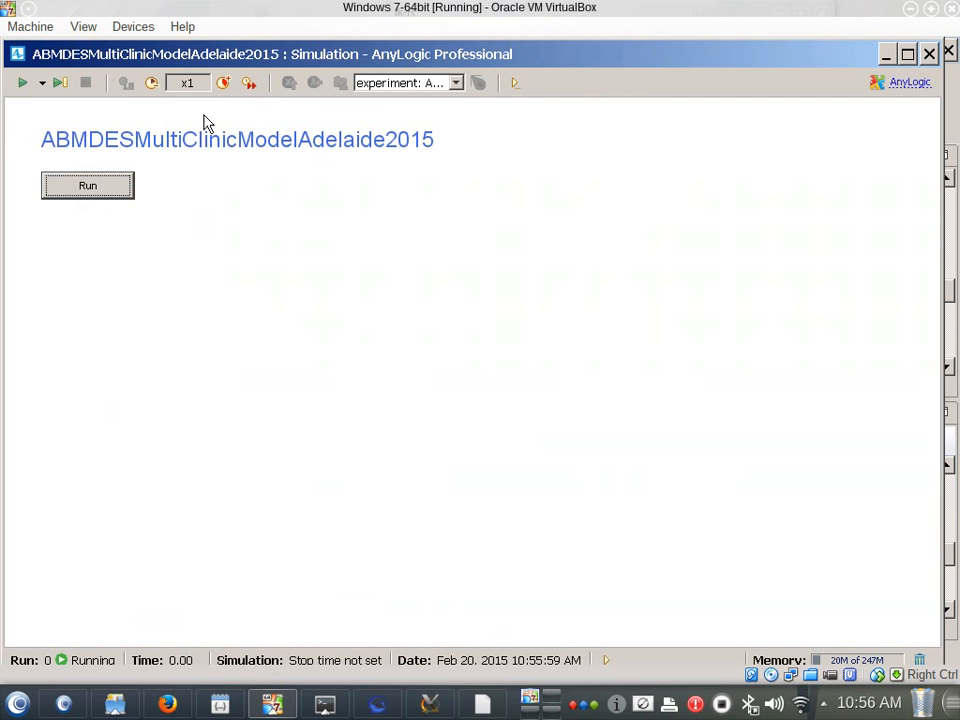
pyautogui.click(223, 84)
pyautogui.click(223, 84)
pyautogui.click(223, 84)
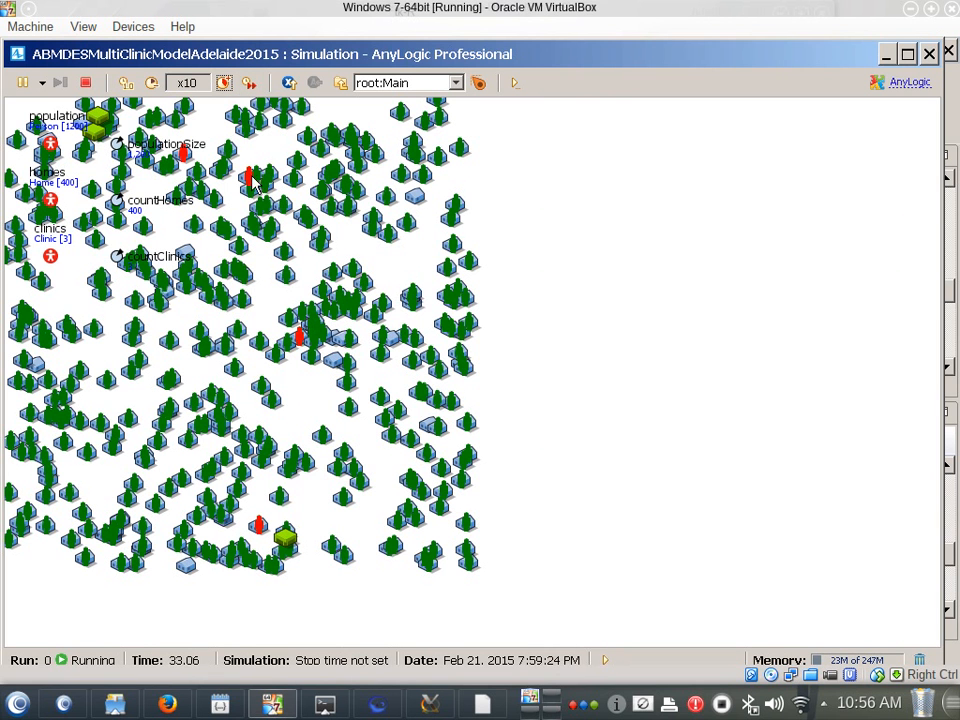
pyautogui.moveTo(240, 62); pyautogui.dragTo(755, 84)
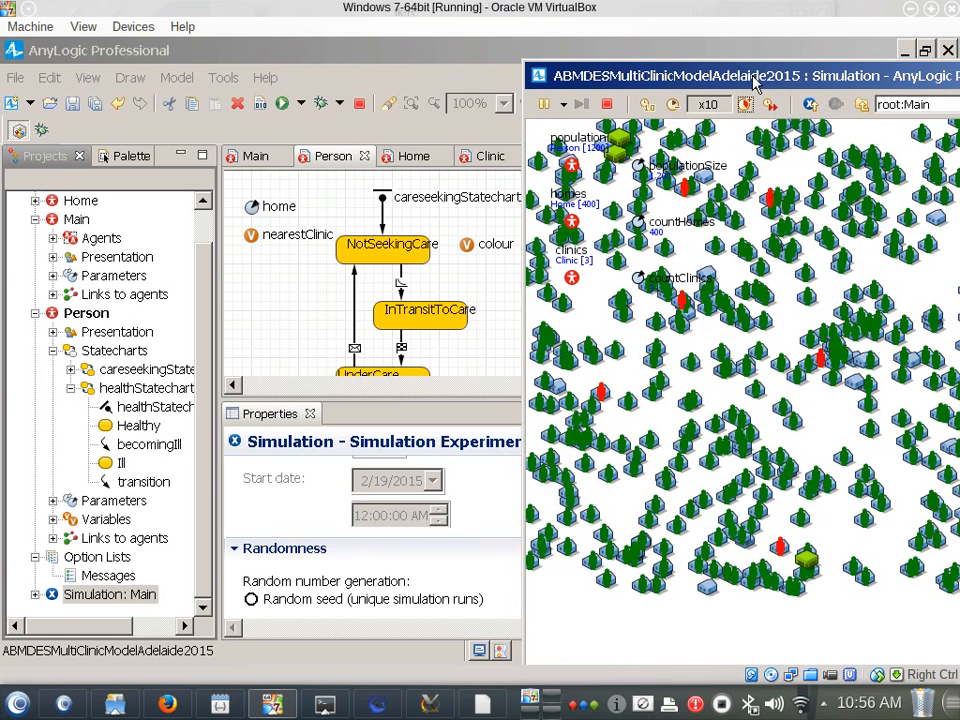
pyautogui.moveTo(755, 84); pyautogui.dragTo(200, 120)
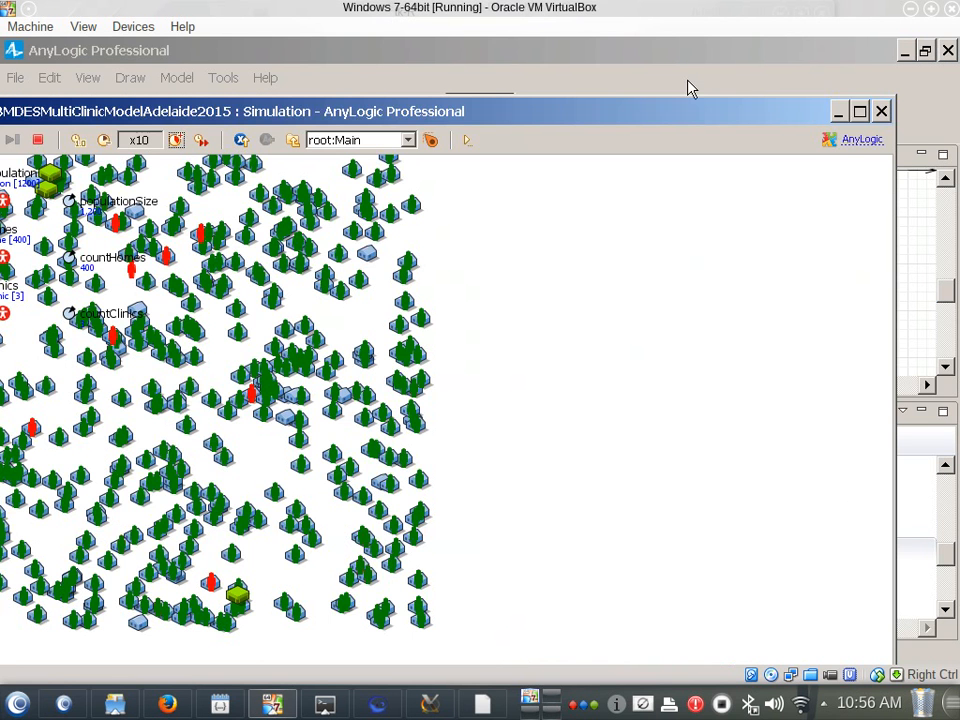
pyautogui.click(880, 112)
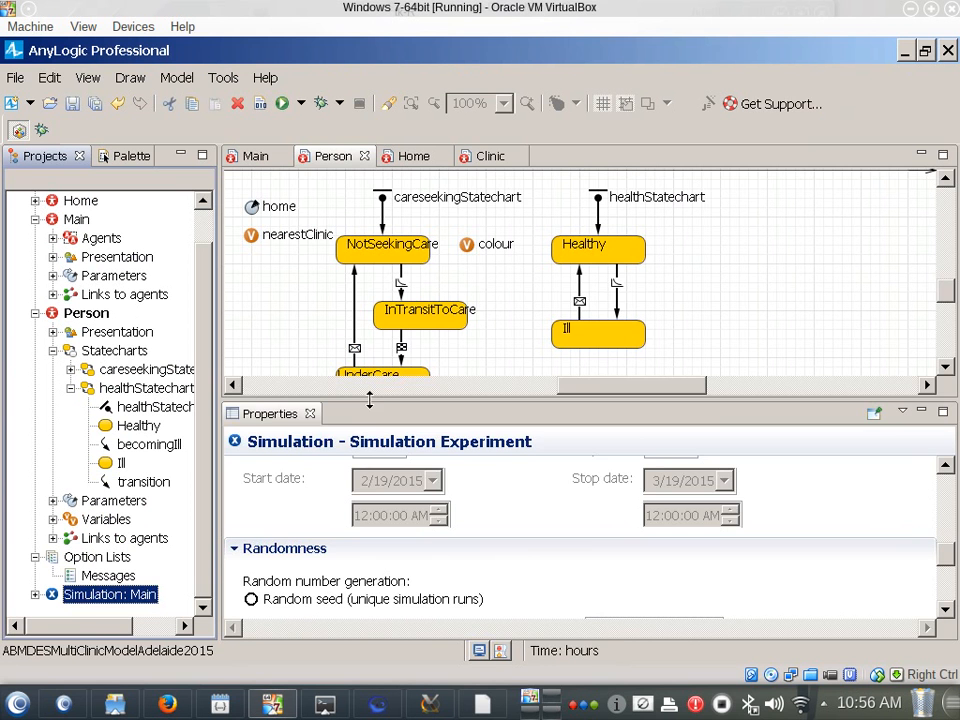
# Compare the seekCare transition's guard and action with the states of careseekingStatechart and healthStatechart
pyautogui.moveTo(369, 399); pyautogui.dragTo(394, 523)
pyautogui.click(491, 392)
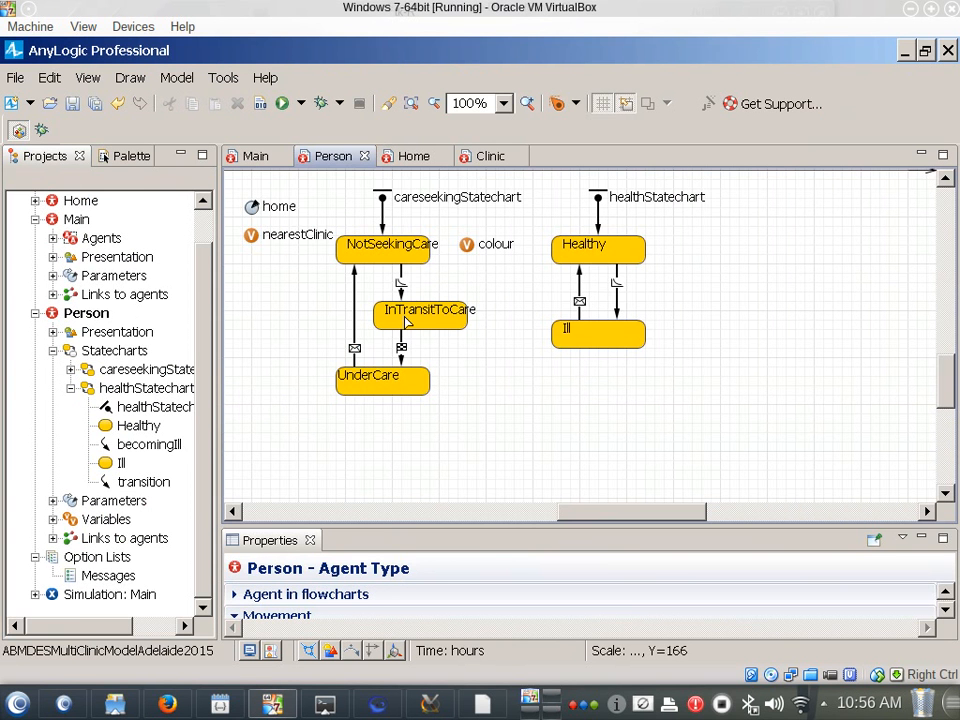
pyautogui.click(400, 282)
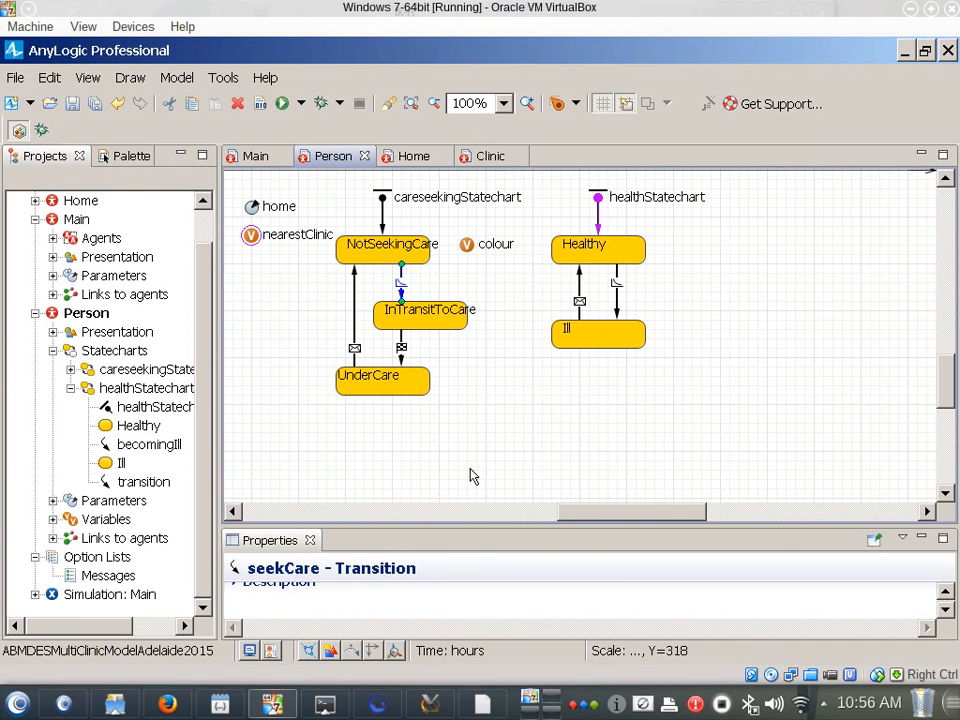
pyautogui.moveTo(466, 524); pyautogui.dragTo(439, 351)
pyautogui.doubleClick(394, 554)
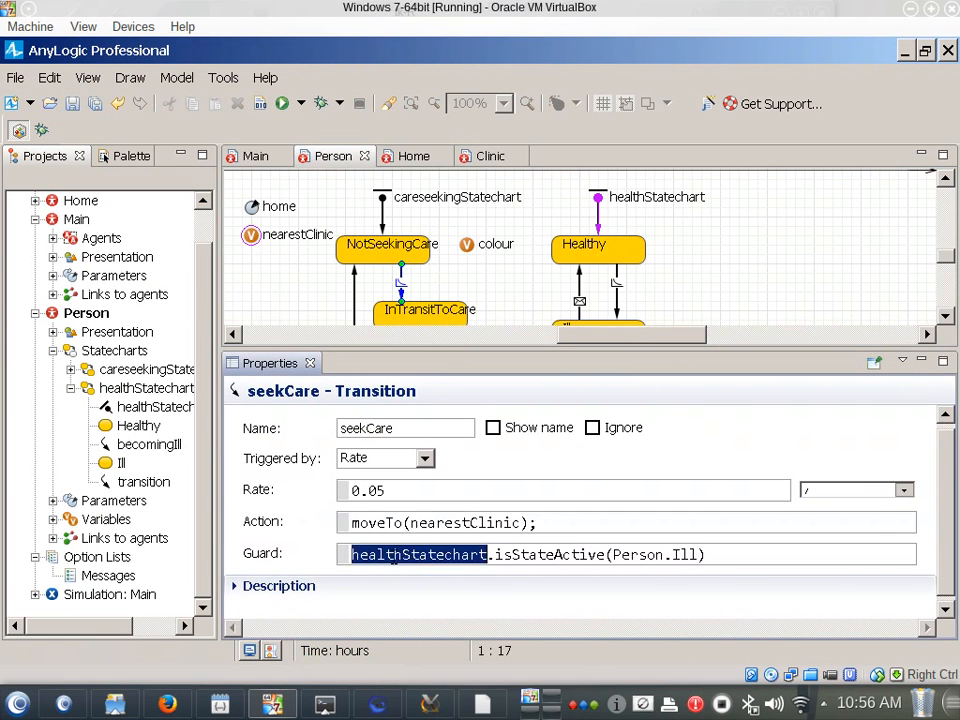
pyautogui.moveTo(378, 703)
pyautogui.moveTo(565, 343); pyautogui.dragTo(563, 412)
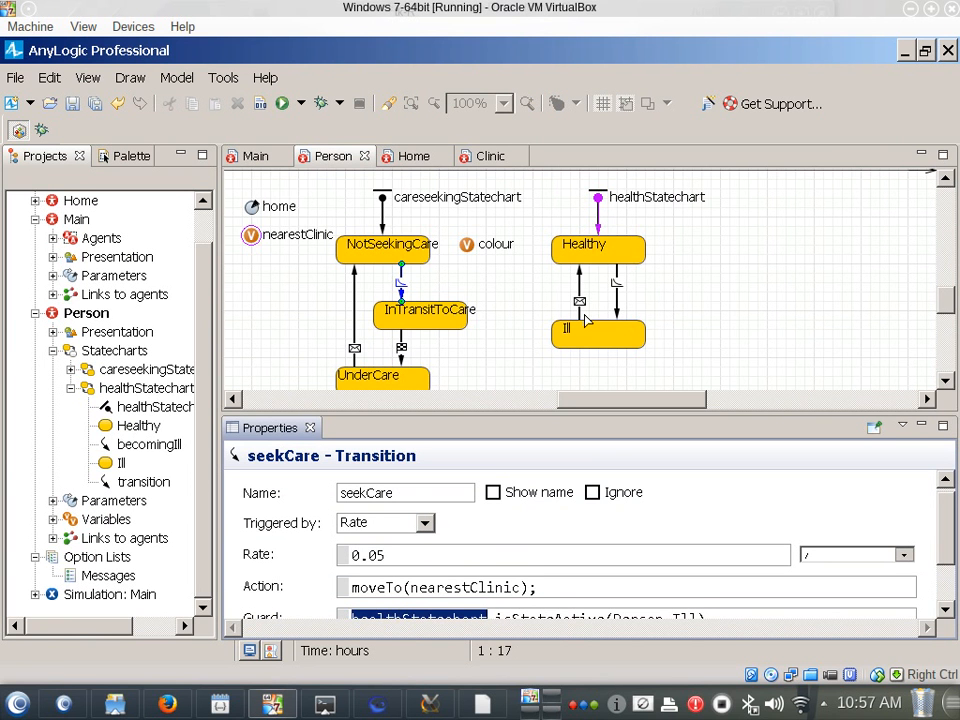
# Save the model and run the Simulation experiment again at x5 speed
pyautogui.click(35, 357)
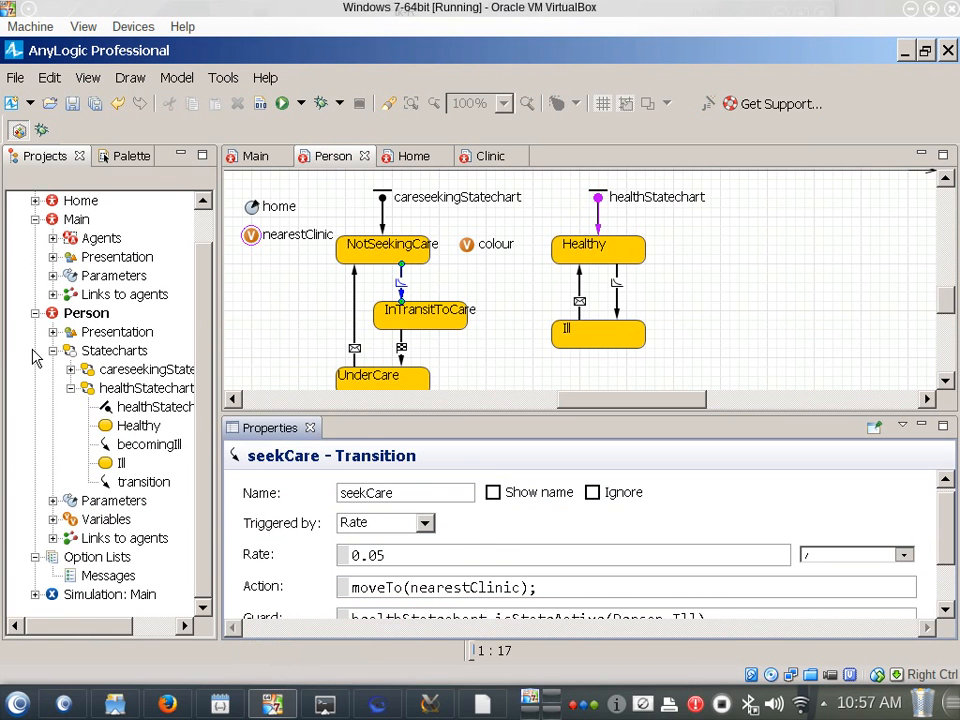
pyautogui.rightClick(139, 596)
pyautogui.click(160, 556)
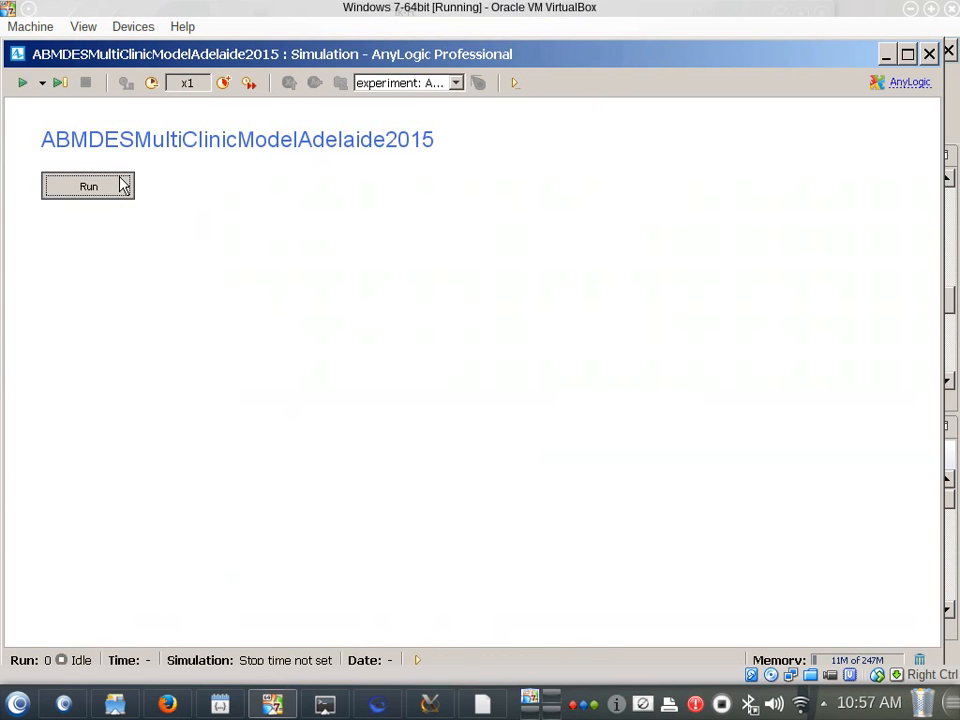
pyautogui.click(122, 184)
pyautogui.click(229, 84)
pyautogui.click(229, 84)
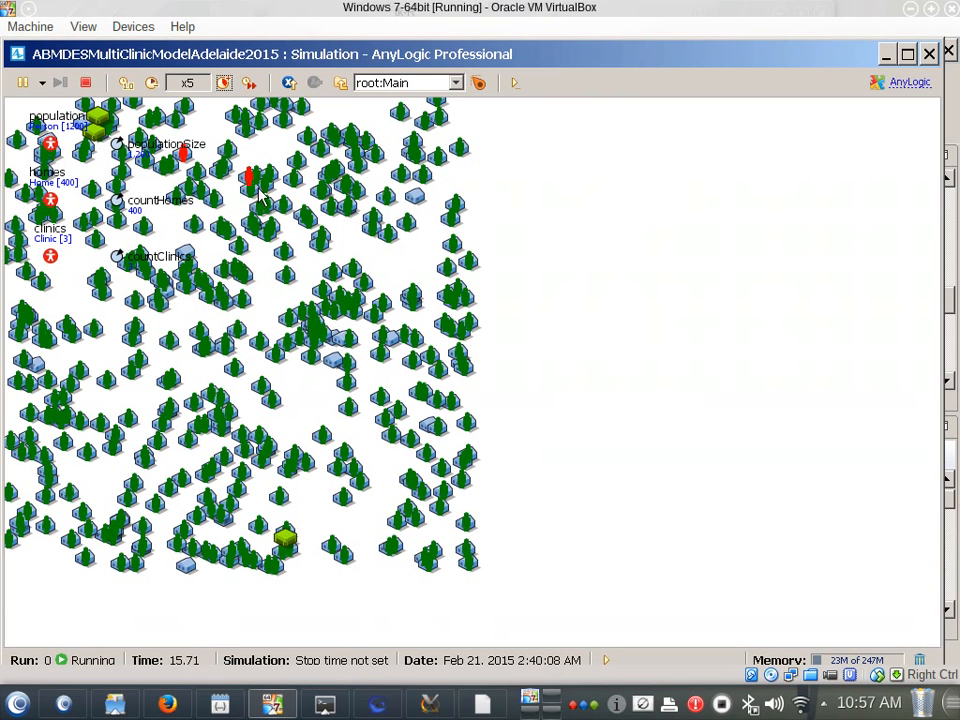
# Watch the ill Persons at x1 and again at x5 speed, and close the simulation to return to the Person diagram
pyautogui.click(157, 88)
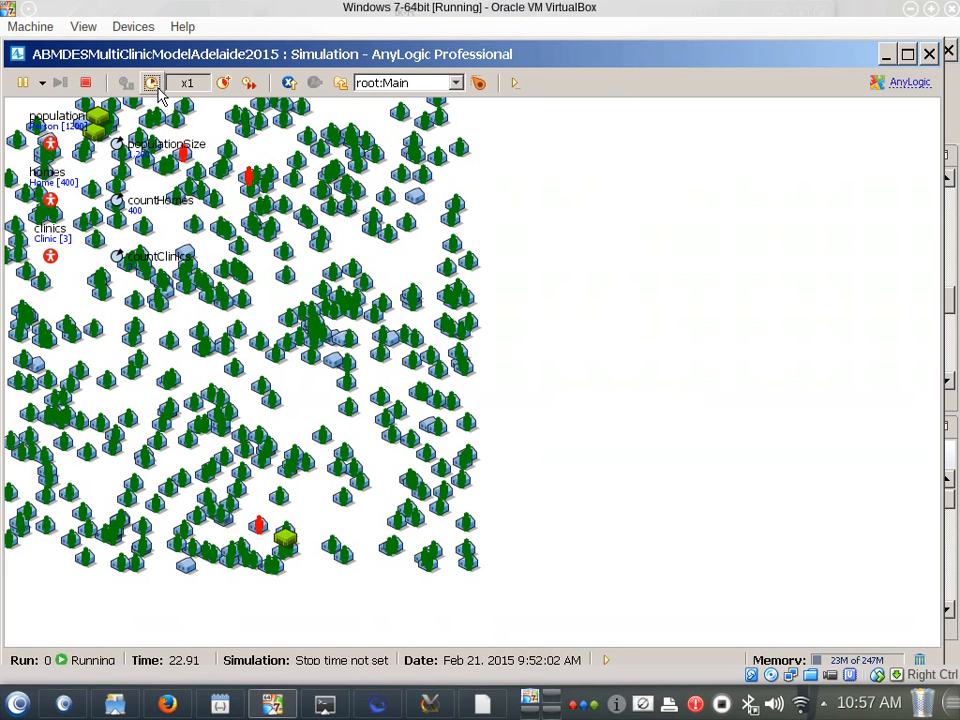
pyautogui.click(223, 84)
pyautogui.click(223, 84)
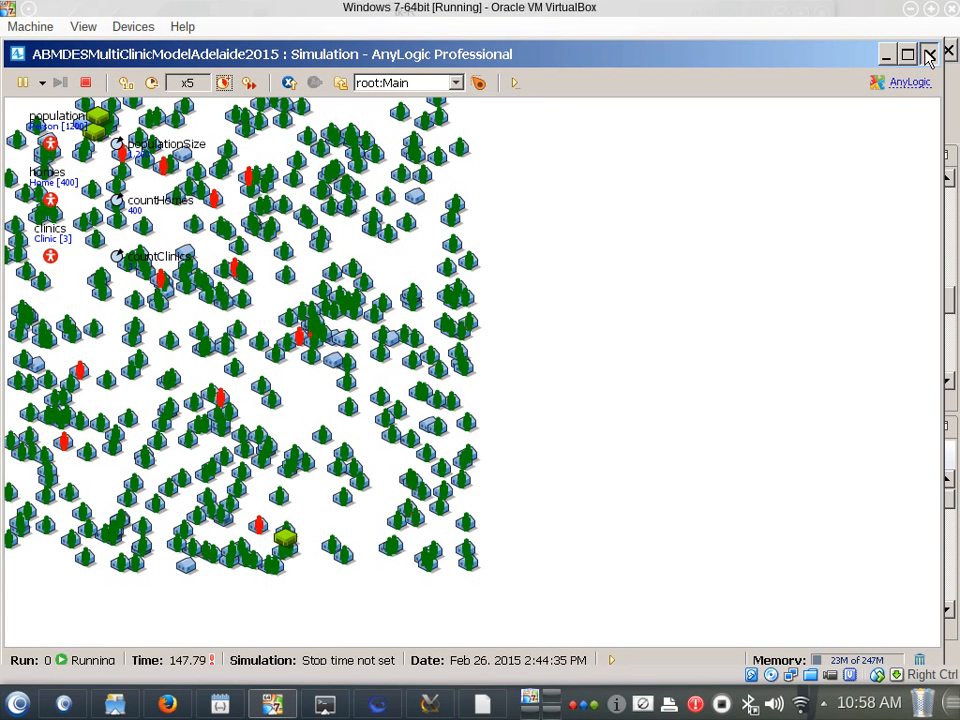
pyautogui.click(928, 54)
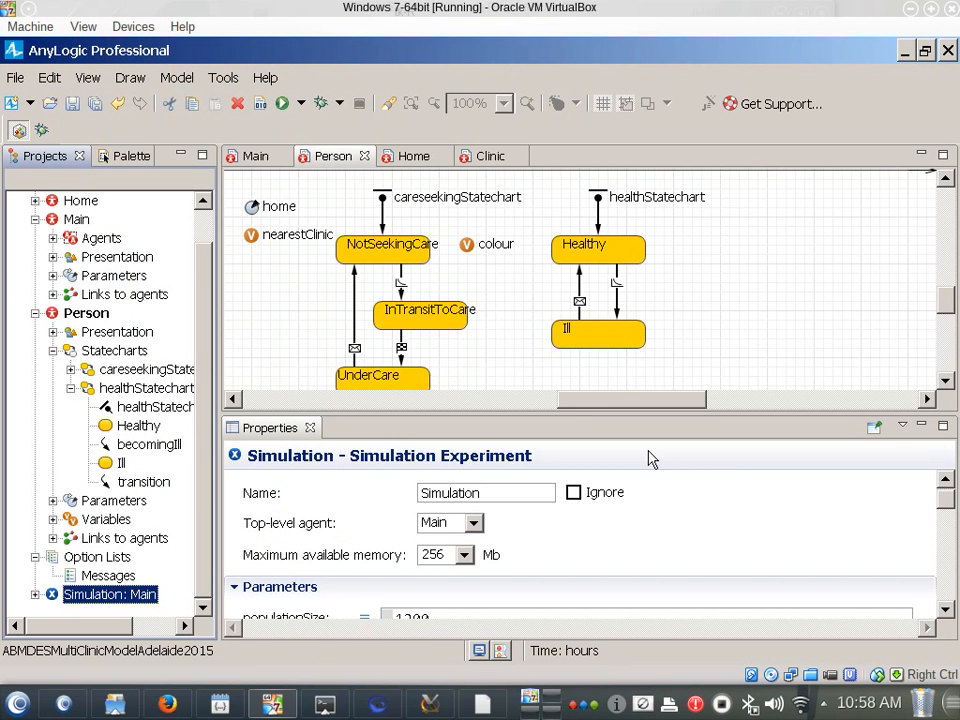
pyautogui.click(761, 311)
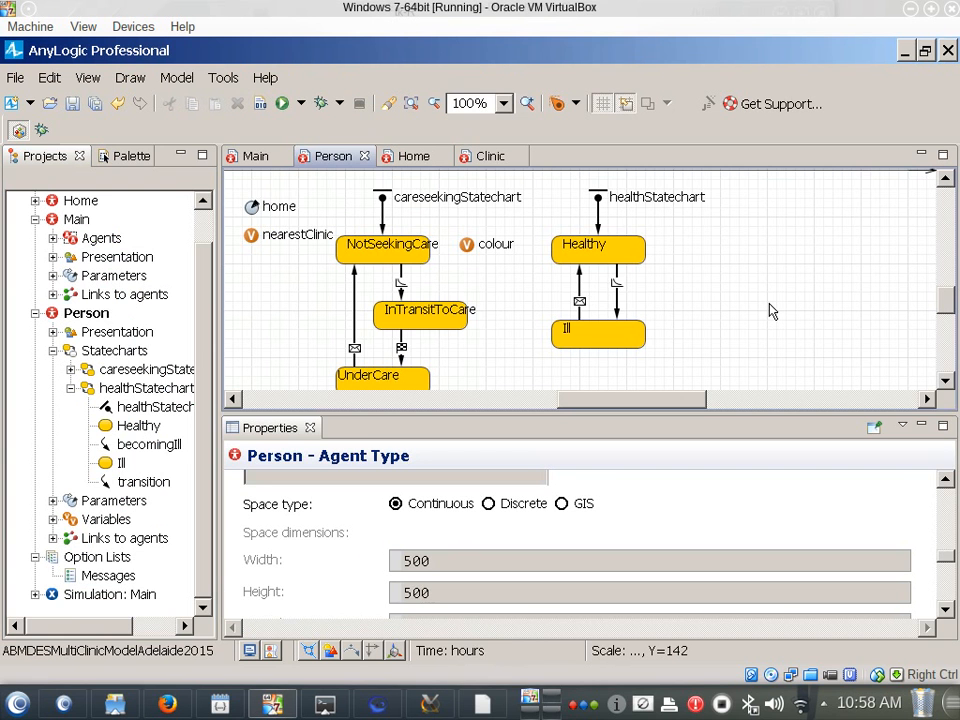